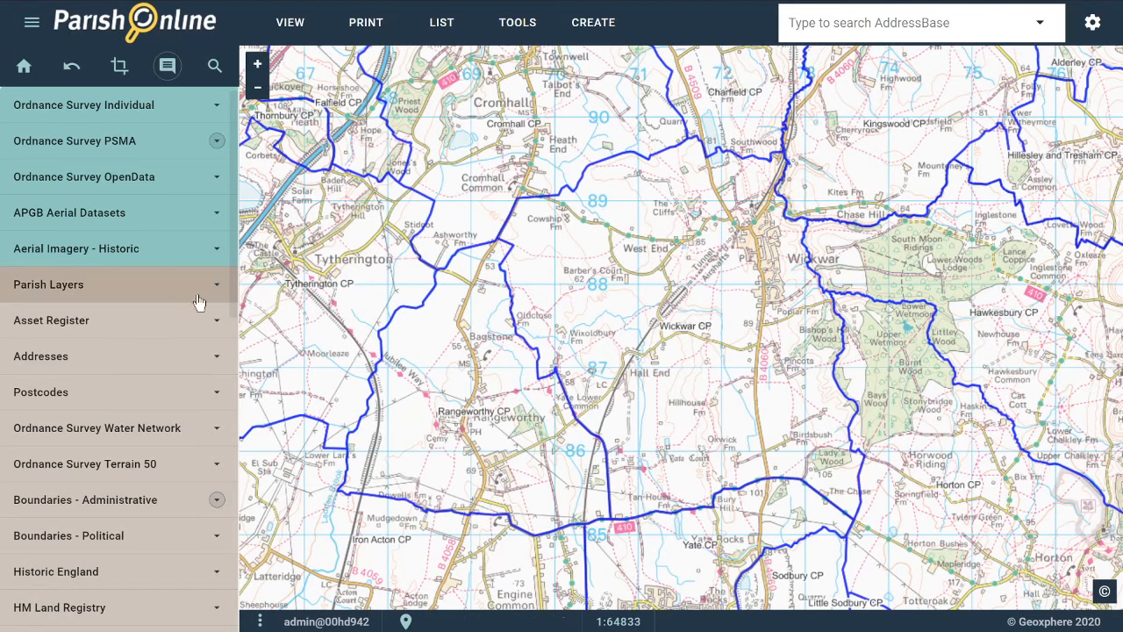
Examine which layers the Parish Layers and Asset Register groups contain, including the description of the Buildings layer
left_click(131, 292)
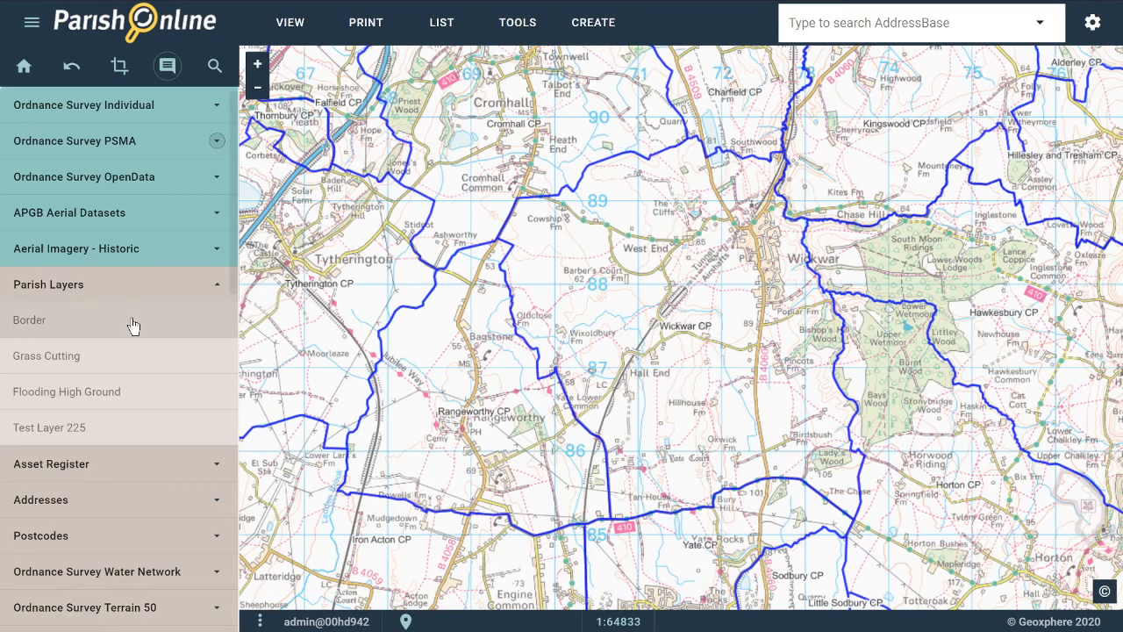
left_click(133, 288)
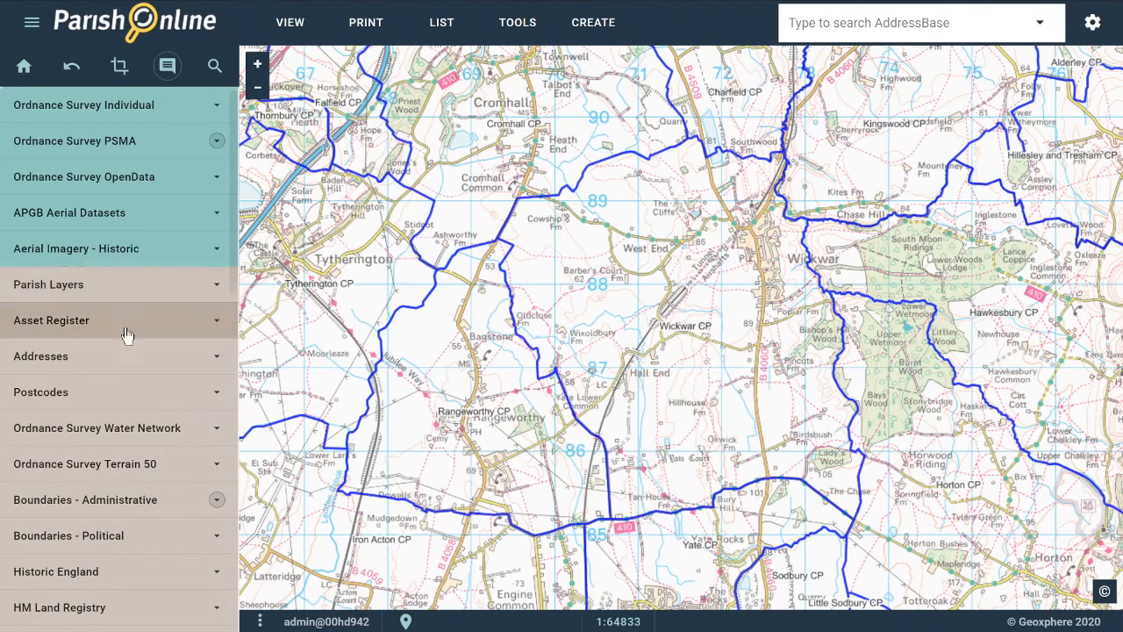
left_click(127, 331)
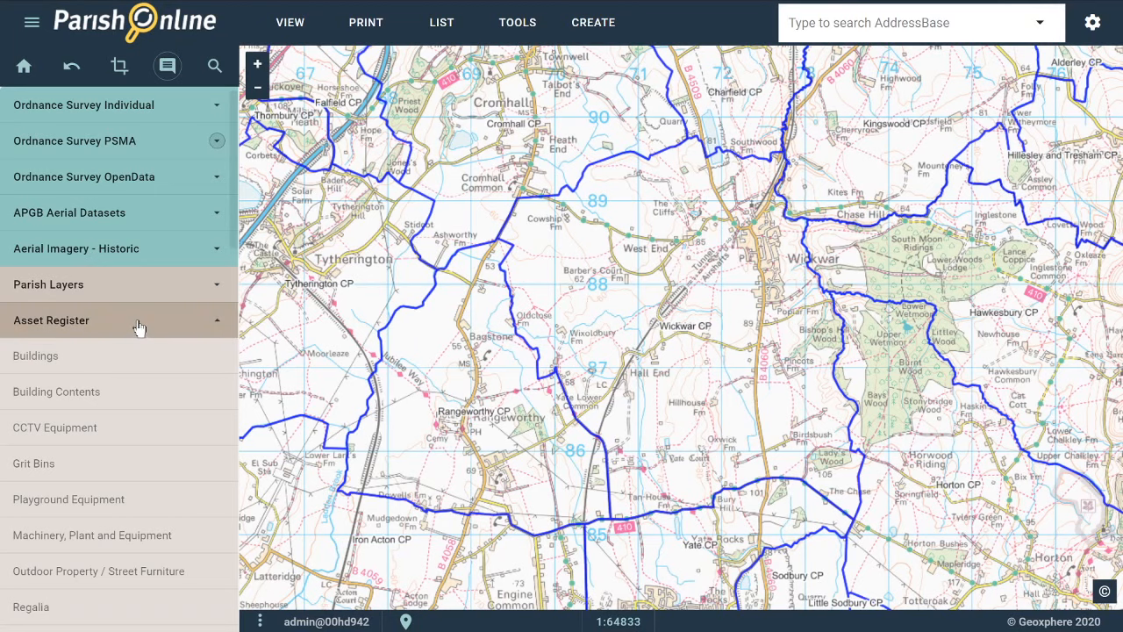
scroll(138, 325, "down", 2)
scroll(138, 324, "down", 1)
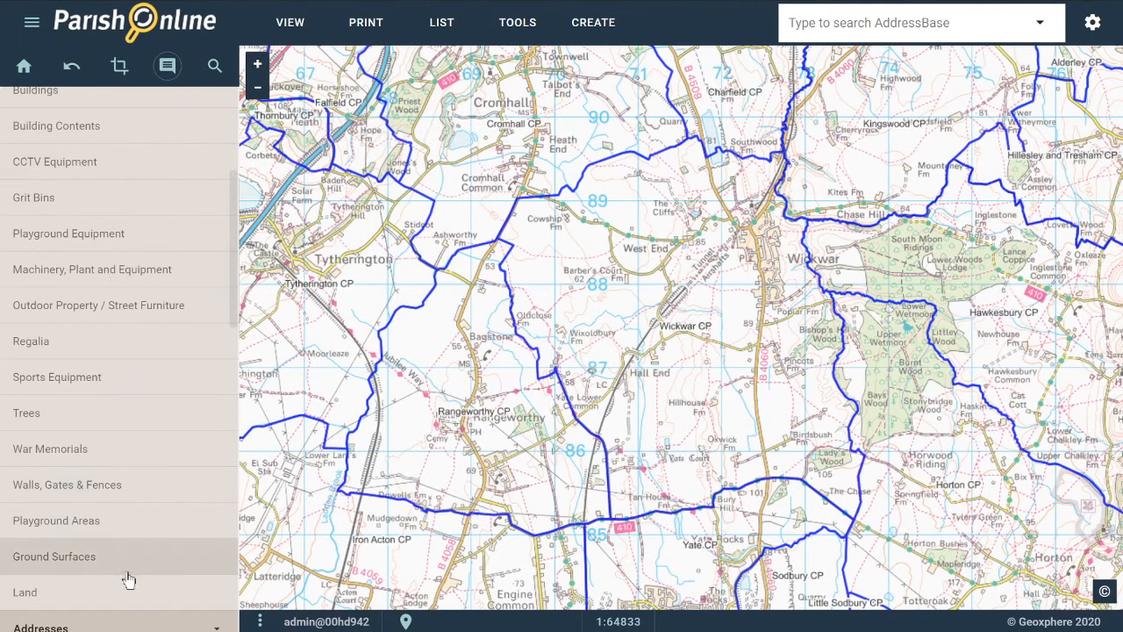
scroll(151, 421, "up", 3)
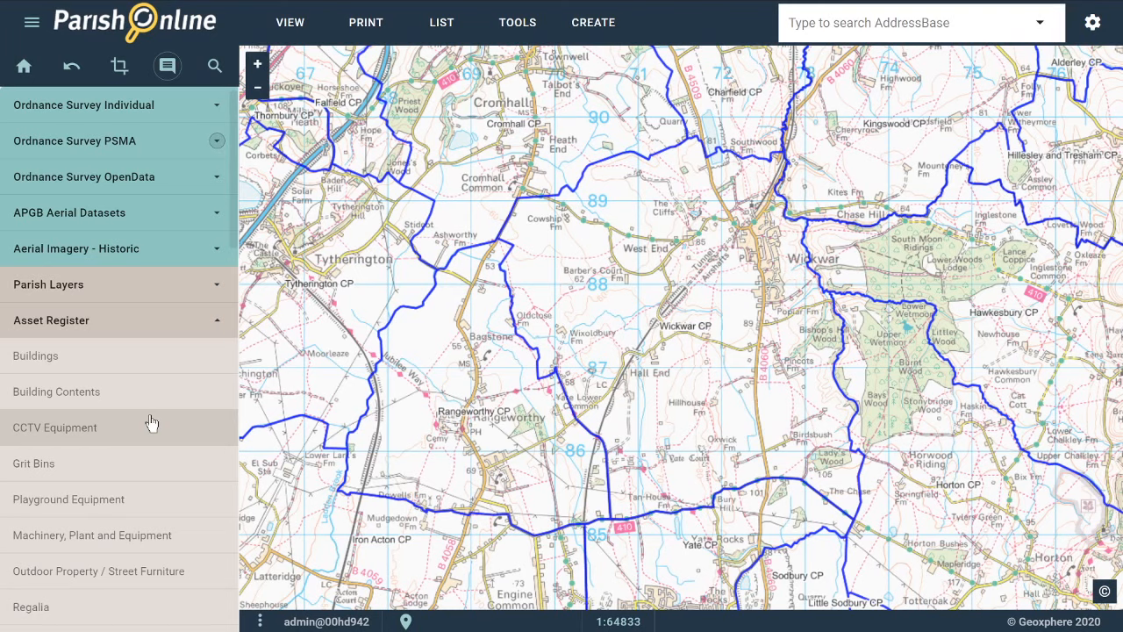
scroll(132, 334, "down", 2)
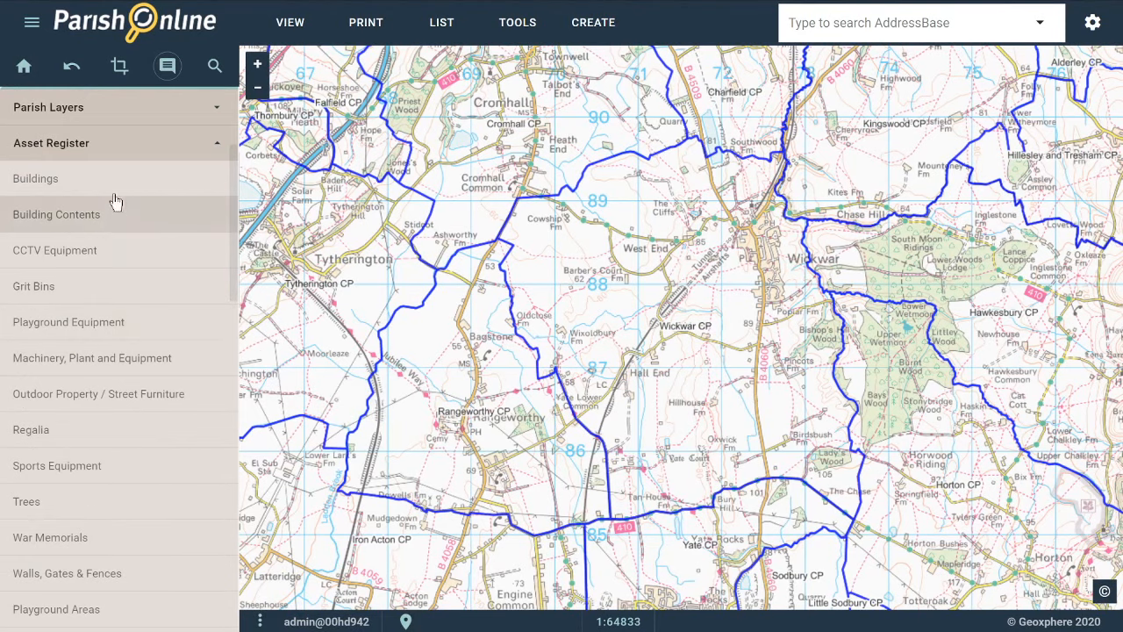
mouse_move(118, 183)
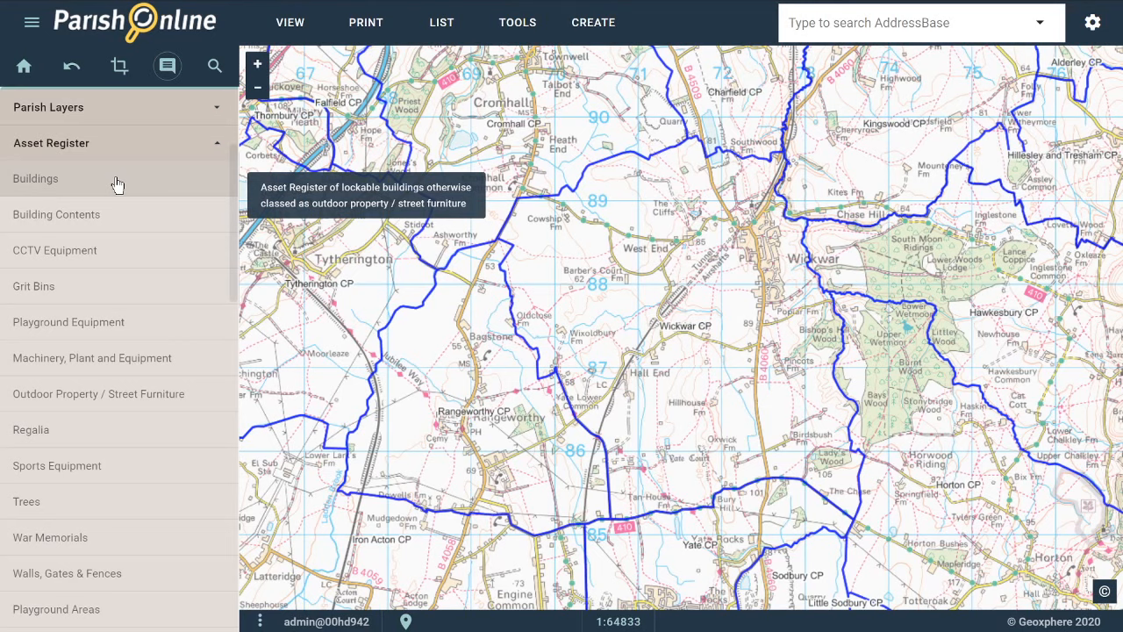
scroll(103, 220, "up", 4)
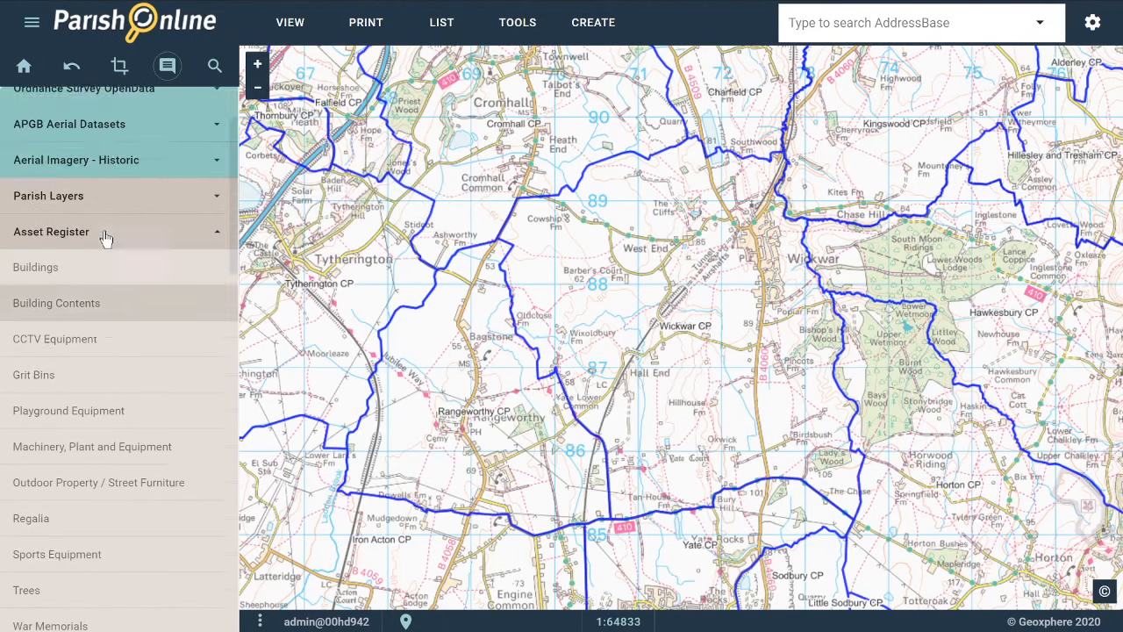
left_click(113, 325)
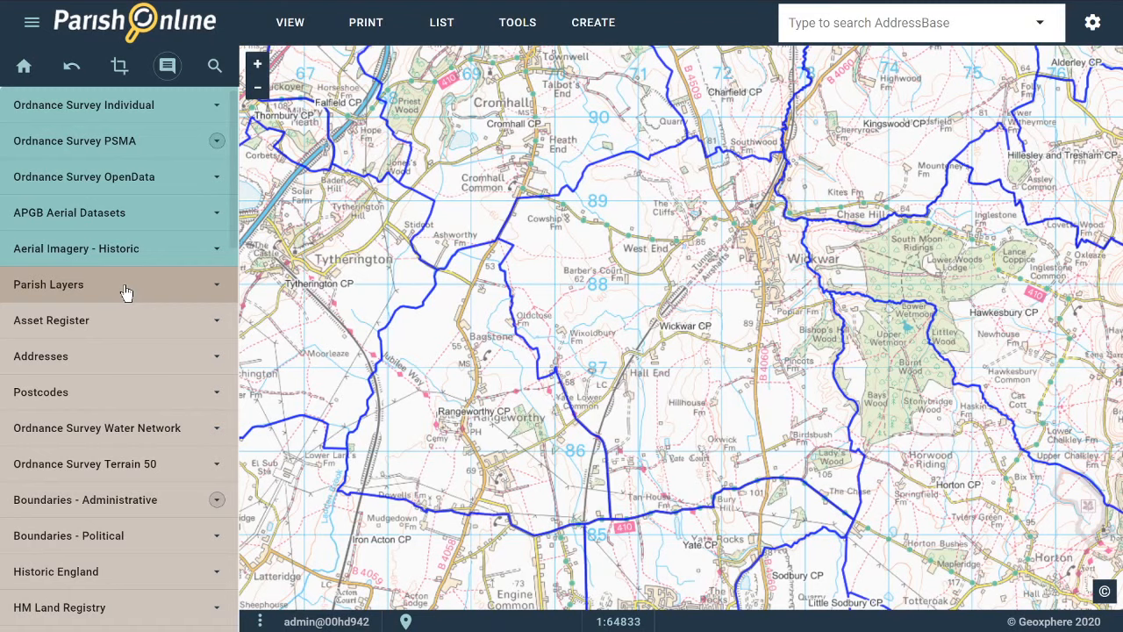
Show the Grass Cutting layer from the Parish Layers group on the map
left_click(125, 291)
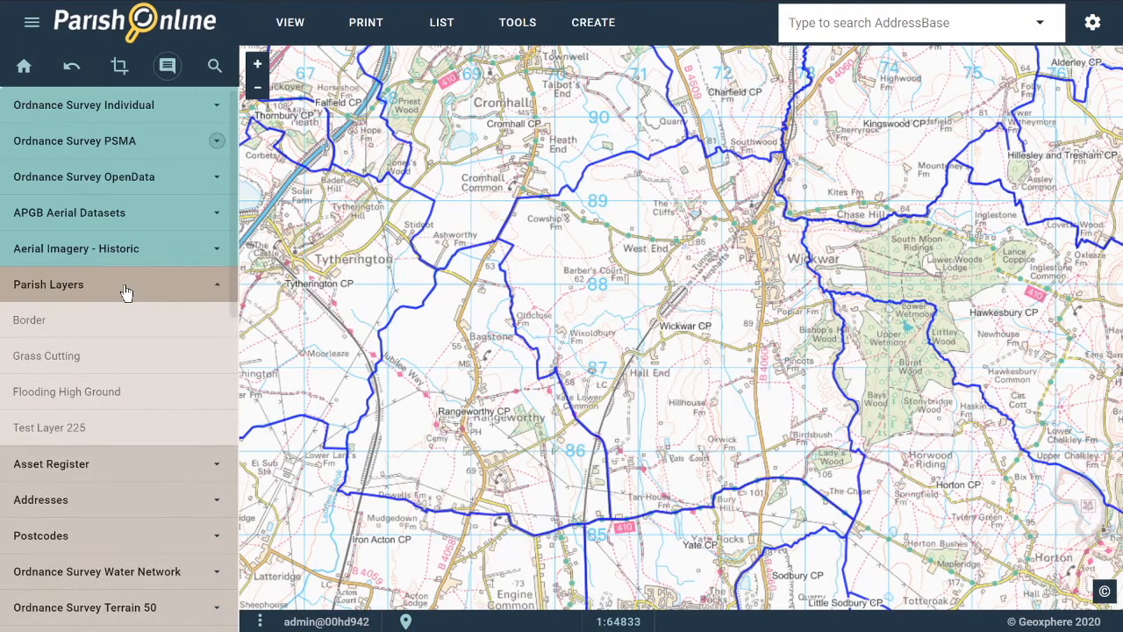
left_click(133, 360)
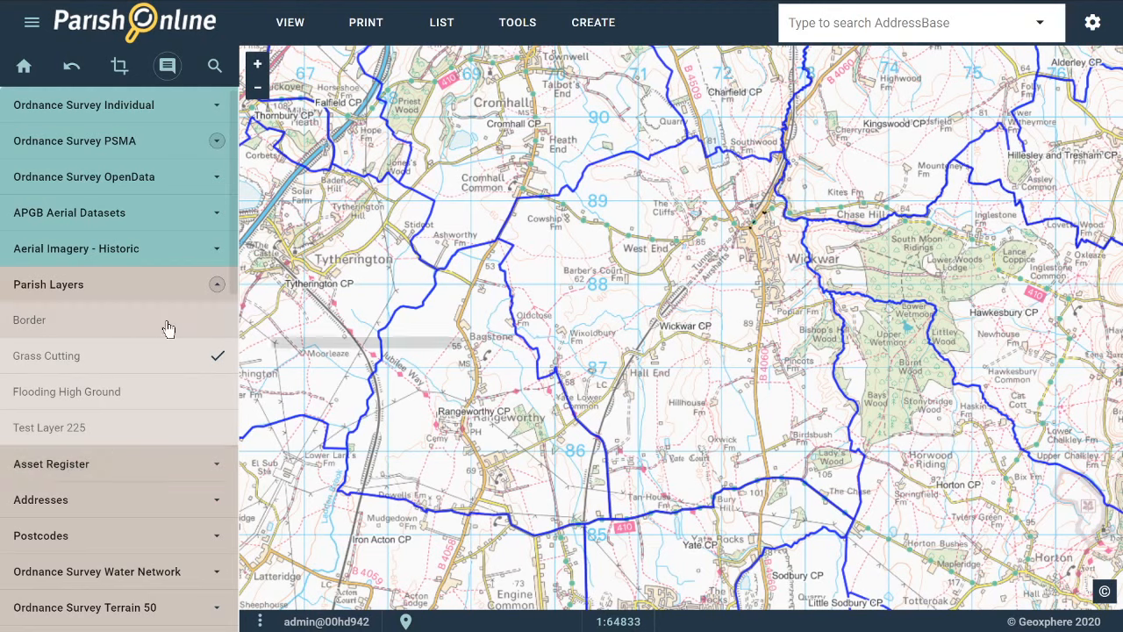
left_click(121, 365)
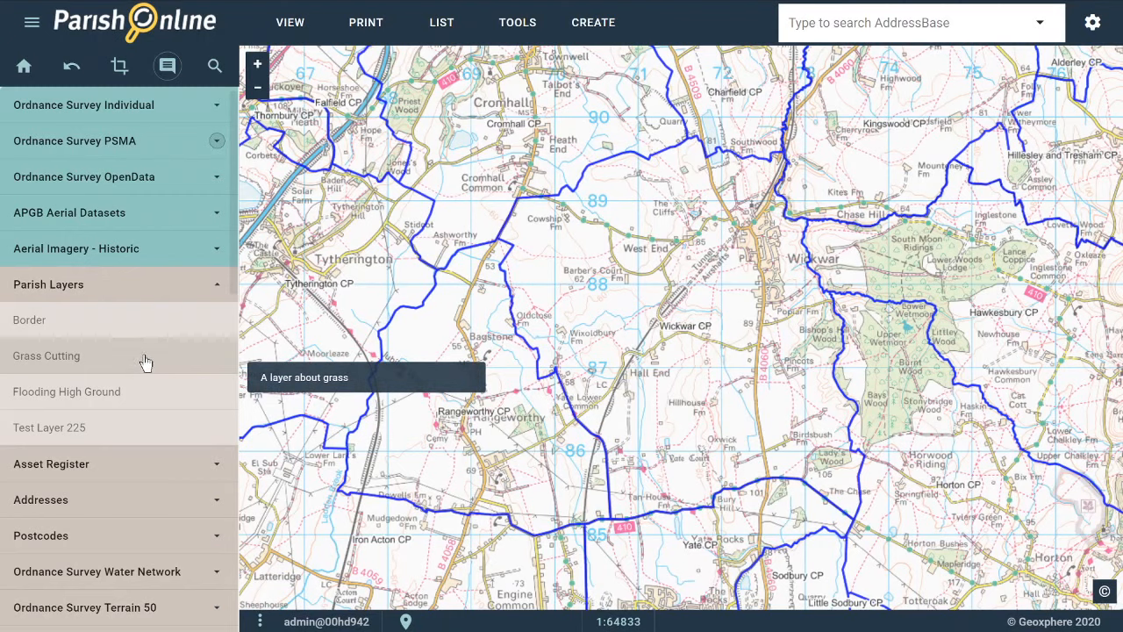
left_click(146, 363)
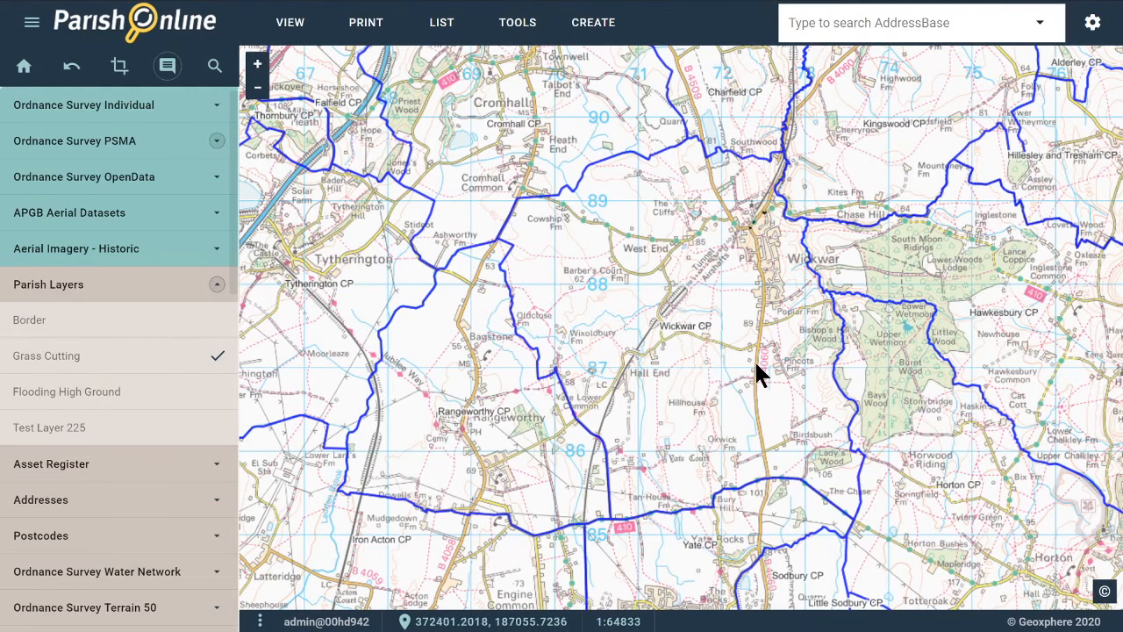
Examine the Verge and Junction grass cutting areas in Wickwar close up, hiding and reshowing their layer for comparison
scroll(760, 212, "up", 1)
scroll(764, 223, "up", 1)
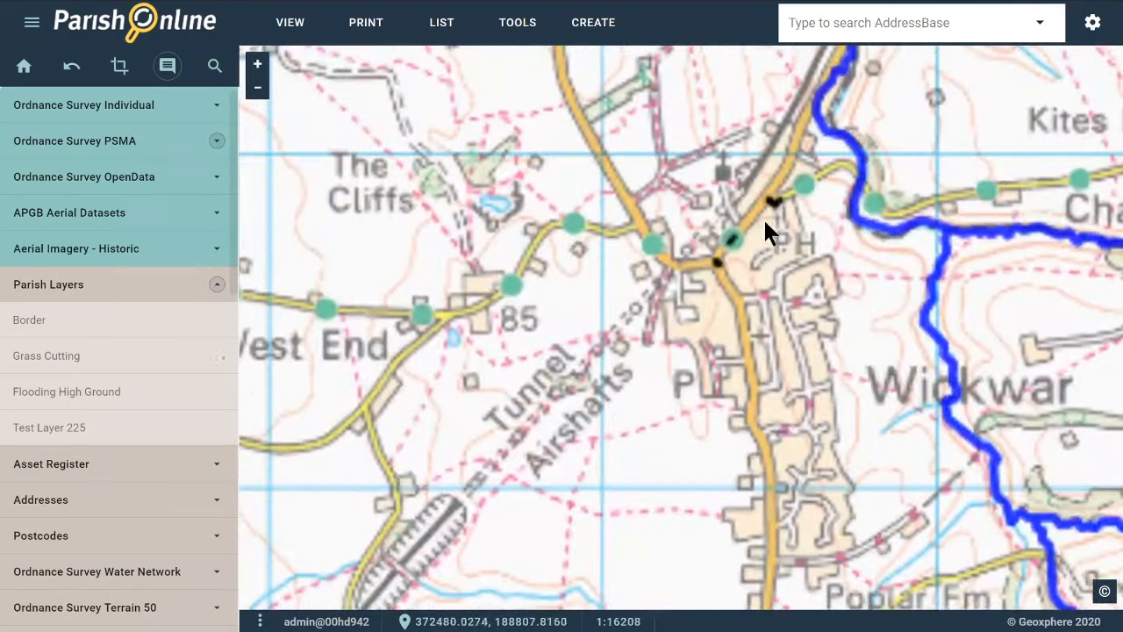
scroll(750, 243, "up", 3)
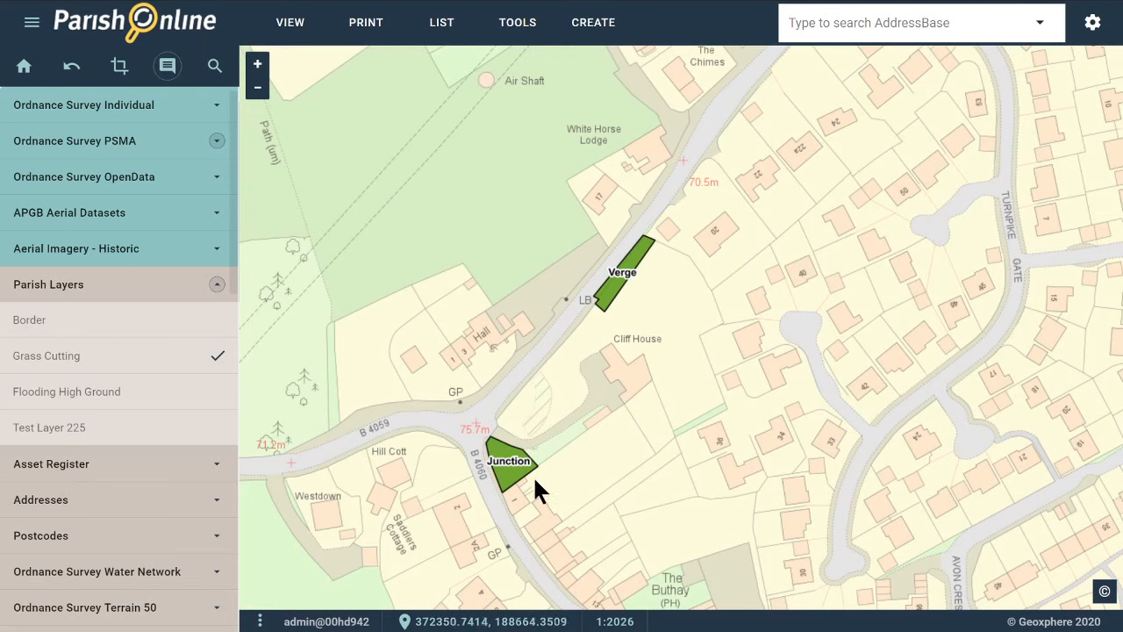
left_click(99, 365)
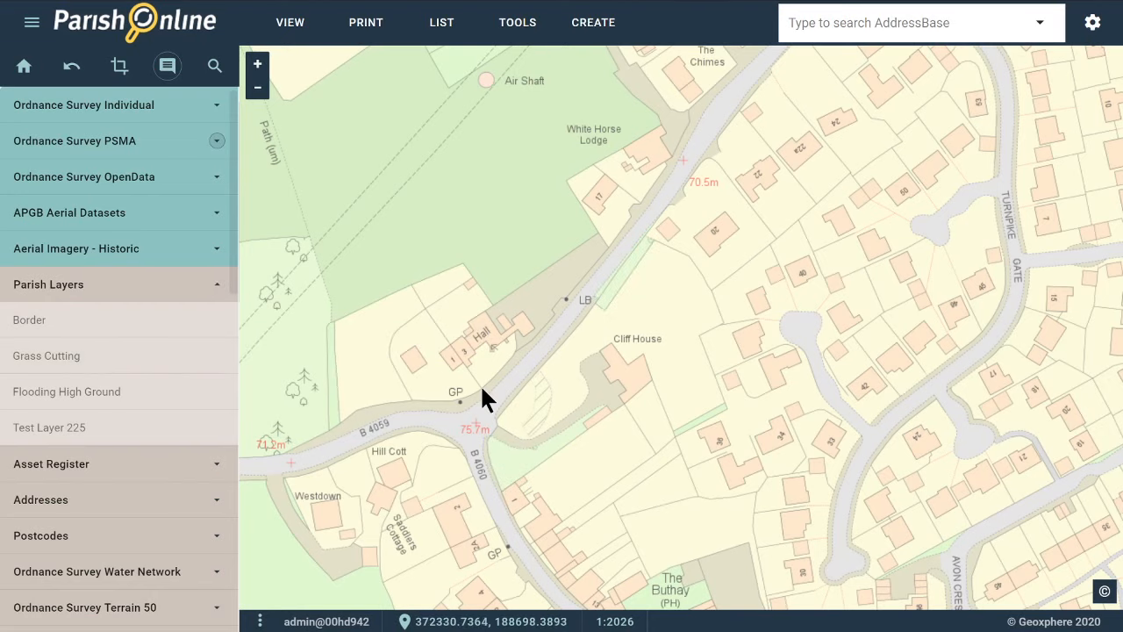
left_click(103, 364)
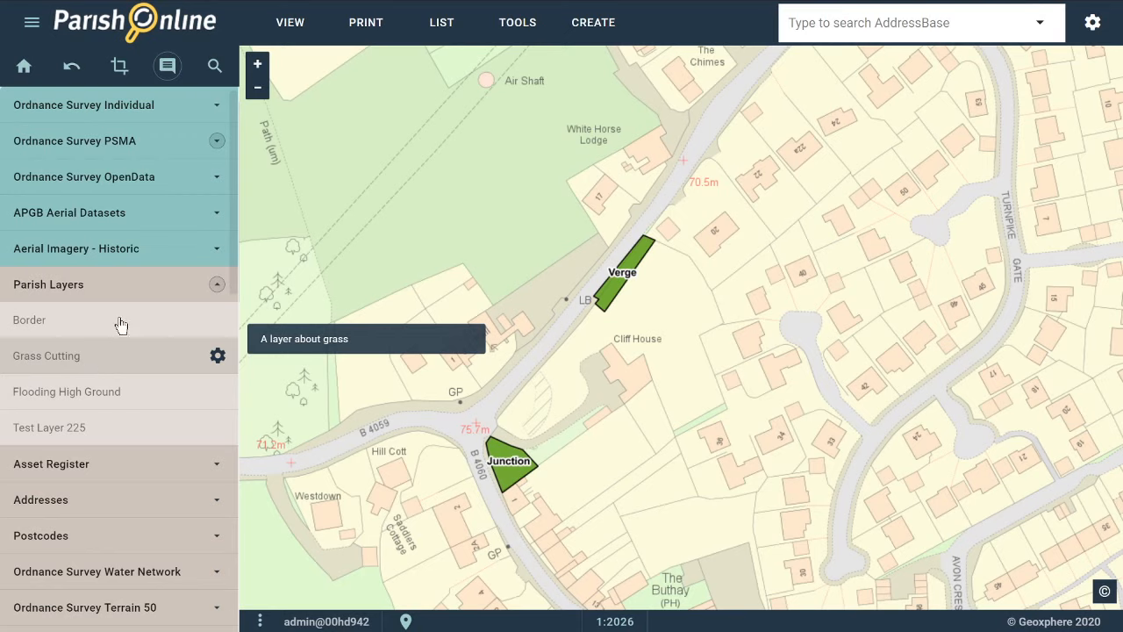
mouse_move(126, 356)
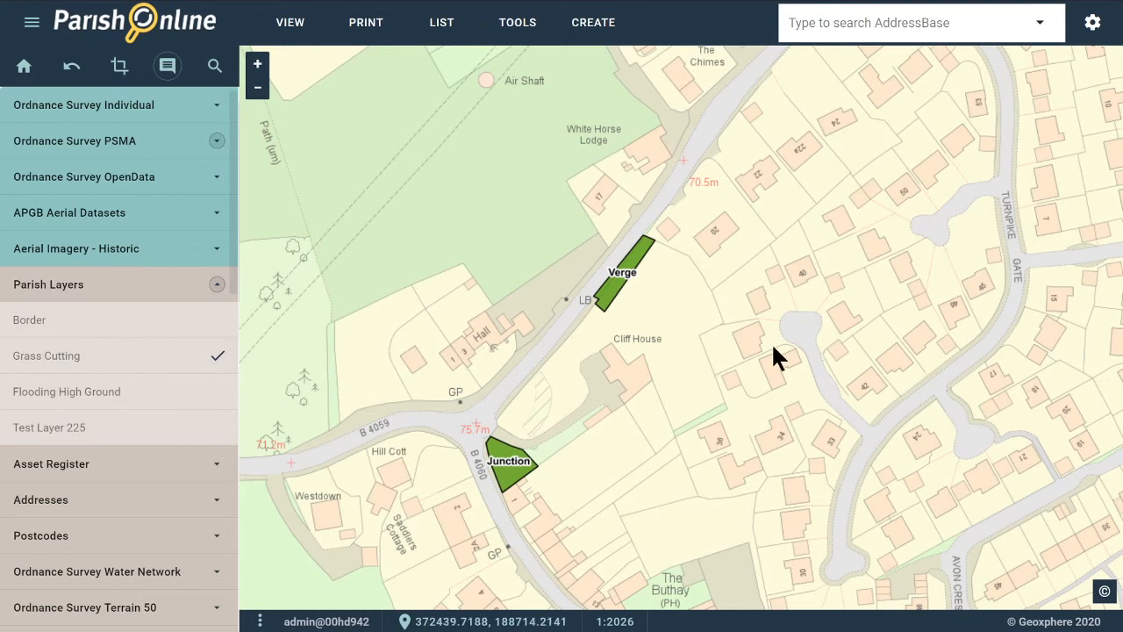
Replace the OS PSMA Stack base map with the 12.5cm APGB Aerial Photography, with the map focused on the Car Park grass area
left_click_drag(774, 131, 514, 364)
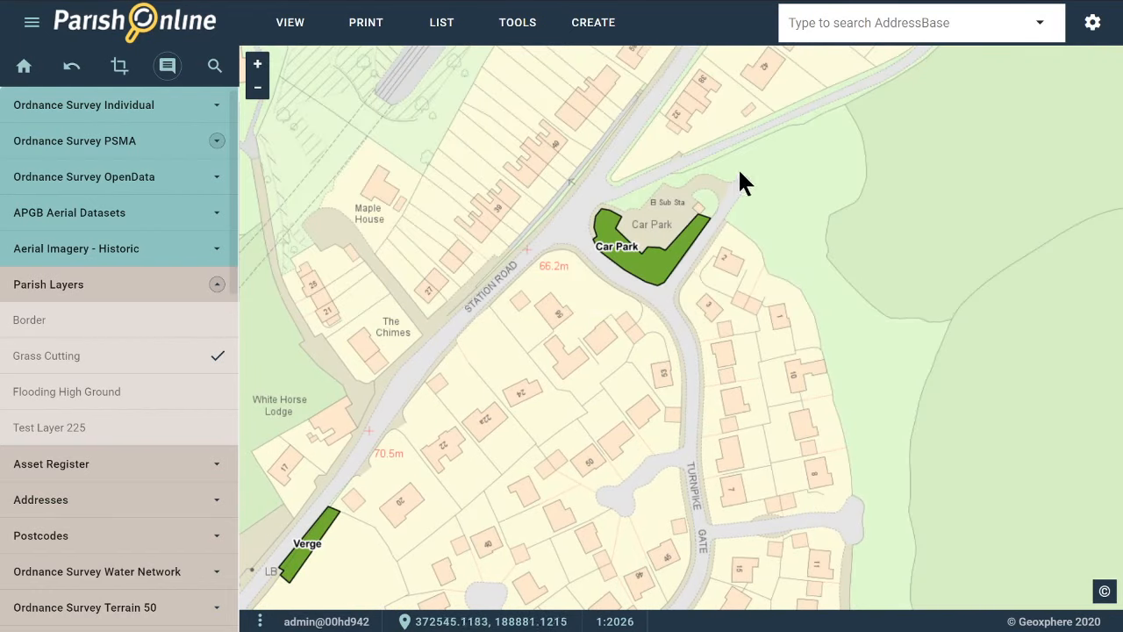
scroll(689, 168, "up", 2)
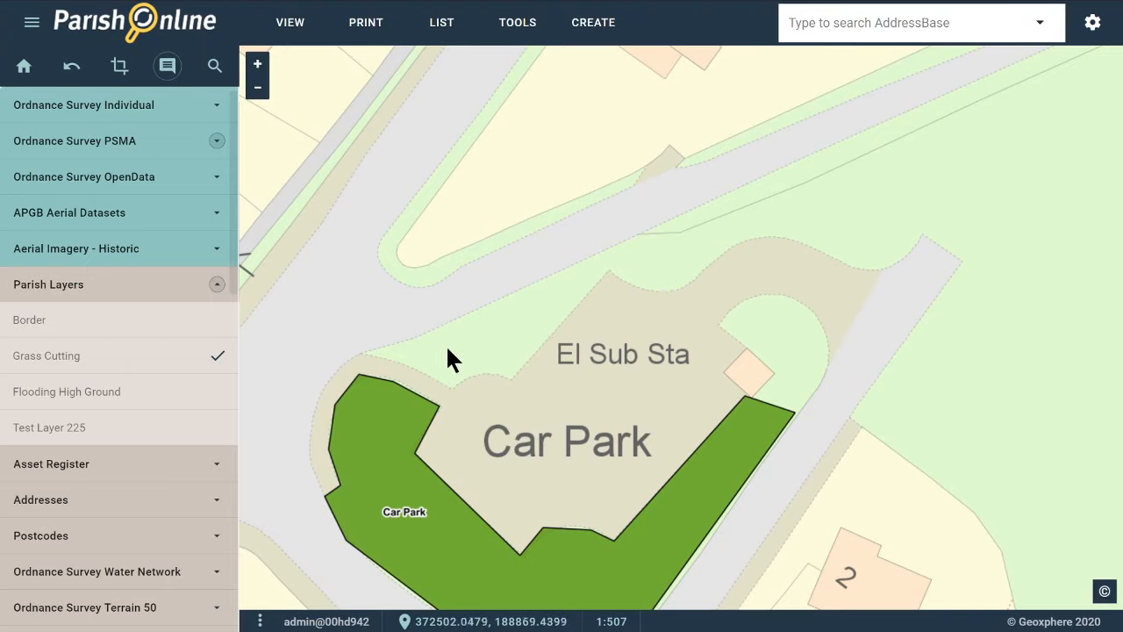
left_click(129, 355)
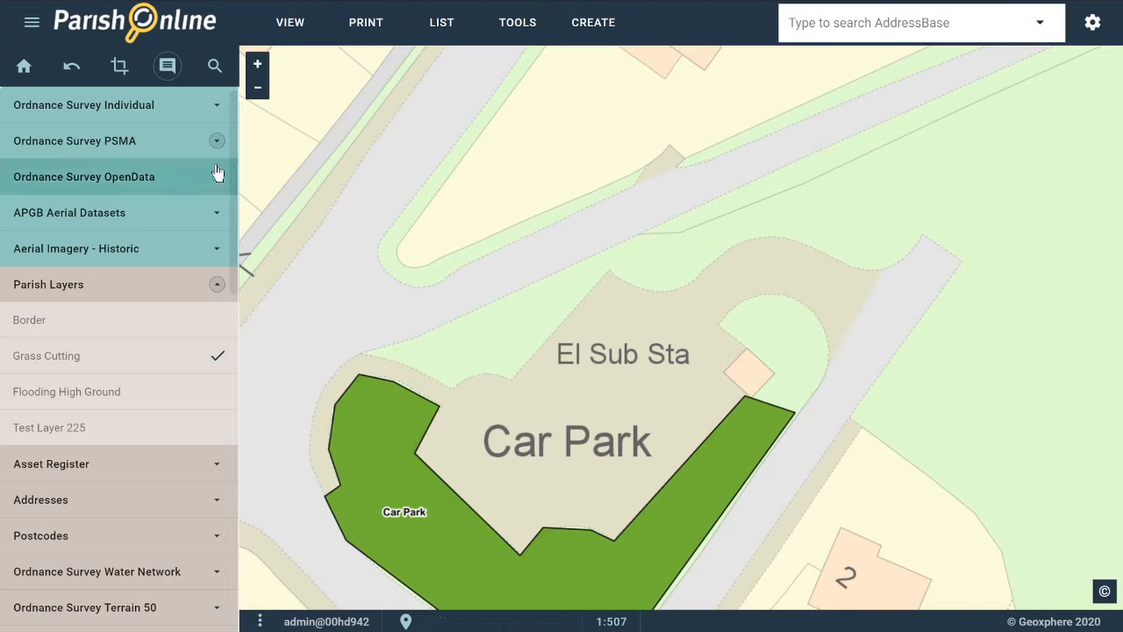
left_click(136, 142)
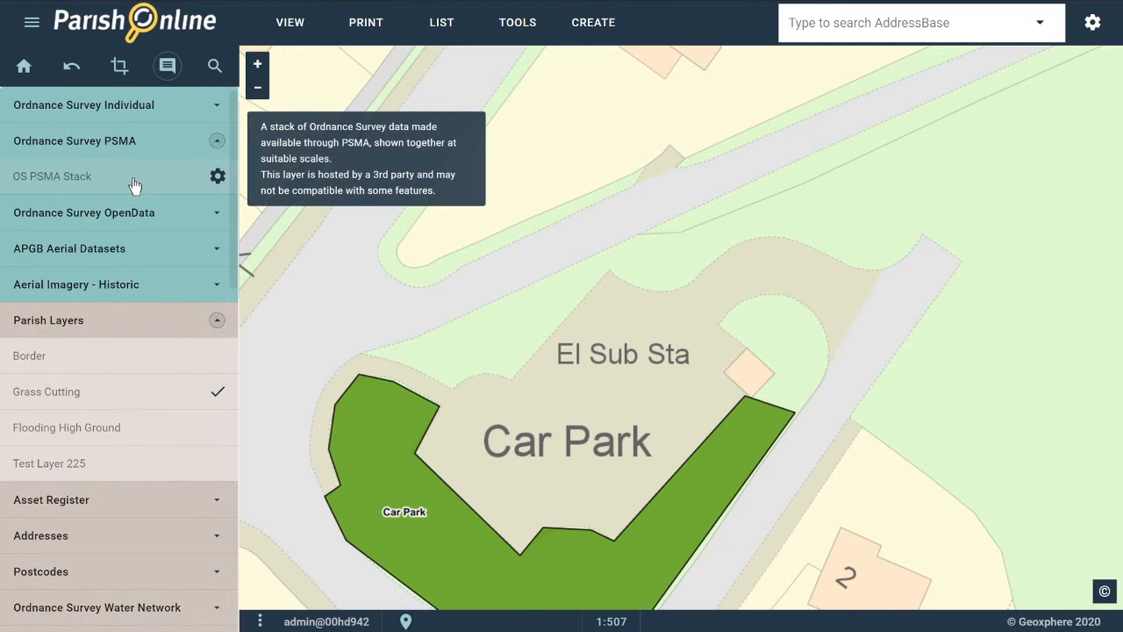
left_click(134, 185)
left_click(132, 252)
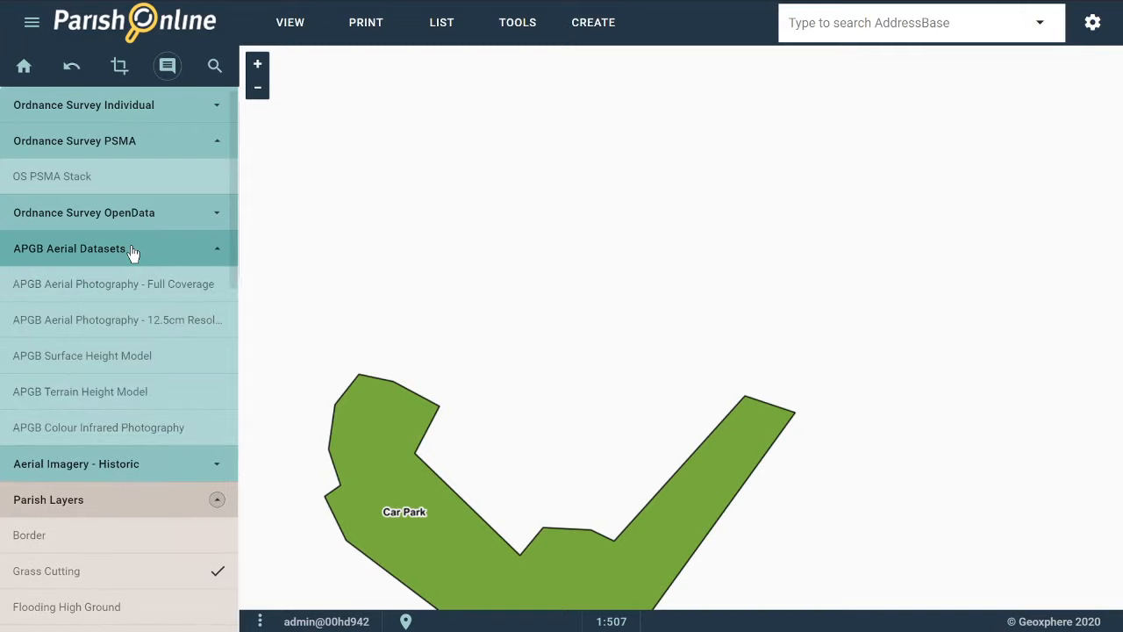
left_click(131, 324)
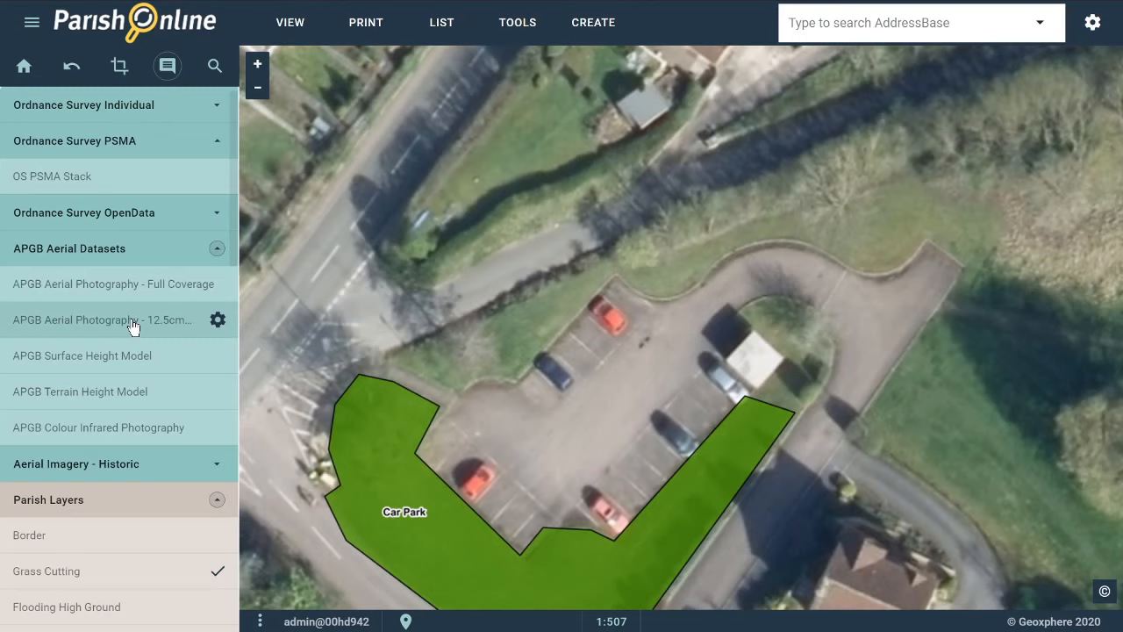
left_click(132, 327)
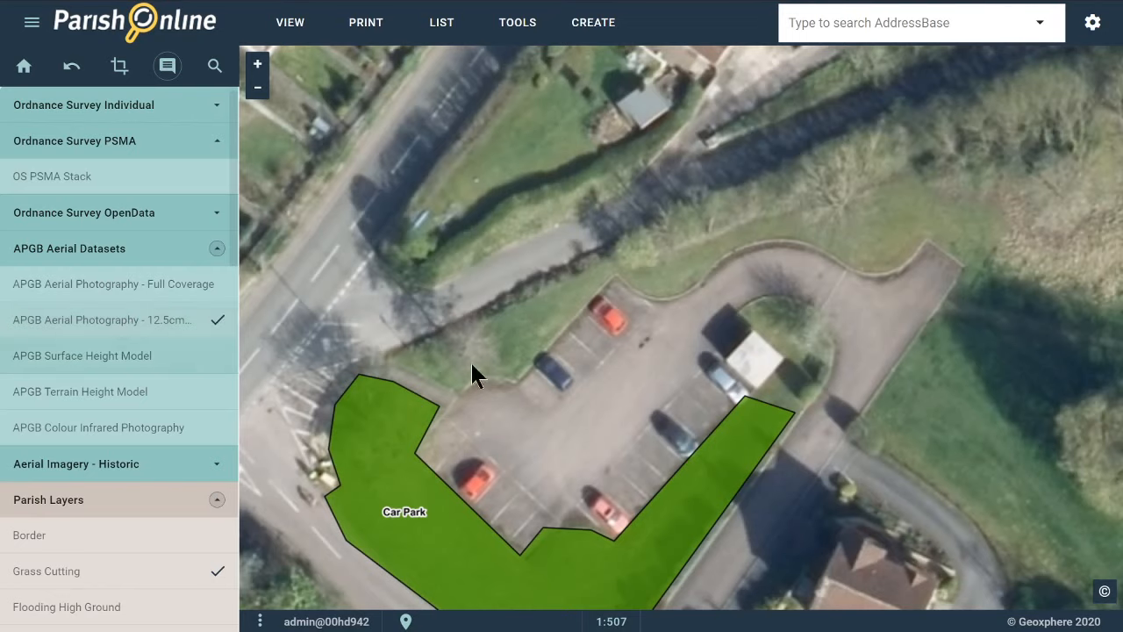
Start adding a new feature to the Grass Cutting layer
left_click_drag(539, 367, 571, 368)
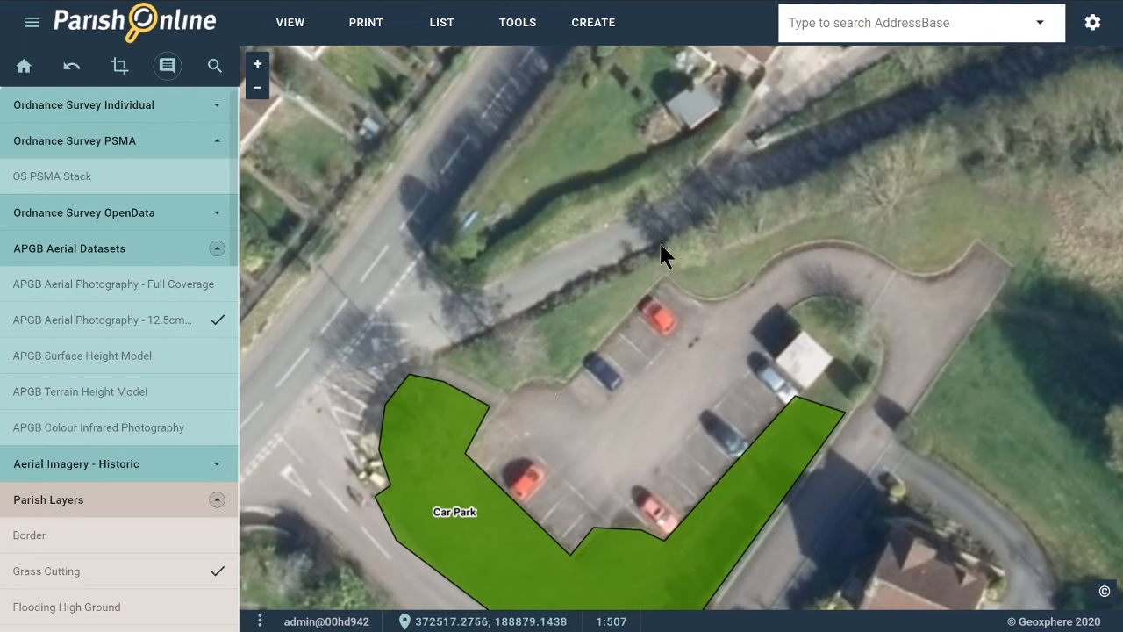
scroll(145, 291, "down", 3)
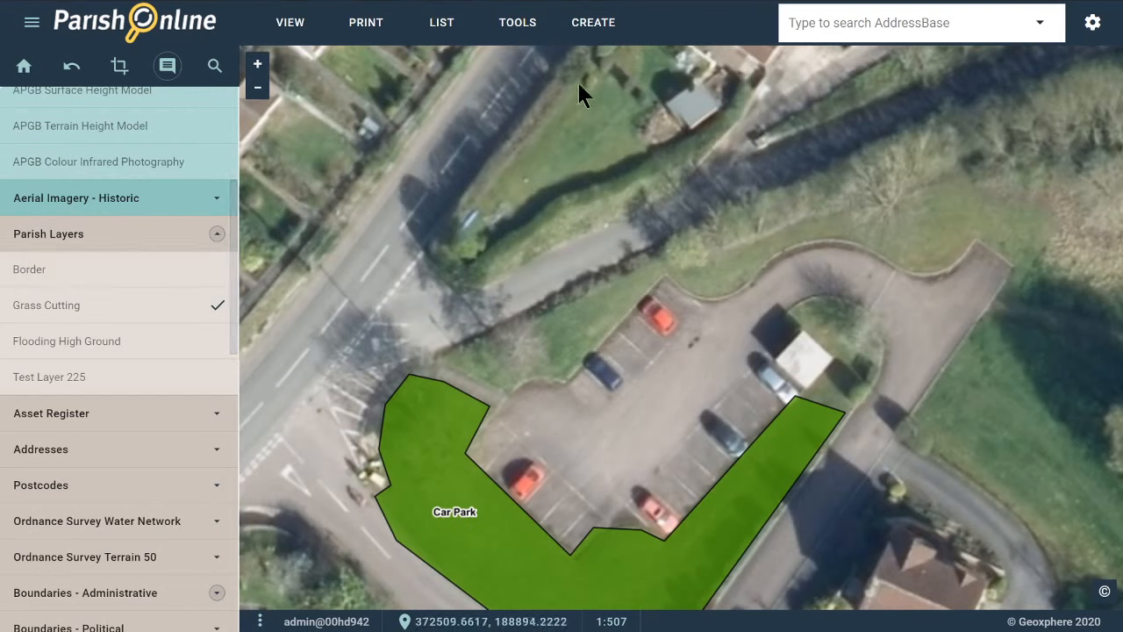
left_click(593, 26)
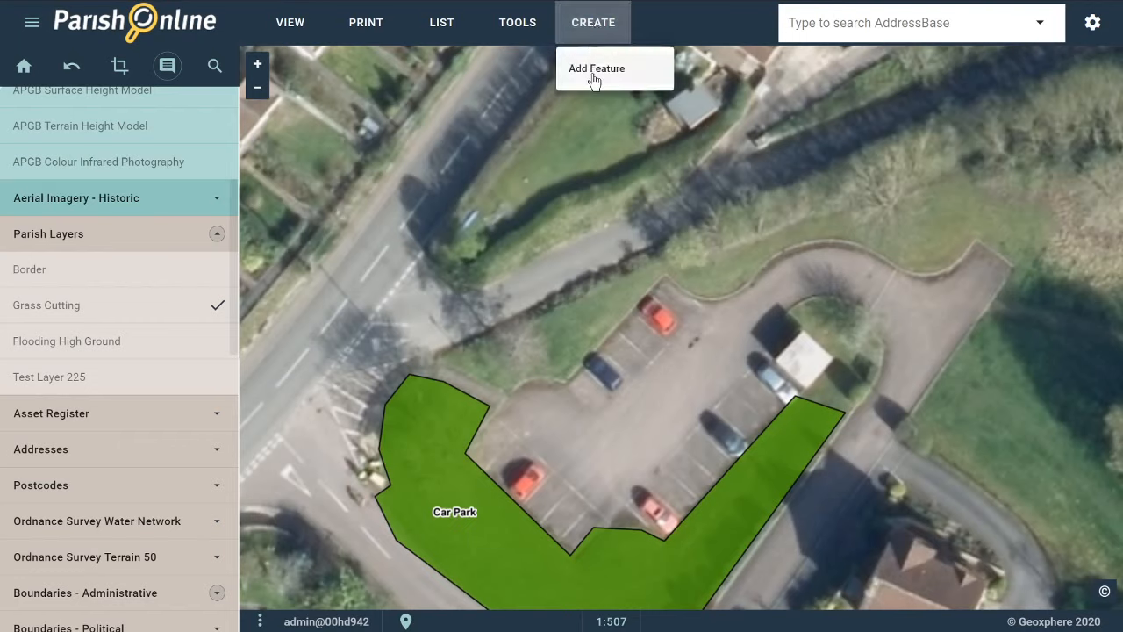
left_click(594, 81)
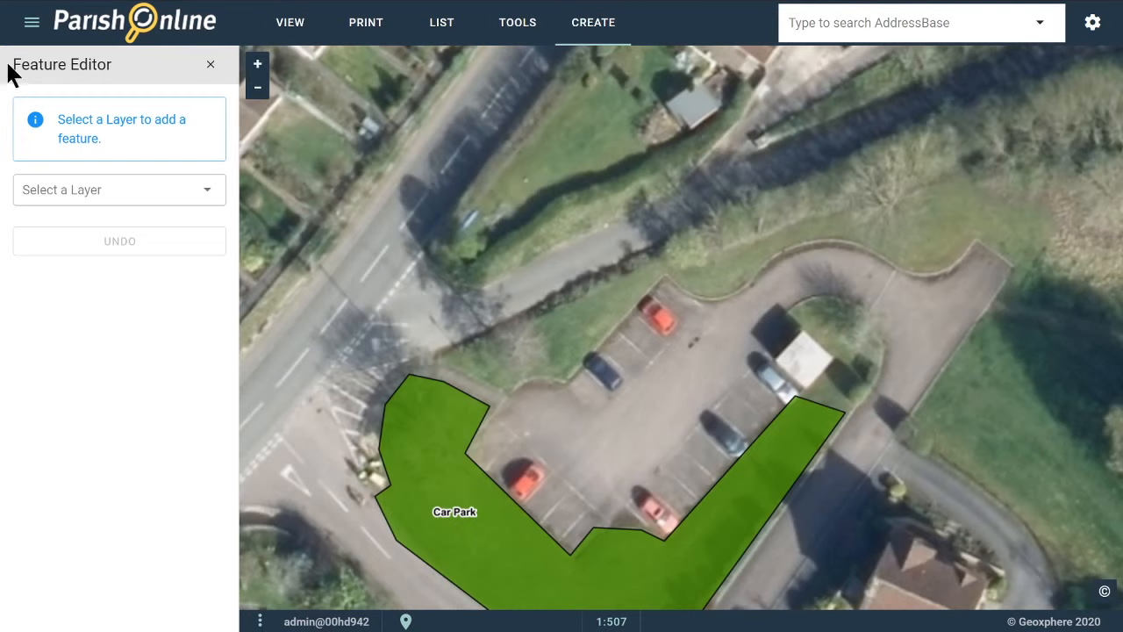
left_click(149, 197)
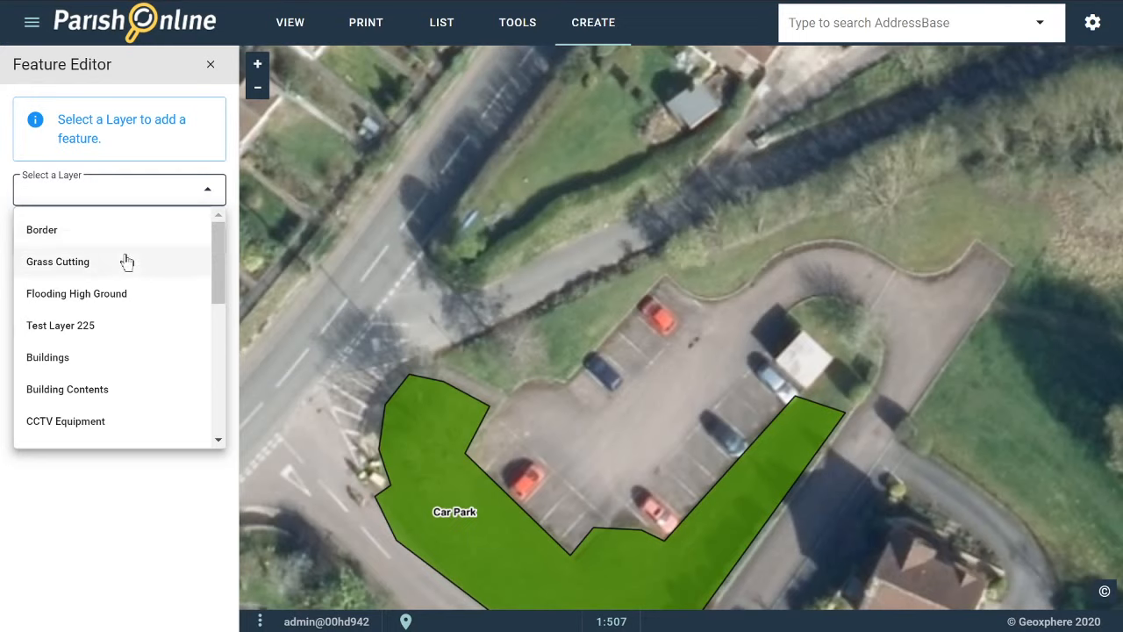
scroll(136, 329, "down", 3)
scroll(137, 332, "down", 3)
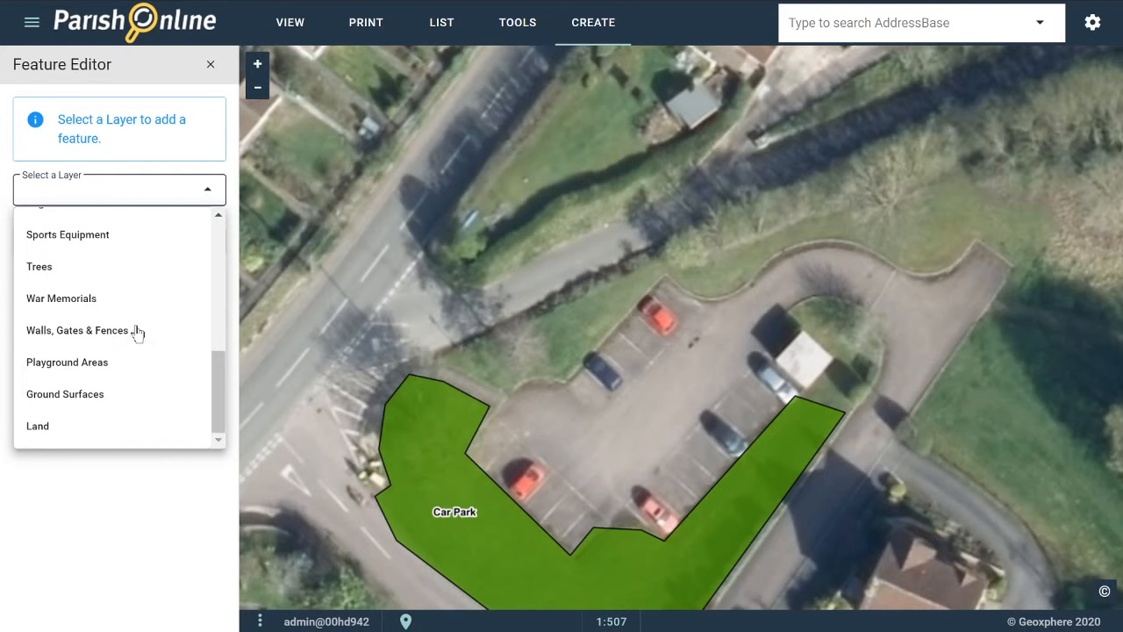
scroll(145, 319, "up", 6)
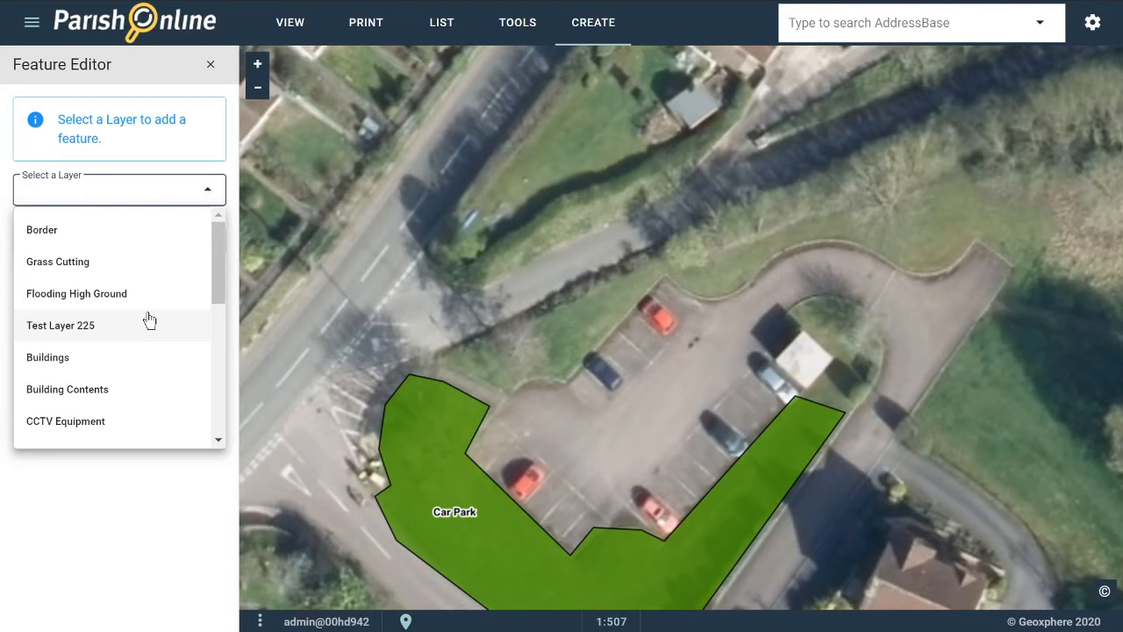
left_click(91, 268)
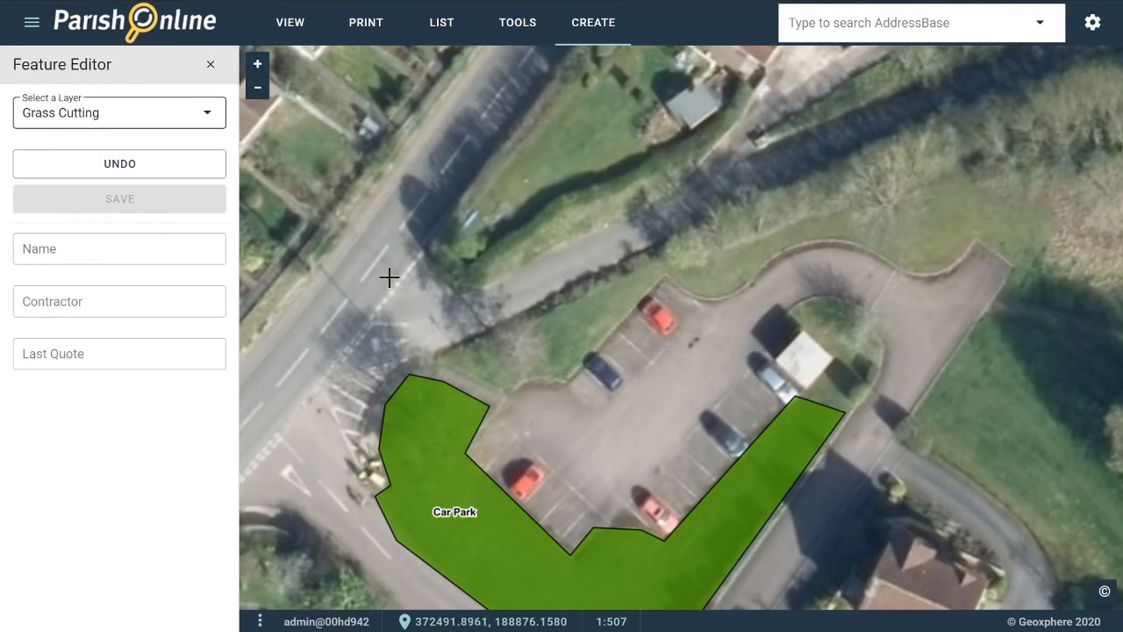
Trace the grass strip between the access lane and the car park's upper parking bays as a polygon, closing it at its starting corner
left_click(434, 353)
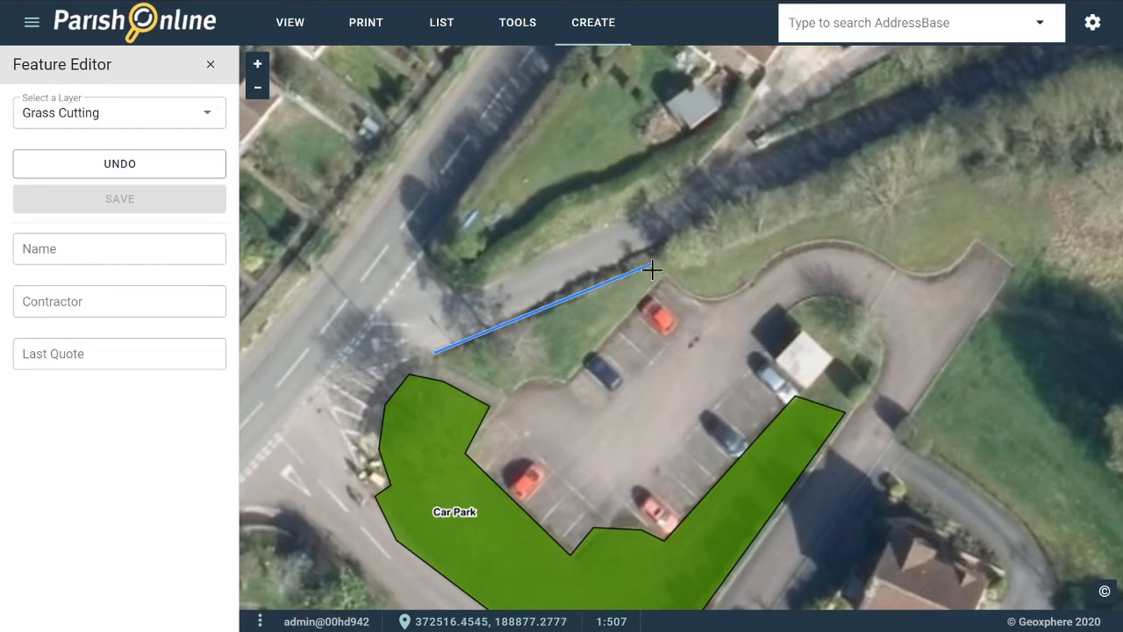
left_click(590, 277)
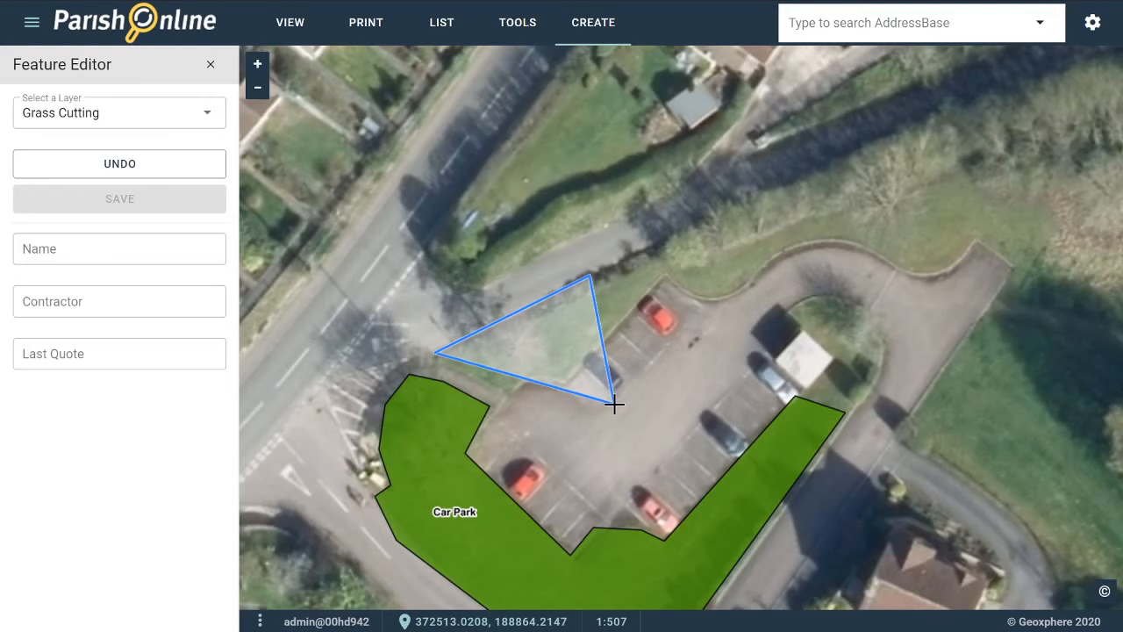
left_click(657, 249)
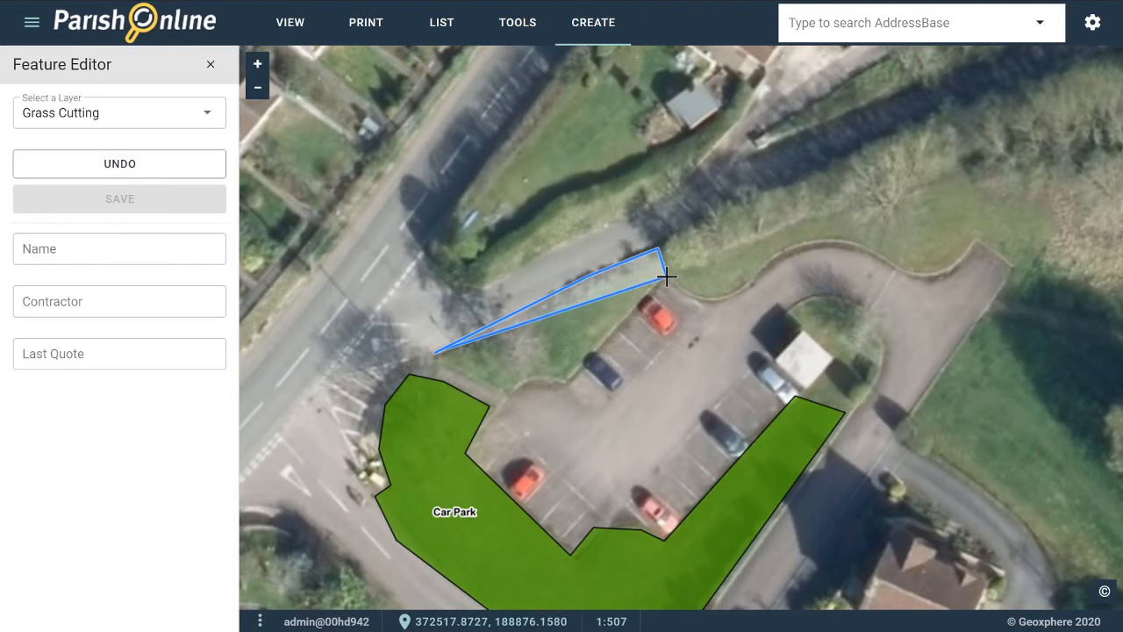
left_click(667, 276)
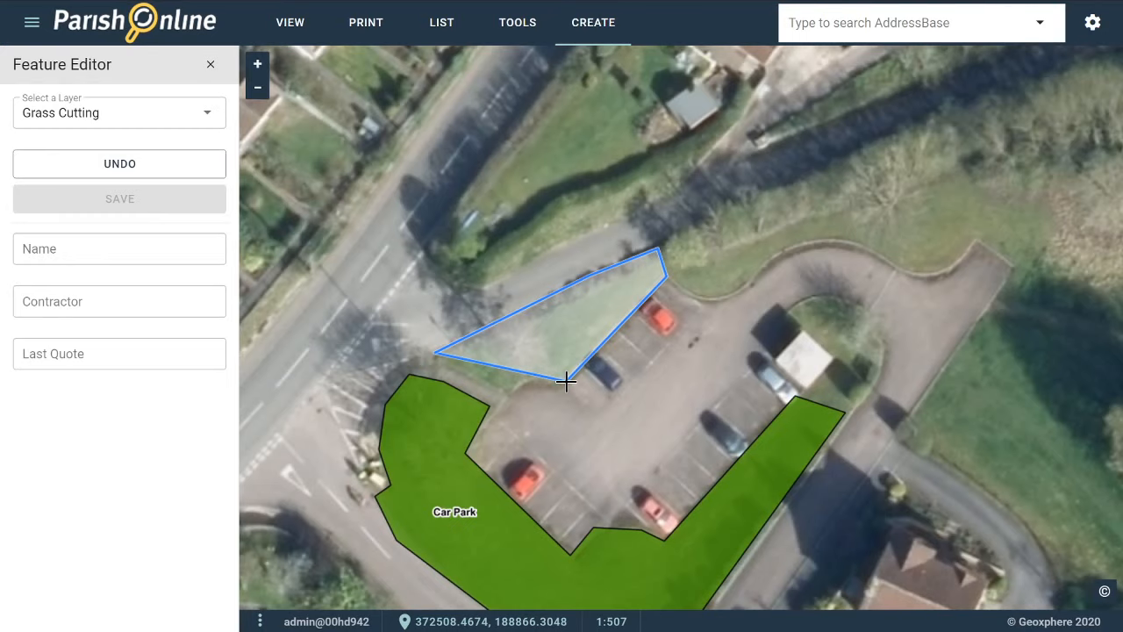
left_click(566, 380)
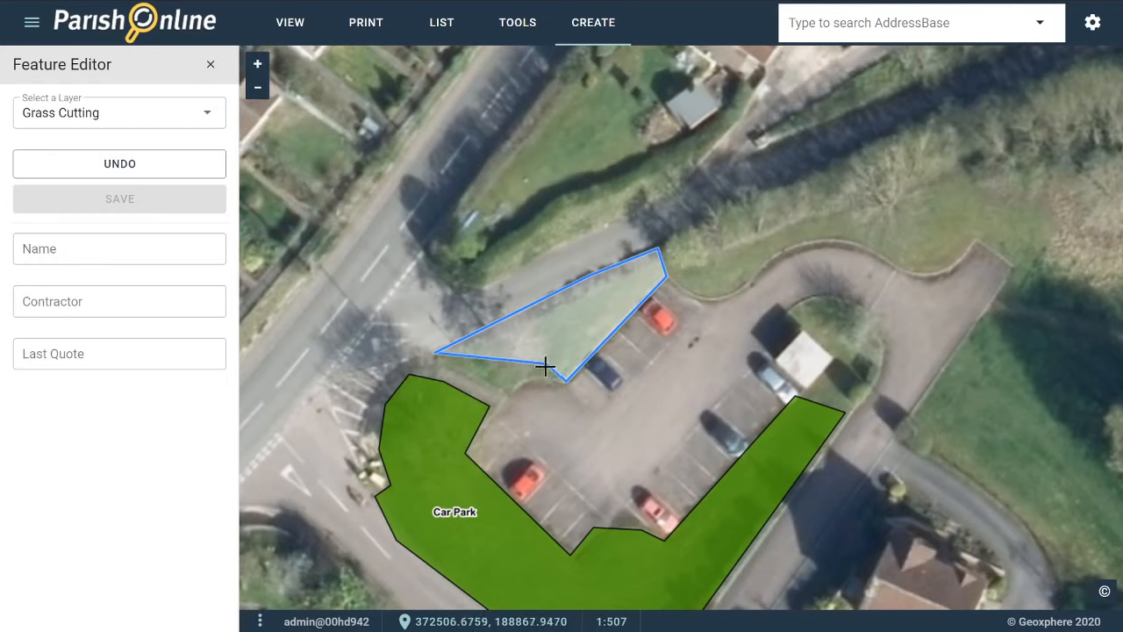
left_click(537, 378)
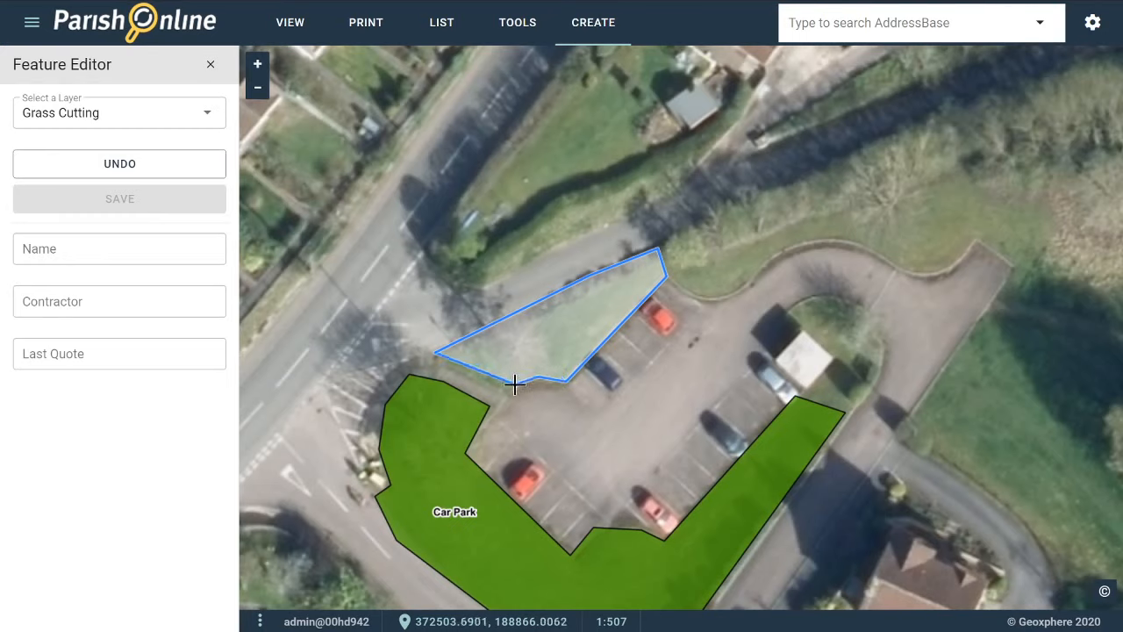
left_click(515, 383)
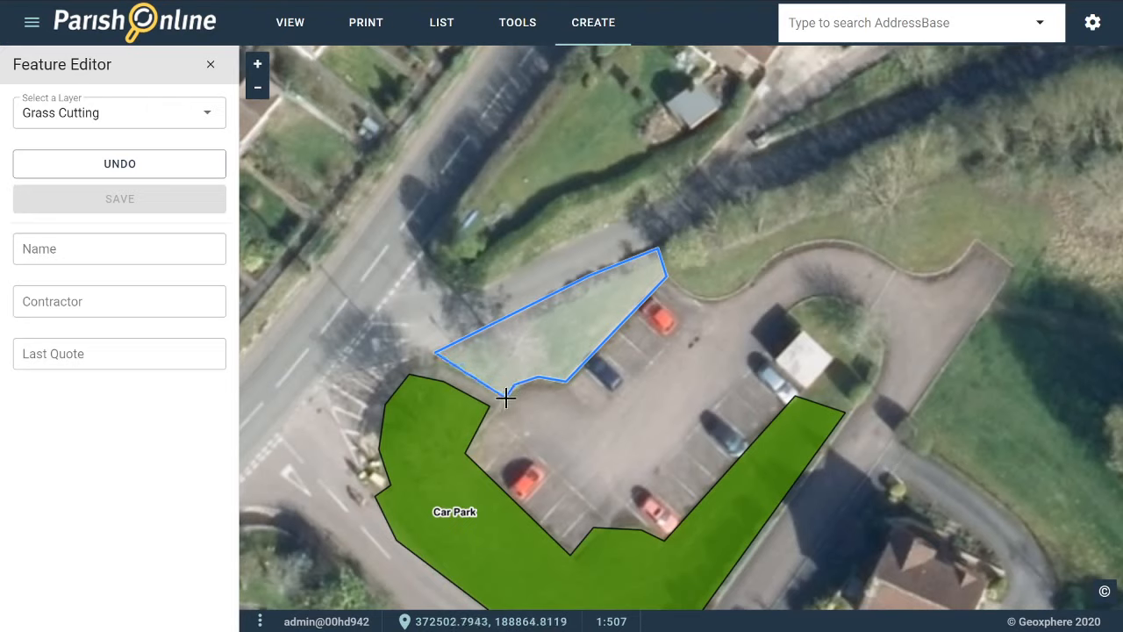
left_click(506, 397)
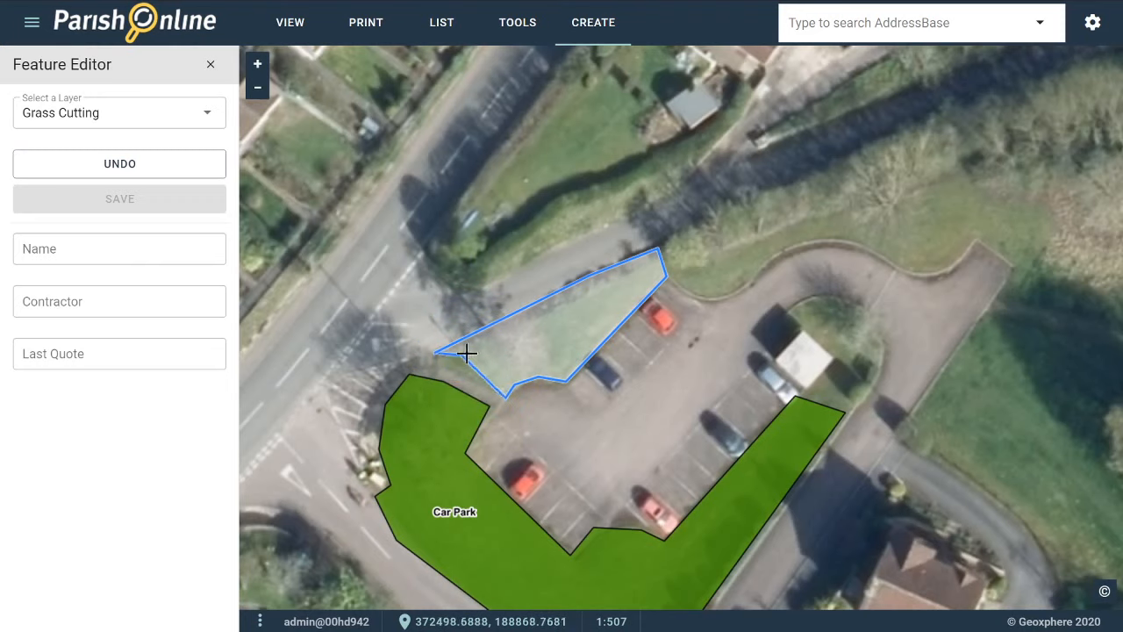
left_click(503, 394)
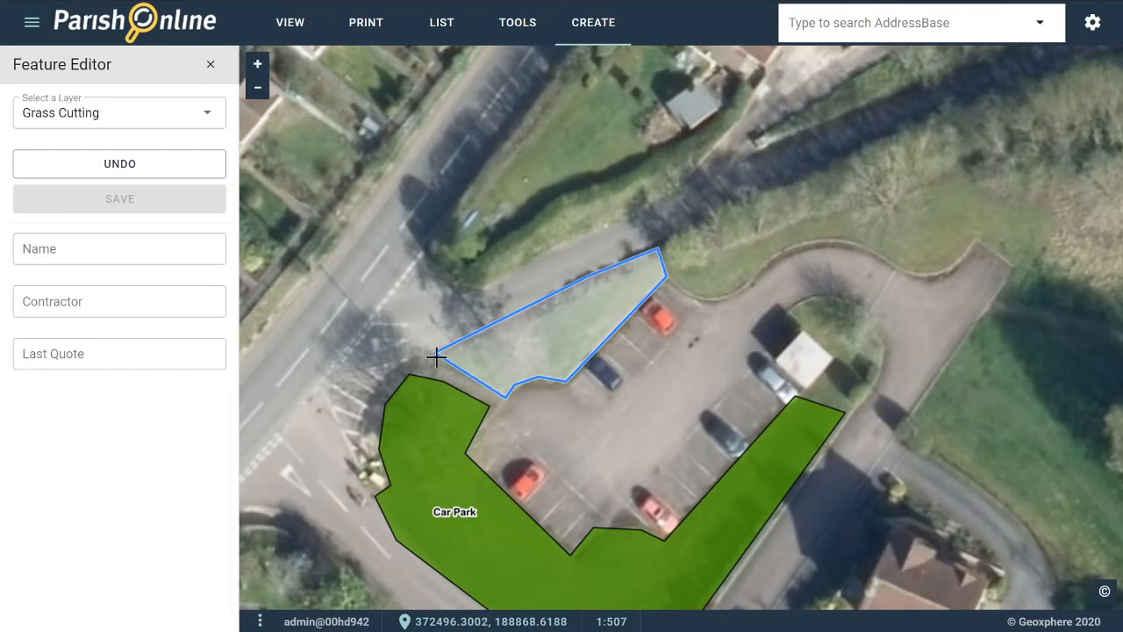
scroll(434, 371, "up", 2)
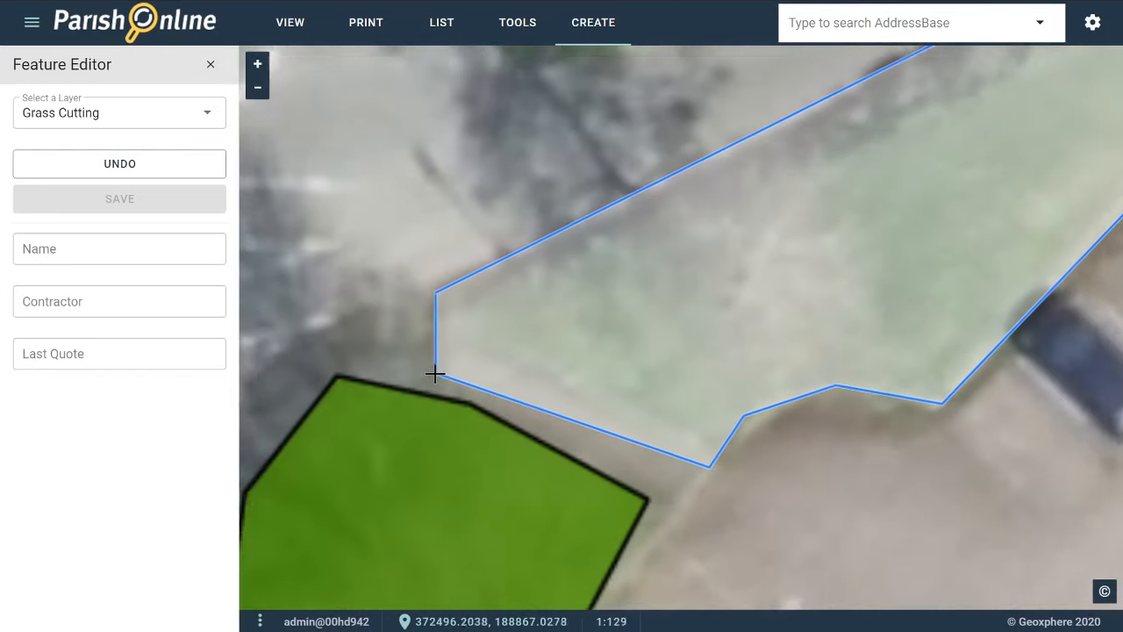
left_click_drag(435, 372, 538, 397)
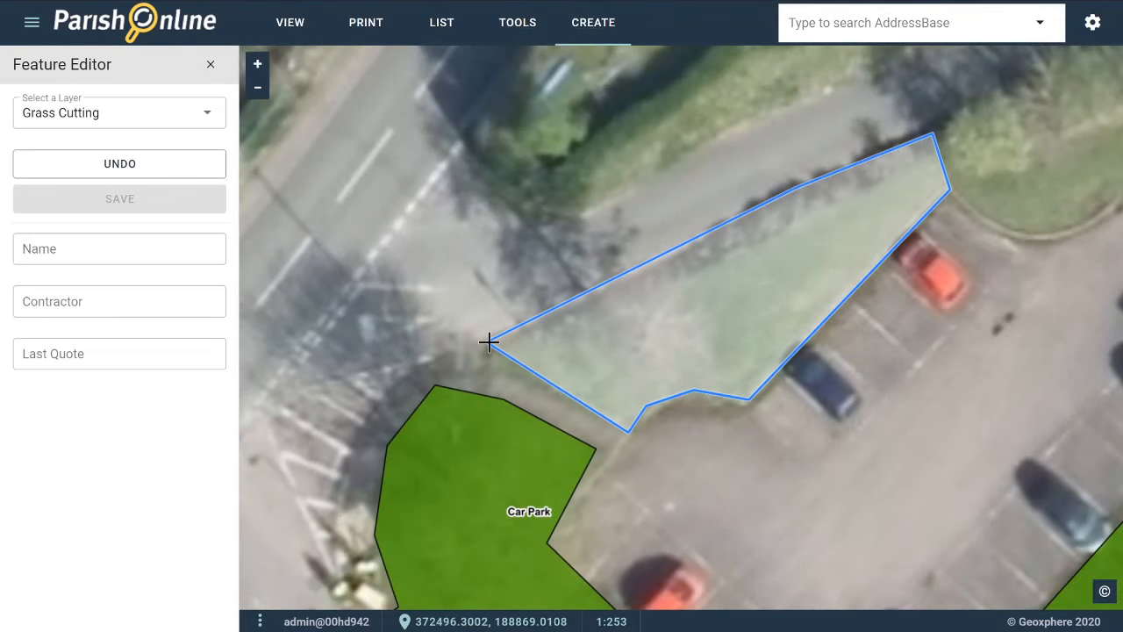
left_click(489, 342)
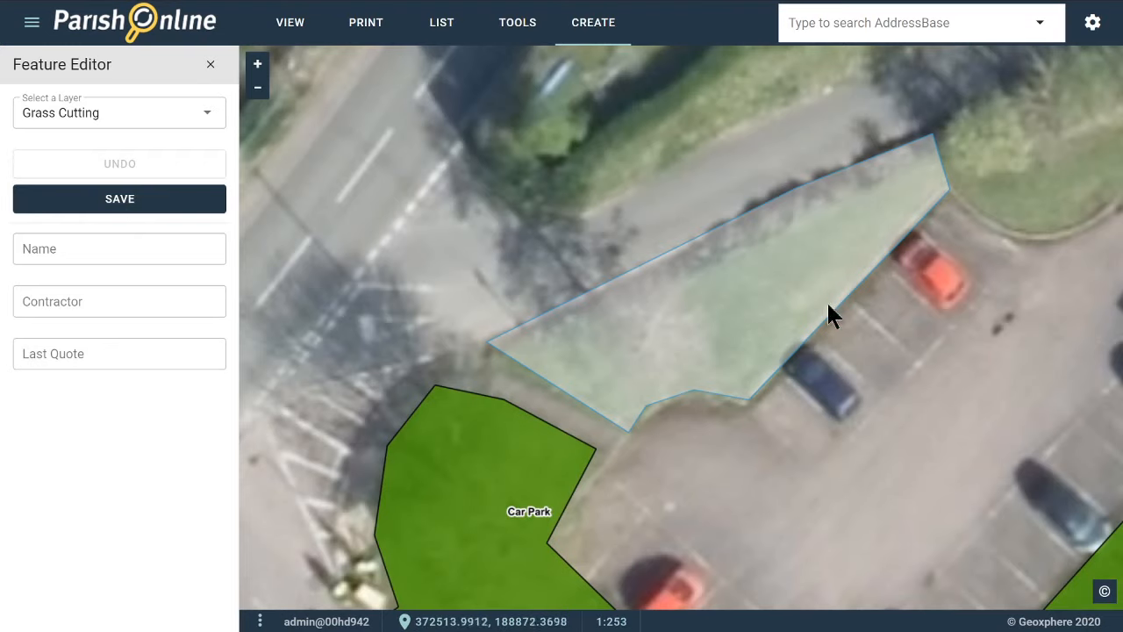
Name the traced area Car Park 2, set its contractor to JS Cutz and Sons and last quote to 350, and save it
left_click(59, 249)
type("Car Park")
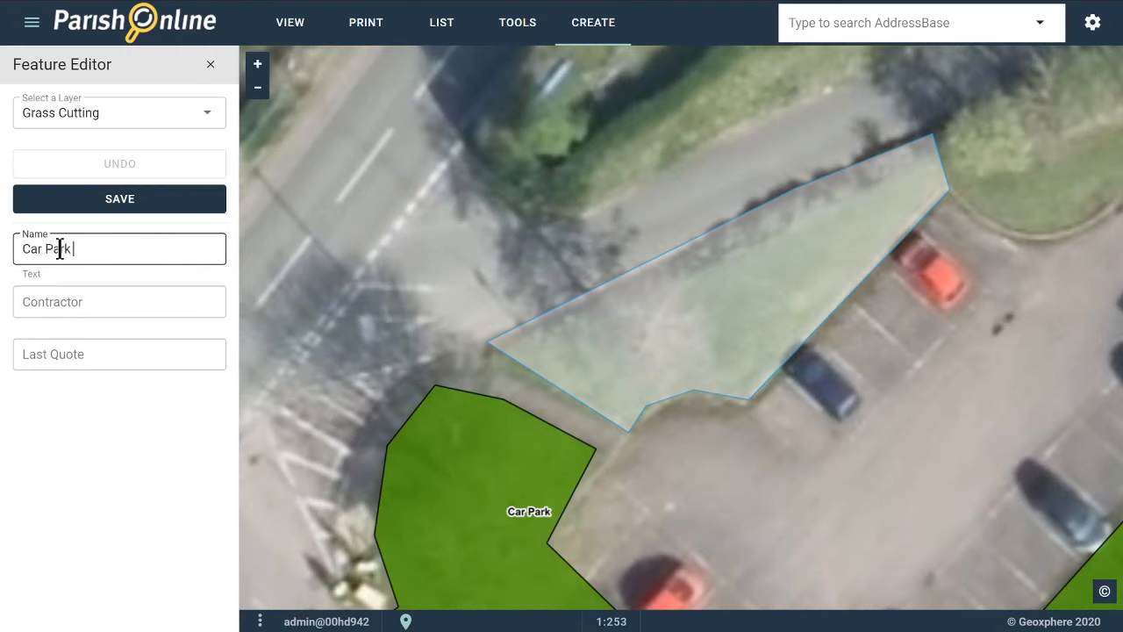
type(" 2")
left_click(86, 299)
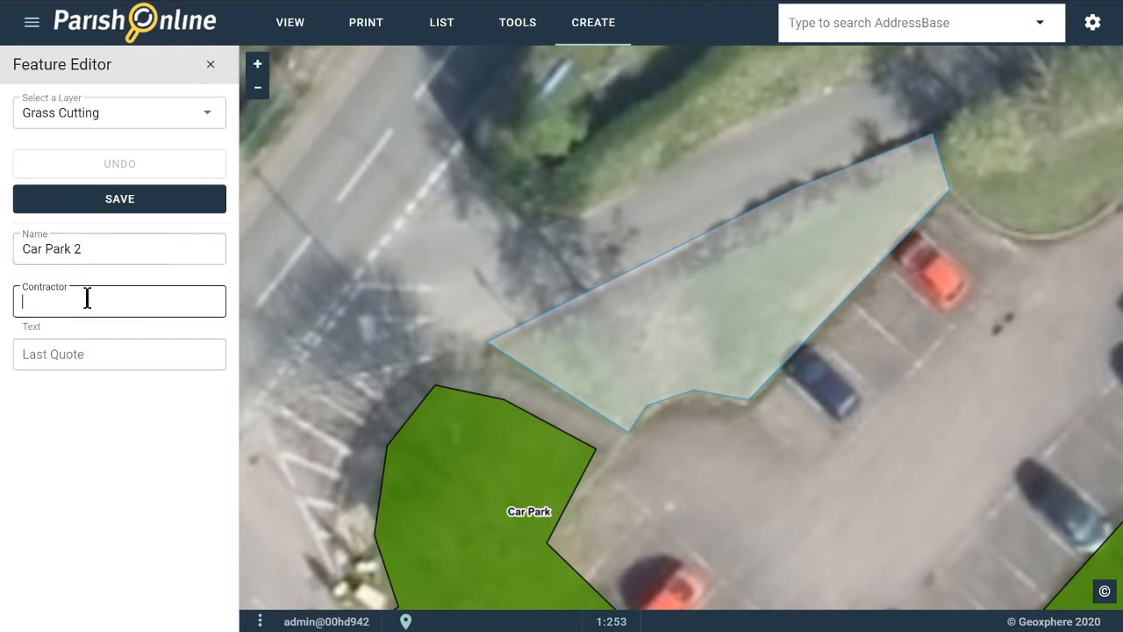
type("JS Cutz and Sons")
left_click(87, 358)
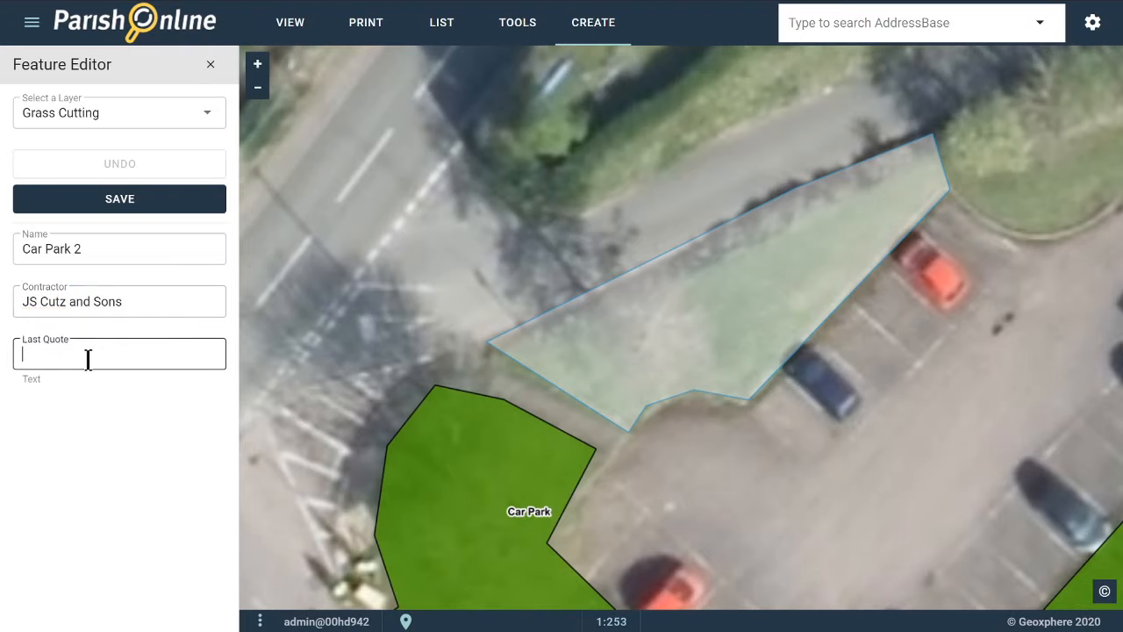
type("350")
left_click(125, 201)
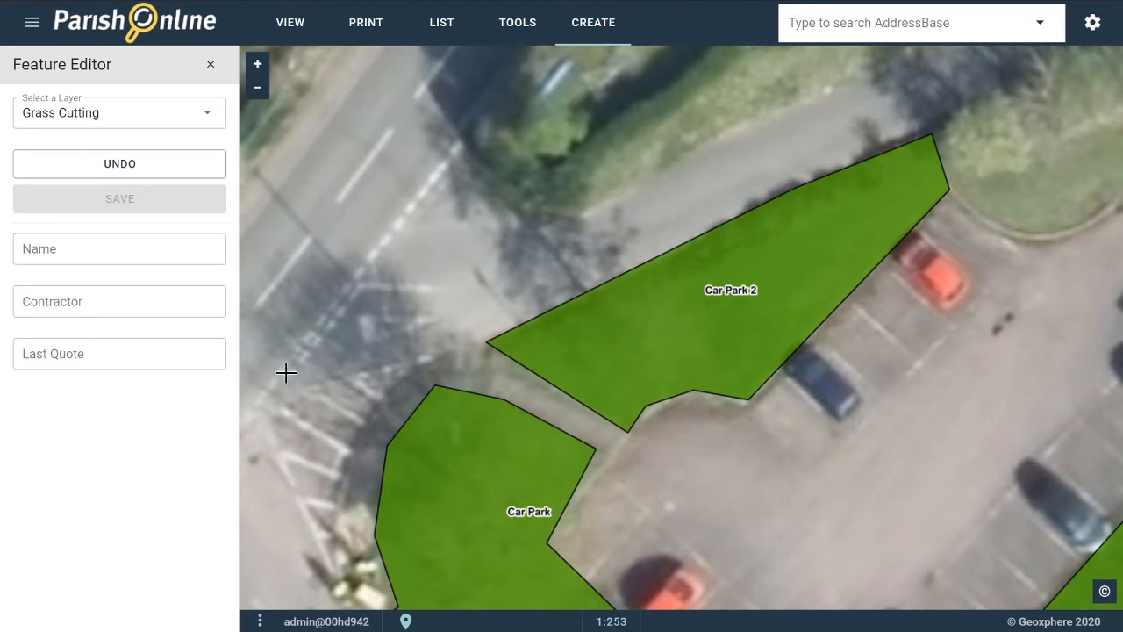
Trace the open grass east of the car park as a polygon, following the tarmac edge, the curved driveway and the tree line
scroll(574, 338, "down", 1)
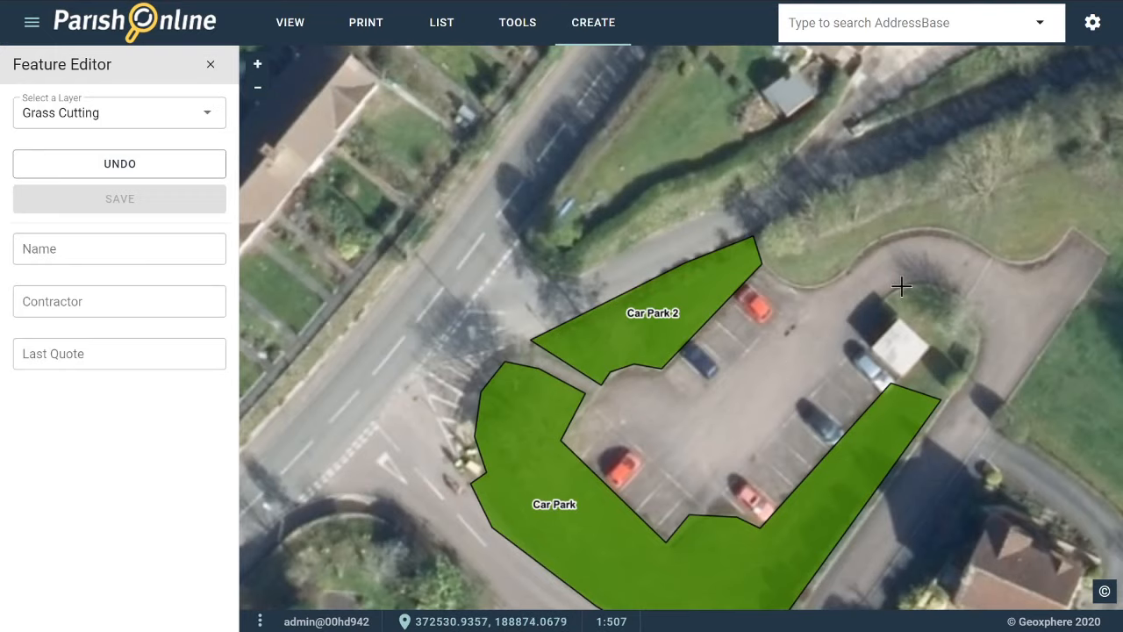
left_click_drag(864, 287, 419, 261)
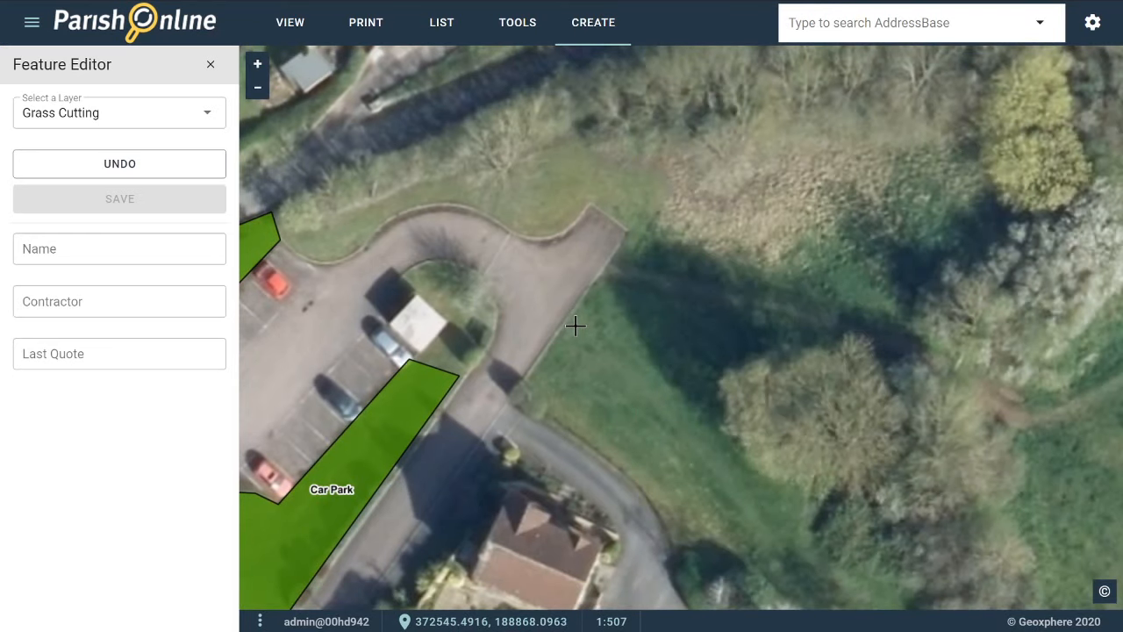
left_click(598, 275)
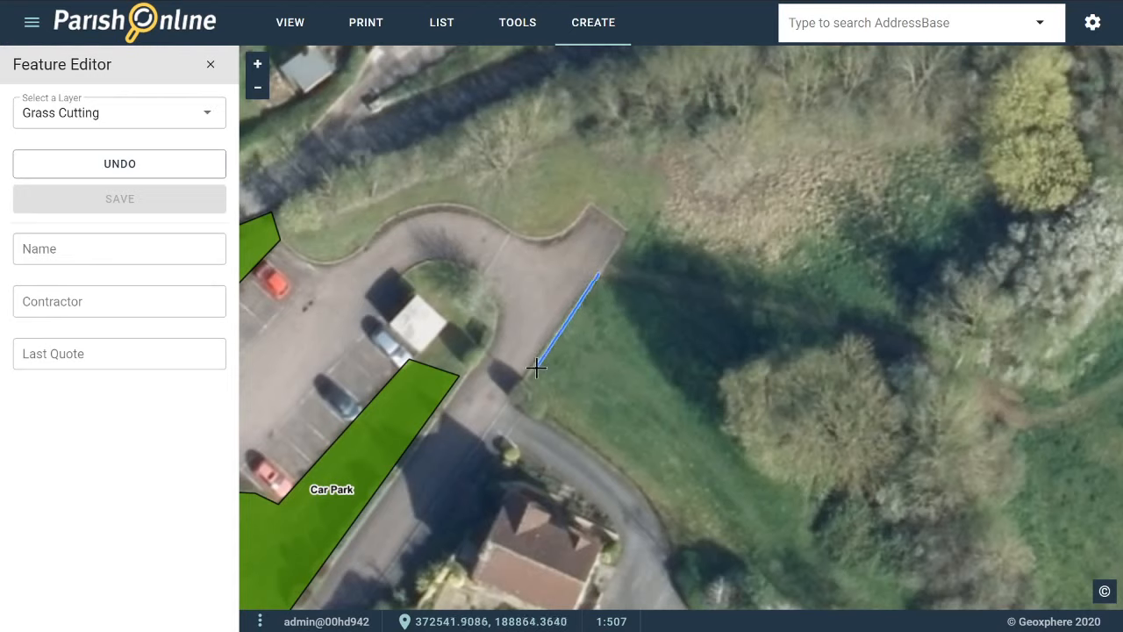
left_click(511, 398)
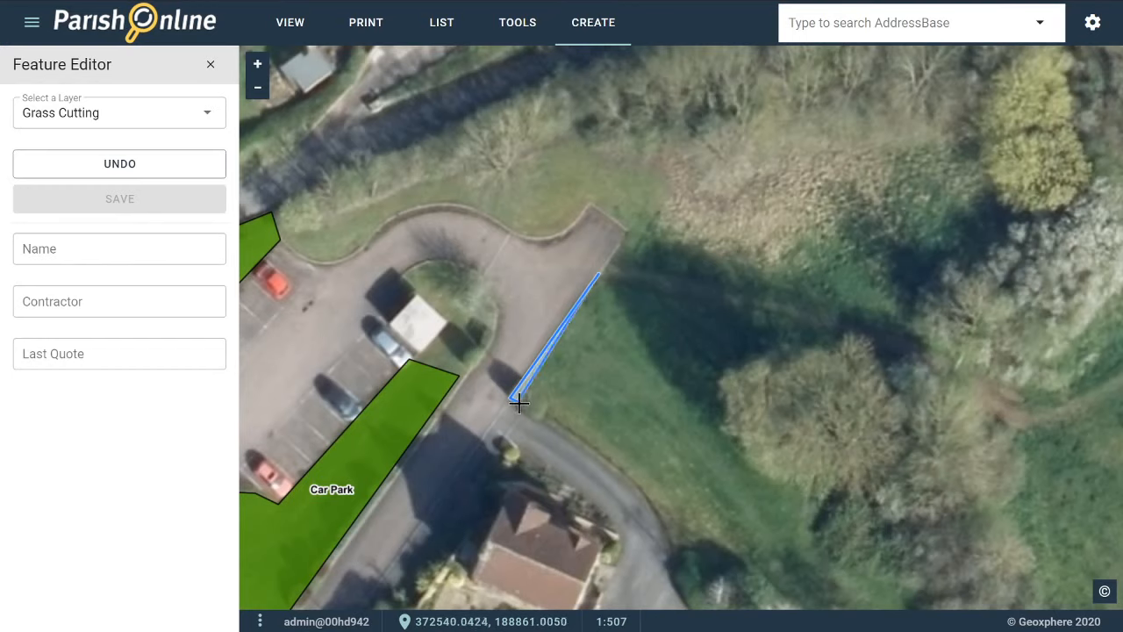
left_click(588, 445)
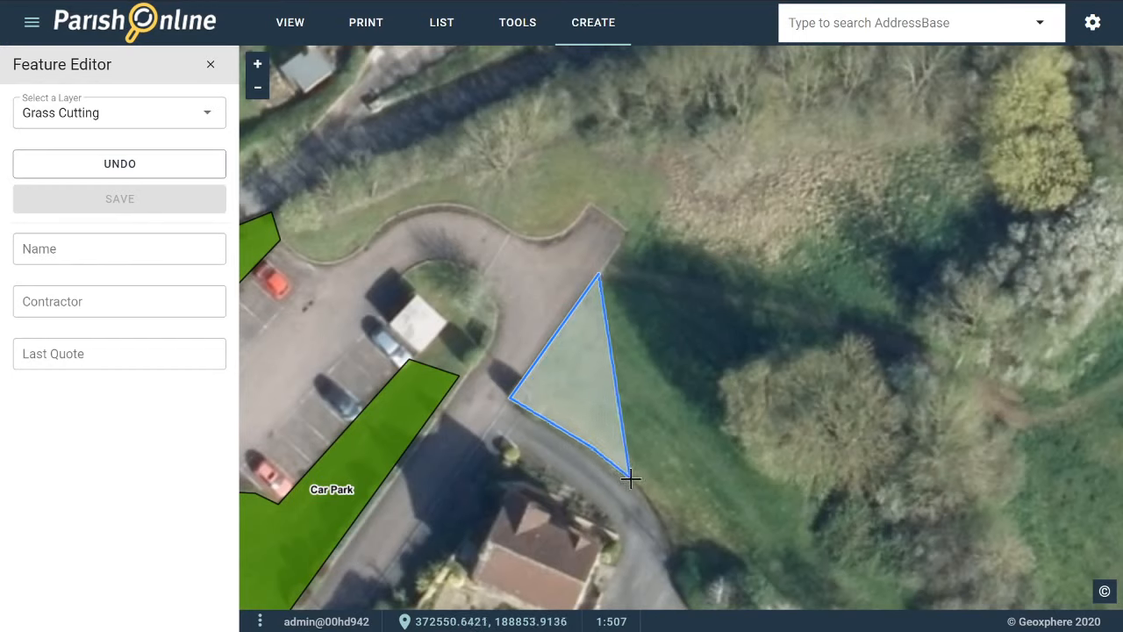
left_click(638, 487)
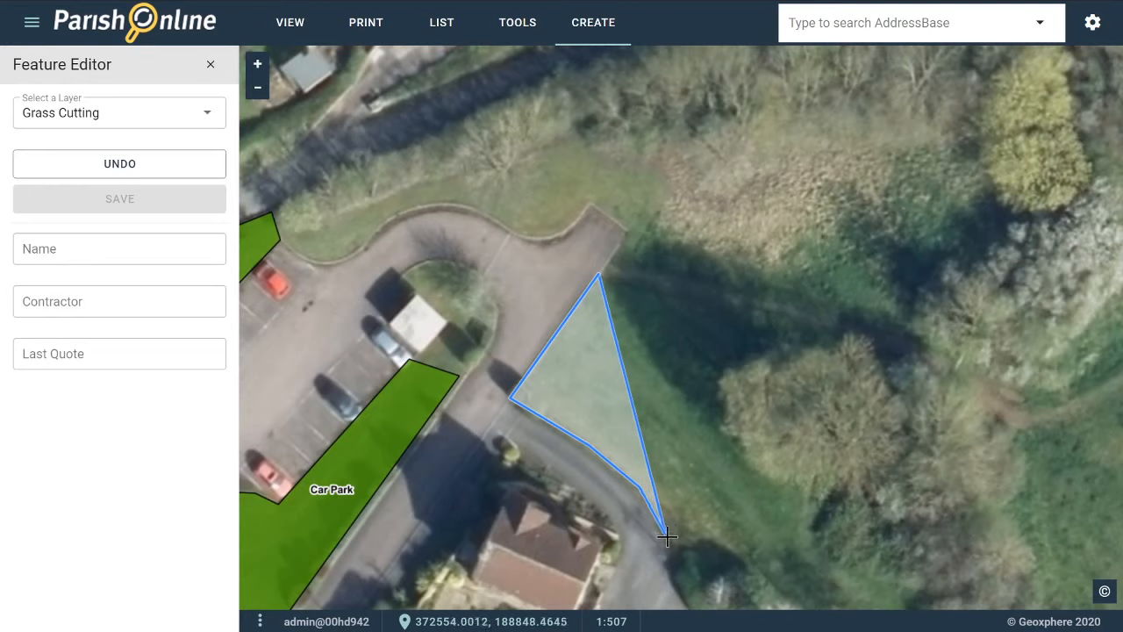
left_click(669, 537)
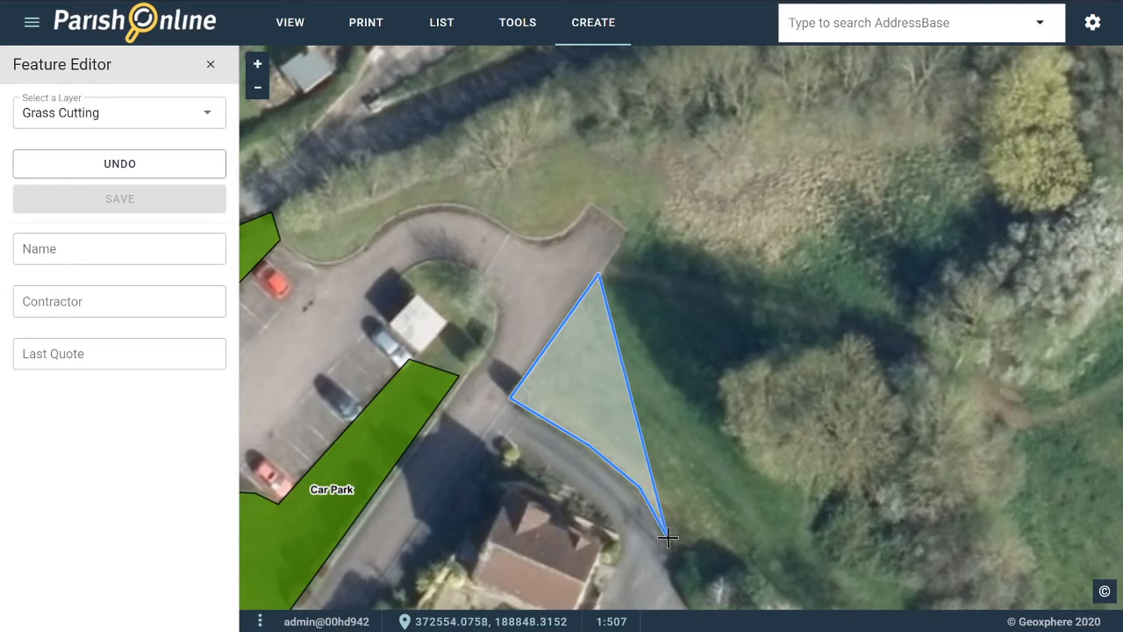
left_click(791, 303)
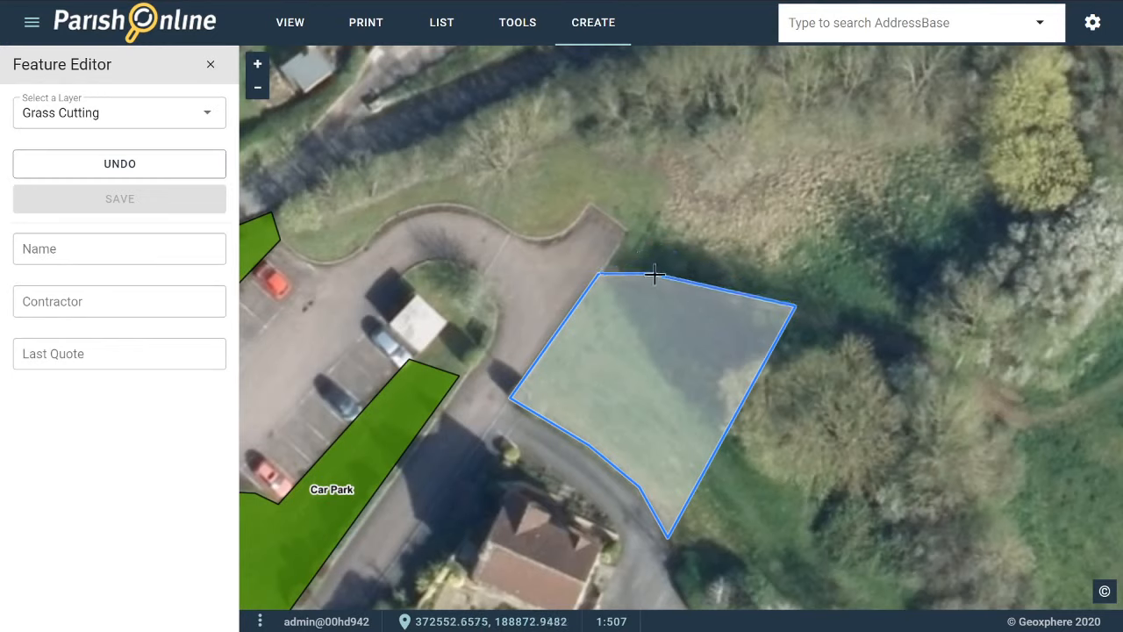
double_click(675, 282)
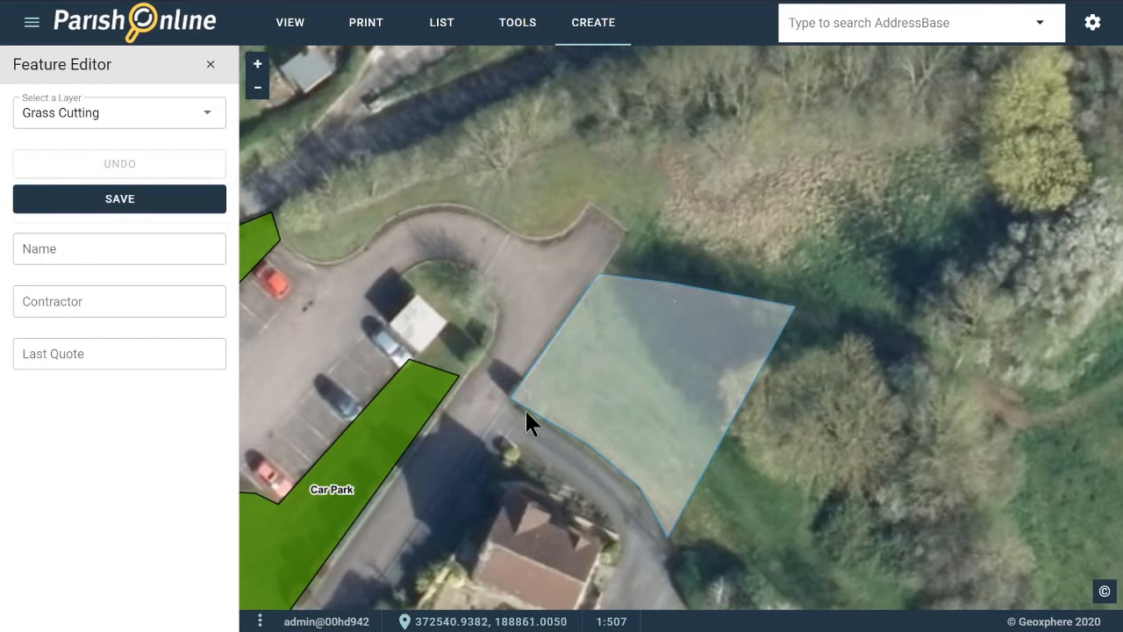
Name the traced area Field, set its contractor to Nobody and last quote to 0, and save it
left_click(96, 245)
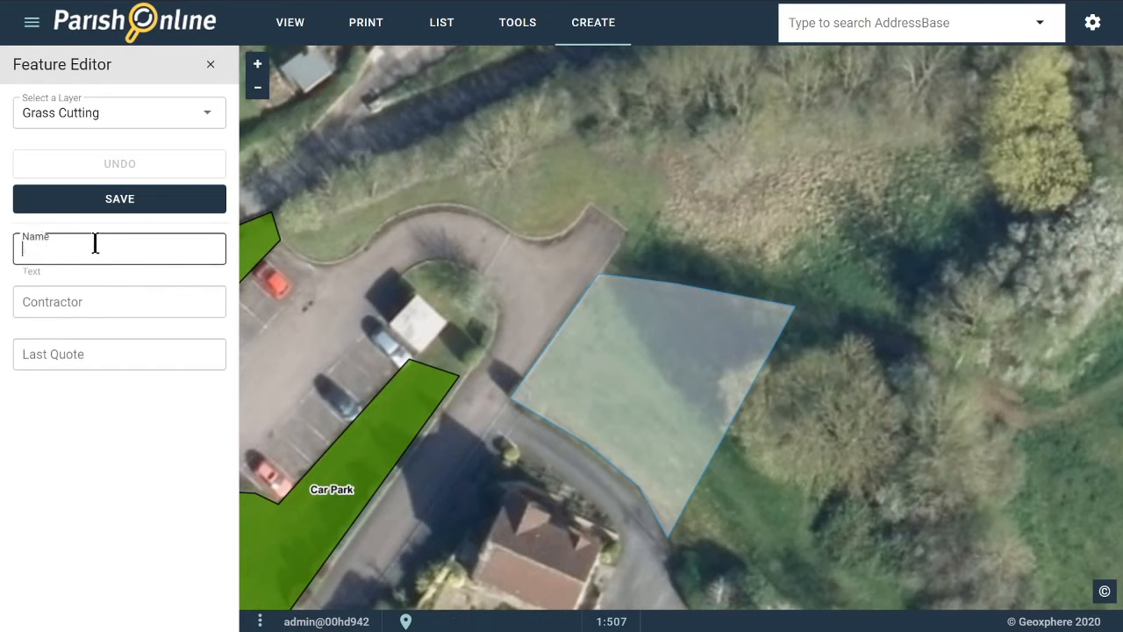
type("Field")
key("Tab")
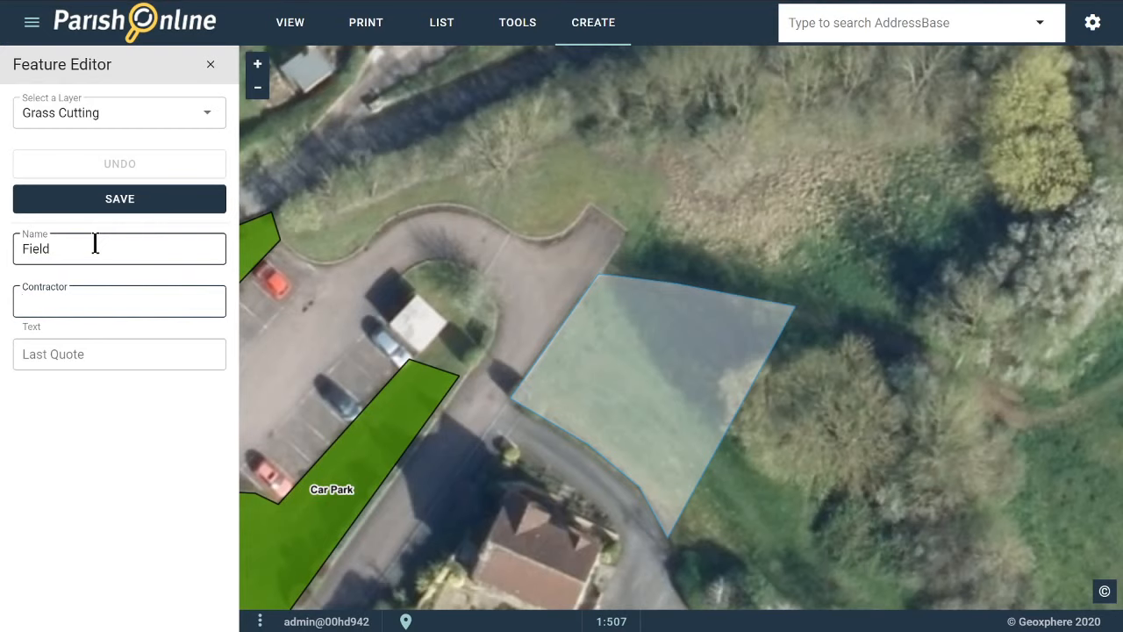
type("Nobody")
key("Tab")
type("0")
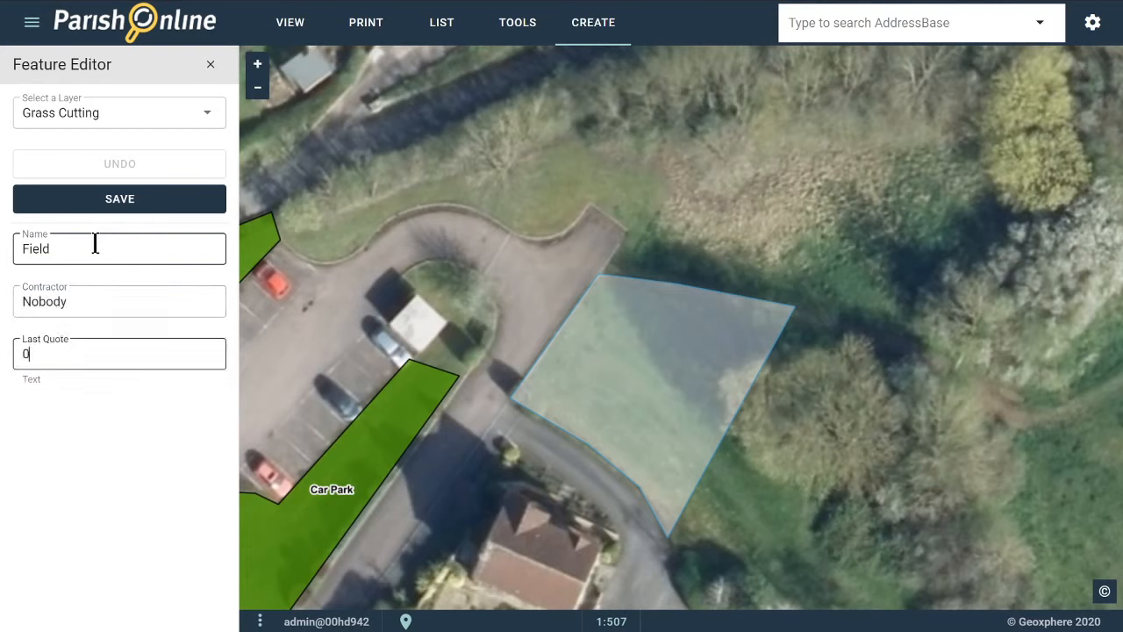
left_click(120, 201)
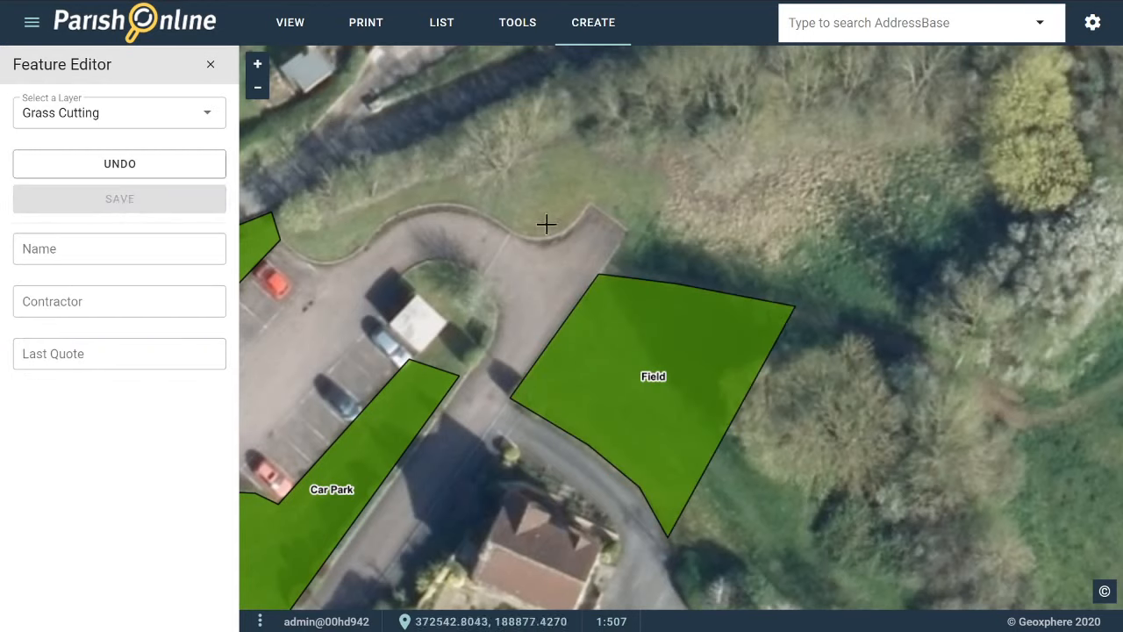
Outline the grass north of the car park's turning area, following the curved kerb and continuing into the scrub beyond it
left_click_drag(552, 228, 609, 336)
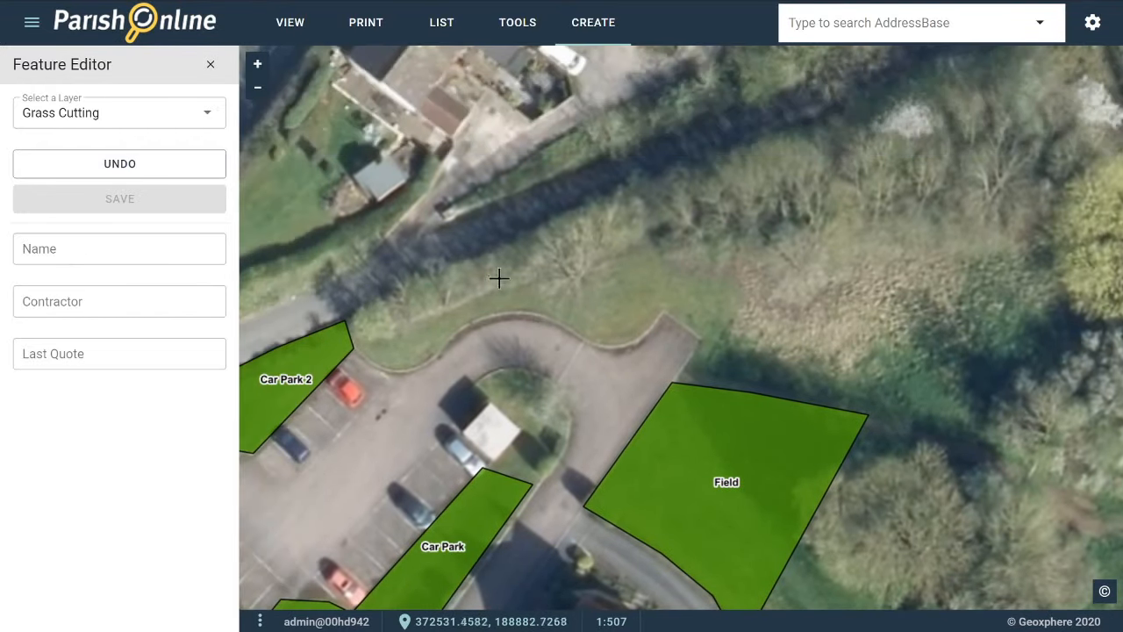
mouse_move(508, 282)
left_mouse_down()
mouse_move(595, 351)
mouse_move(635, 351)
mouse_move(670, 310)
mouse_move(705, 328)
mouse_move(748, 296)
mouse_move(741, 257)
mouse_move(694, 248)
mouse_move(913, 155)
mouse_move(796, 327)
left_mouse_up()
mouse_move(755, 460)
left_mouse_down()
mouse_move(760, 512)
mouse_move(784, 211)
mouse_move(909, 153)
mouse_move(929, 127)
mouse_move(910, 147)
mouse_move(893, 104)
left_mouse_up()
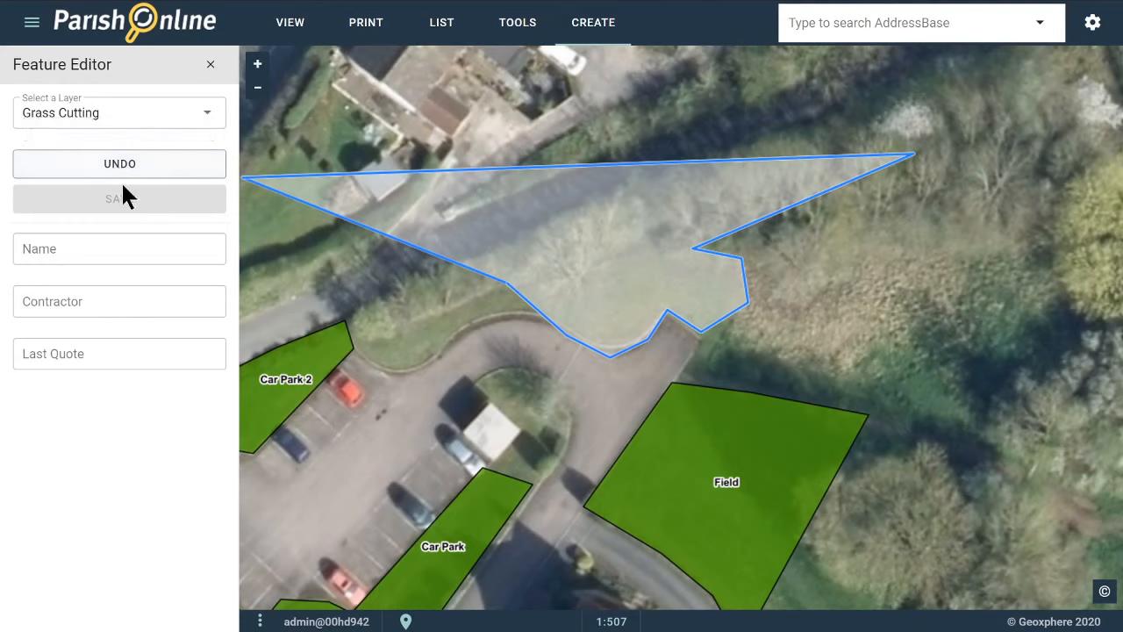
Undo the misplaced outline points one by one, back to the curved kerb at the car park's turning area
left_click(123, 169)
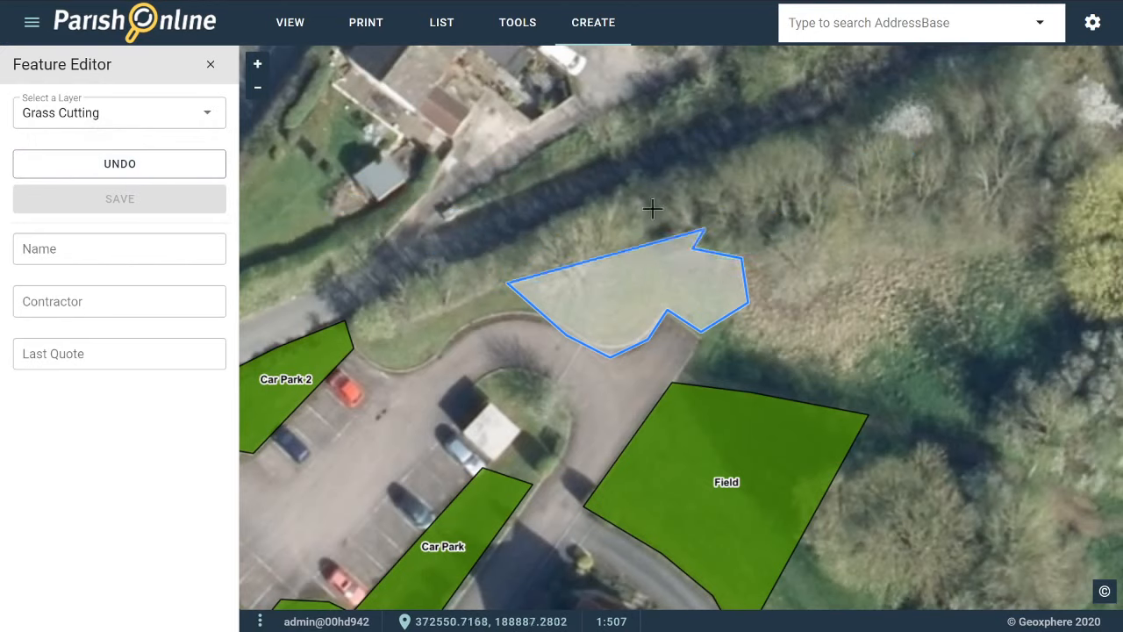
left_click(136, 172)
left_click(136, 172)
left_click(136, 172)
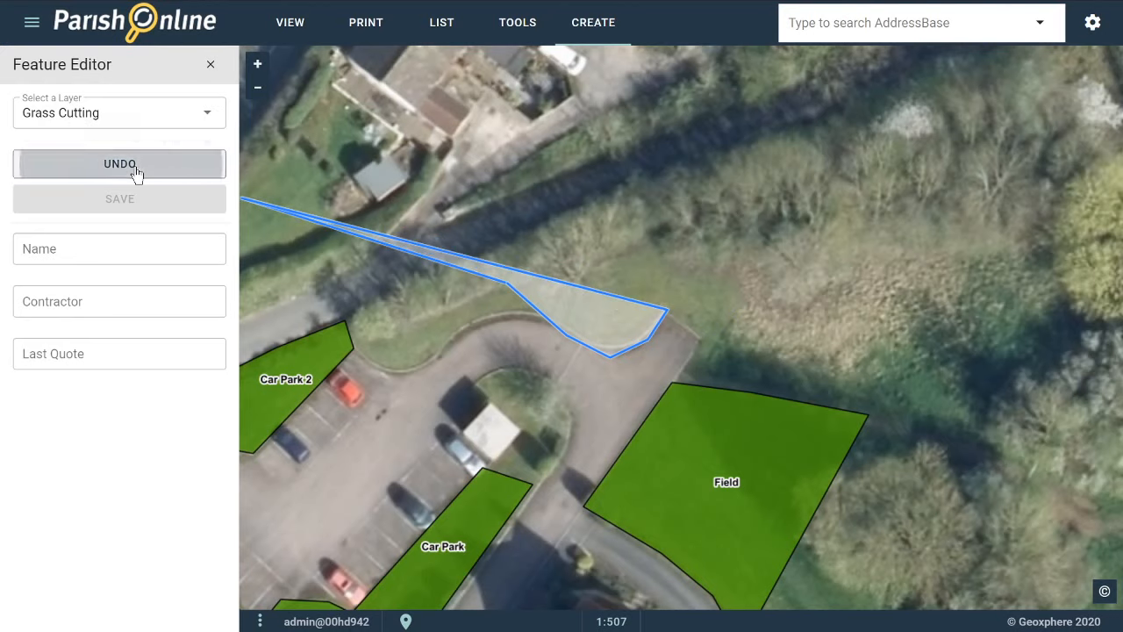
left_click(136, 172)
left_click(136, 172)
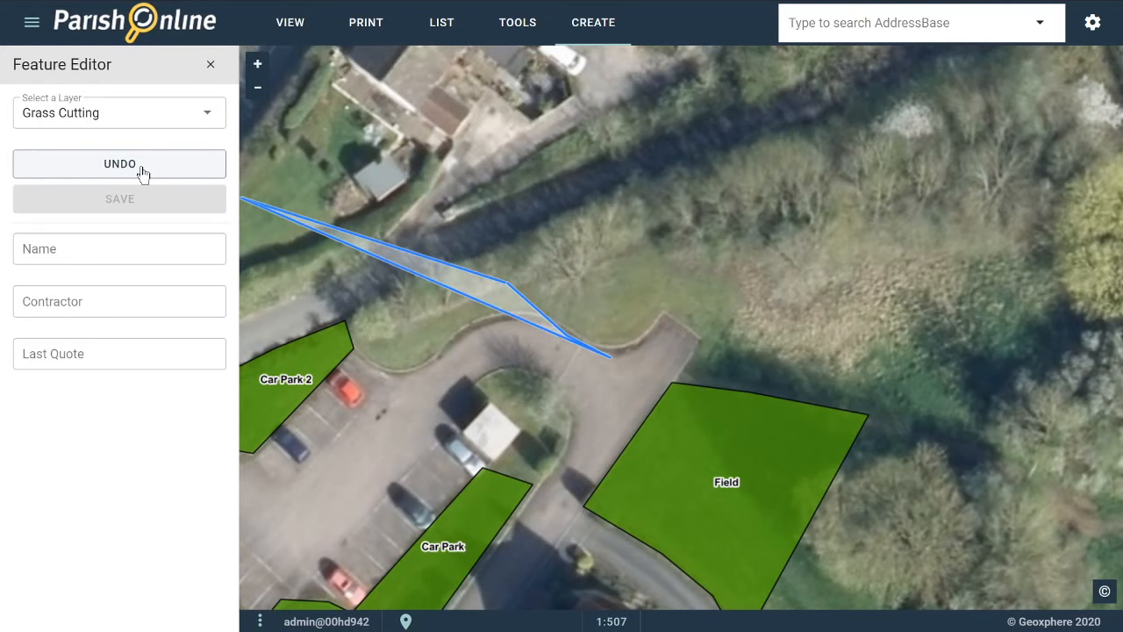
Retrace the rest of the grass area around the end of the tarmac and along the scrub and tree line, closing the polygon
left_click(644, 342)
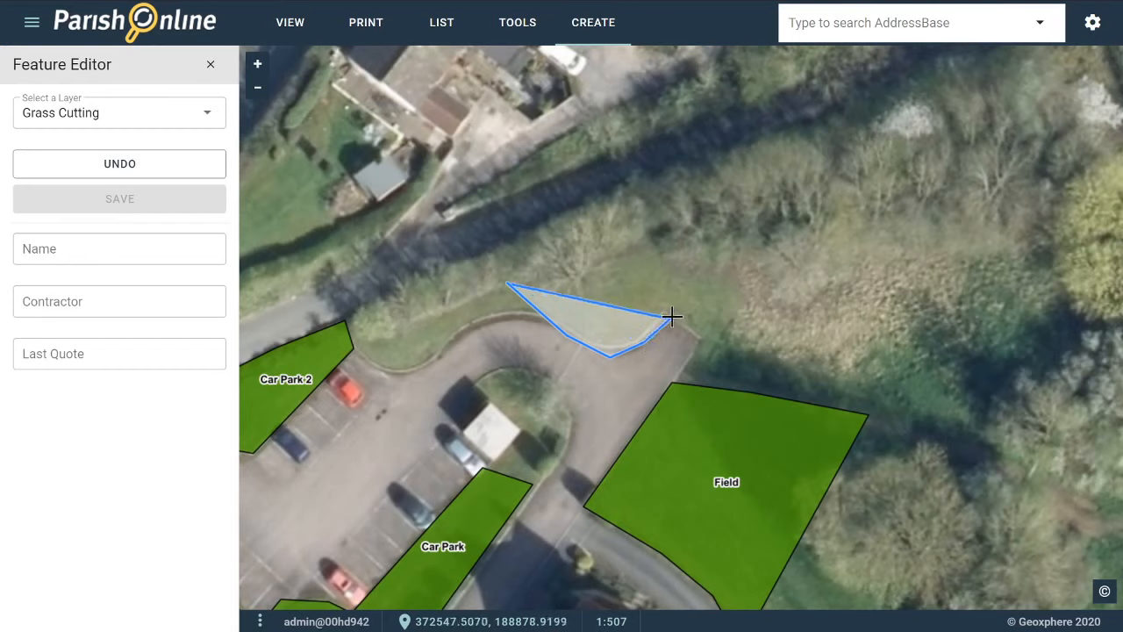
left_click(668, 311)
left_click(716, 343)
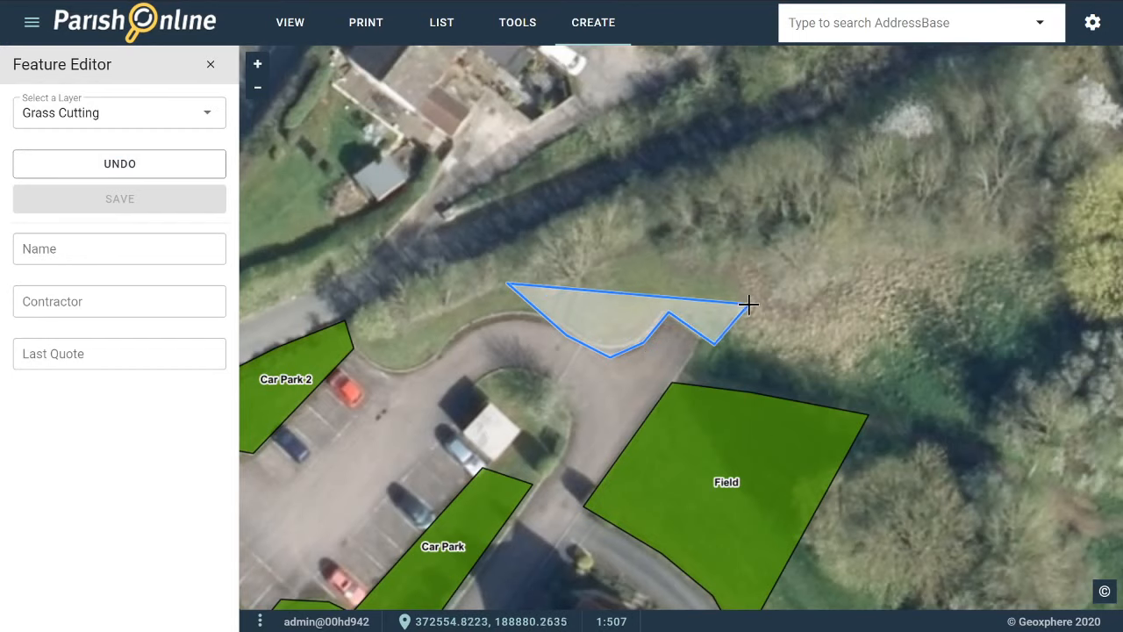
left_click(747, 303)
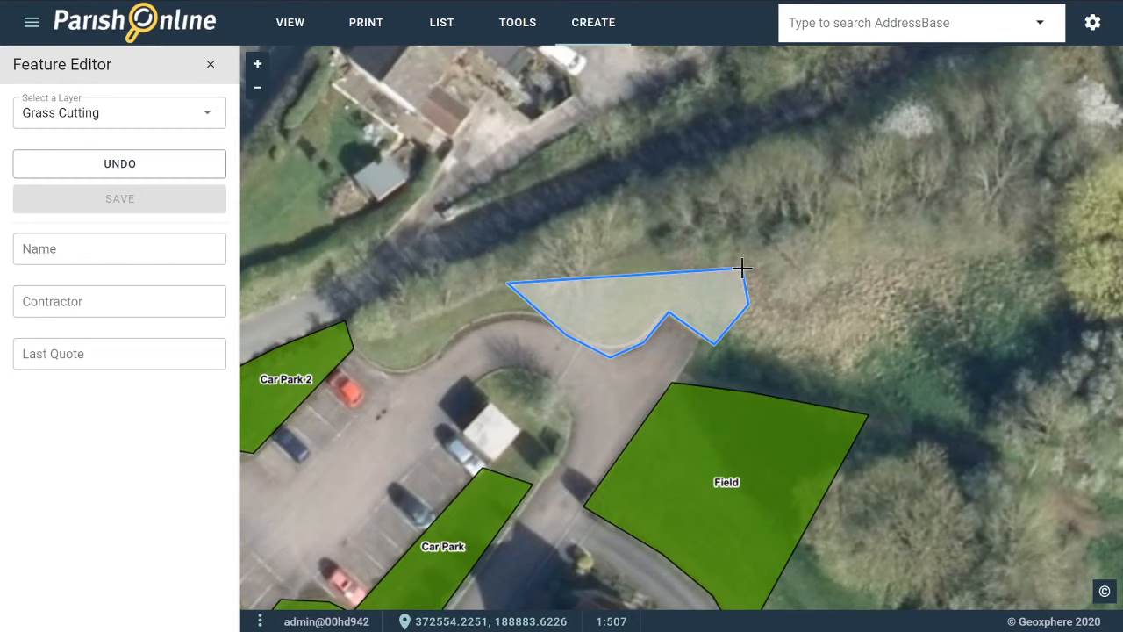
left_click(741, 269)
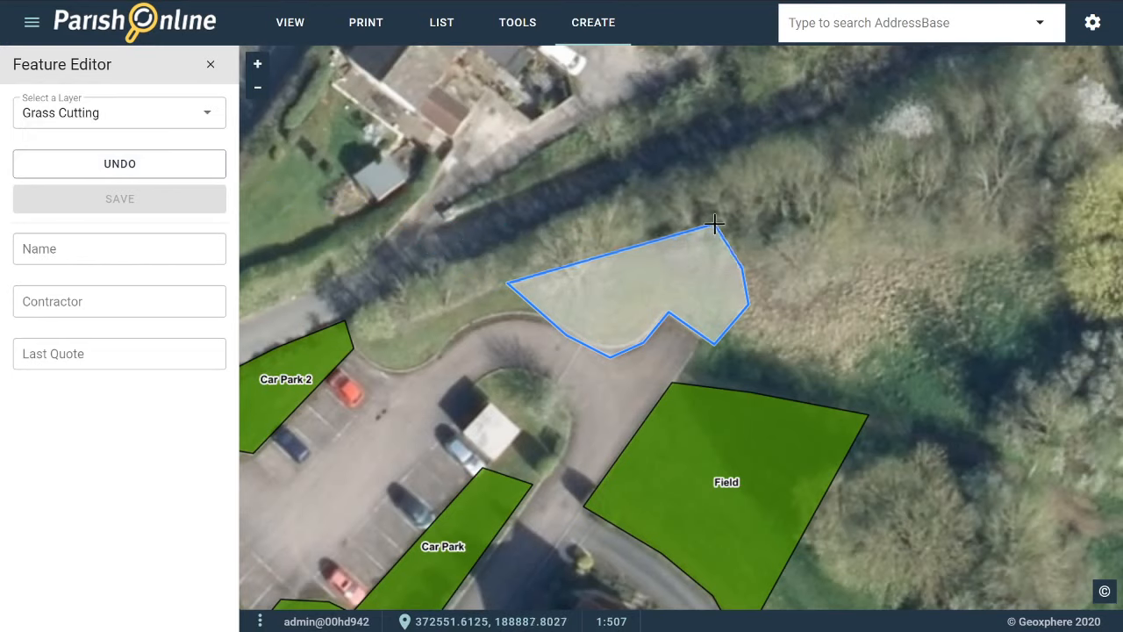
left_click(715, 224)
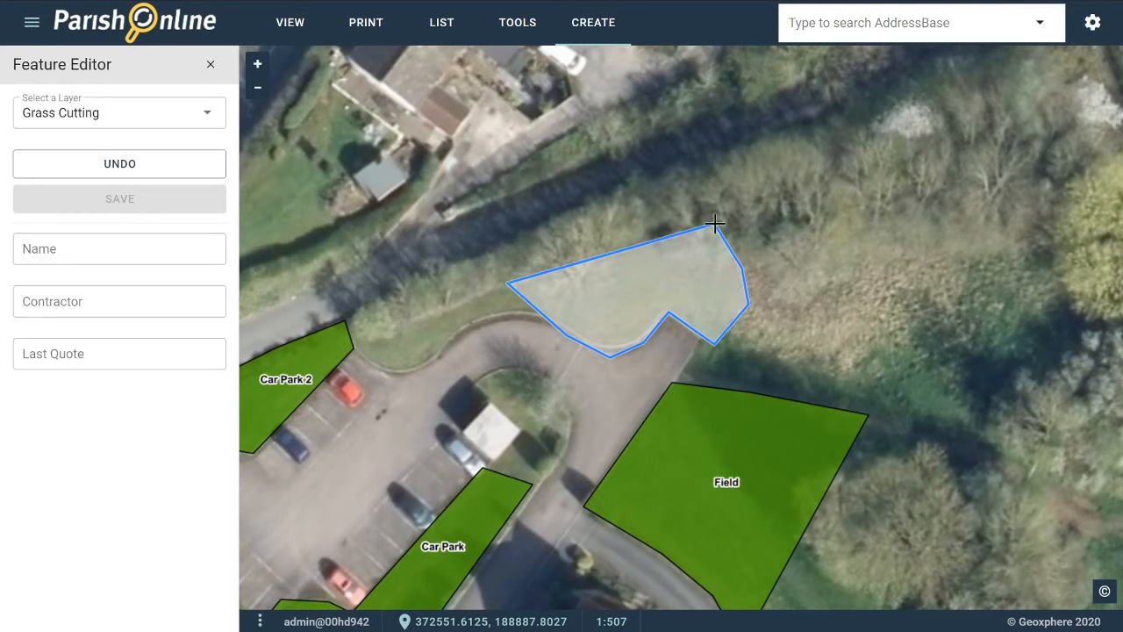
left_click(628, 251)
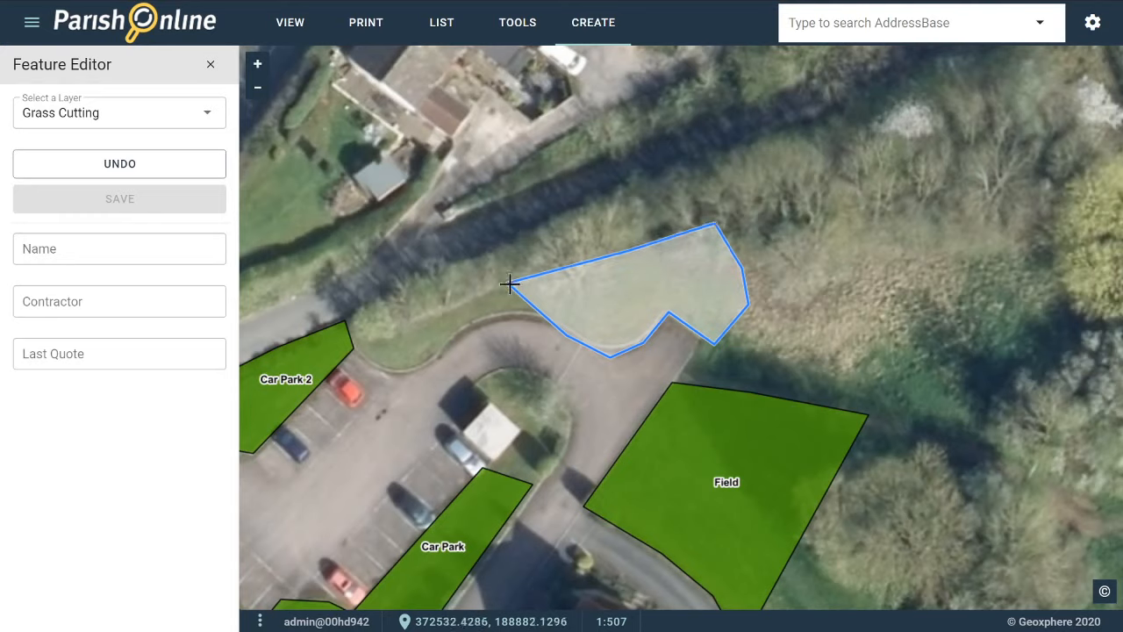
left_click(511, 283)
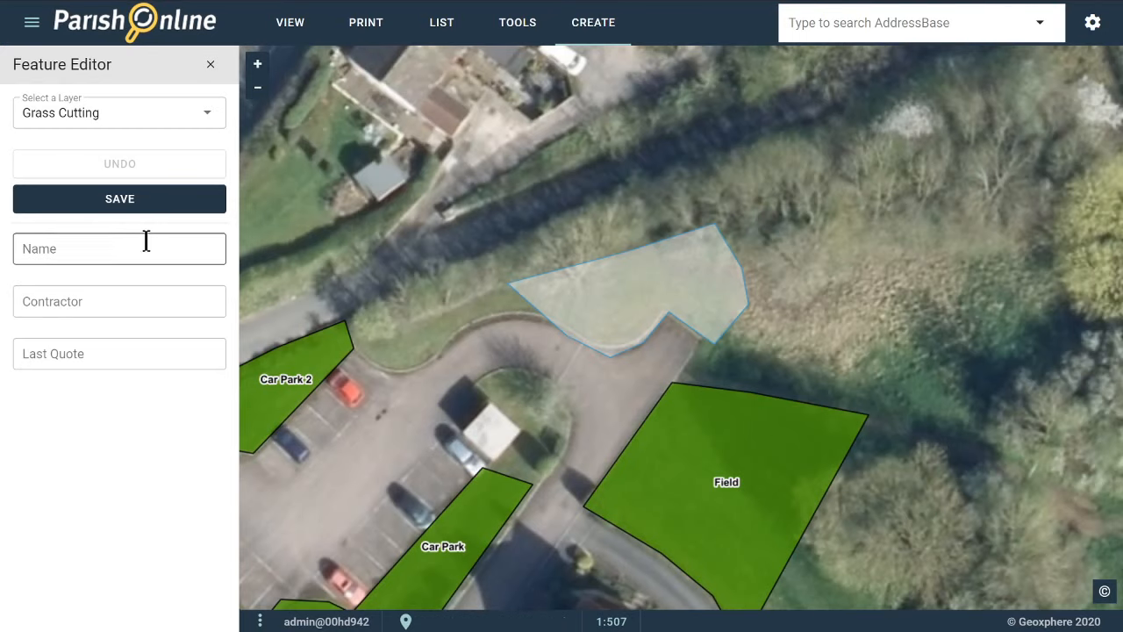
Name the traced area Field 2 and save it without a contractor or last quote
left_click(88, 252)
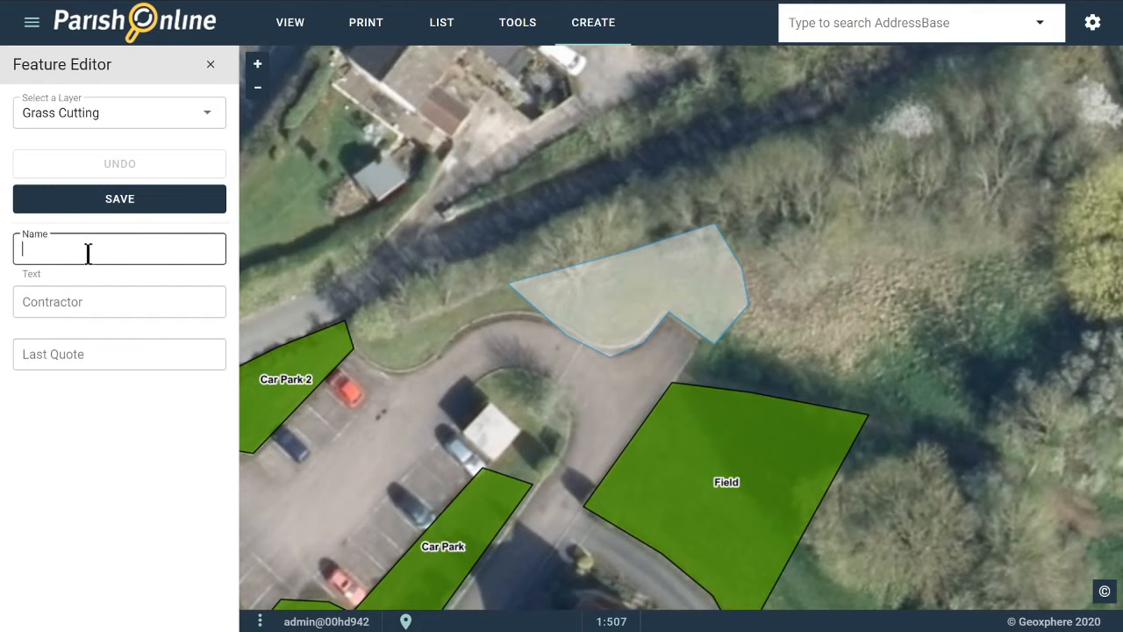
type("Field 2")
key("Tab")
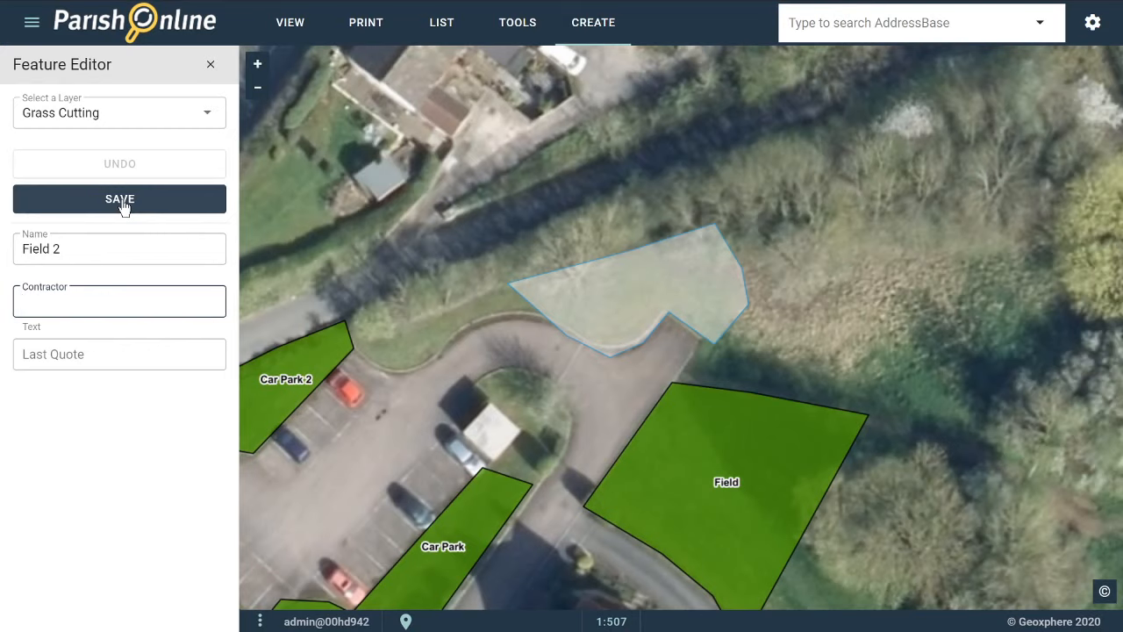
left_click(123, 200)
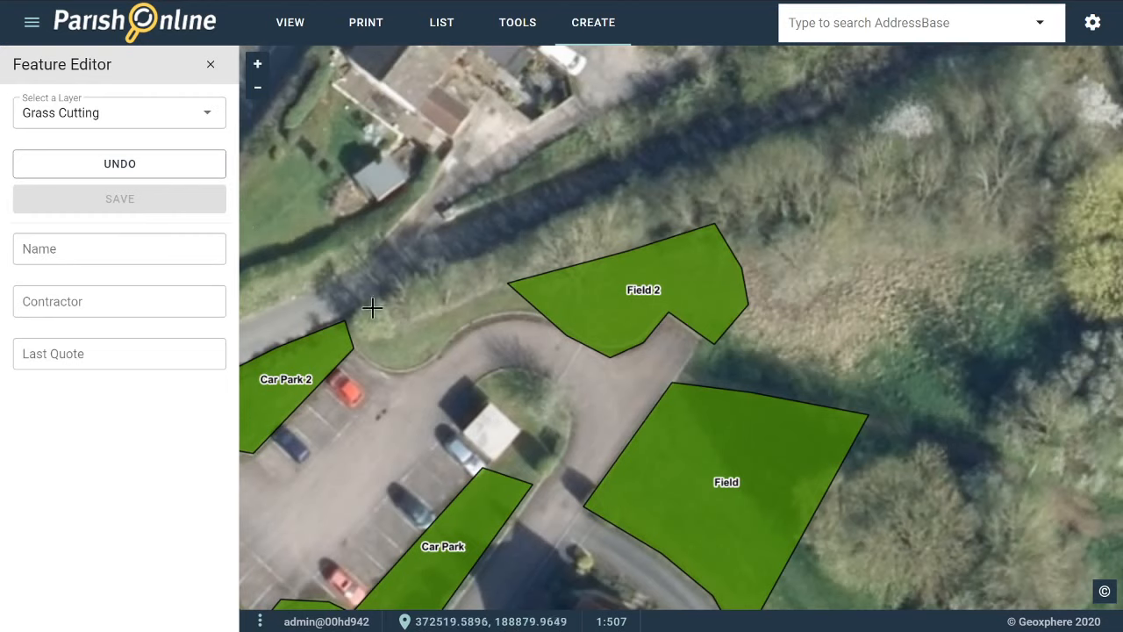
Close the feature editor and review the saved grass cutting areas around the car park and the layer list
scroll(578, 321, "down", 1)
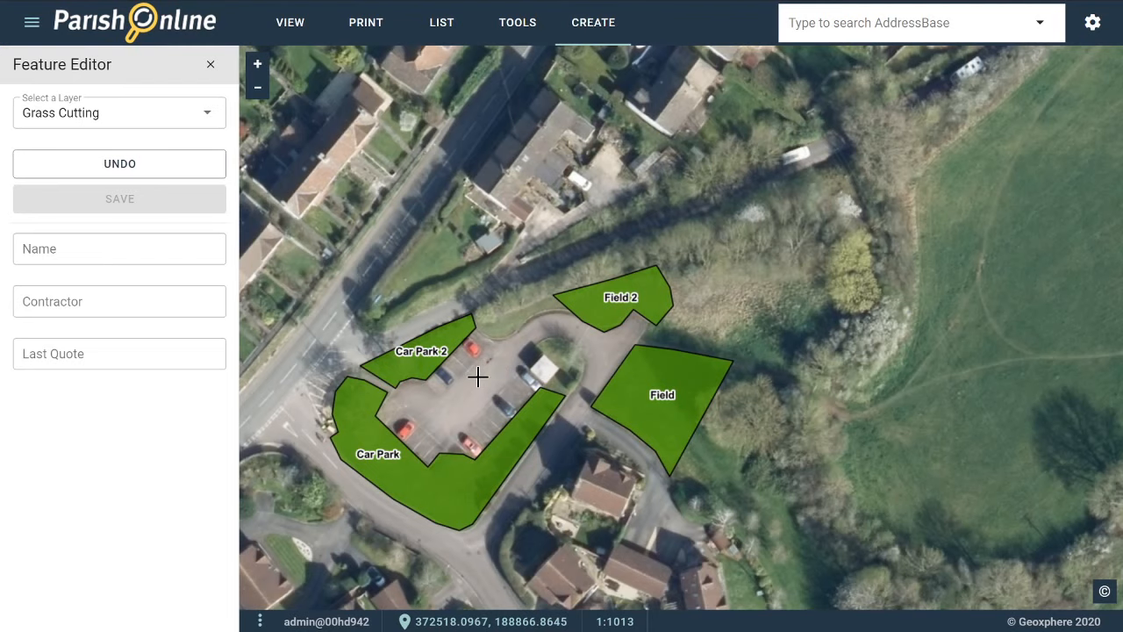
left_click_drag(478, 378, 520, 340)
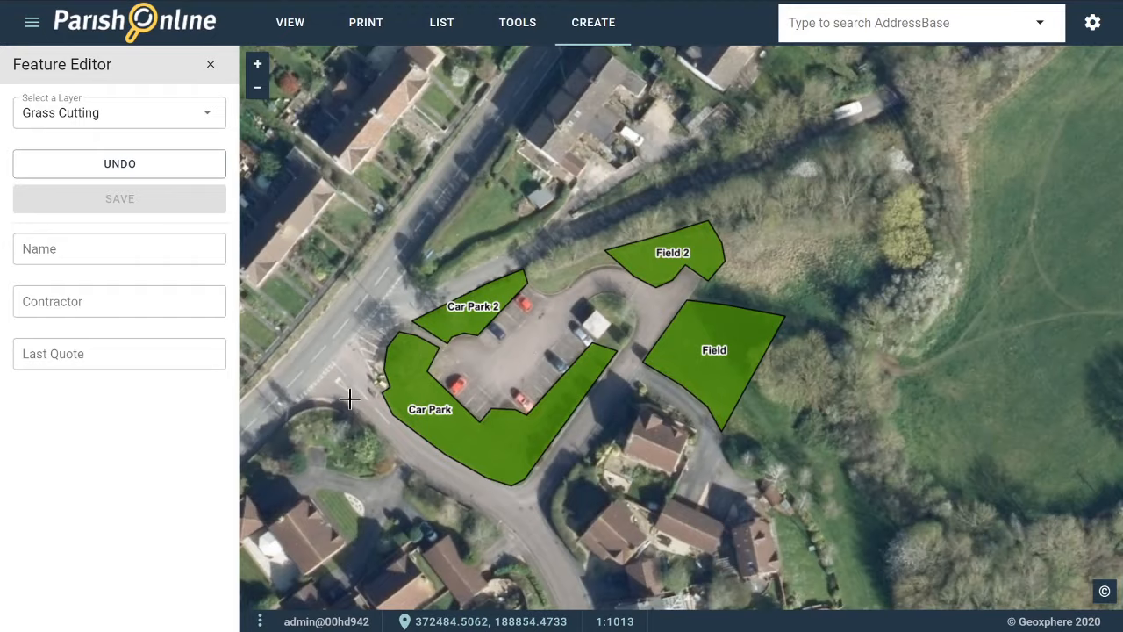
scroll(349, 398, "up", 1)
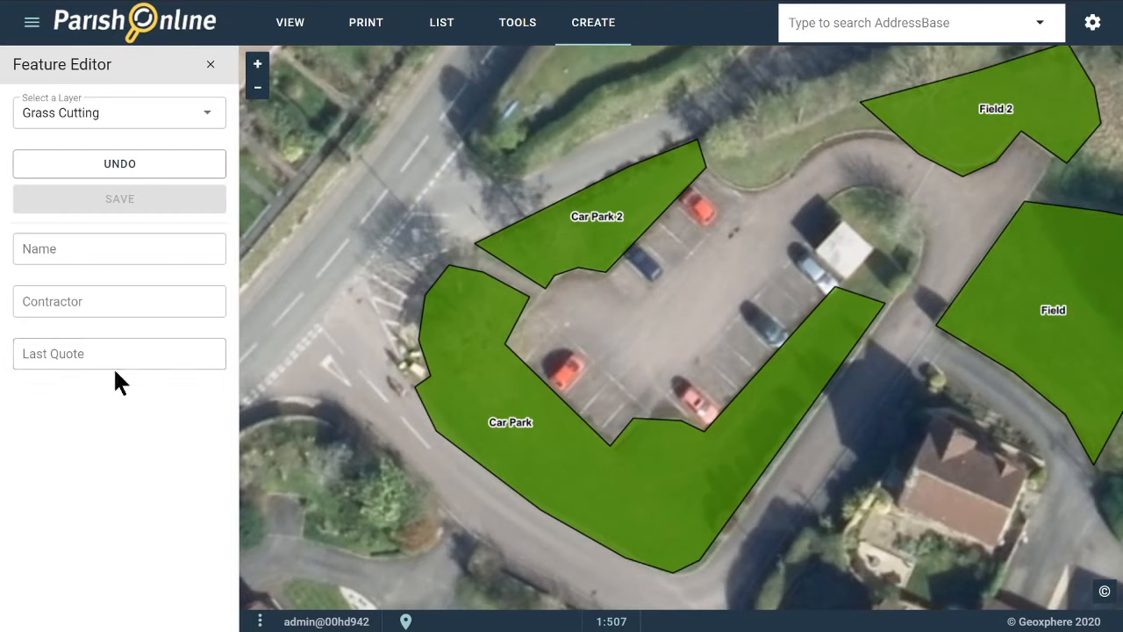
left_click(211, 67)
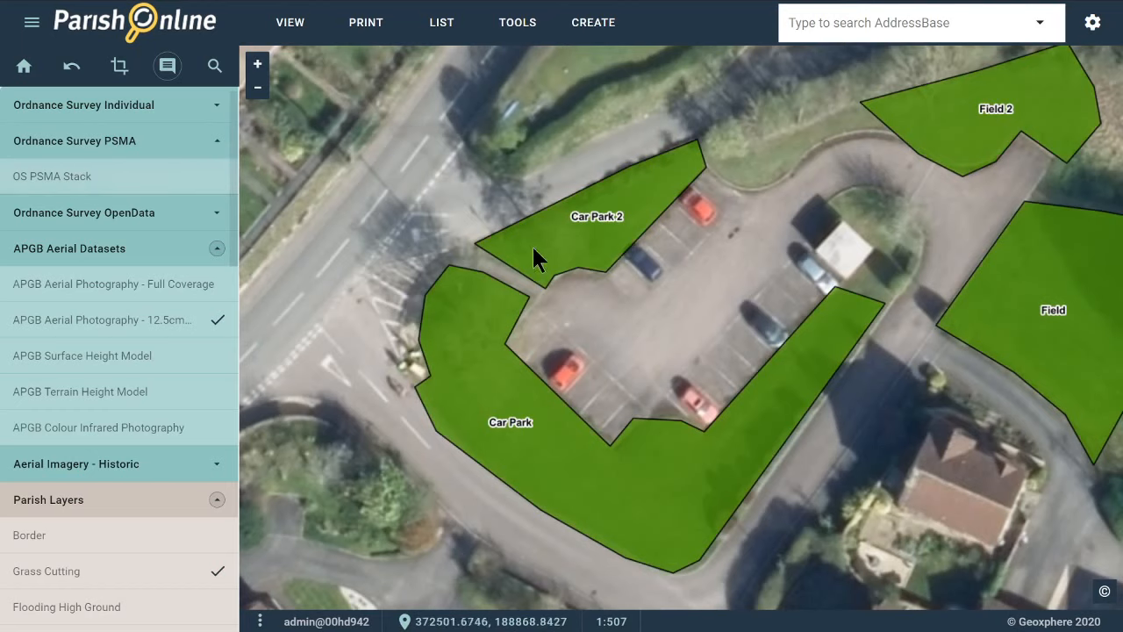
left_click_drag(626, 293, 437, 284)
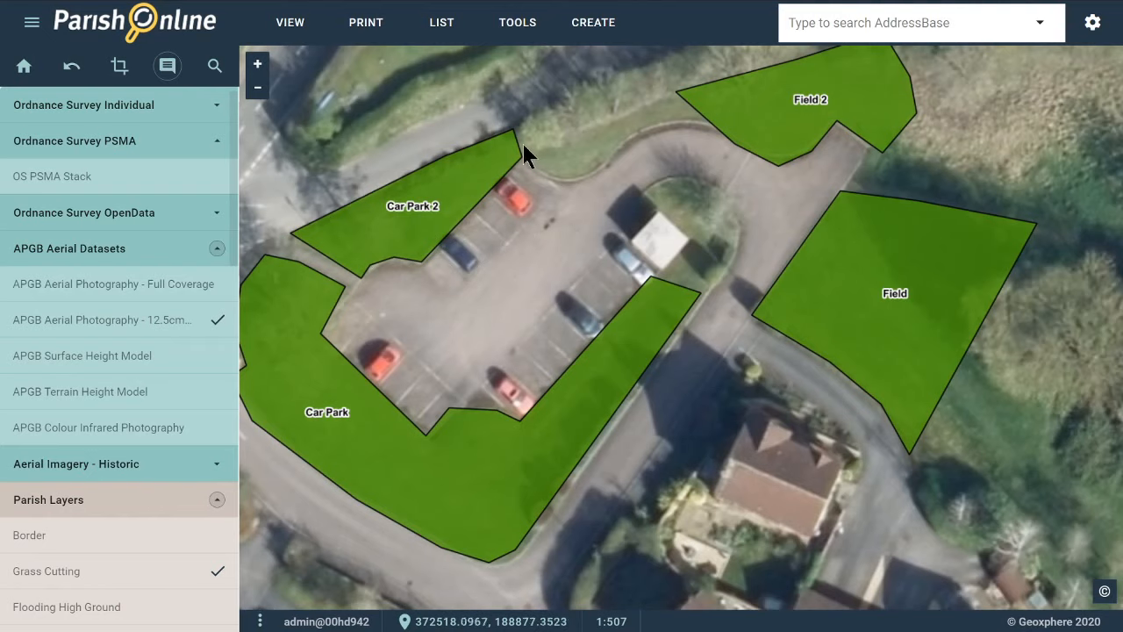
scroll(181, 451, "down", 3)
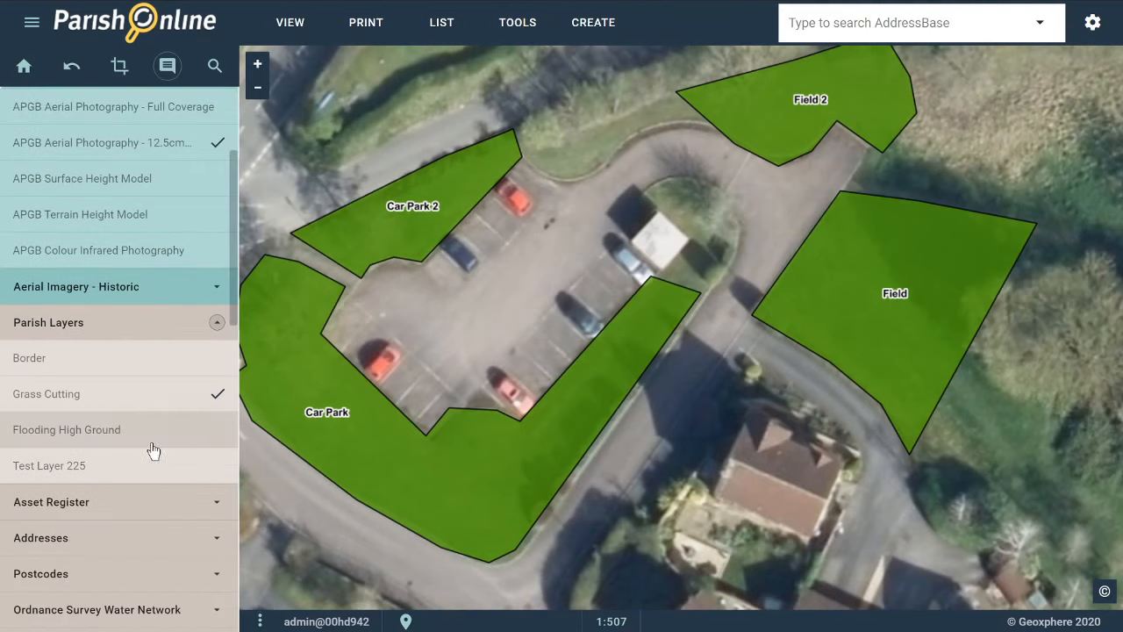
scroll(149, 443, "up", 3)
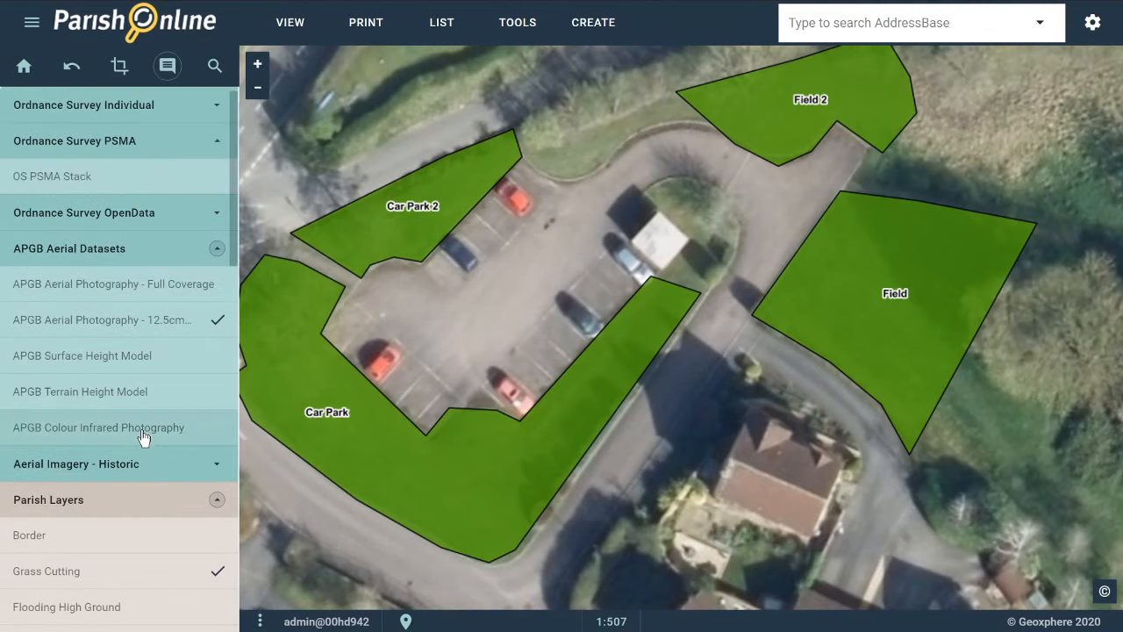
Start a new layer in the organisation's administration with Point geometry and the title Test Point Layer
left_click(1093, 27)
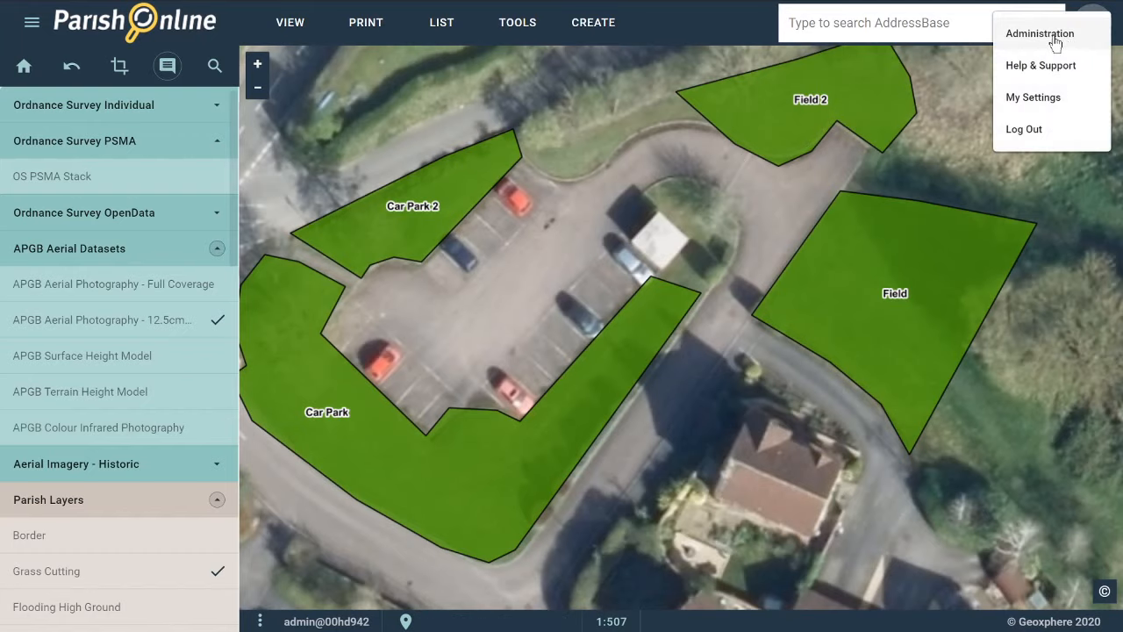
left_click(1056, 39)
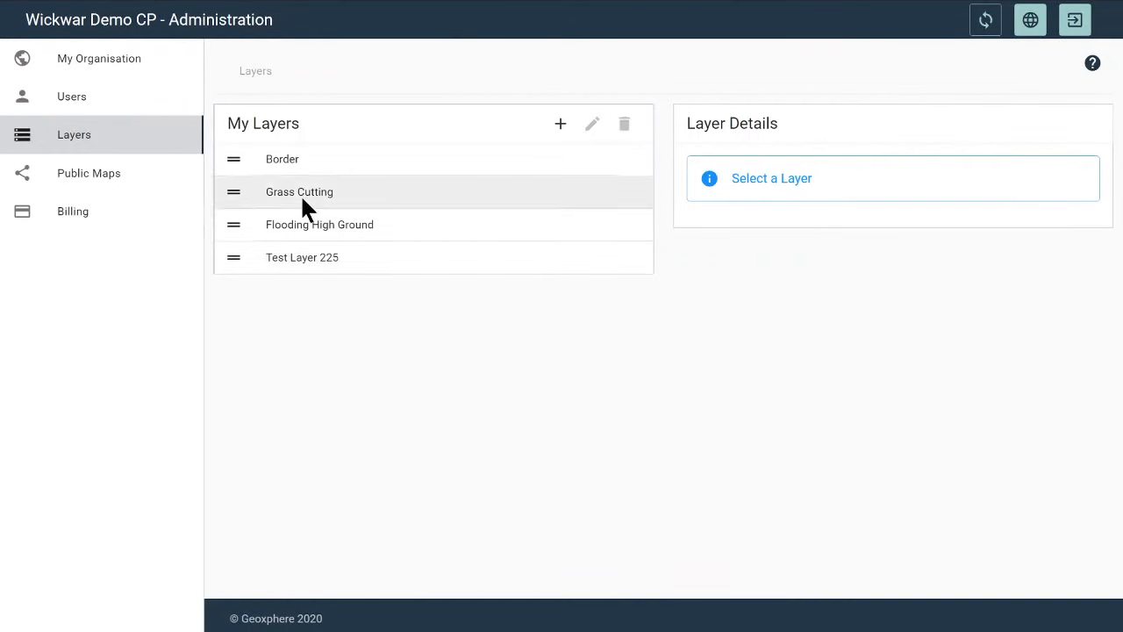
left_click(560, 124)
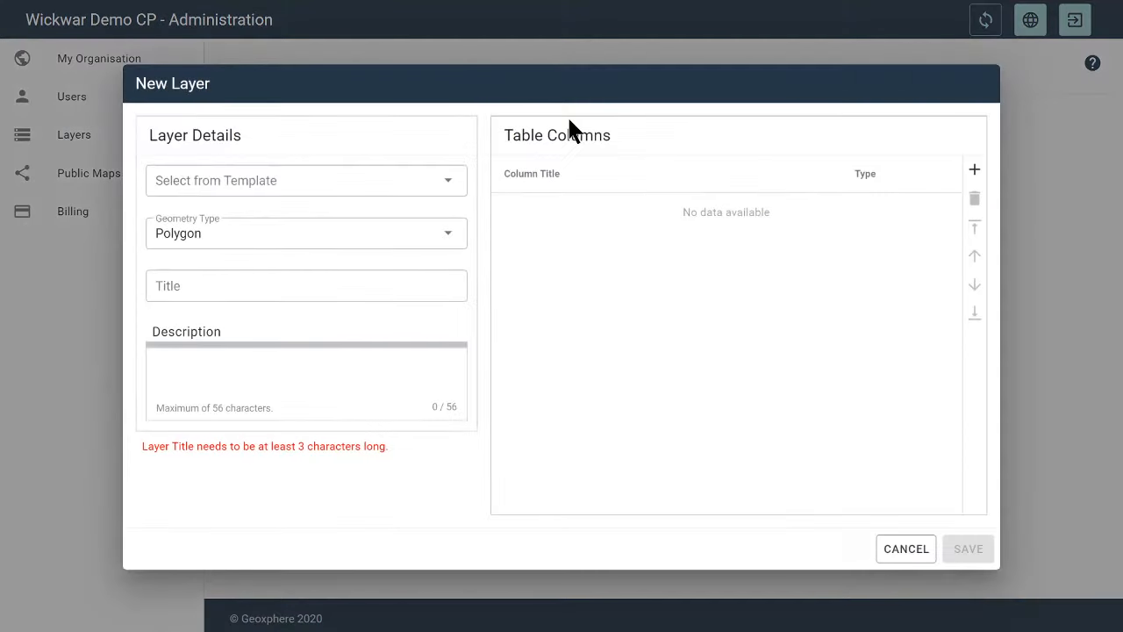
left_click(244, 230)
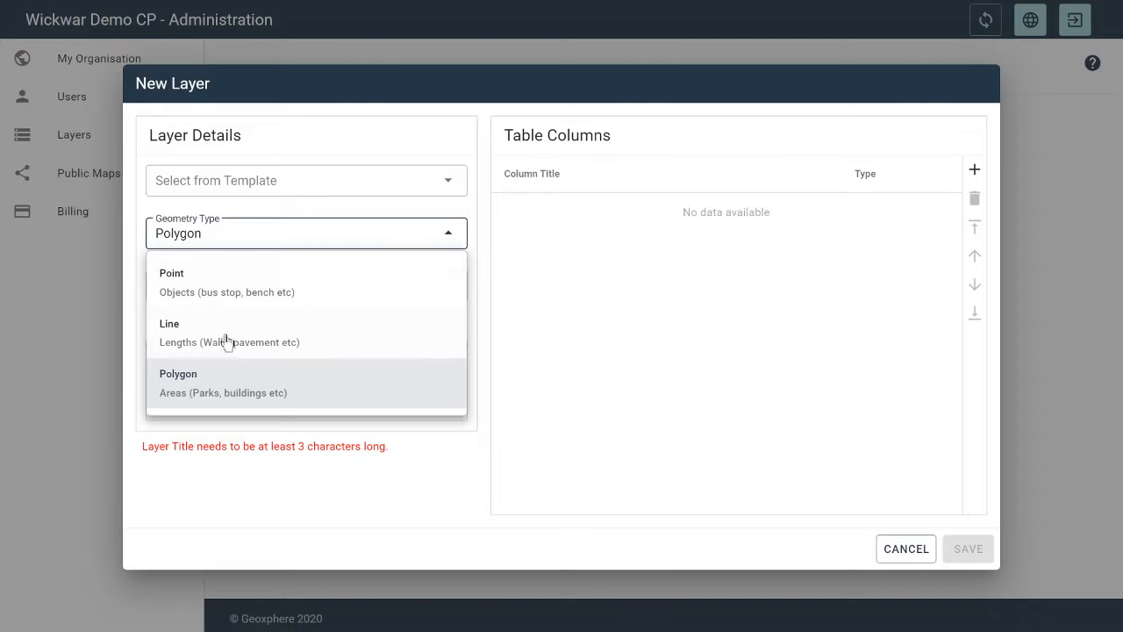
left_click(226, 286)
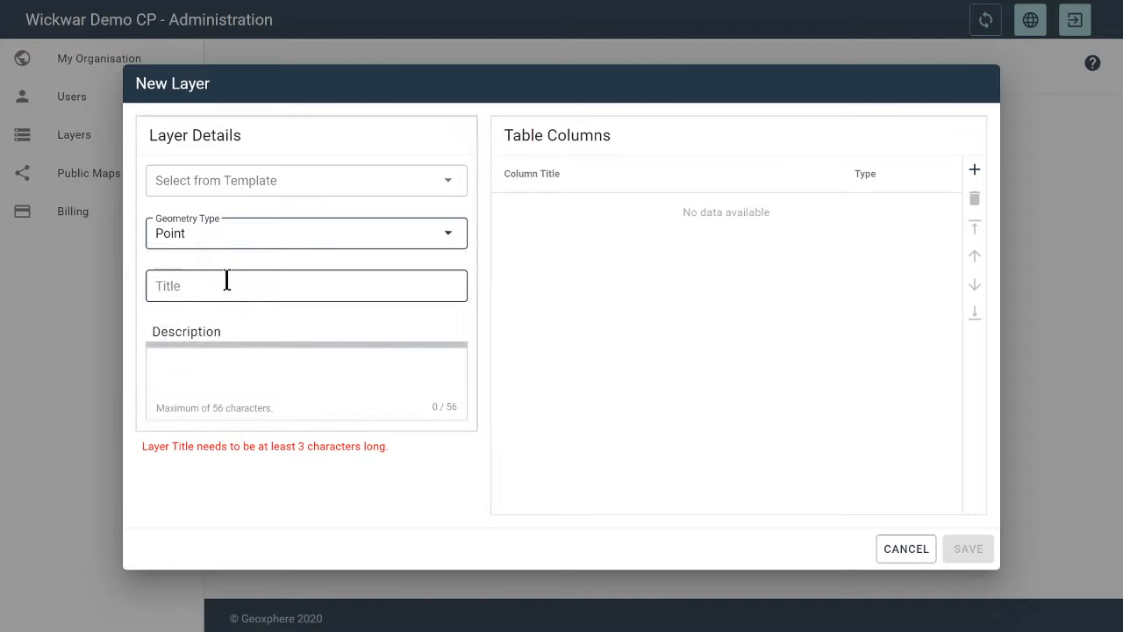
left_click(230, 283)
type("Test")
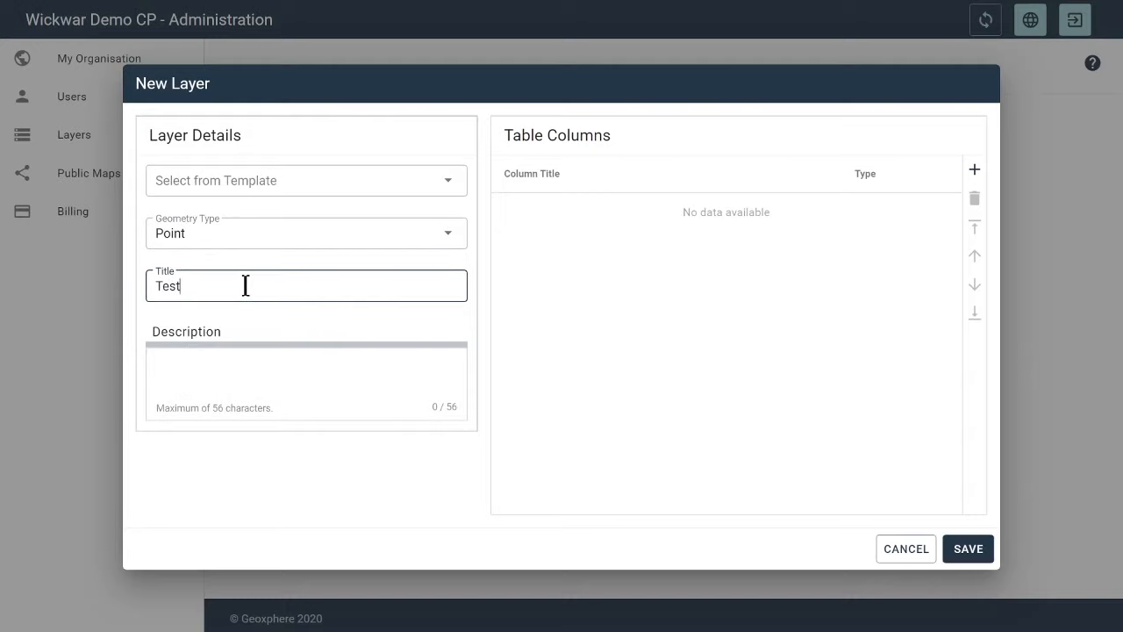
type(" Point Layer")
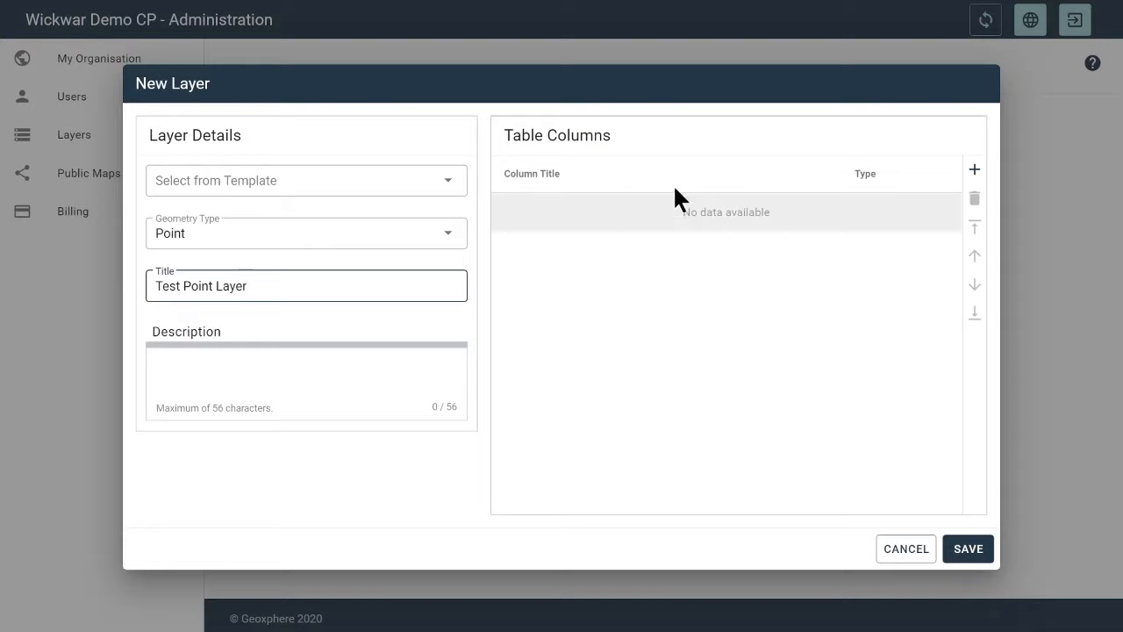
Add a Name column of type Text to the new layer and save the layer
left_click(974, 170)
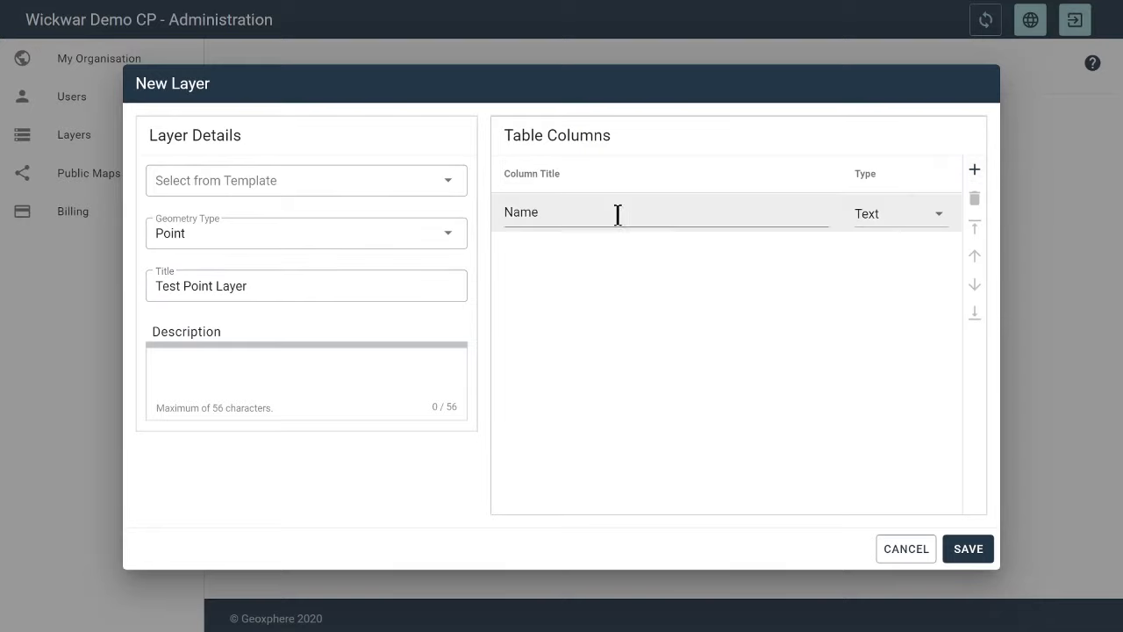
left_click(586, 213)
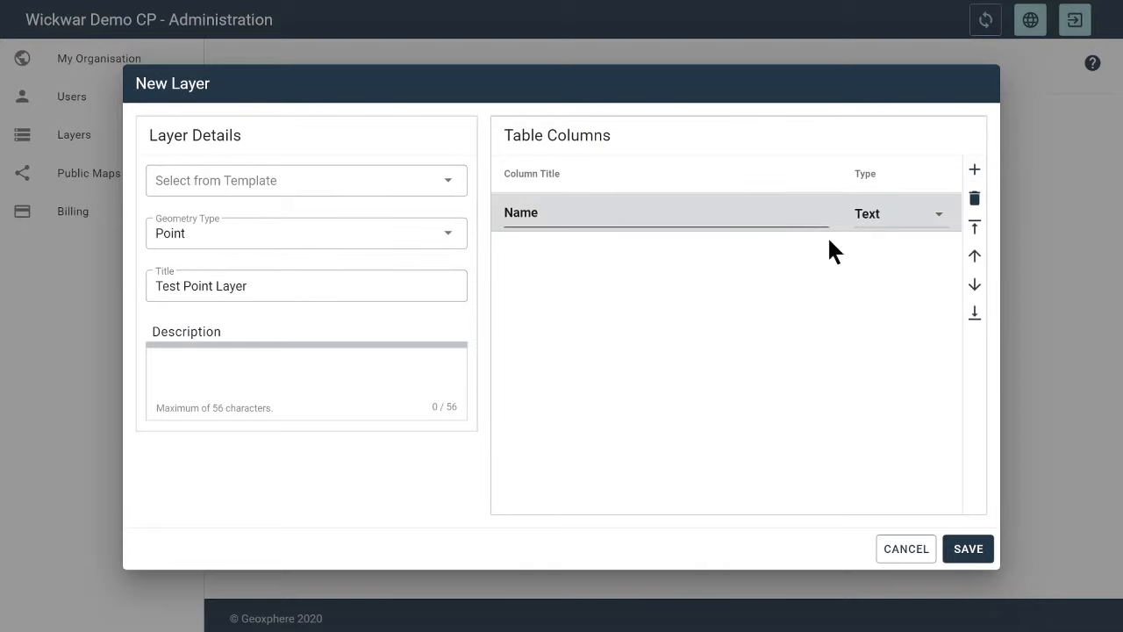
left_click(948, 549)
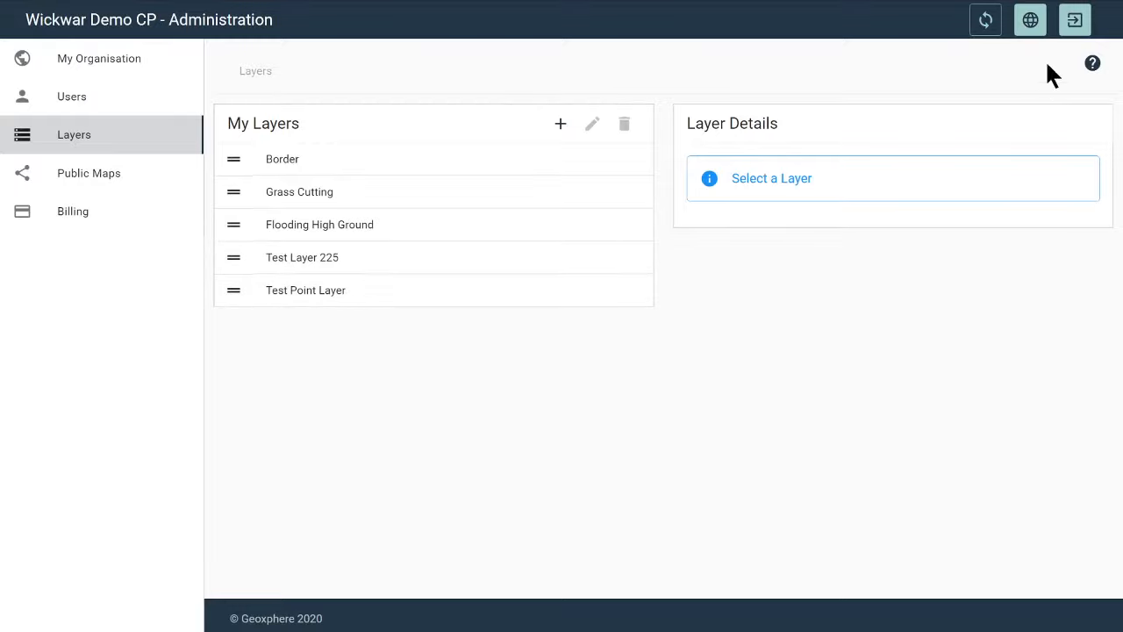
Return to the map and expand the Parish Layers group
left_click(1033, 29)
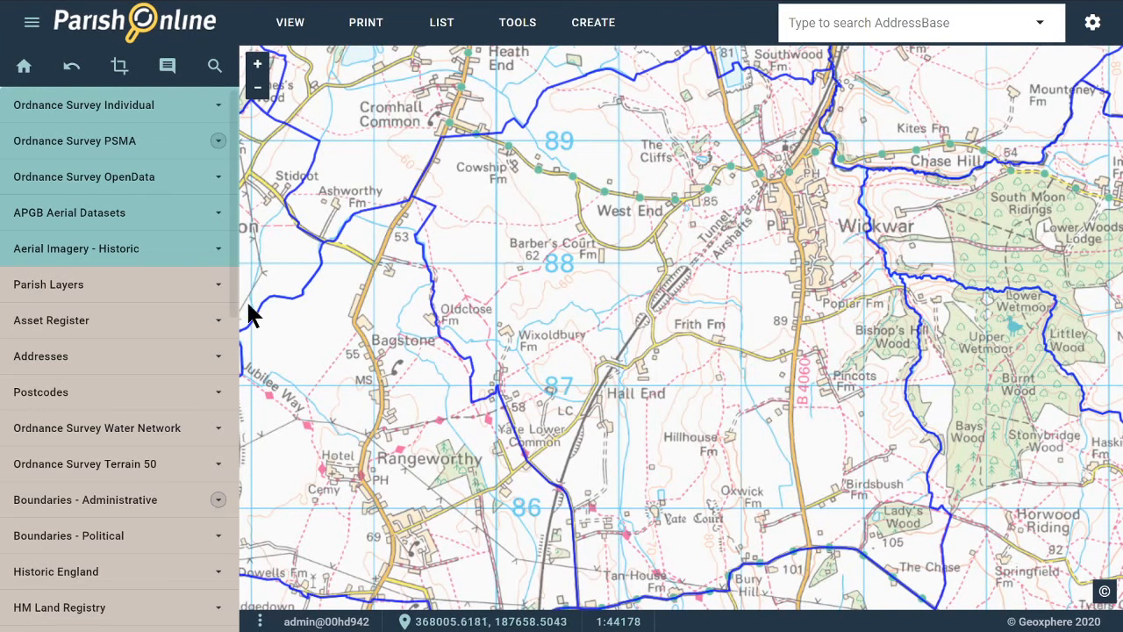
left_click(142, 294)
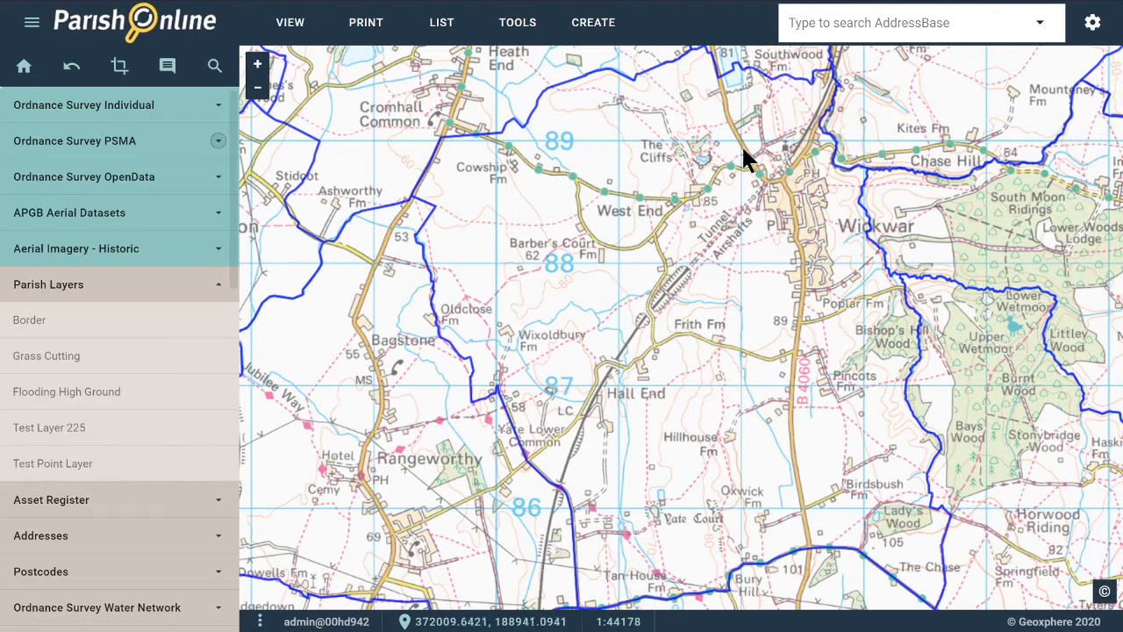
Add a point named test to Test Point Layer on the road edge beside the triangular island near Stable Cottage, and save it
scroll(742, 155, "up", 3)
scroll(811, 124, "up", 4)
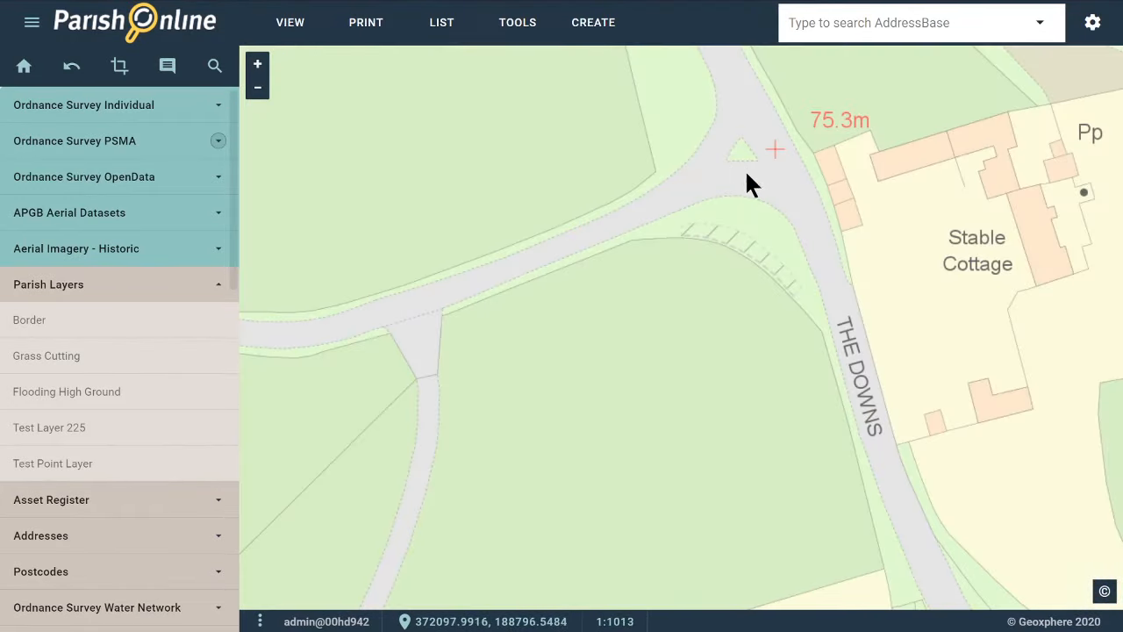
left_click_drag(742, 173, 750, 262)
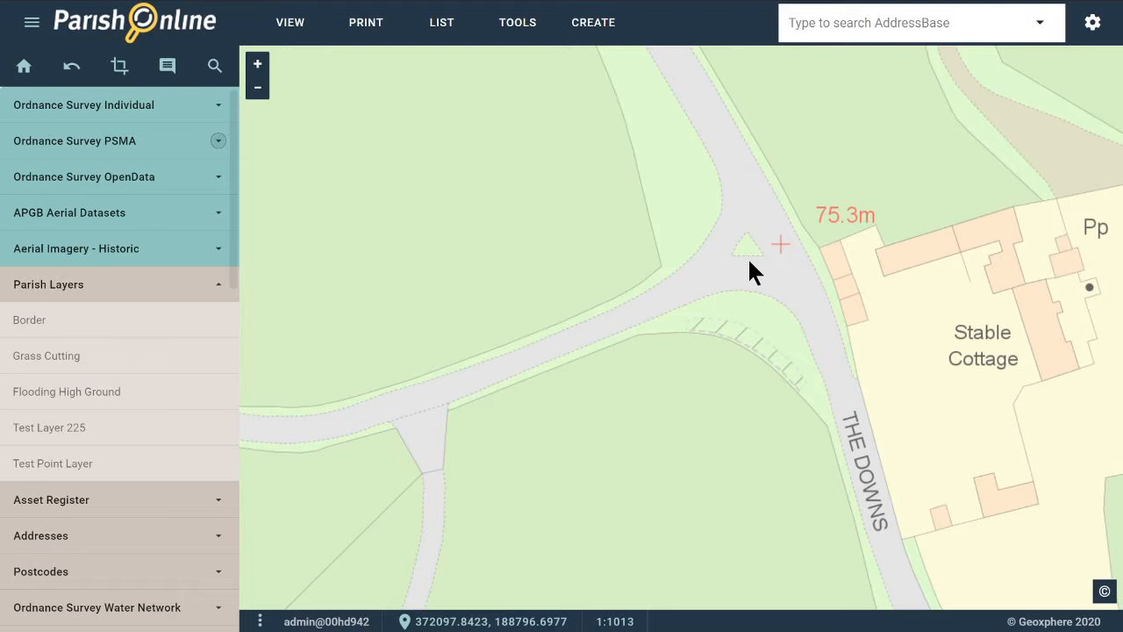
left_click(594, 25)
left_click(592, 81)
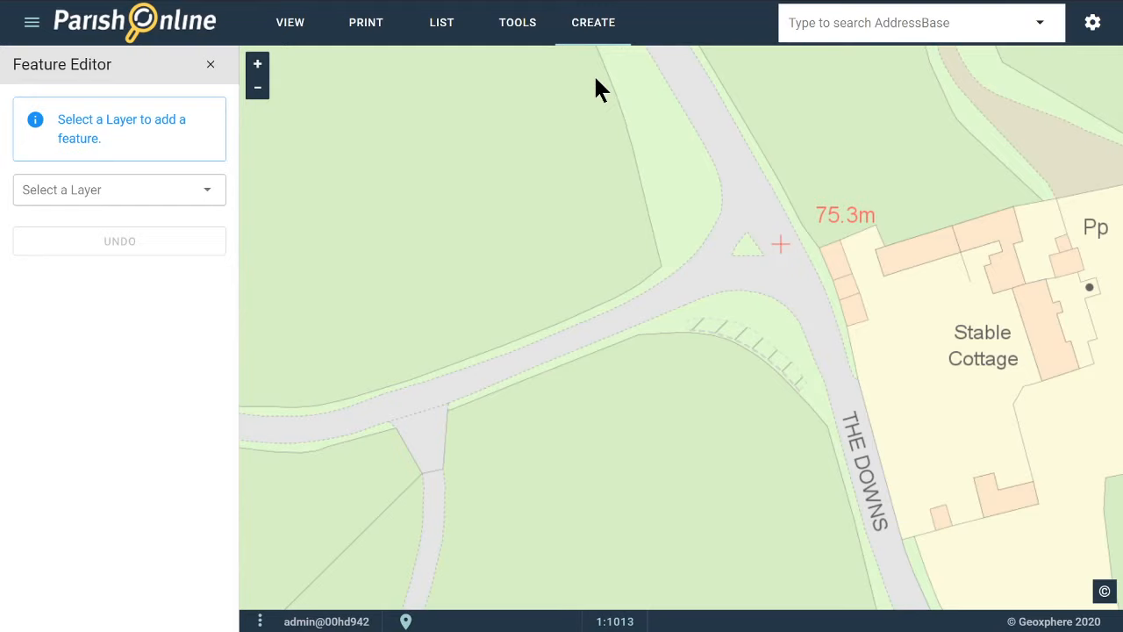
left_click(144, 196)
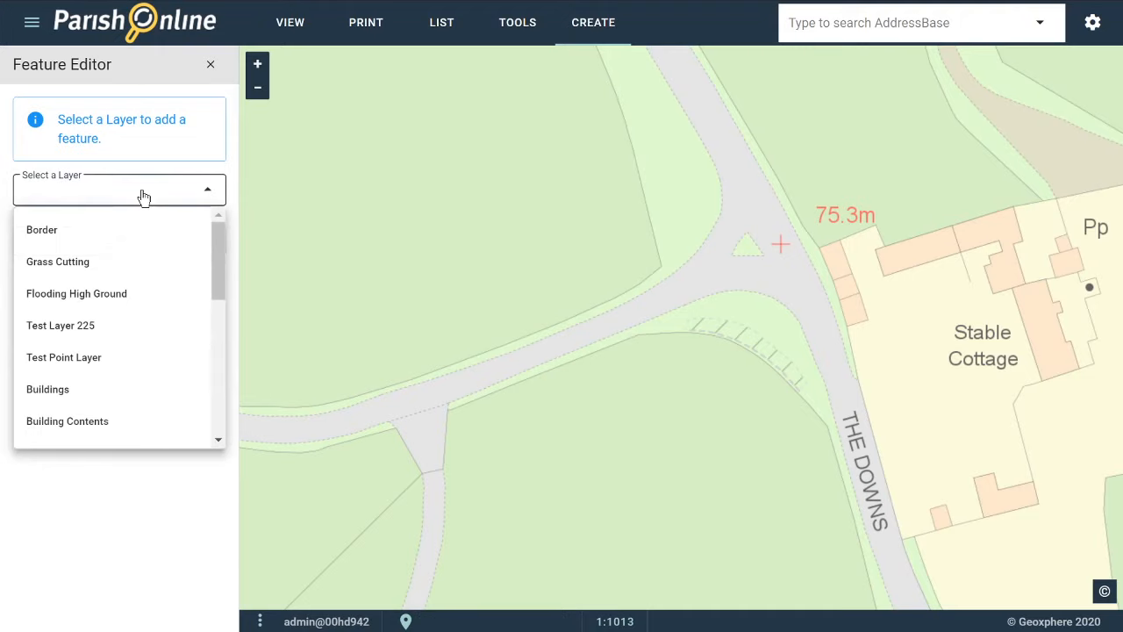
left_click(107, 361)
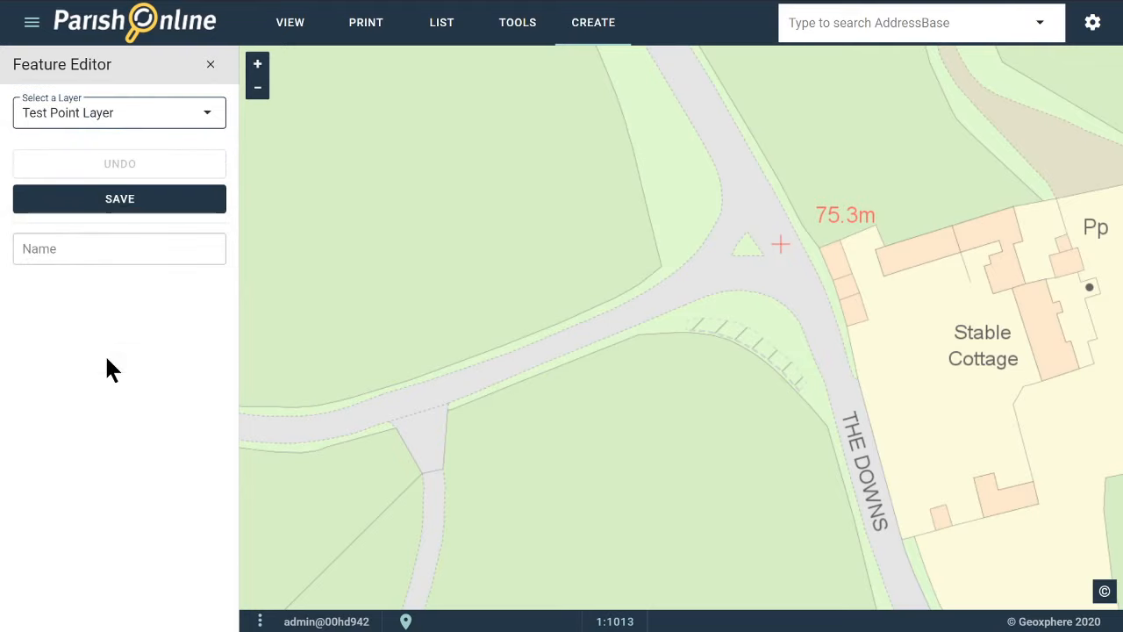
left_click(67, 255)
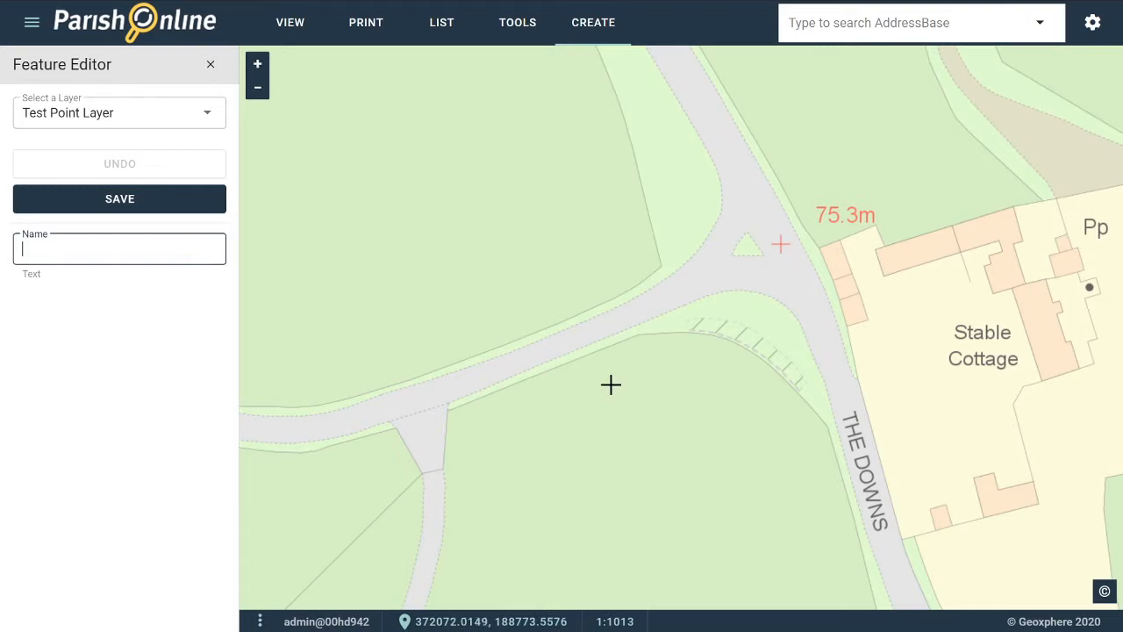
left_click(717, 216)
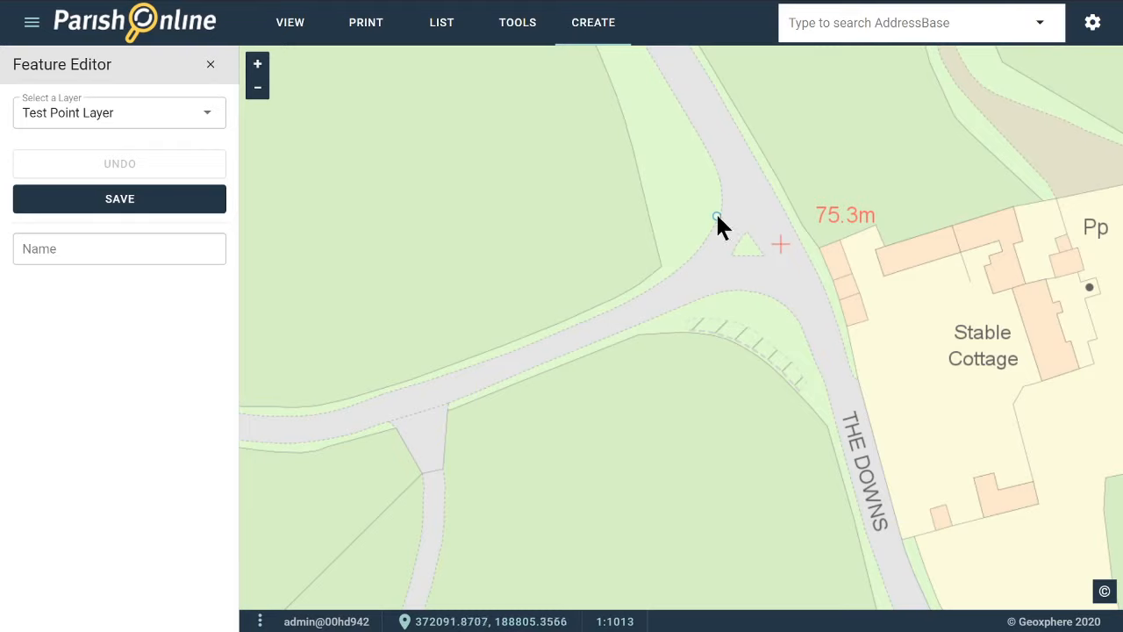
left_click(93, 256)
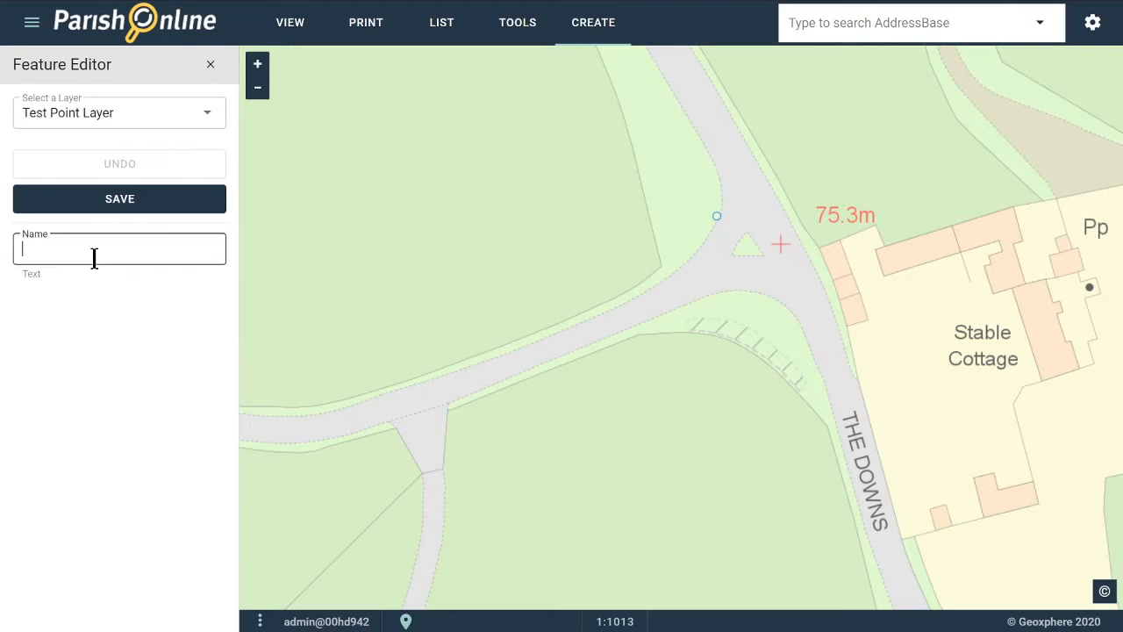
type("test")
left_click(126, 202)
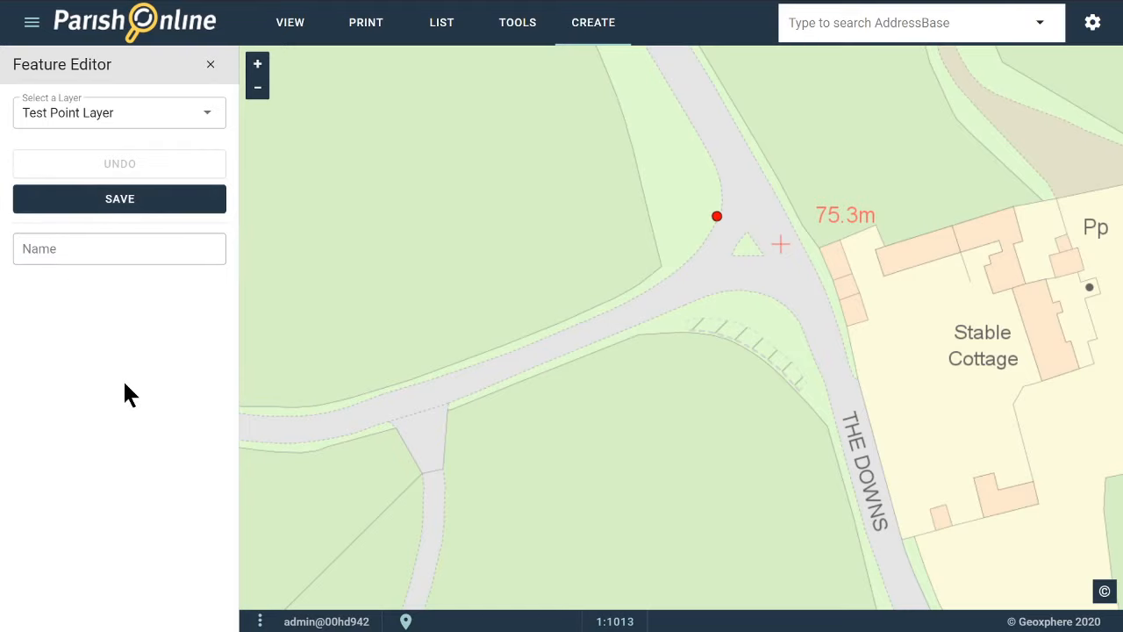
Place and save four more unnamed points spaced south-west along the northern edge of the side road, and close the feature editor
left_click(679, 265)
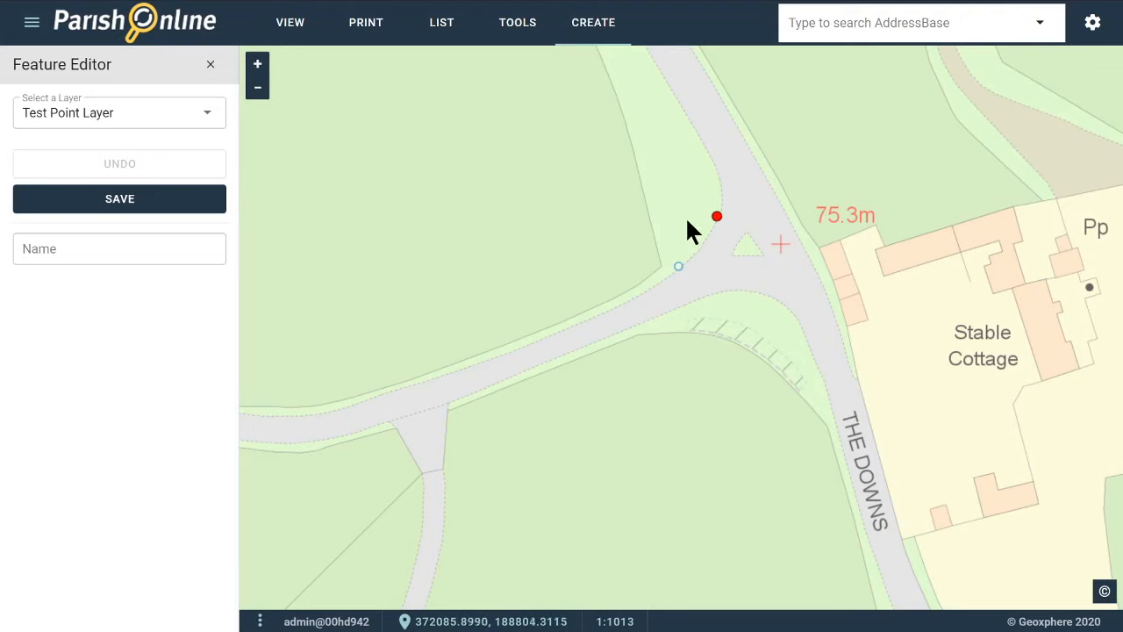
left_click(145, 203)
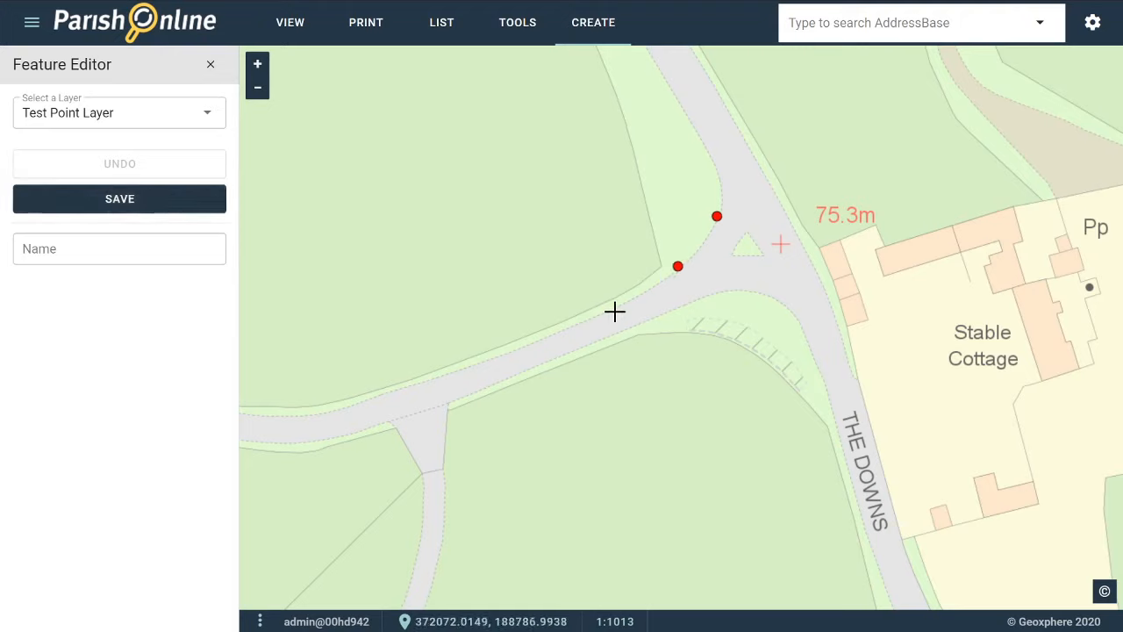
left_click(620, 301)
left_click(136, 211)
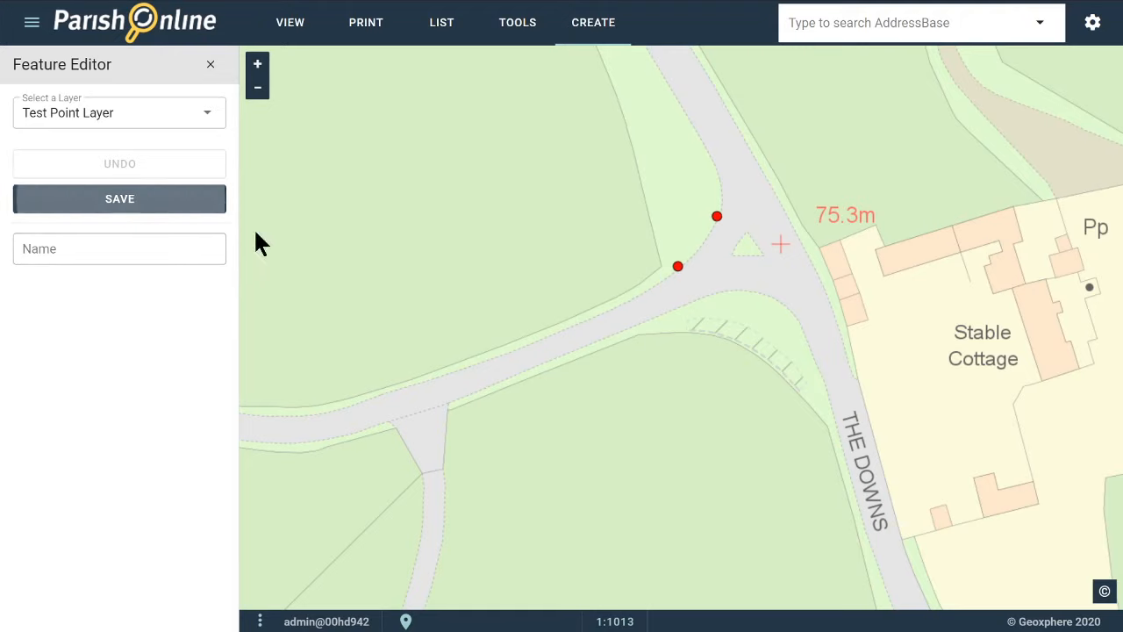
left_click(551, 330)
left_click(178, 209)
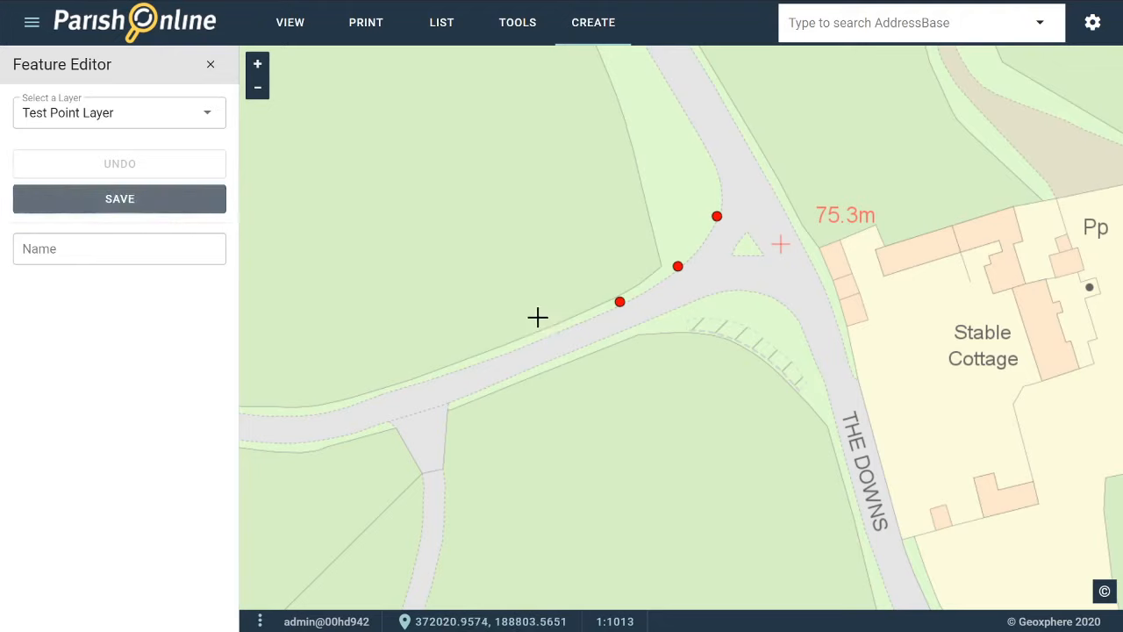
left_click(488, 356)
left_click(138, 213)
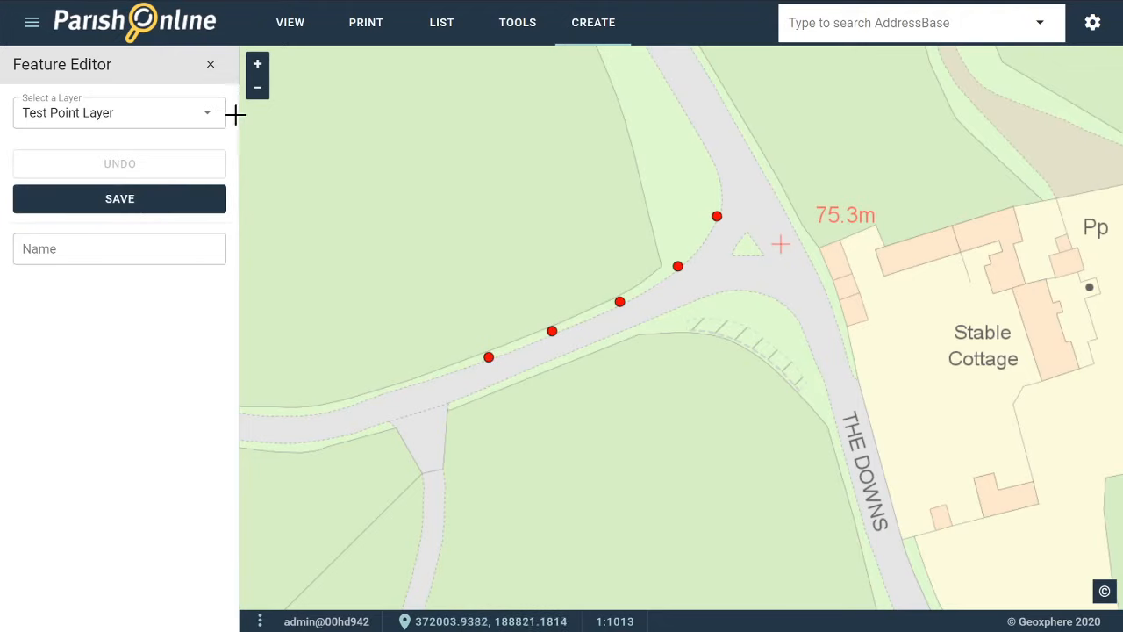
left_click(211, 68)
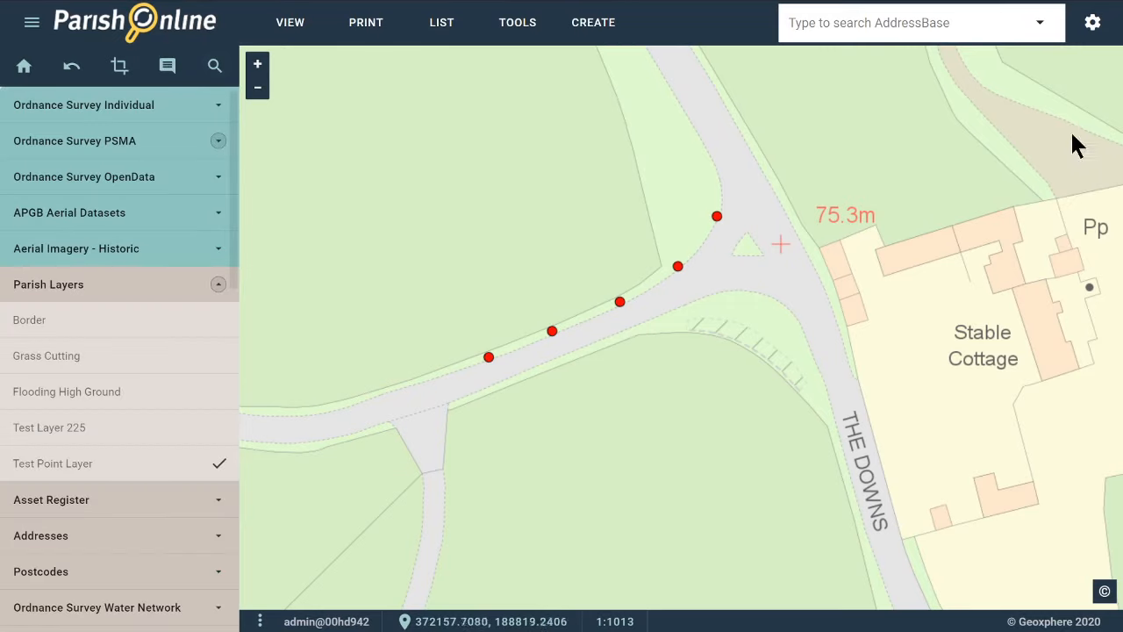
Create and save a Line geometry layer titled Test Line Layer with a Name column of type Text in the organisation's administration
left_click(1092, 24)
left_click(1020, 40)
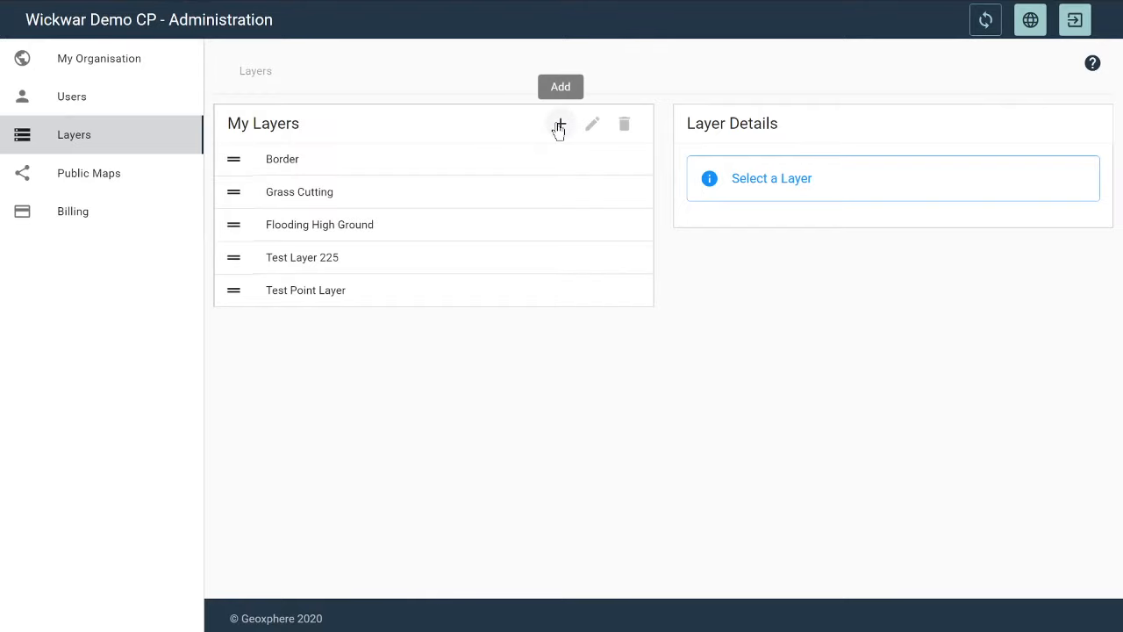
left_click(559, 124)
left_click(220, 231)
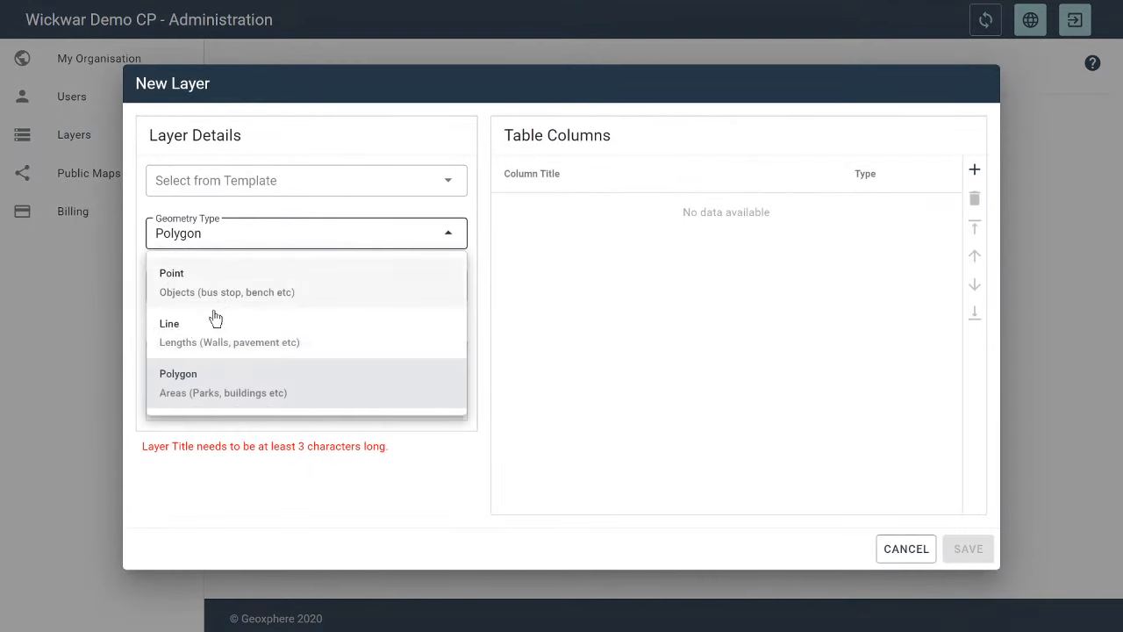
left_click(216, 329)
left_click(247, 292)
type("T")
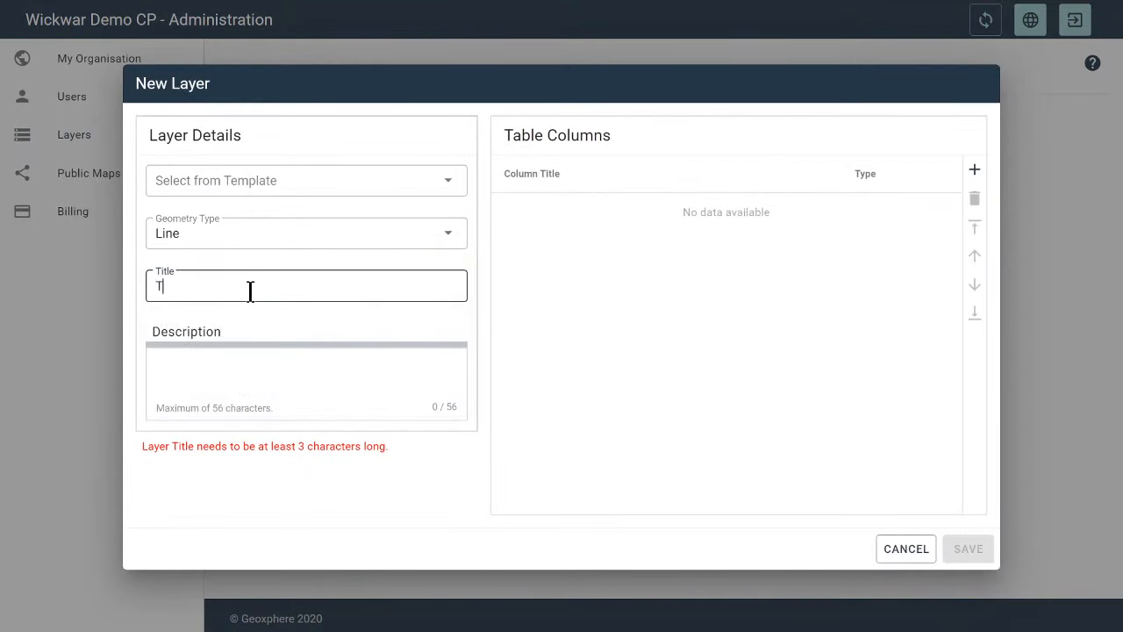
type("est Line Layer")
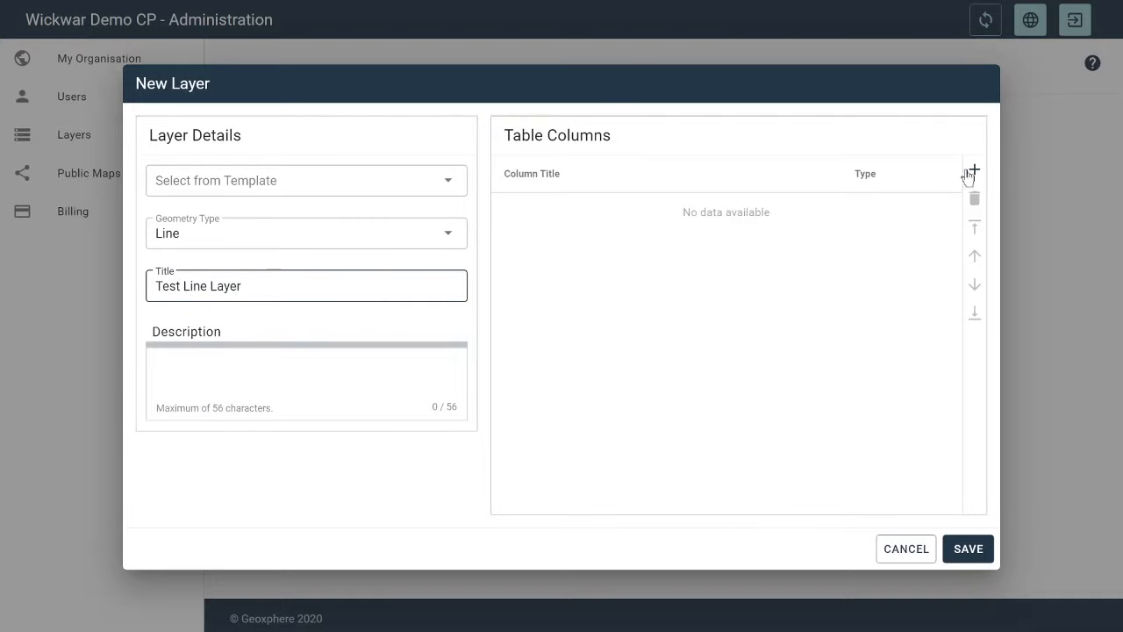
left_click(973, 171)
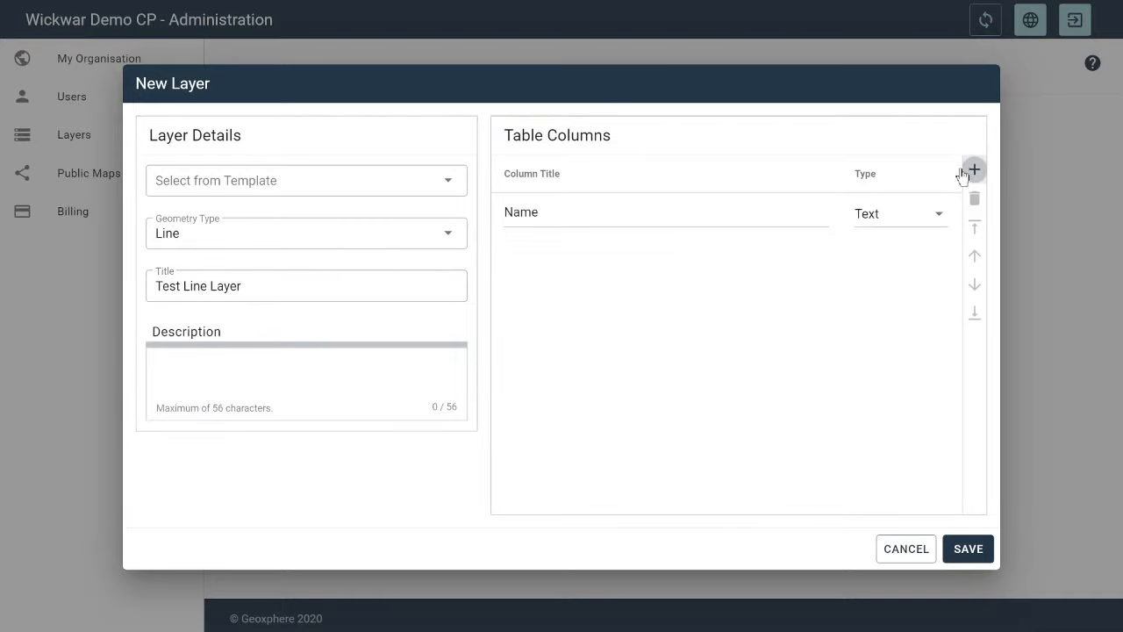
left_click(969, 553)
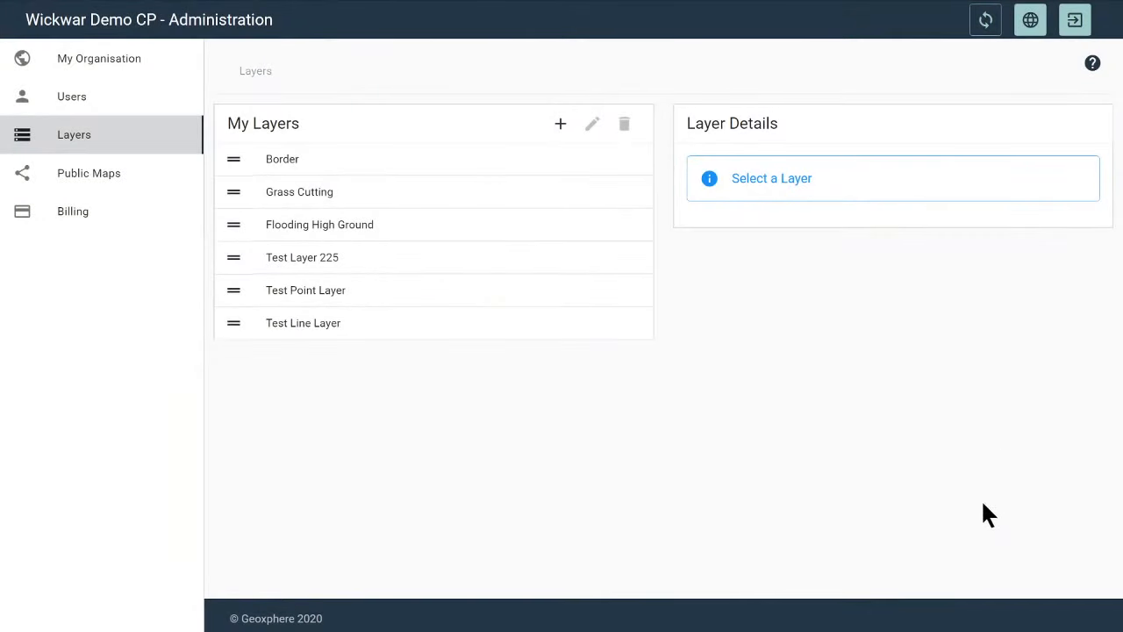
Return to the map, expand the Parish Layers group and start a new feature on Test Line Layer near The Downs
left_click(1031, 21)
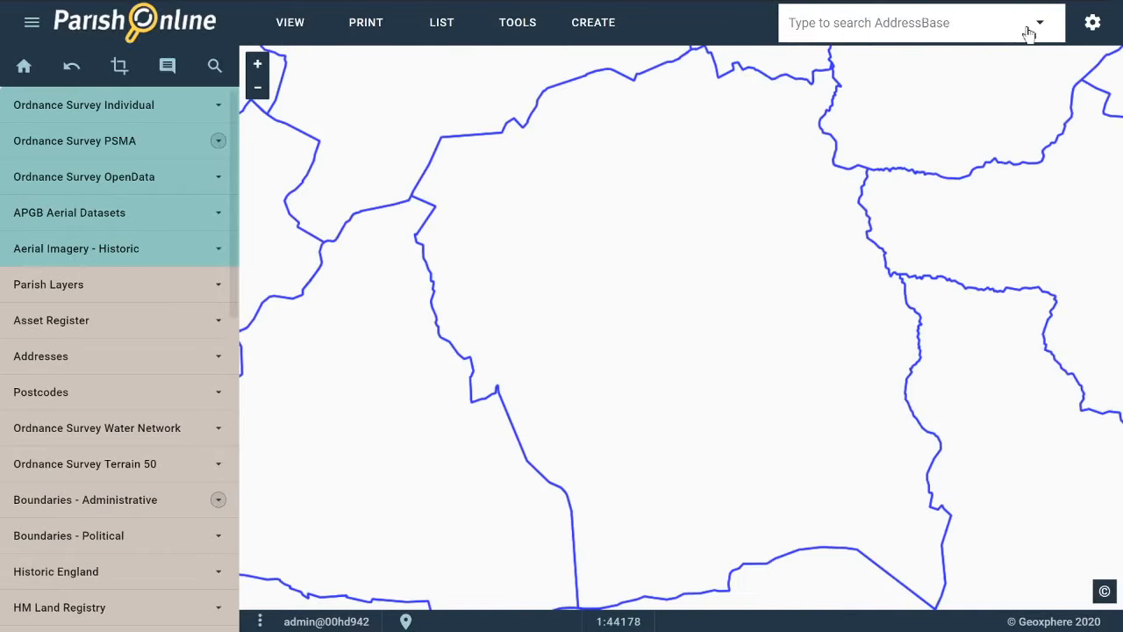
scroll(770, 160, "up", 4)
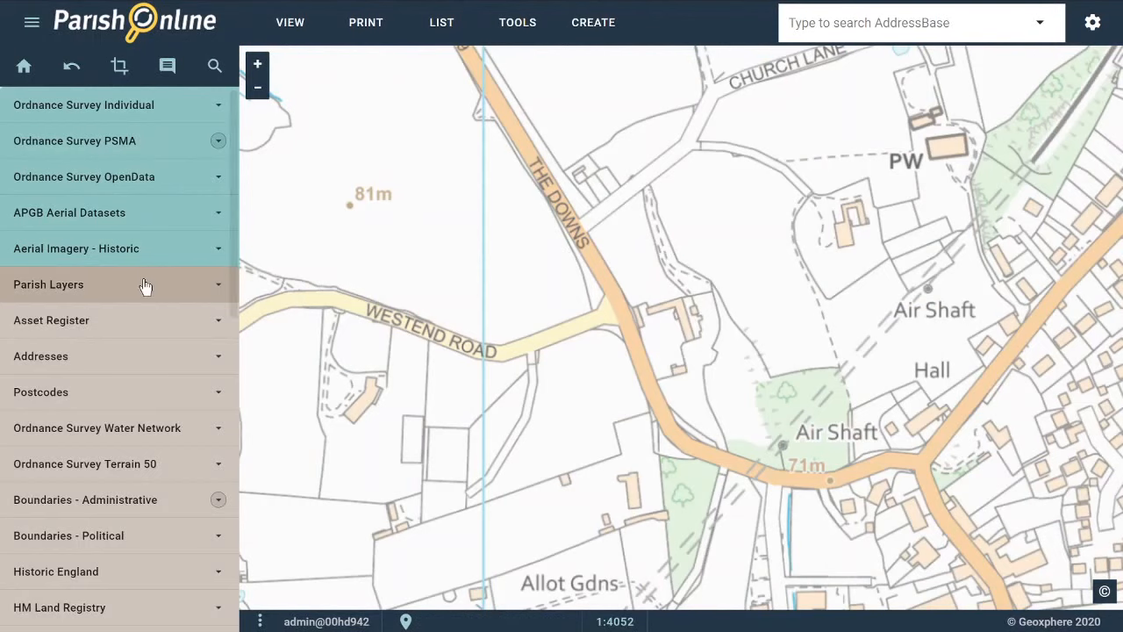
left_click(145, 286)
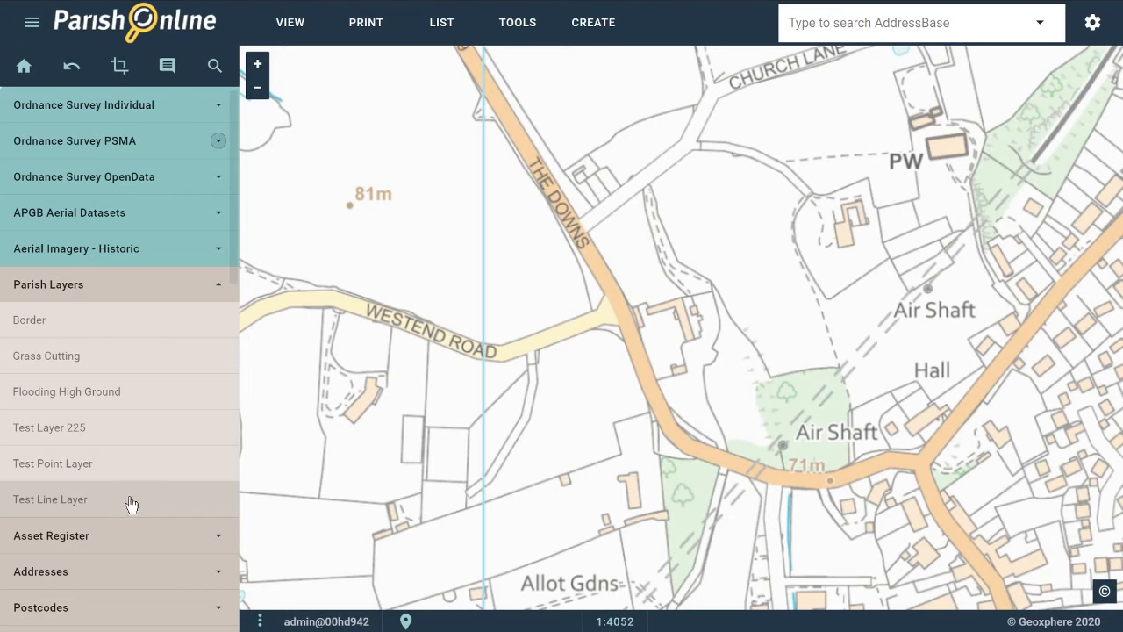
left_click(593, 26)
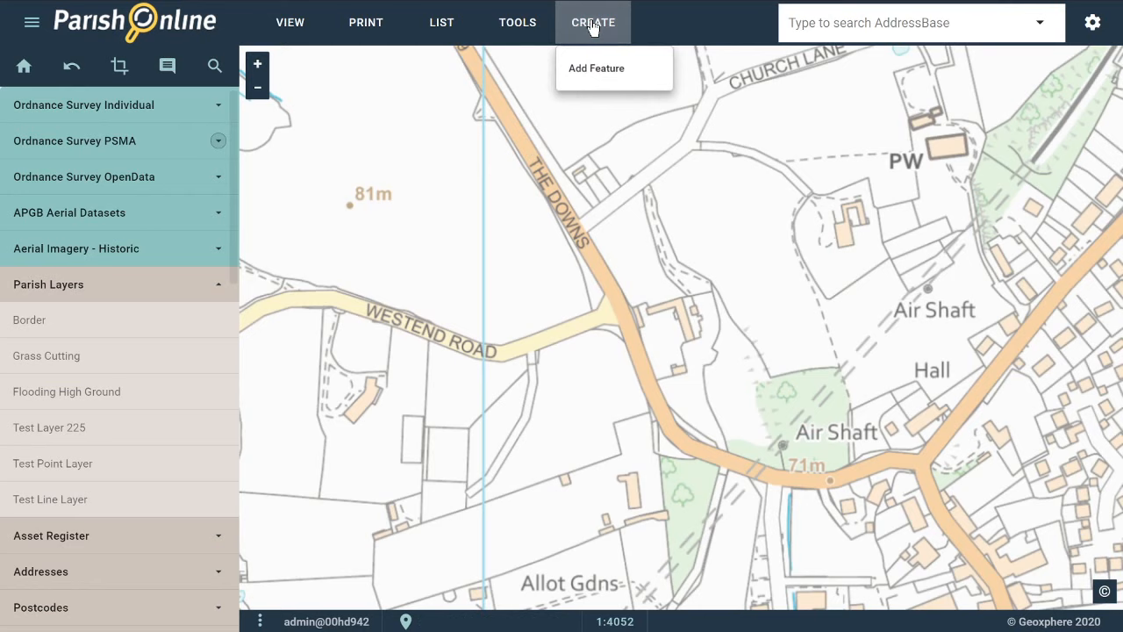
left_click(592, 72)
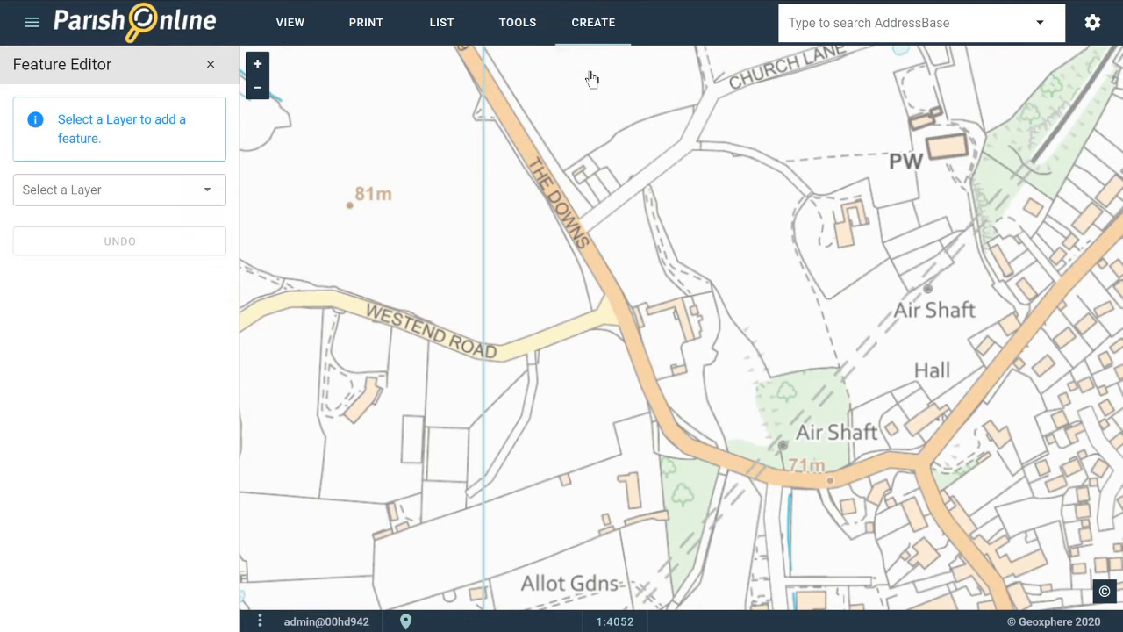
left_click(90, 193)
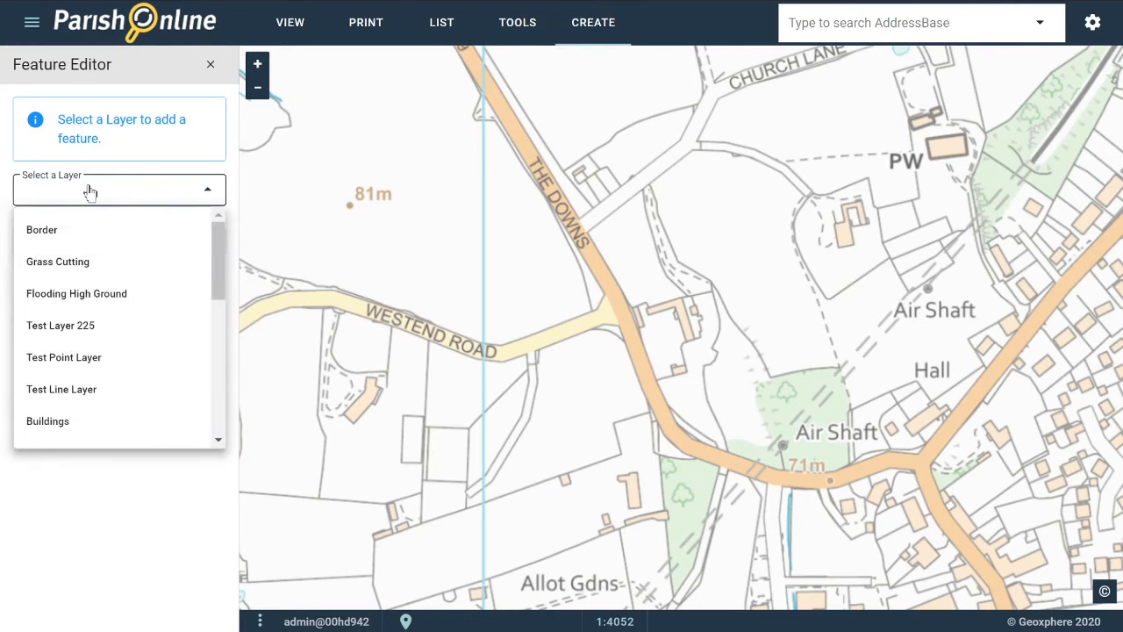
left_click(94, 395)
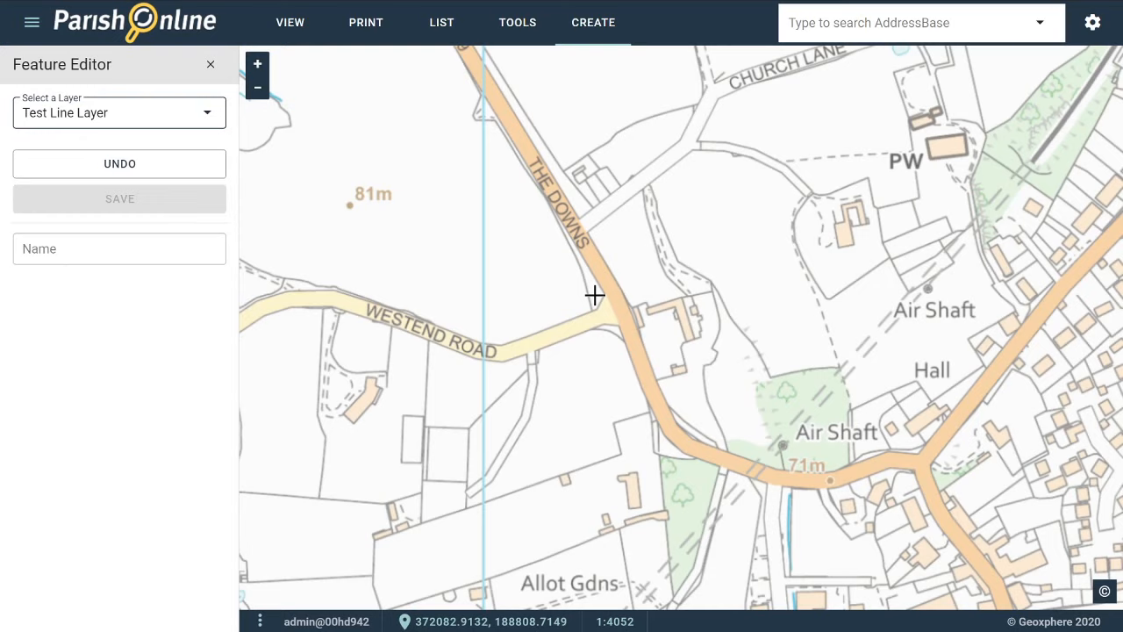
Draw a line along The Downs past Westend Road to the junction below Hall, save it unnamed and close the feature editor
left_click(482, 79)
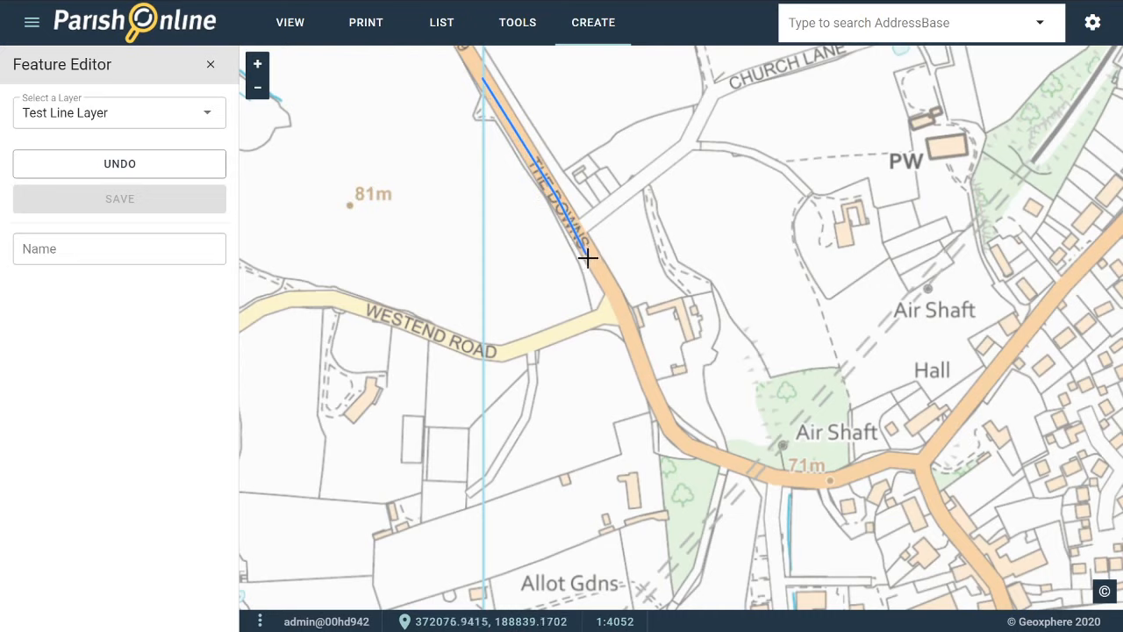
left_click(607, 276)
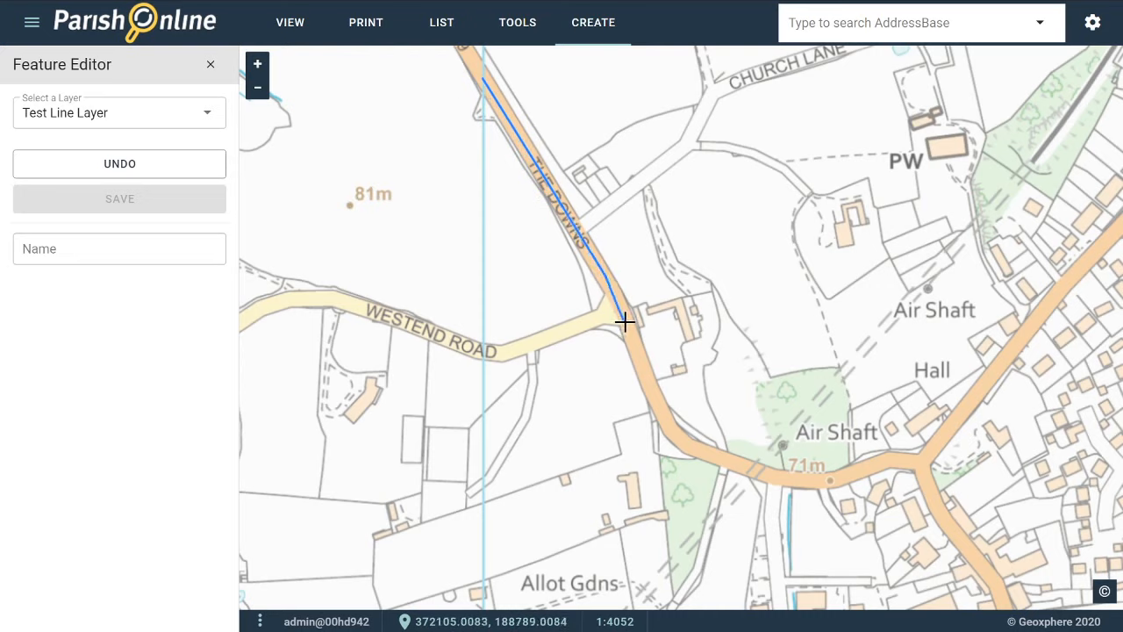
left_click(627, 322)
left_click(653, 405)
left_click(687, 450)
left_click(791, 479)
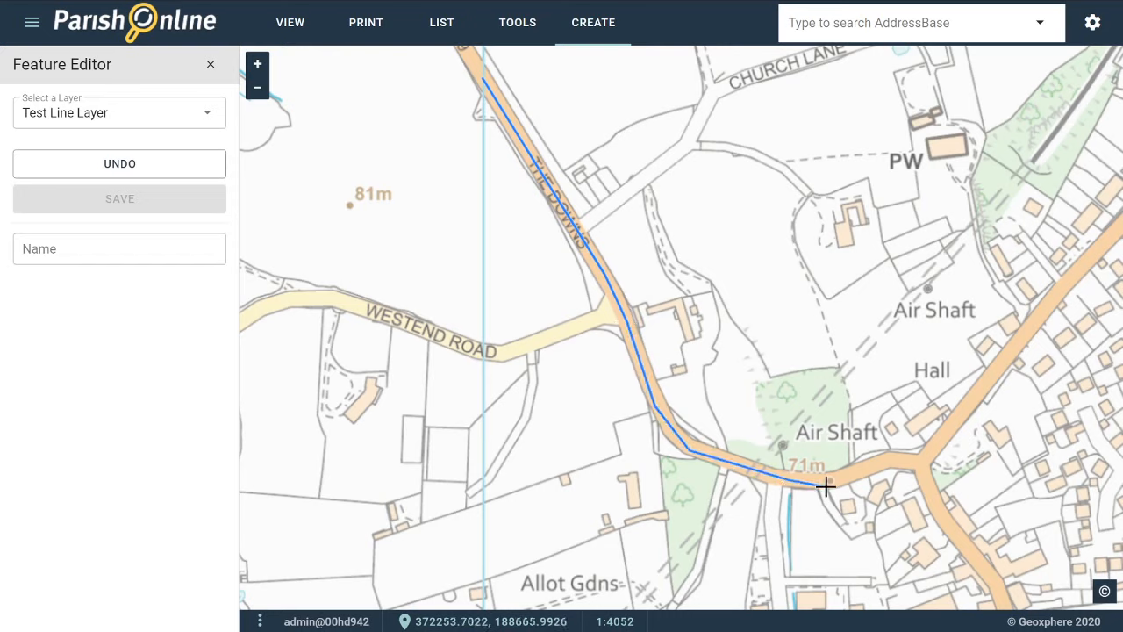
left_click(896, 460)
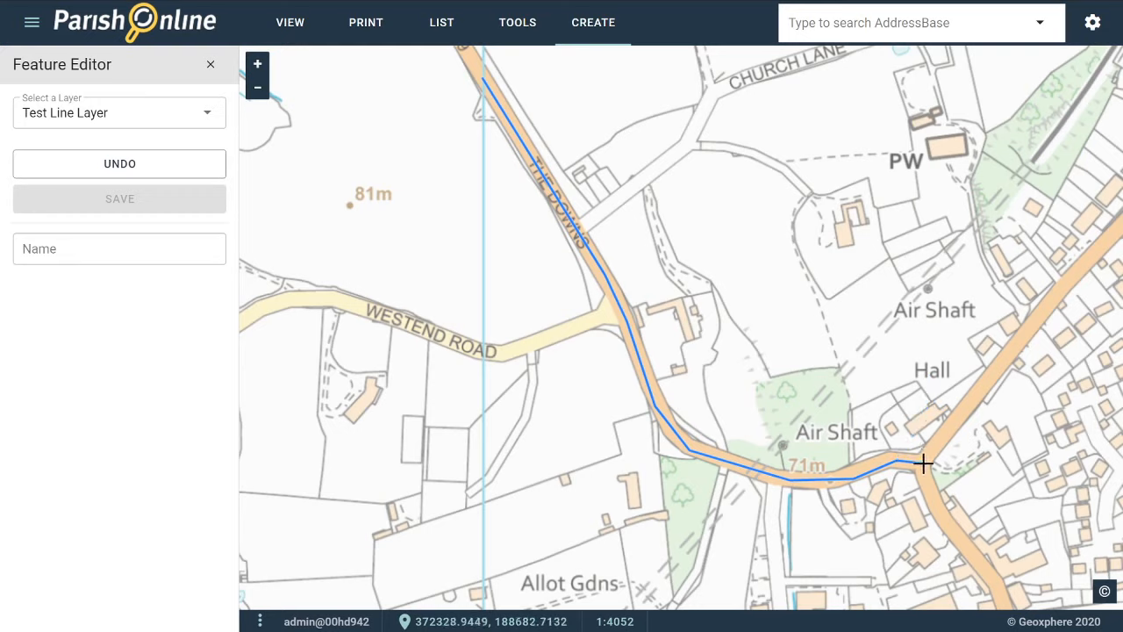
double_click(924, 464)
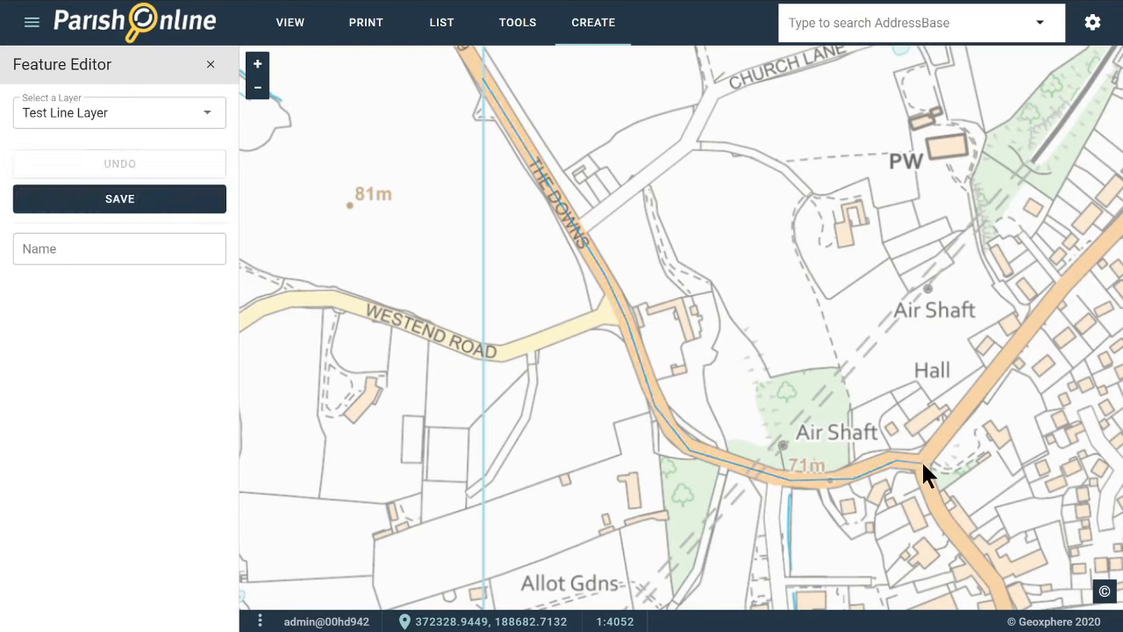
left_click(103, 202)
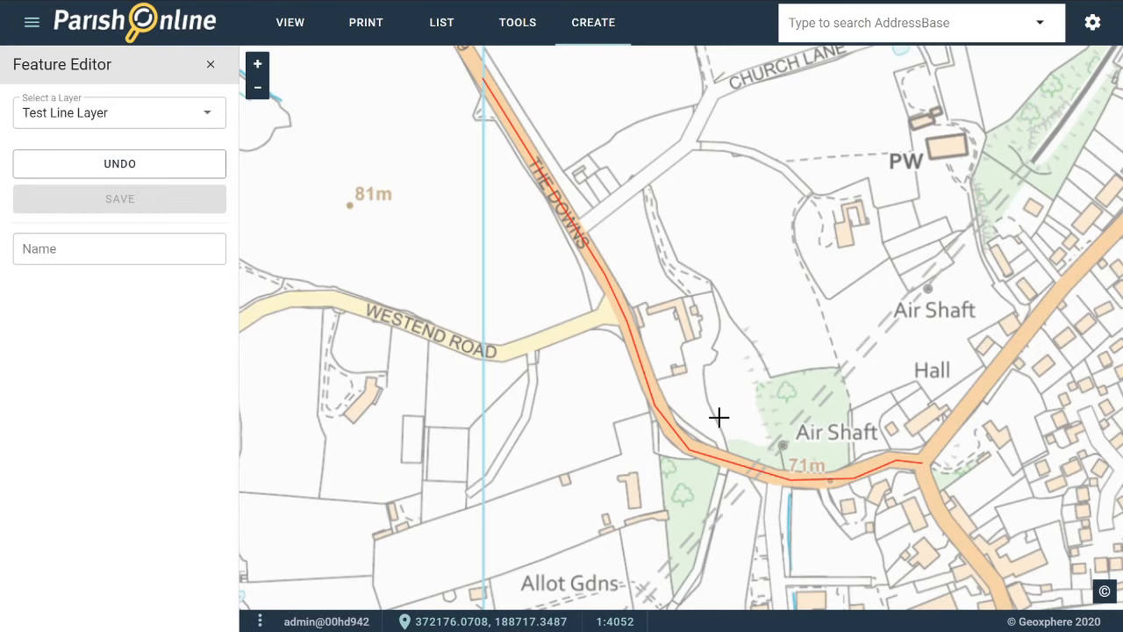
left_click(211, 69)
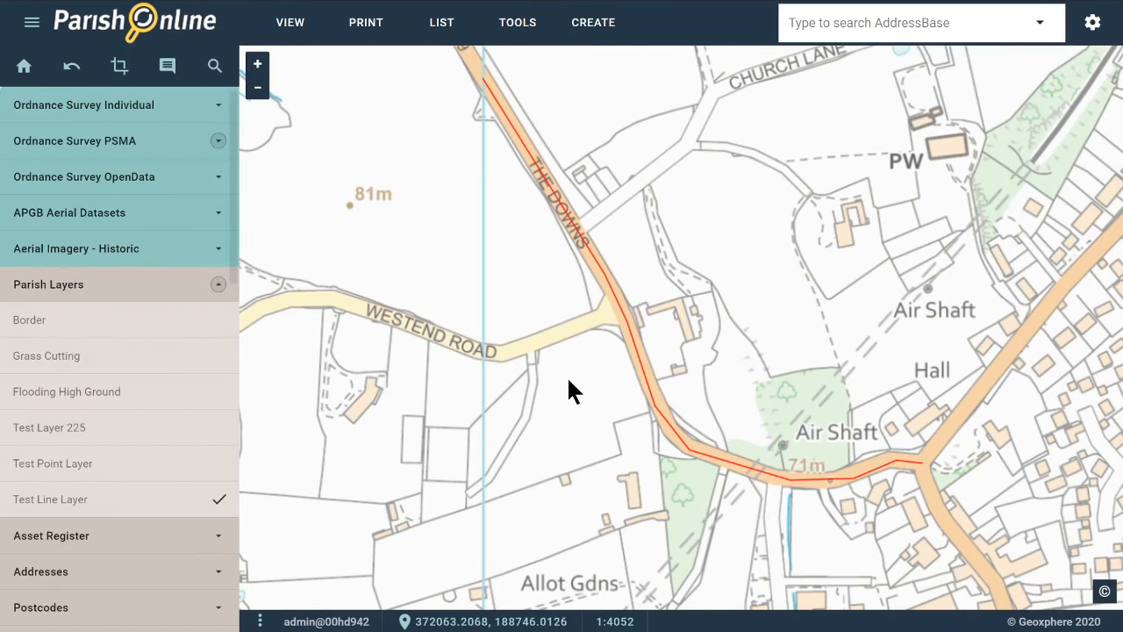
Show the Test Point Layer and the Grass Cutting layer together with the line layer on the map
scroll(567, 384, "down", 2)
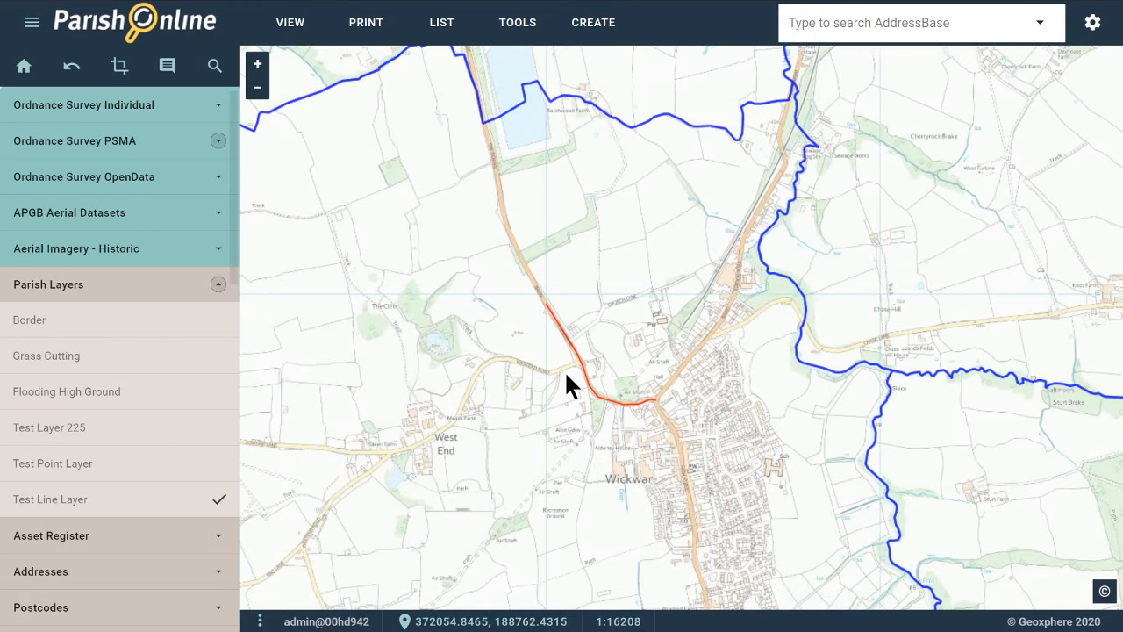
left_click(79, 468)
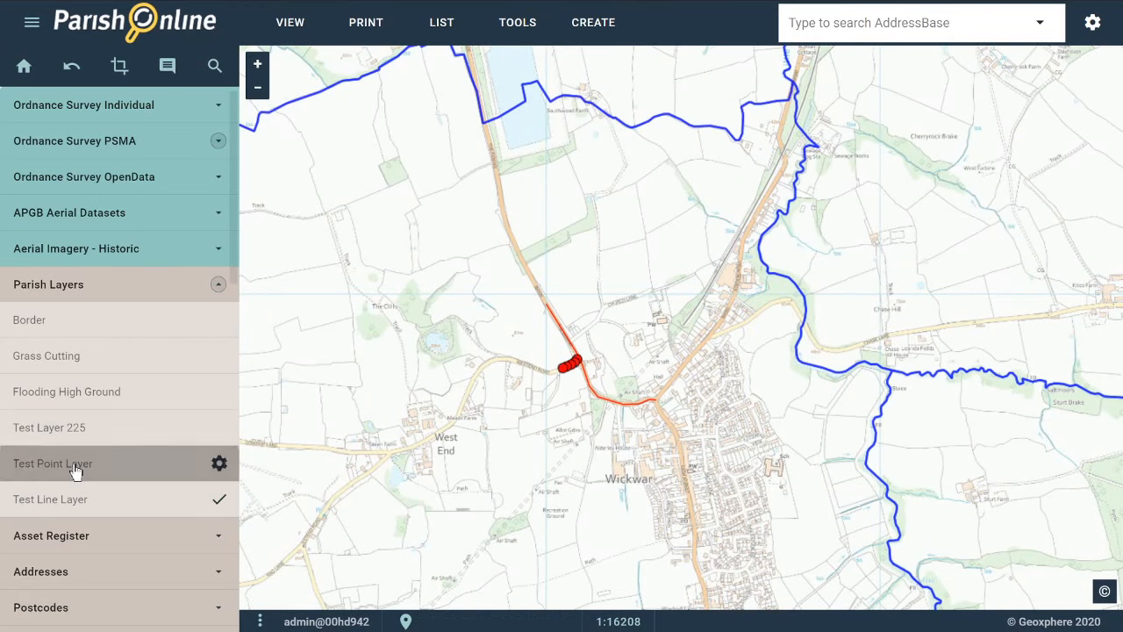
left_click(124, 356)
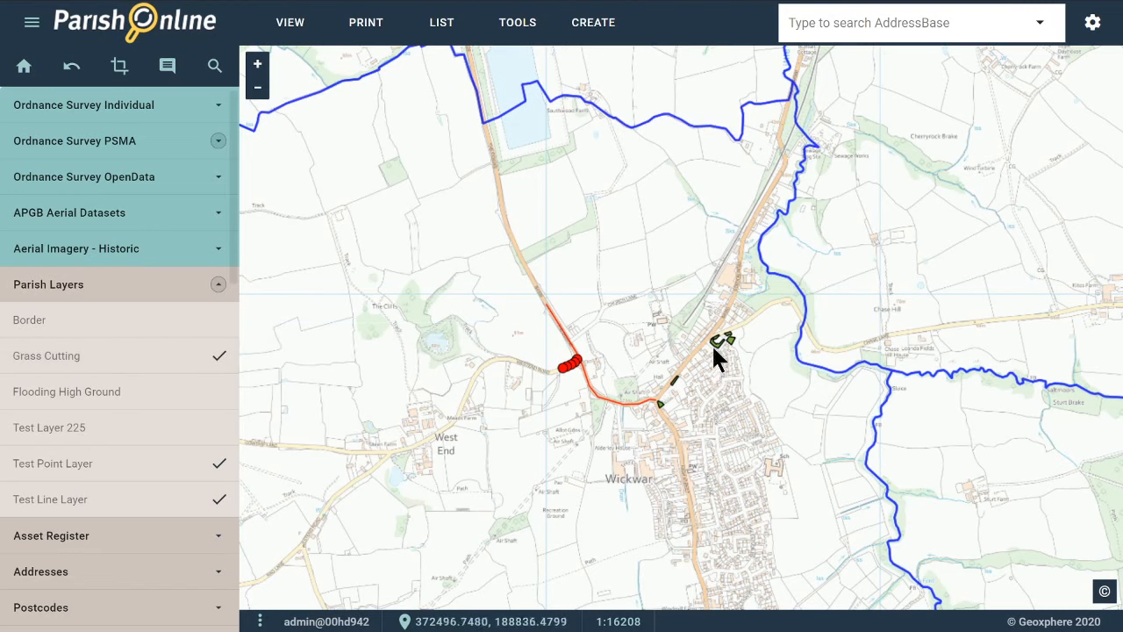
Inspect the attributes and metadata of the Field 2 grass cutting area, then close its details
scroll(733, 343, "up", 4)
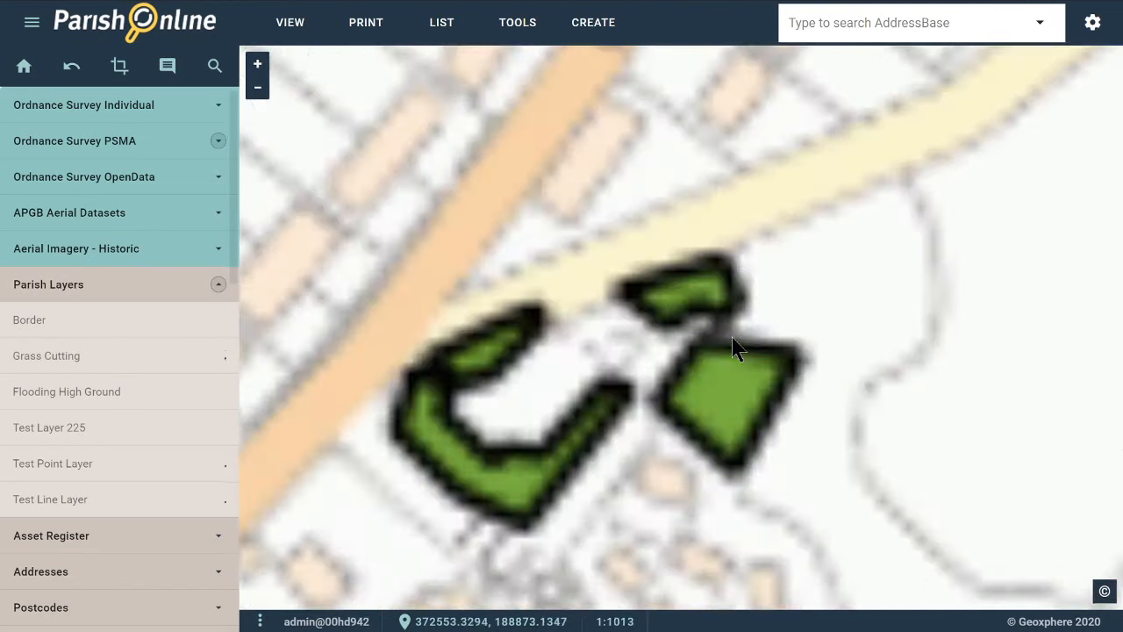
scroll(586, 290, "up", 3)
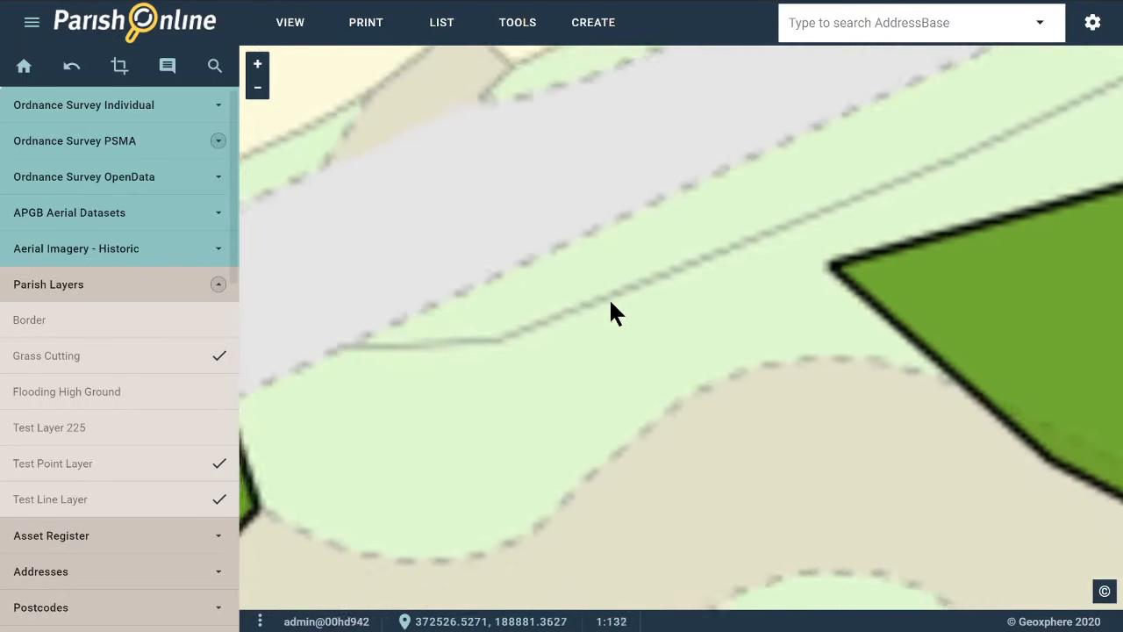
scroll(627, 308, "down", 2)
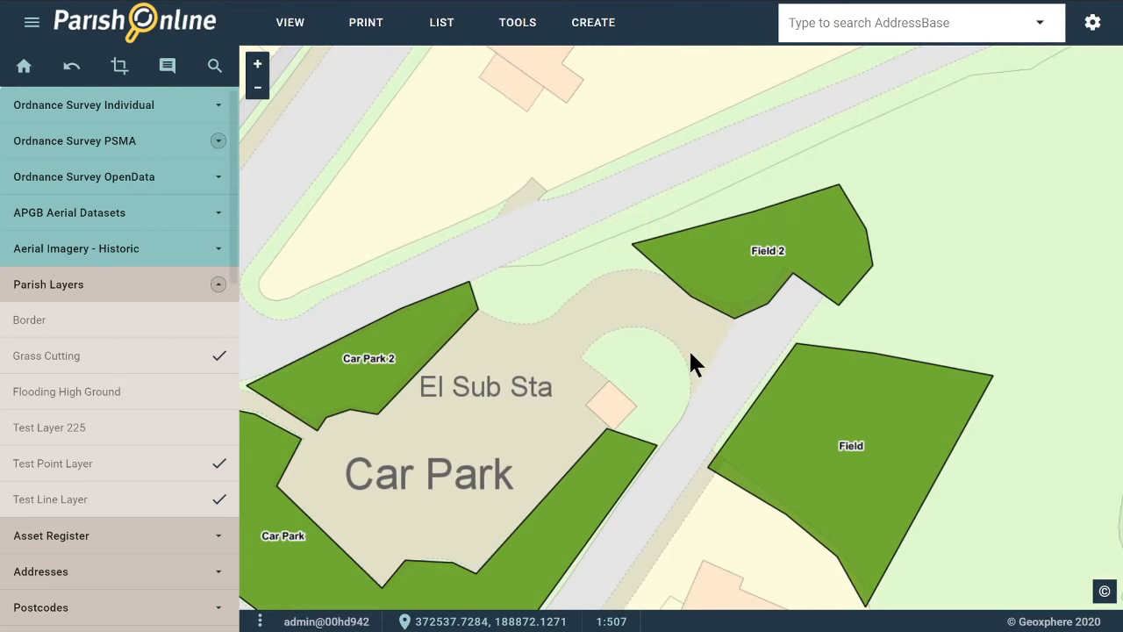
left_click(735, 261)
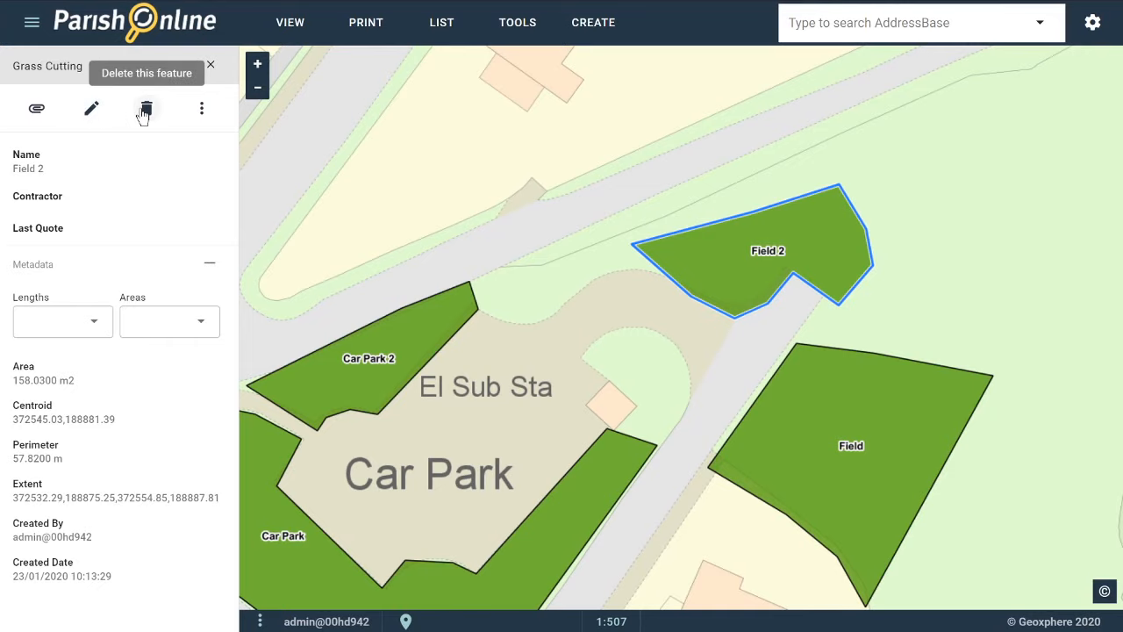
left_click(210, 68)
Query the map at the car park, choose the Grass Cutting layer and open the details of Car Park 2
scroll(367, 370, "down", 3)
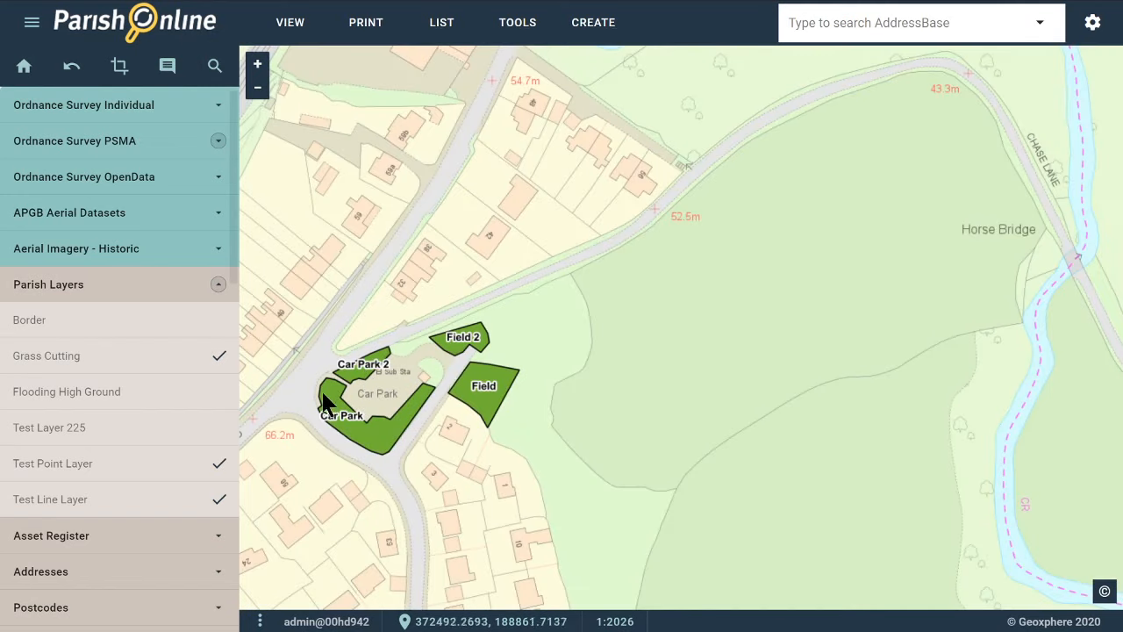
left_click_drag(453, 378, 643, 338)
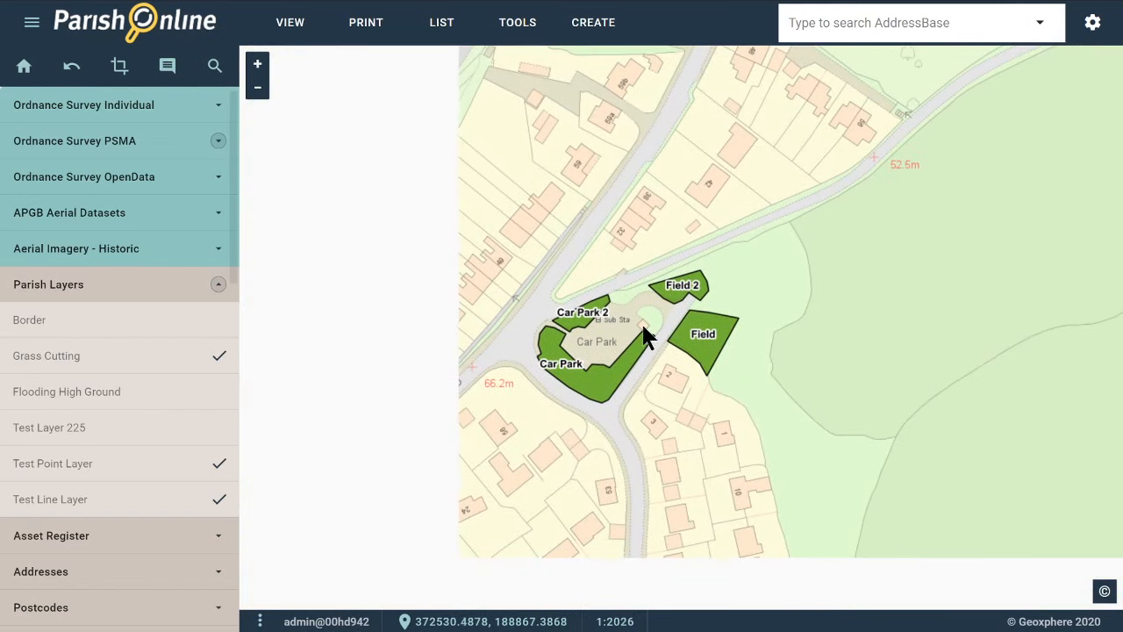
scroll(584, 342, "down", 1)
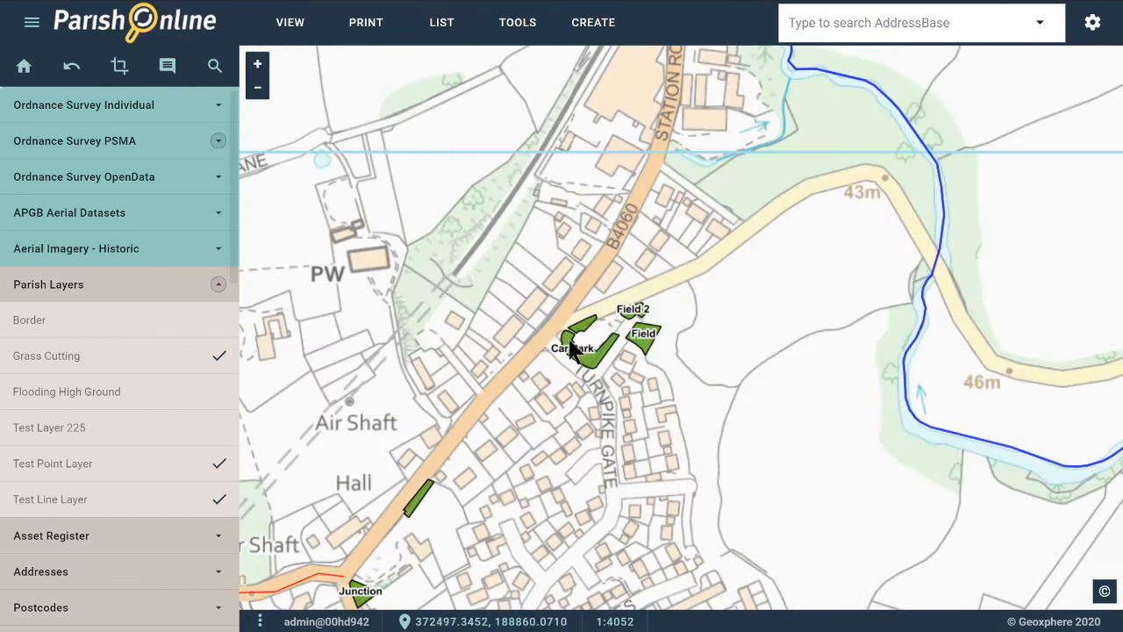
left_click(575, 343)
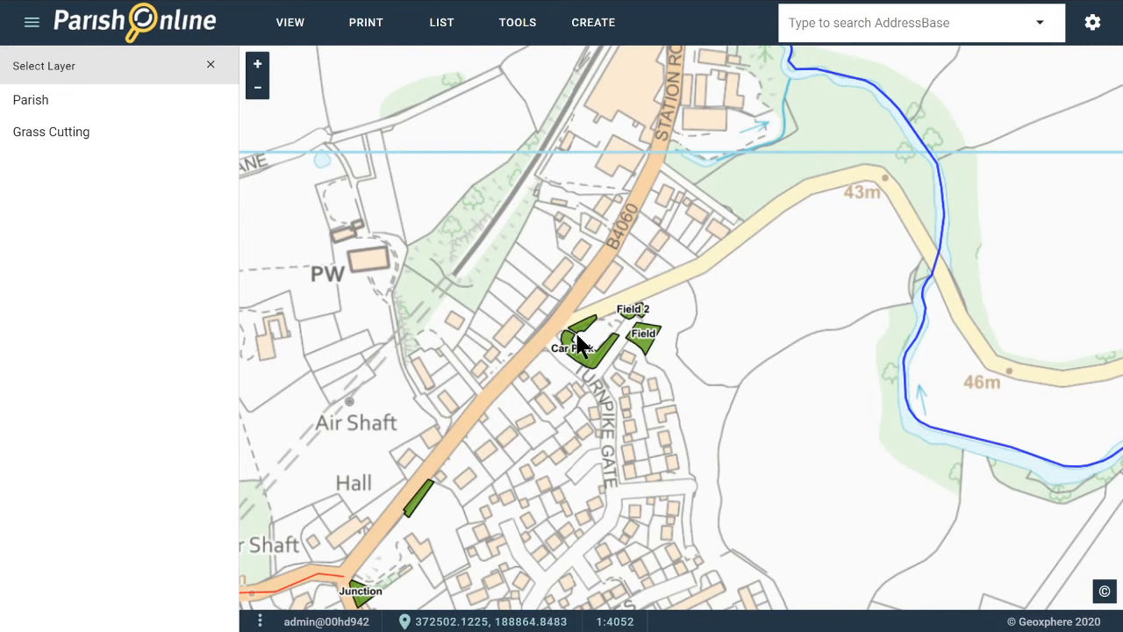
scroll(575, 340, "down", 1)
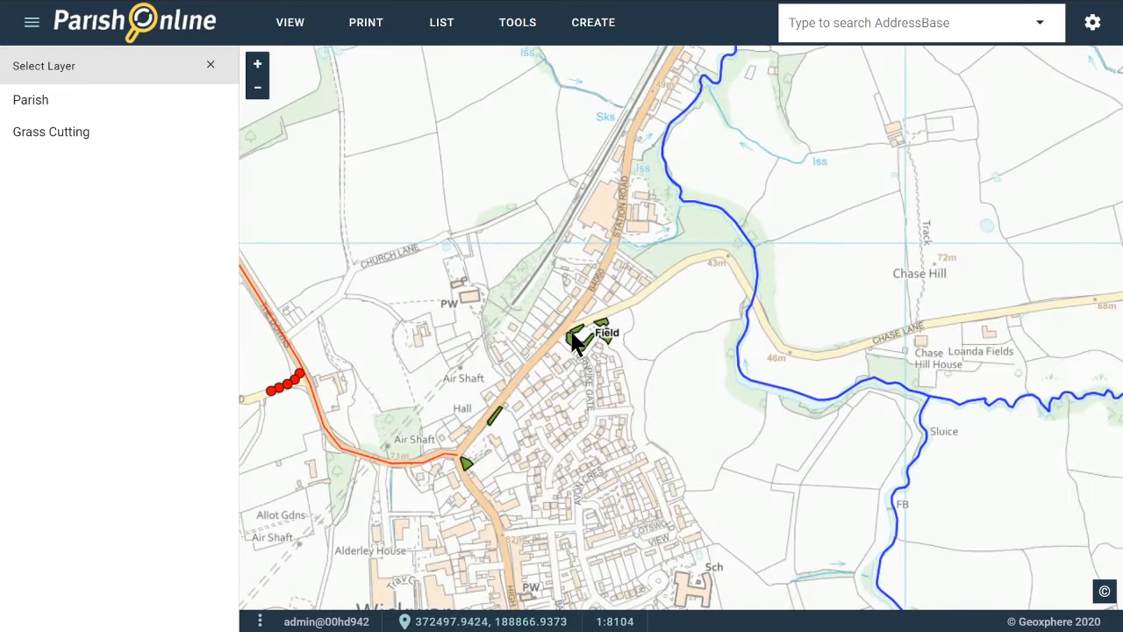
left_click(70, 137)
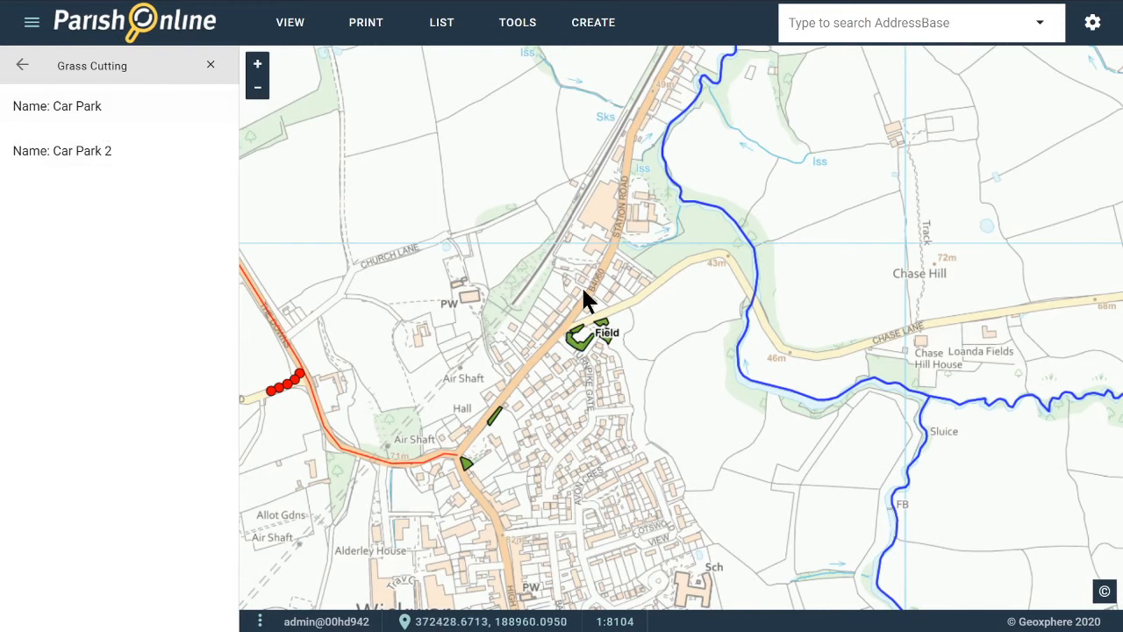
scroll(584, 344, "up", 1)
scroll(584, 344, "up", 1)
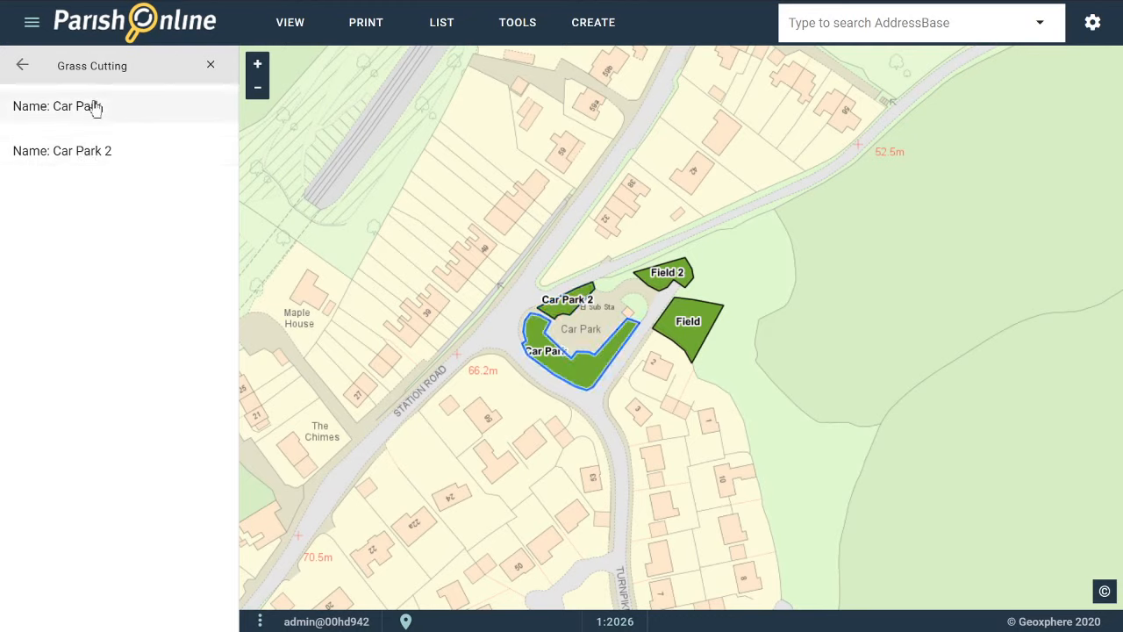
left_click(79, 157)
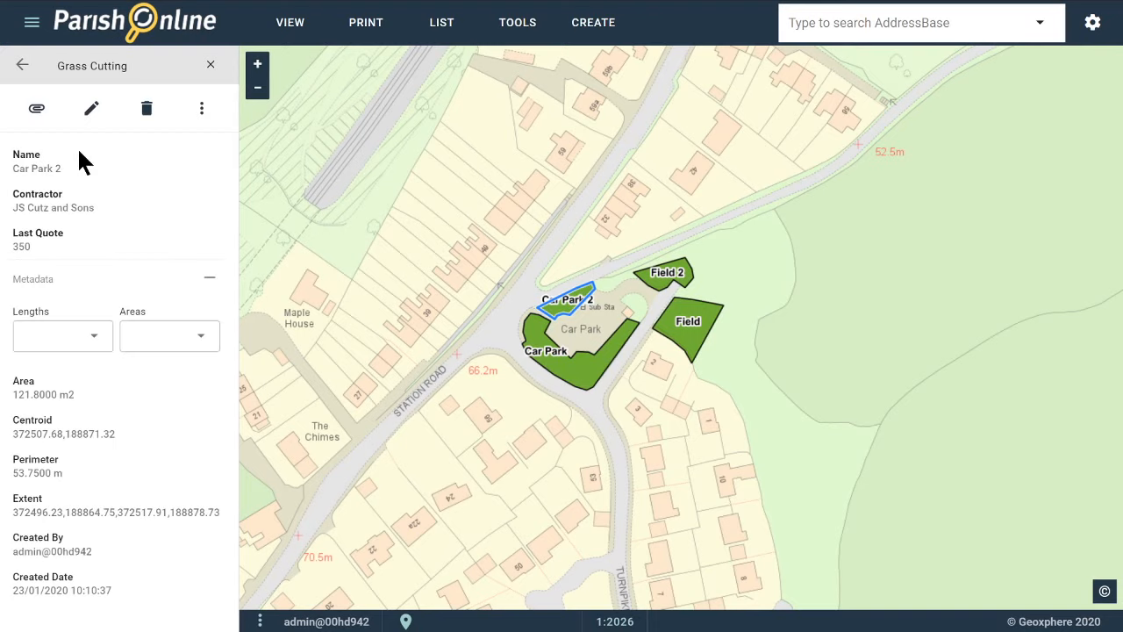
scroll(566, 314, "up", 3)
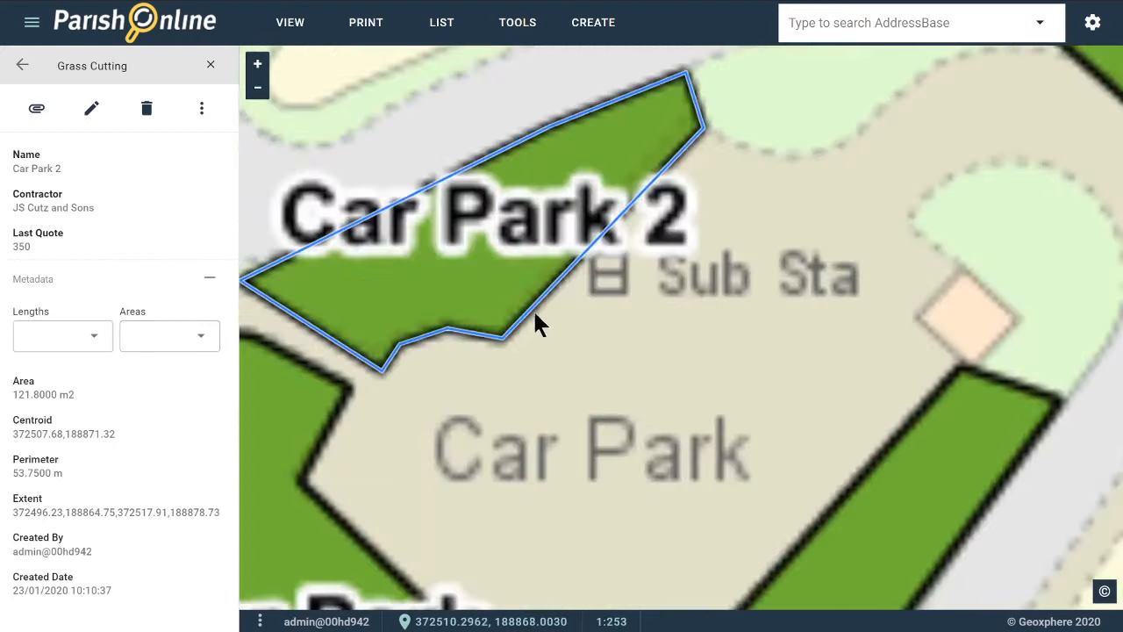
left_click_drag(660, 379, 790, 413)
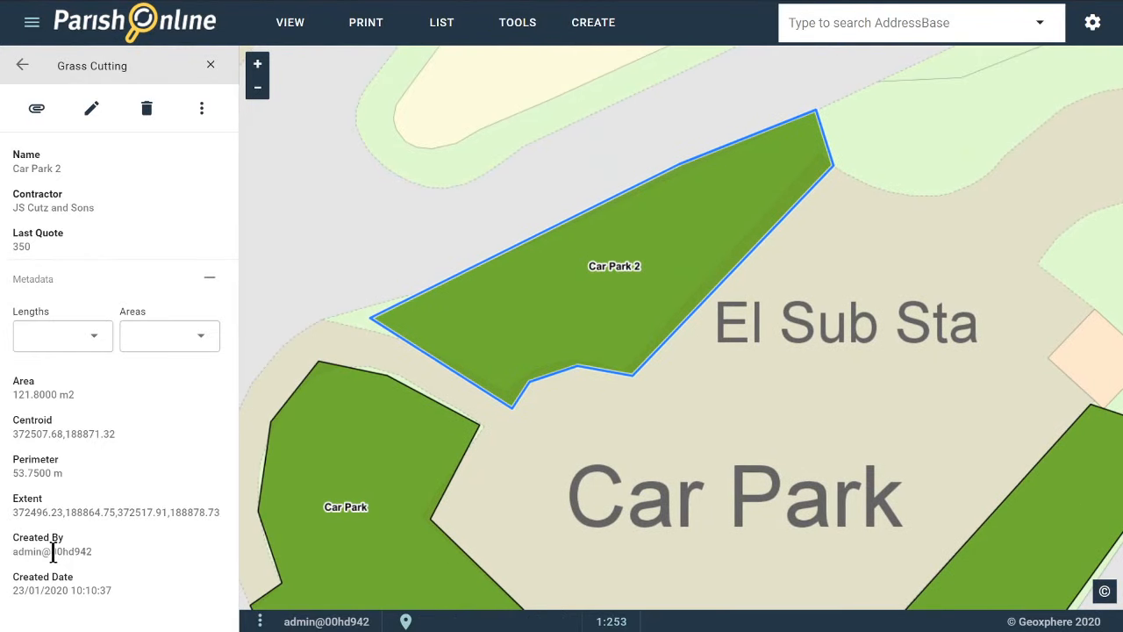
Edit the Car Park 2 feature, changing its Name to Car Park 3 and its Last Quote to 400
left_click(91, 110)
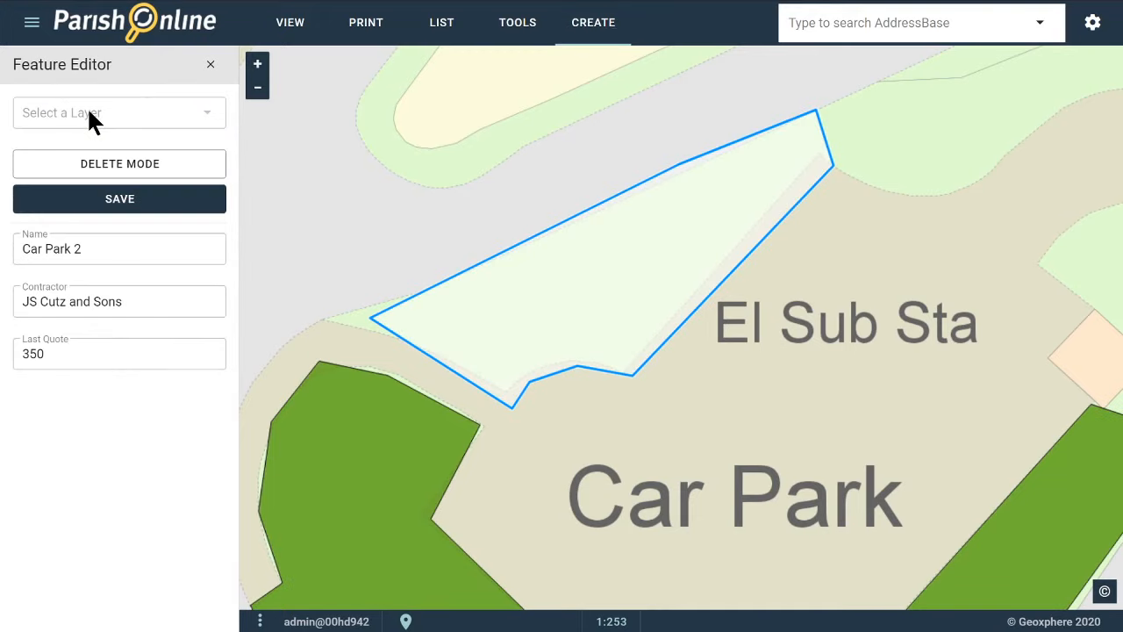
left_click(92, 248)
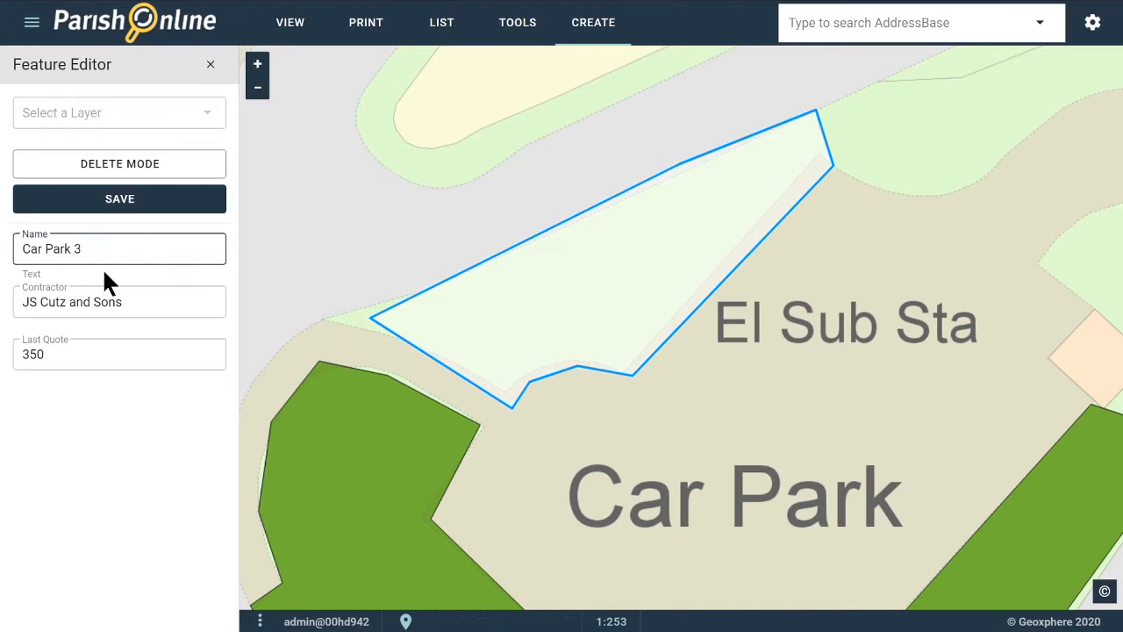
double_click(93, 355)
type("400")
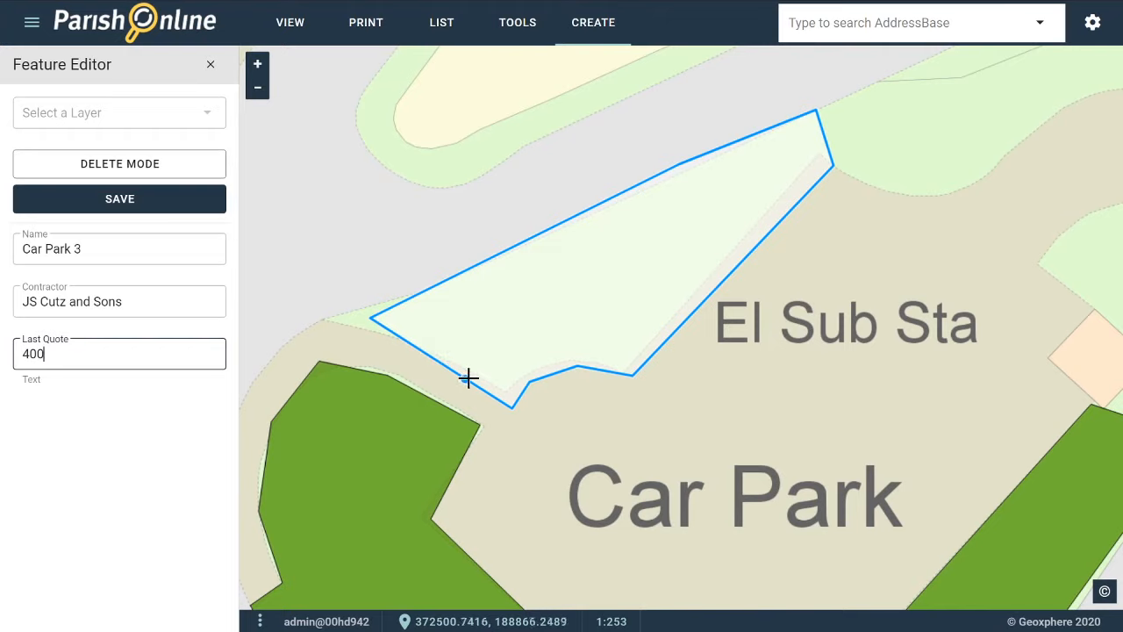
Move the polygon's western corner vertex outward to the pointed tip of the grass verge
left_click(370, 317)
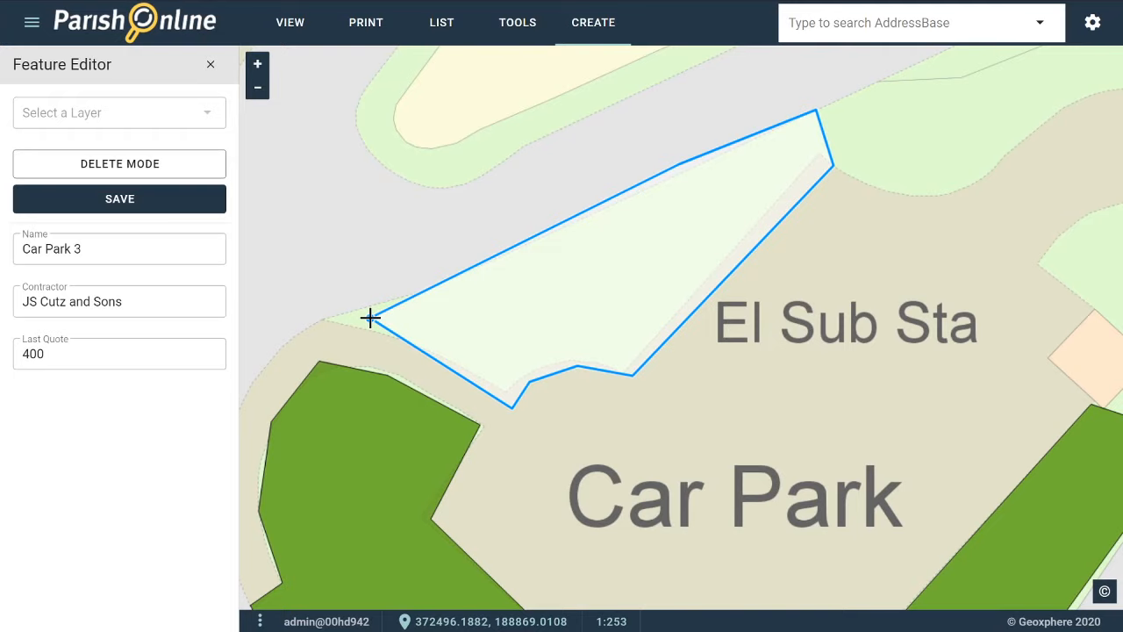
left_click_drag(369, 317, 319, 319)
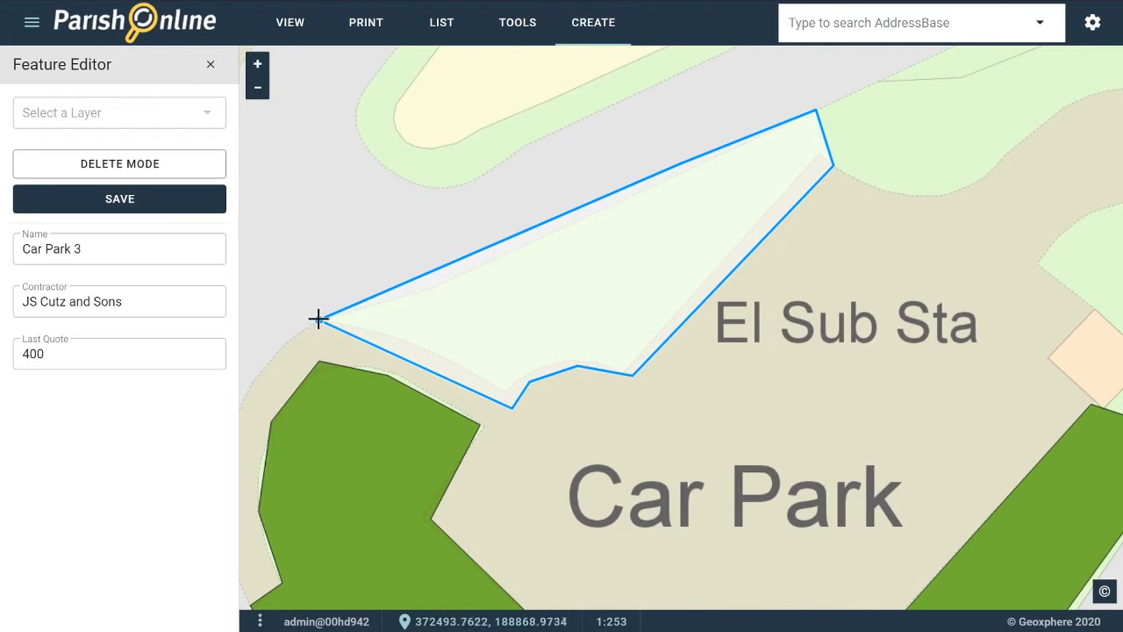
left_click_drag(319, 319, 337, 205)
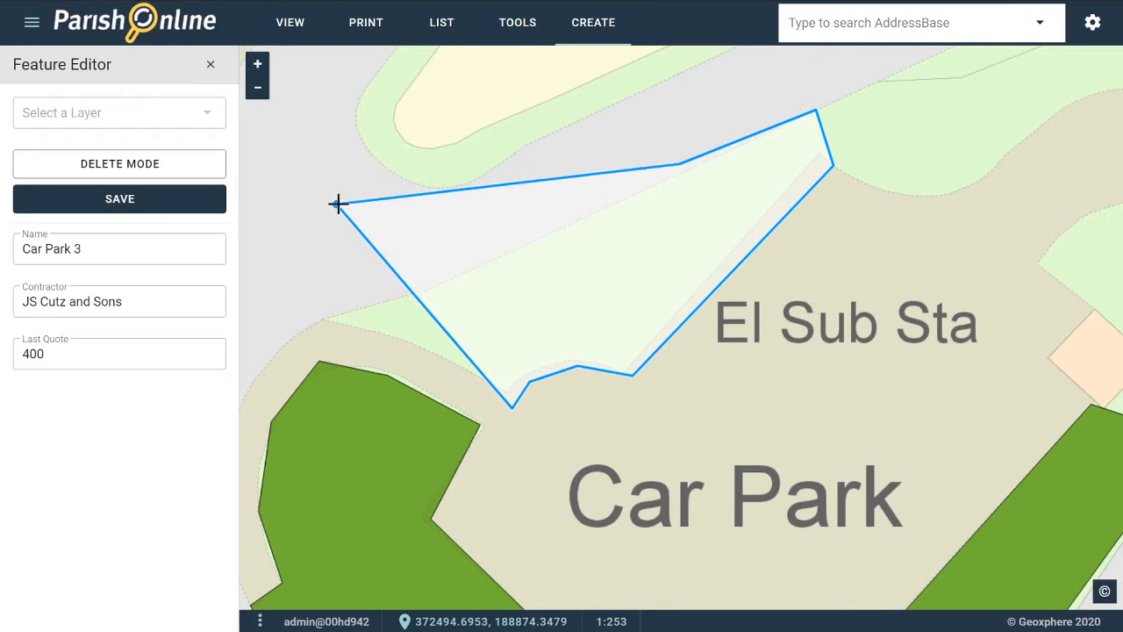
left_click_drag(337, 206, 323, 319)
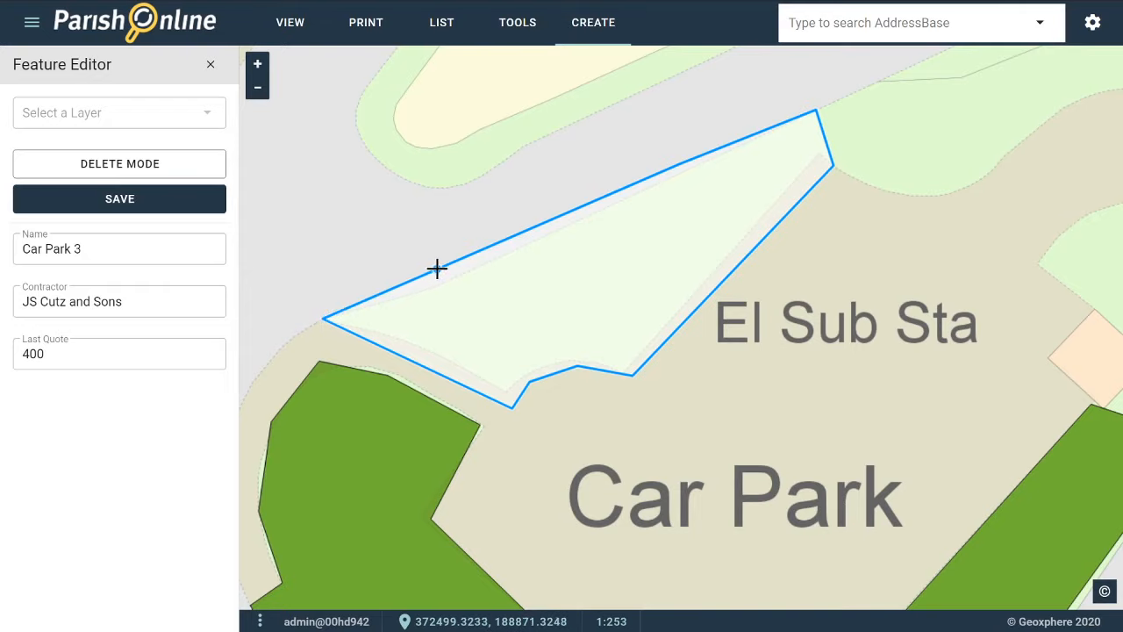
Fit the polygon's northern edge to the verge by adding two vertices and moving the existing middle one onto the roadside boundary
scroll(369, 286, "up", 1)
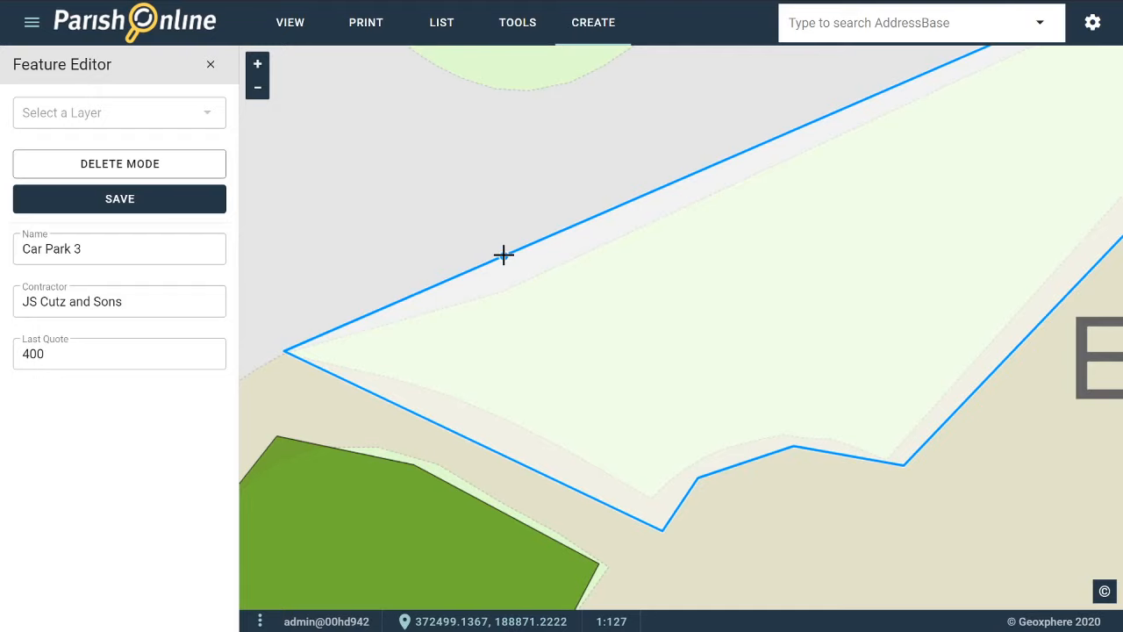
left_click_drag(509, 254, 500, 292)
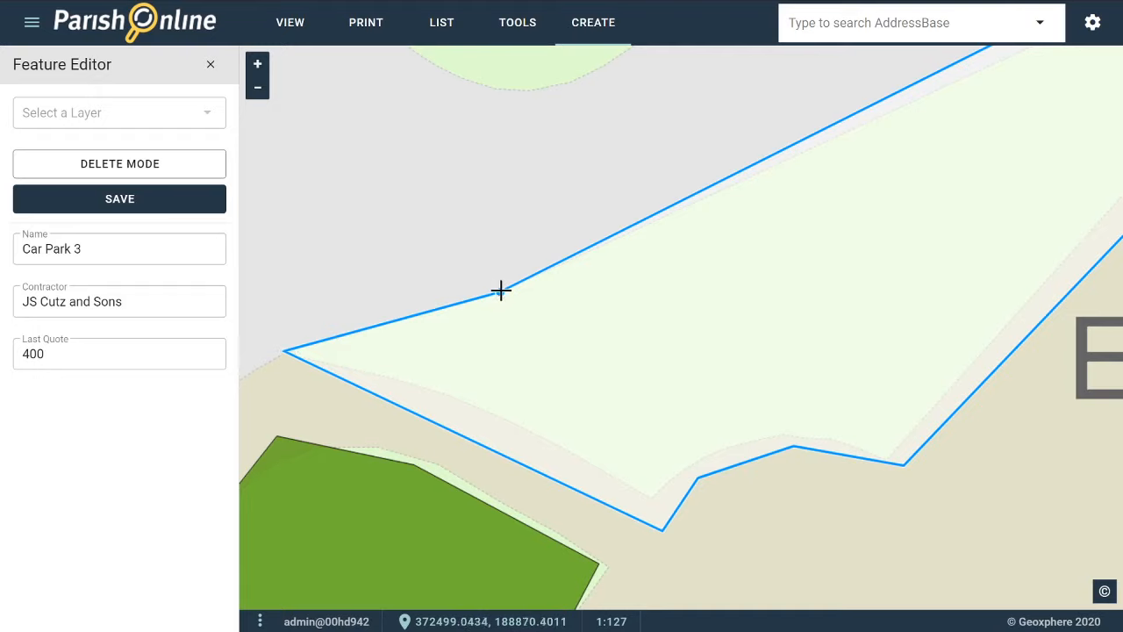
left_click_drag(682, 148, 473, 316)
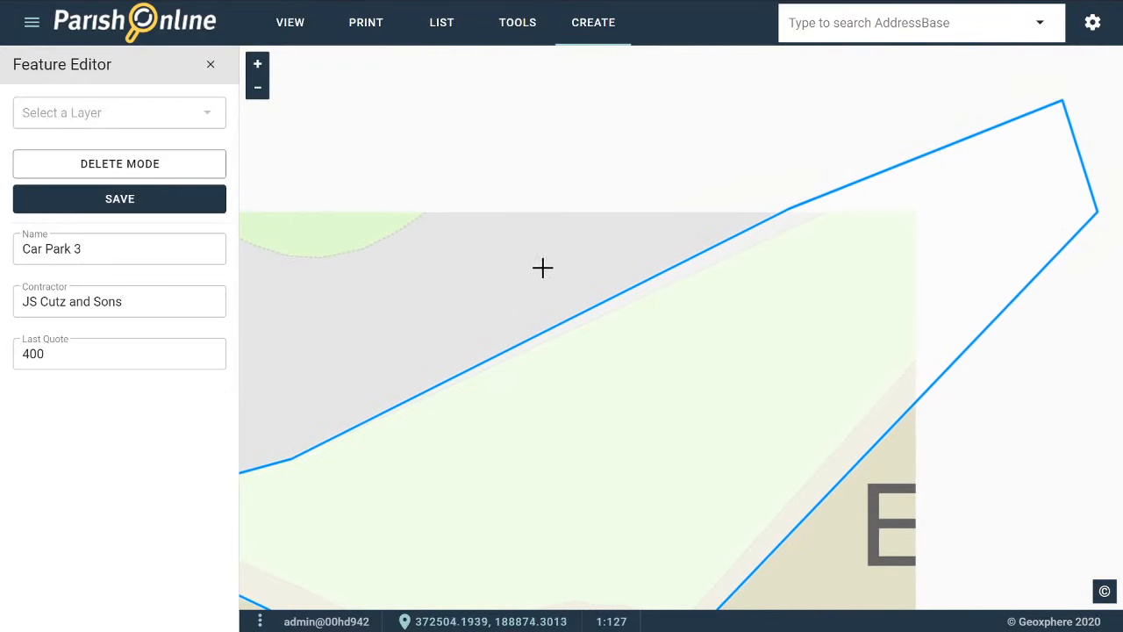
left_click_drag(609, 298, 634, 300)
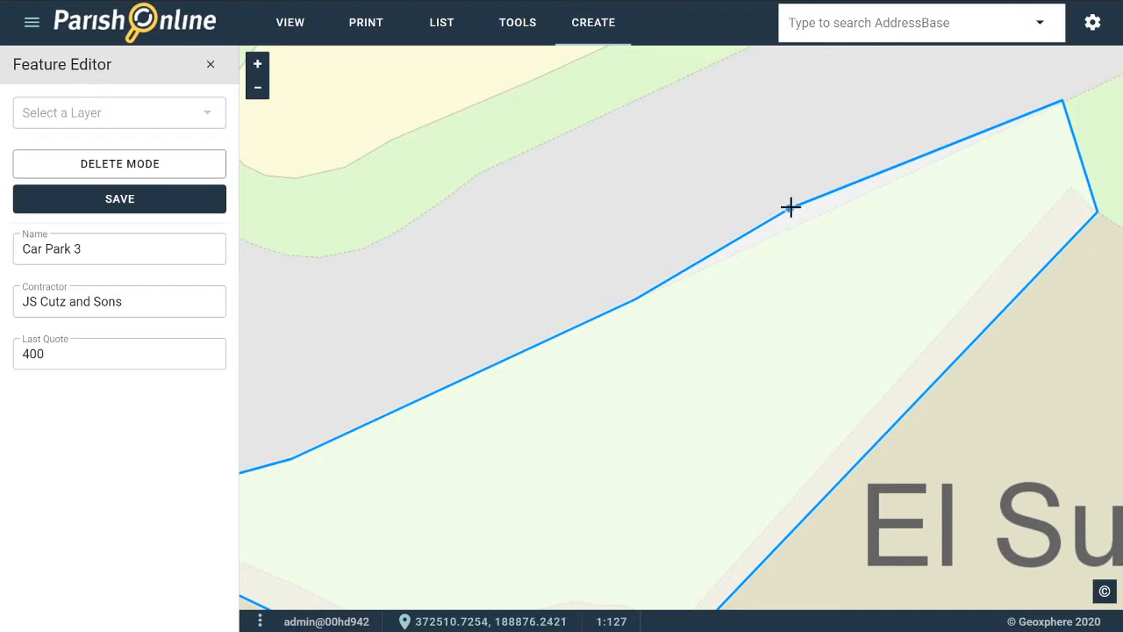
left_click_drag(791, 207, 760, 243)
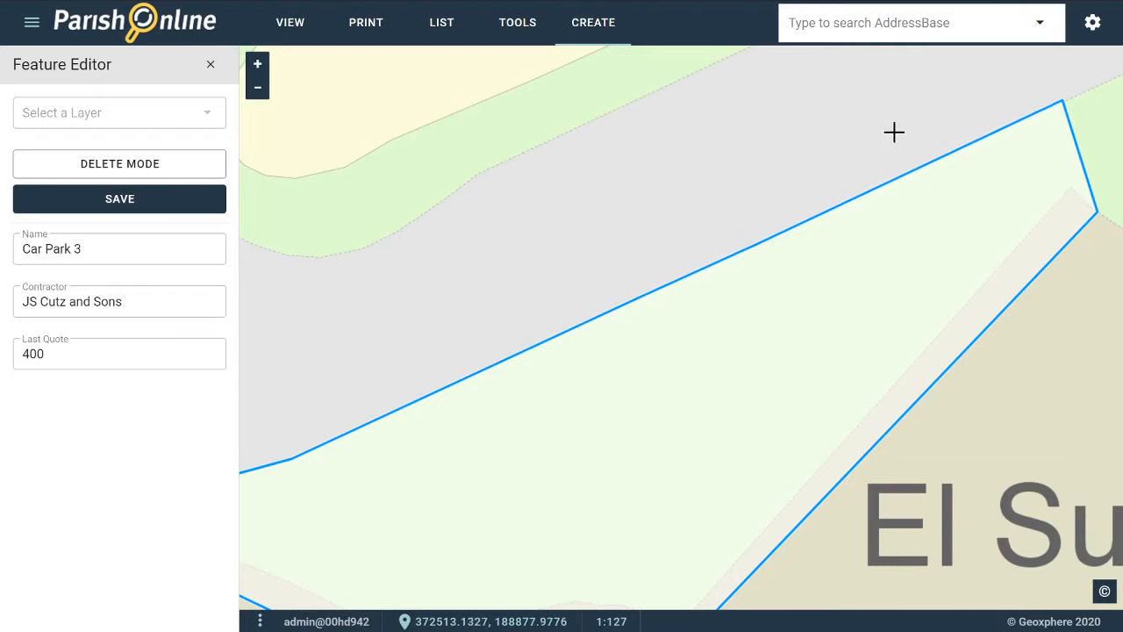
Move the polygon's eastern lower corner onto the verge boundary and add a vertex to fit the south-eastern edge beside El Sub Sta
left_click_drag(888, 132, 491, 220)
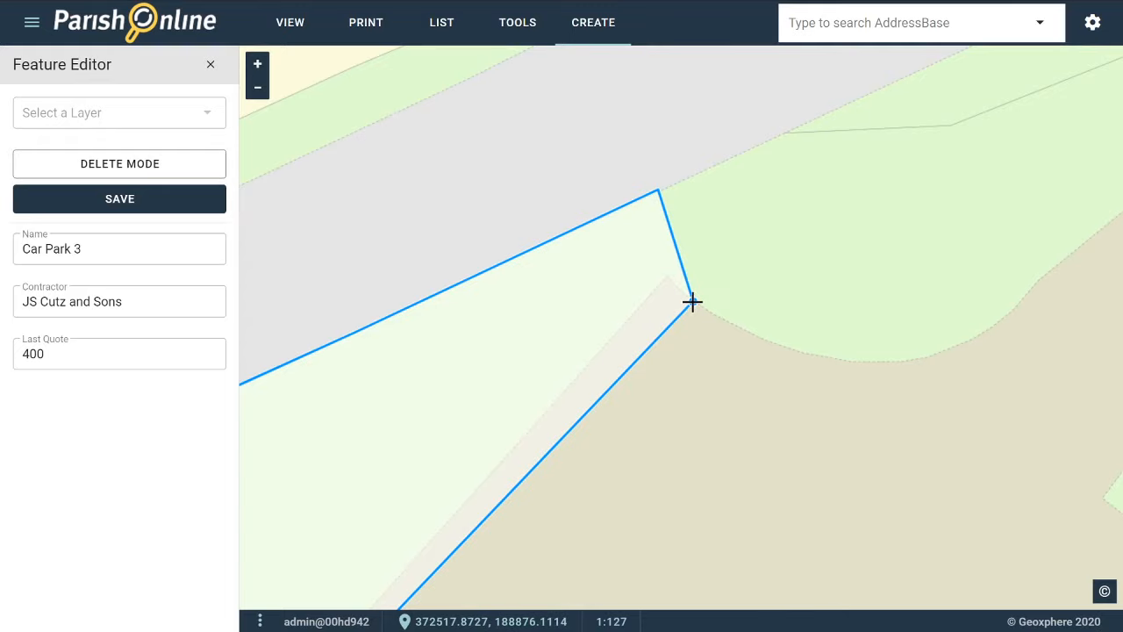
left_click_drag(692, 302, 664, 276)
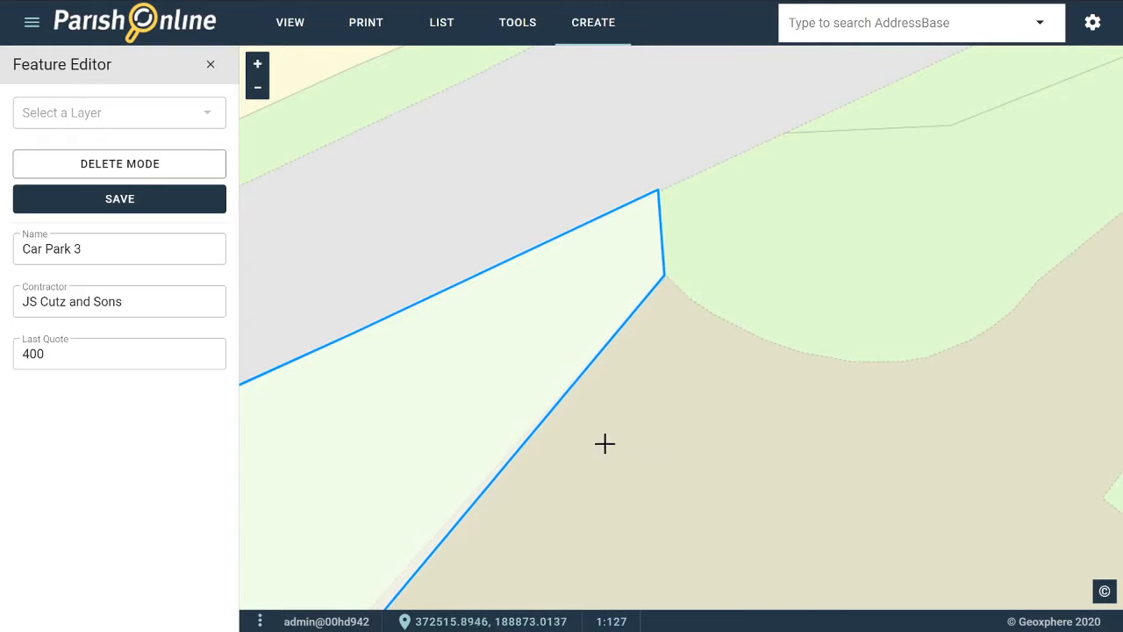
left_click_drag(605, 444, 735, 213)
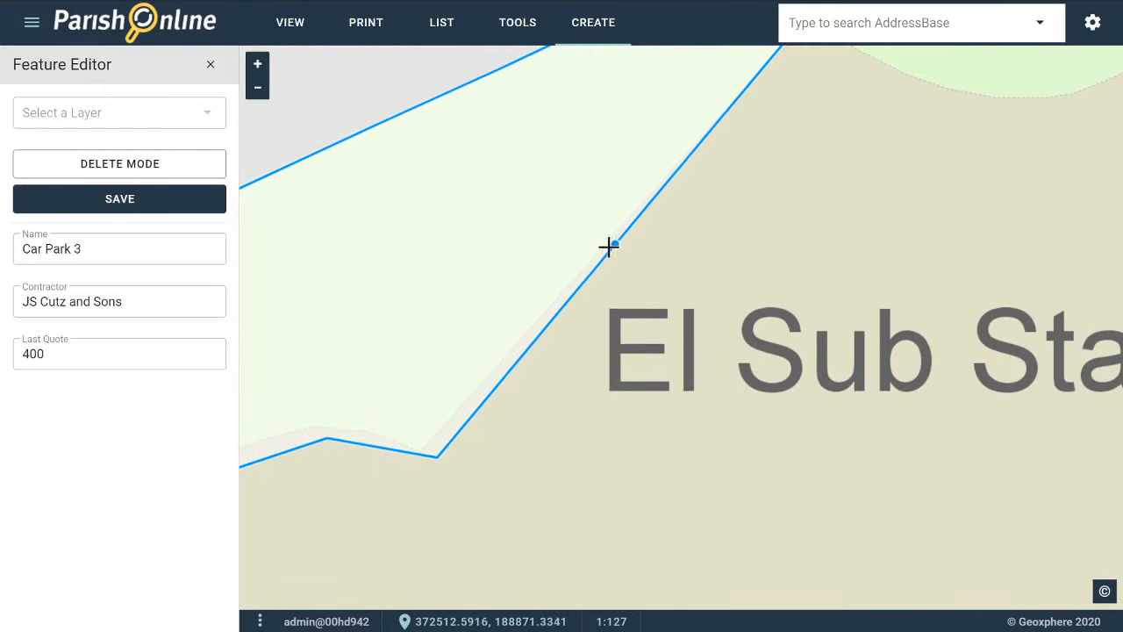
left_click_drag(606, 246, 540, 312)
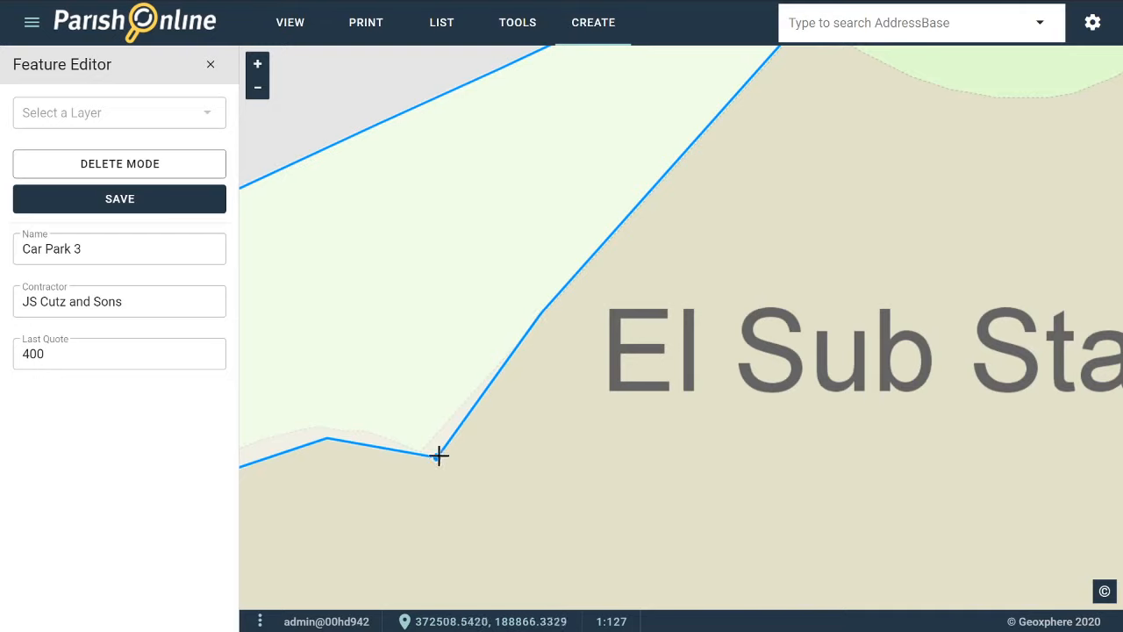
Fit the polygon's southern and south-western edges to the verge boundary by adding and moving vertices, and save the feature
left_click_drag(433, 456, 313, 427)
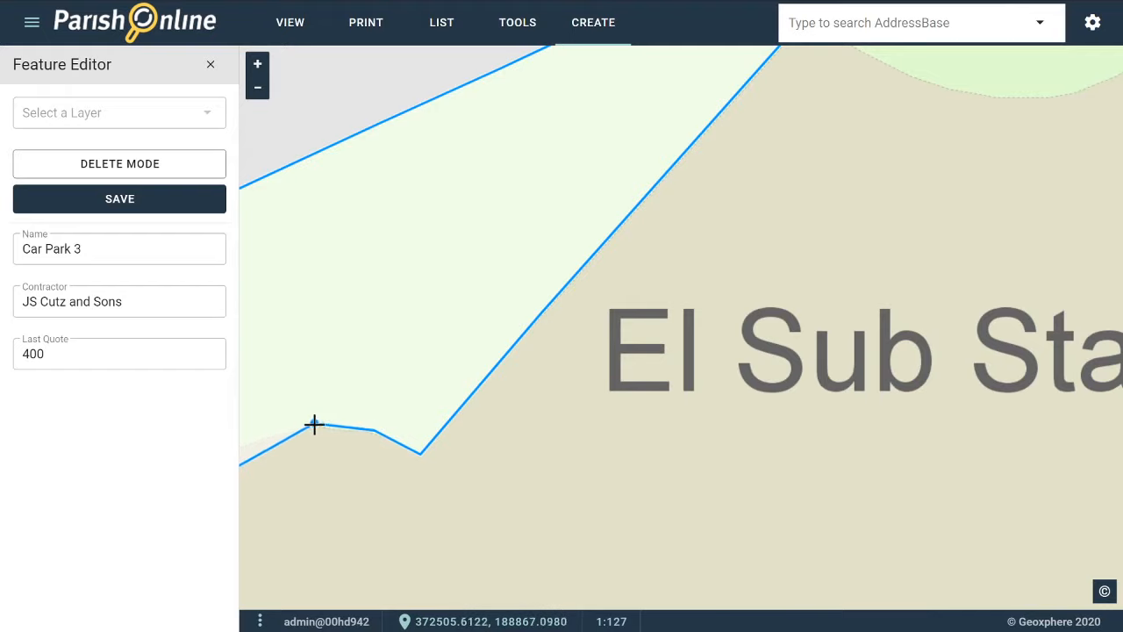
left_click_drag(341, 486, 805, 313)
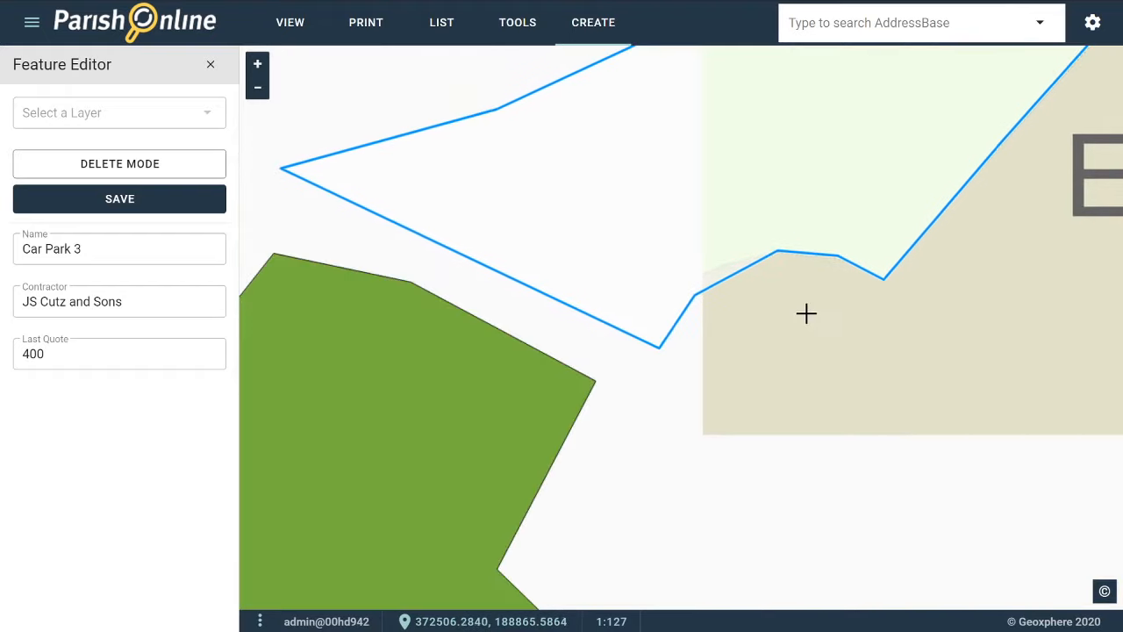
left_click_drag(693, 291, 678, 282)
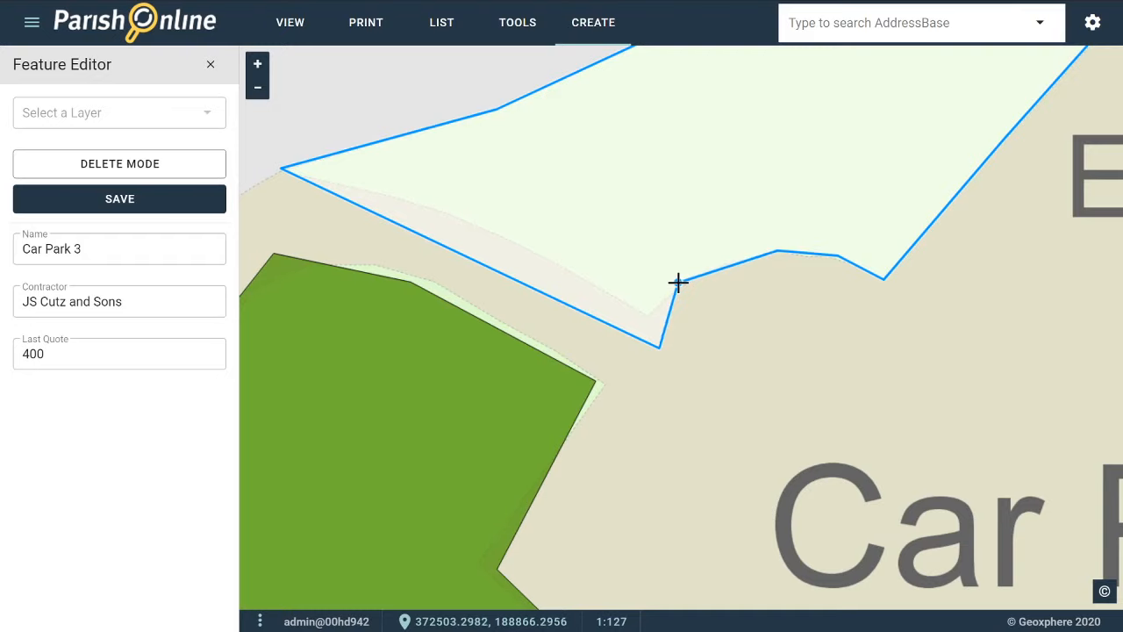
left_click_drag(659, 345, 650, 311)
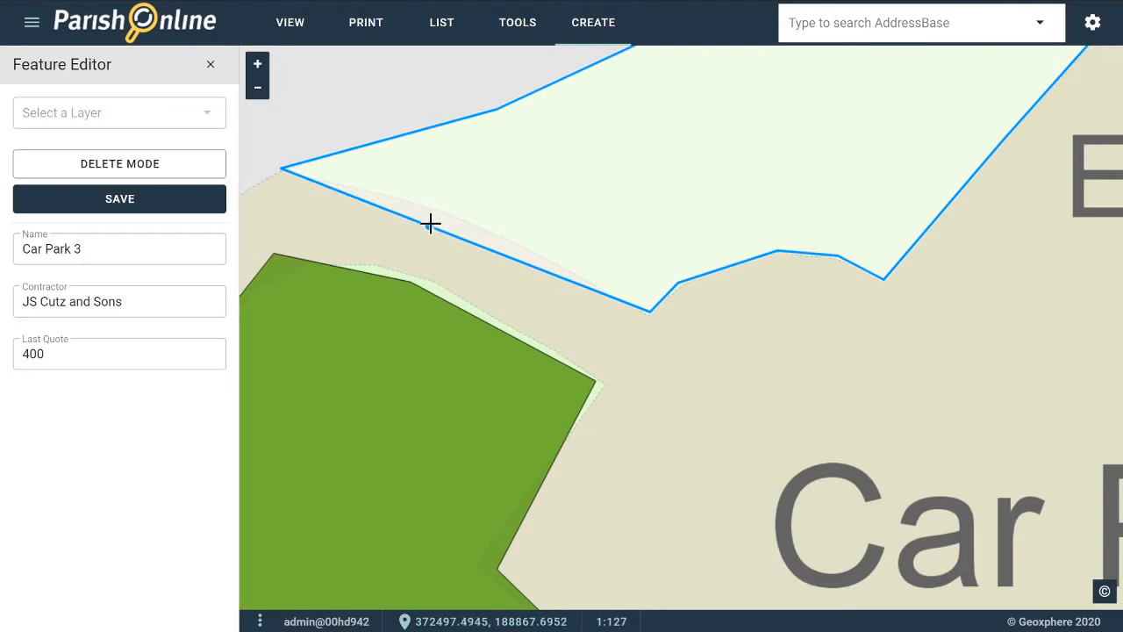
left_click_drag(431, 225, 437, 202)
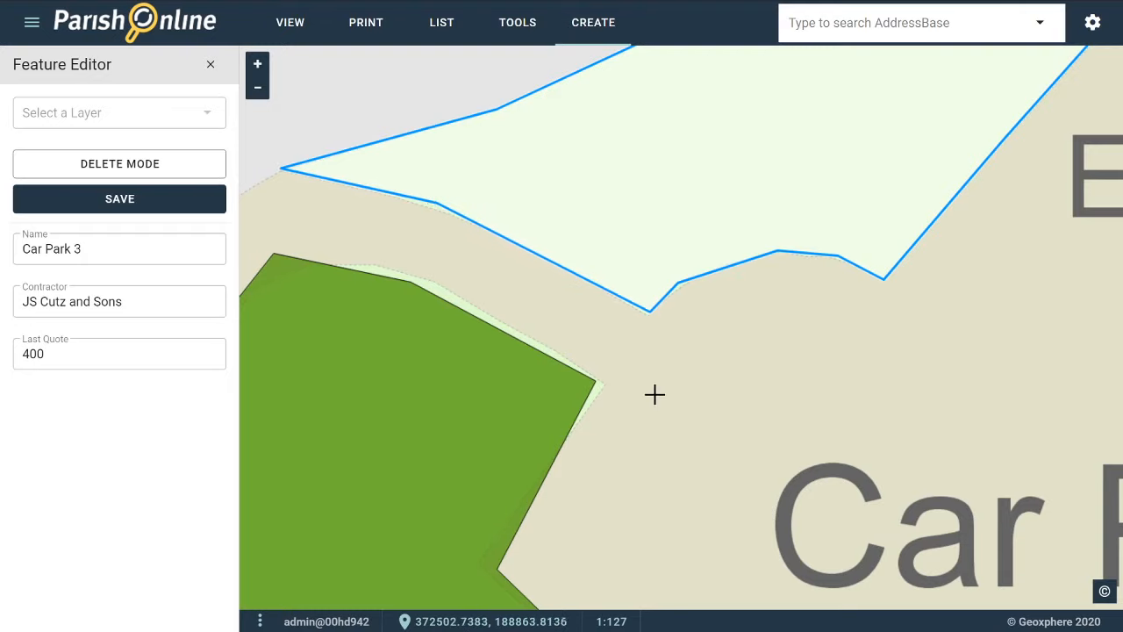
left_click_drag(713, 312, 697, 497)
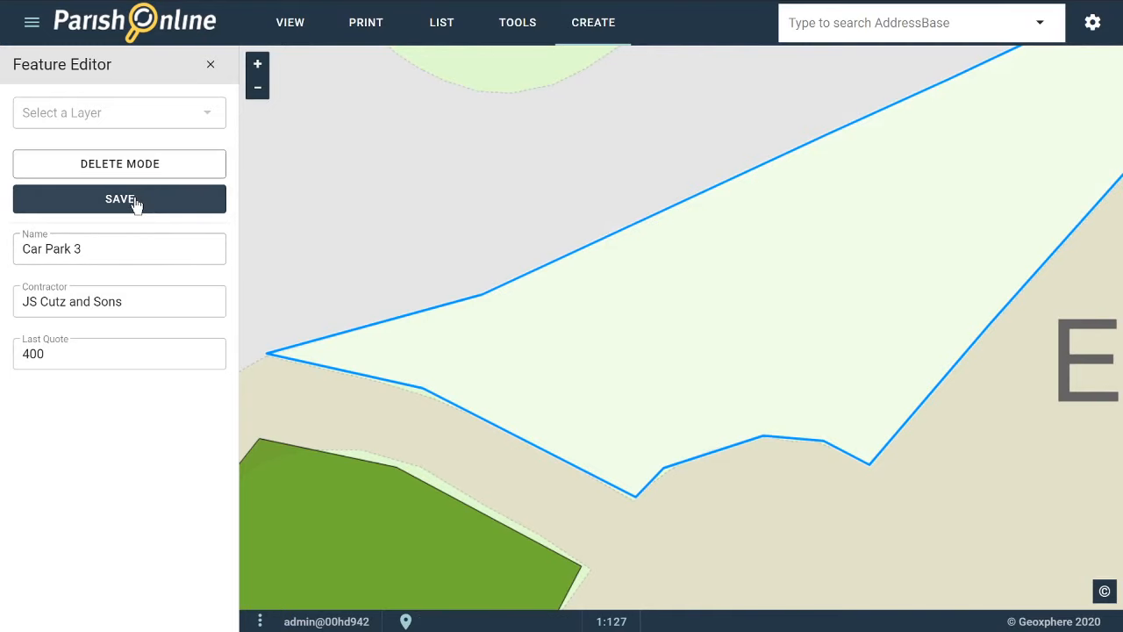
left_click(137, 205)
Reopen Car Park 3 for editing, distort its northern edge with extra vertices across the road, and discard the changes
scroll(551, 331, "down", 2)
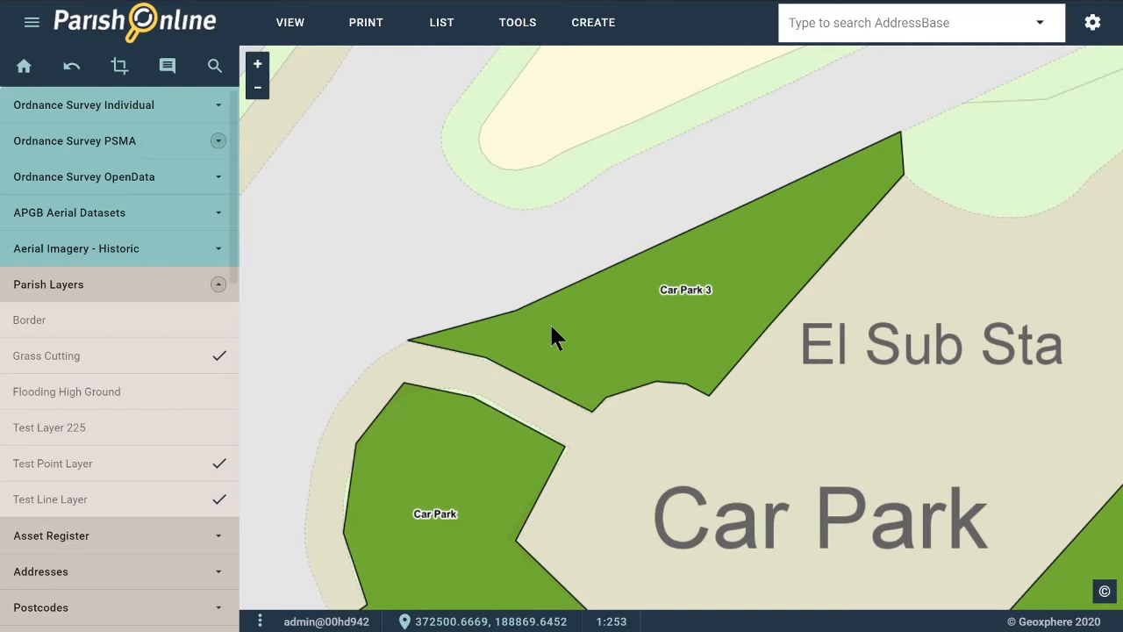
left_click(628, 313)
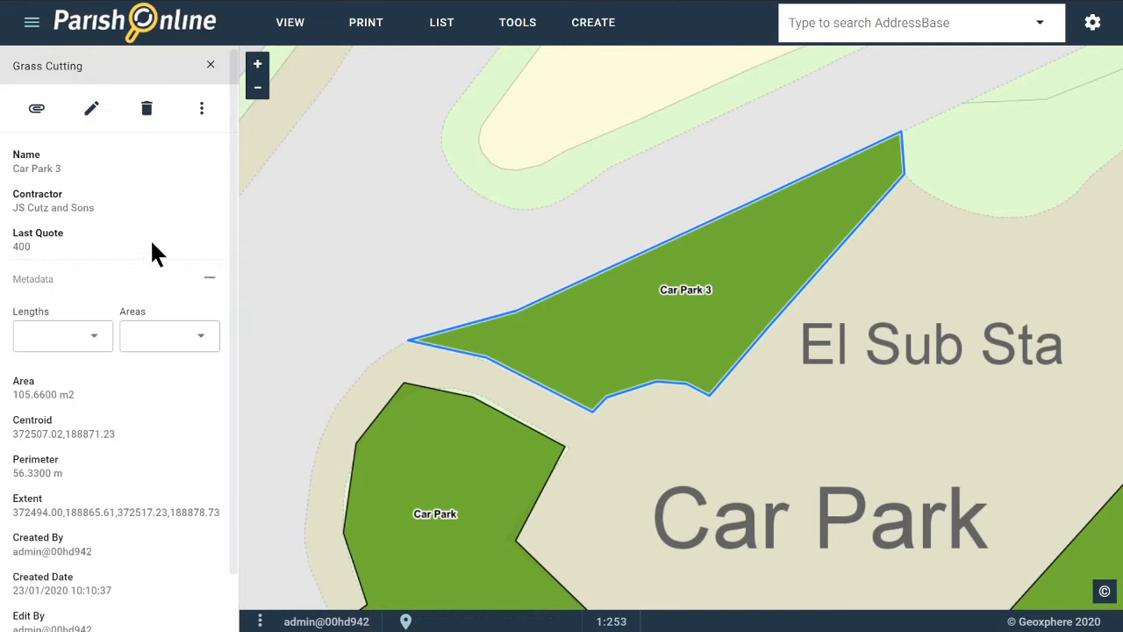
left_click(92, 113)
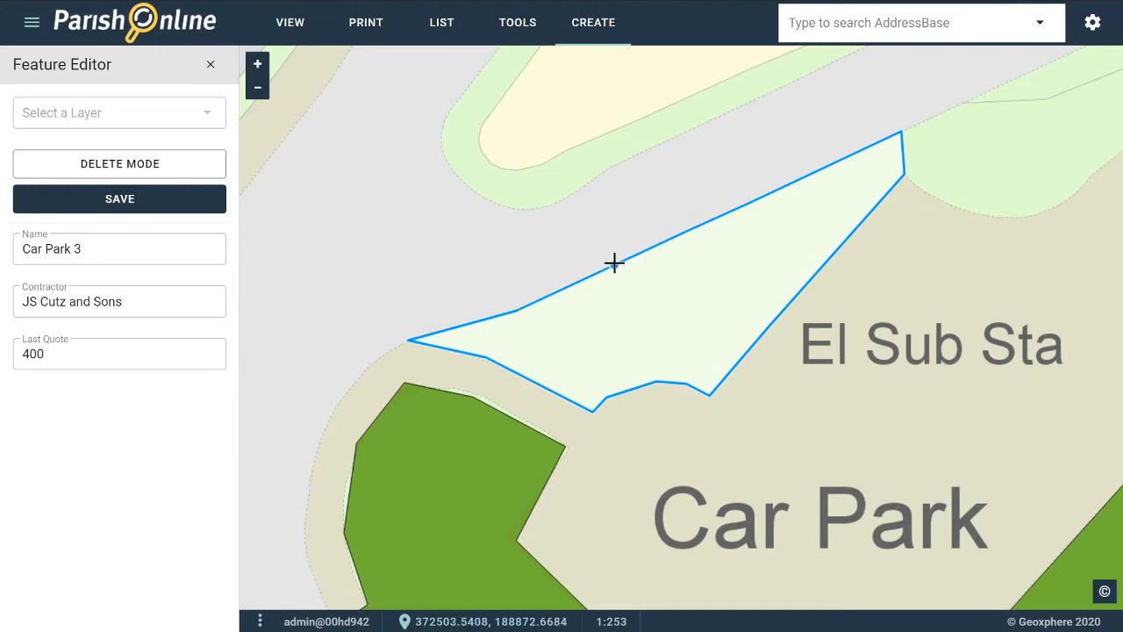
left_click_drag(612, 262, 582, 173)
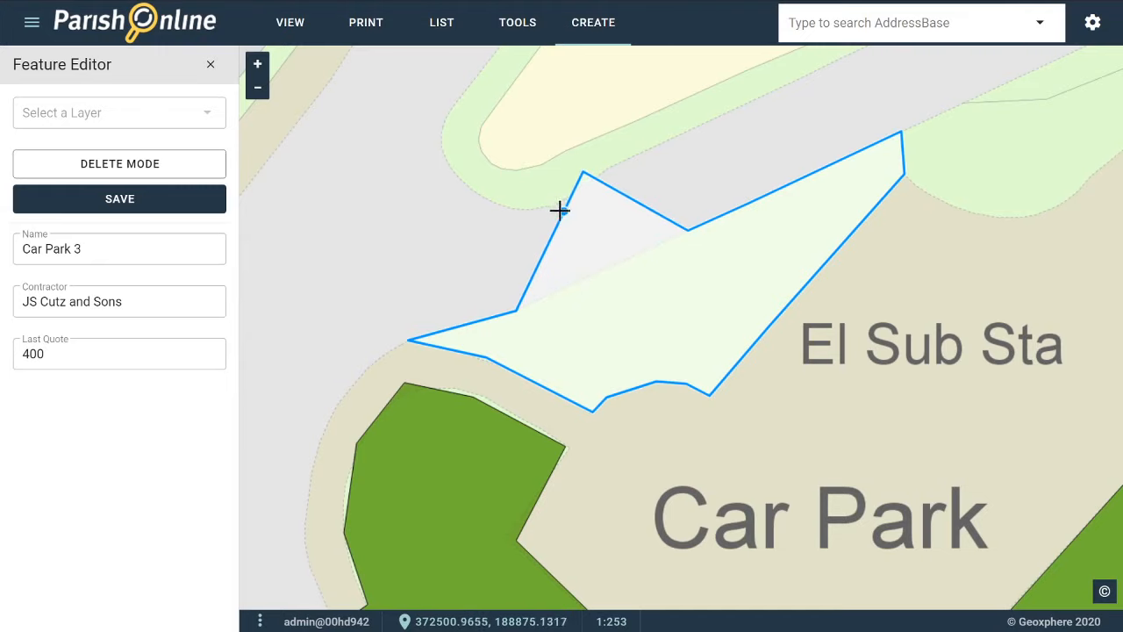
left_click_drag(559, 209, 519, 193)
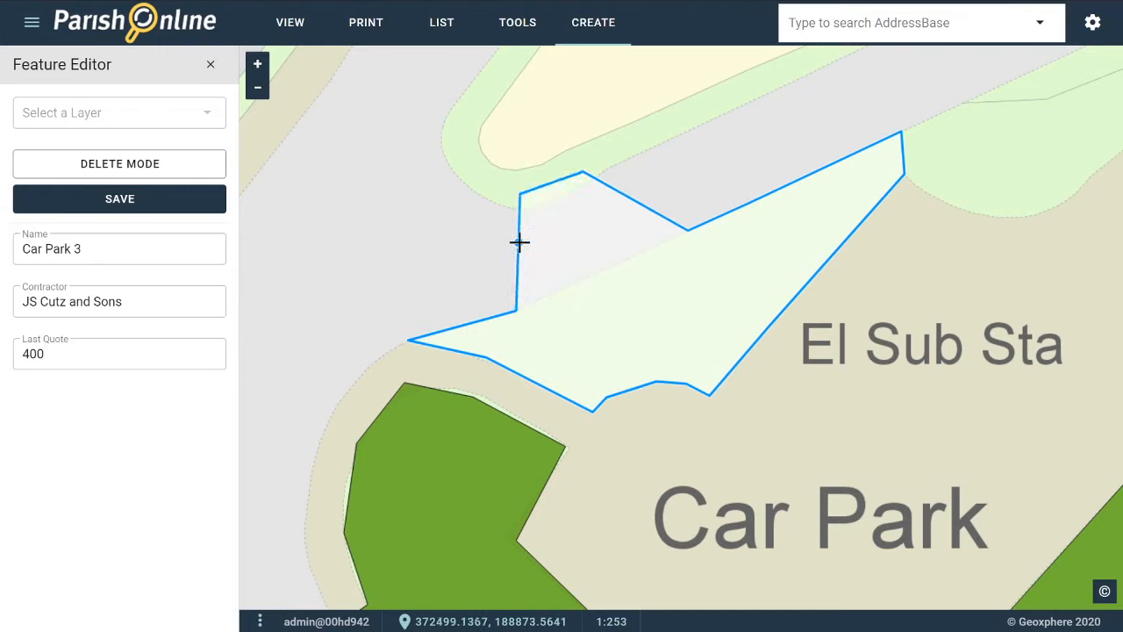
left_click_drag(519, 240, 571, 286)
mouse_move(550, 246)
left_mouse_down()
mouse_move(500, 270)
mouse_move(535, 238)
mouse_move(554, 246)
left_mouse_up()
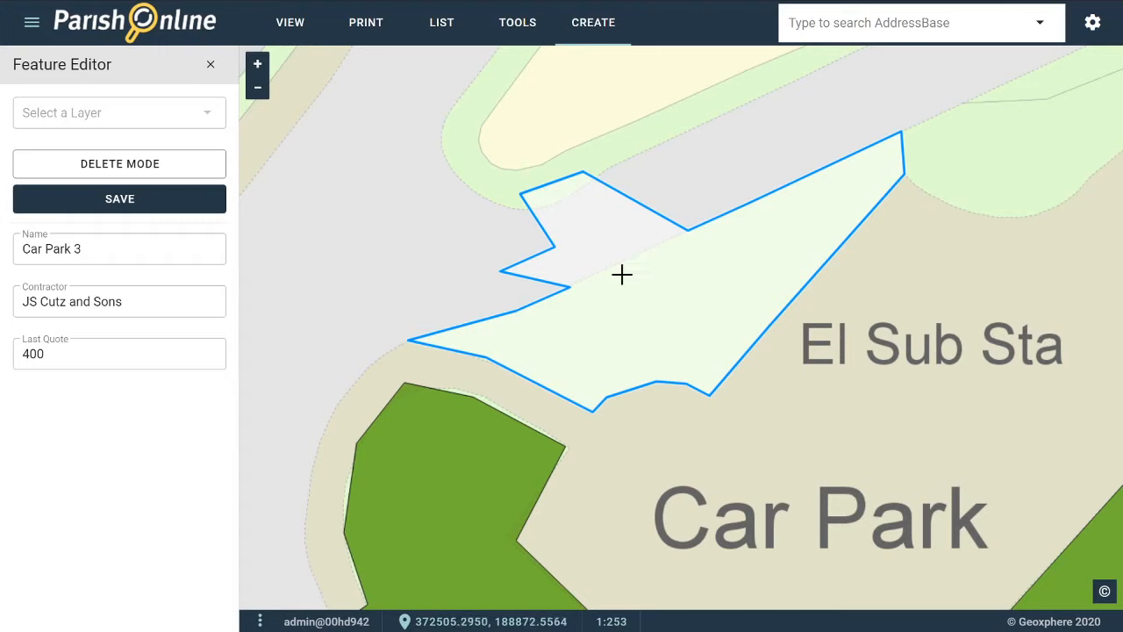
left_click(209, 68)
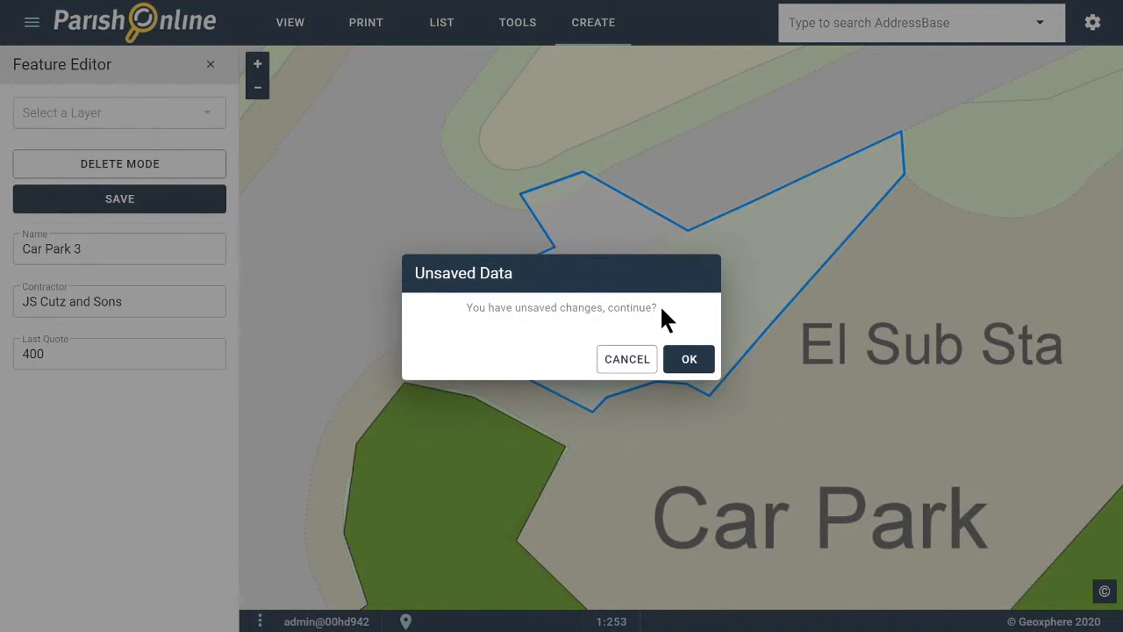
left_click(689, 365)
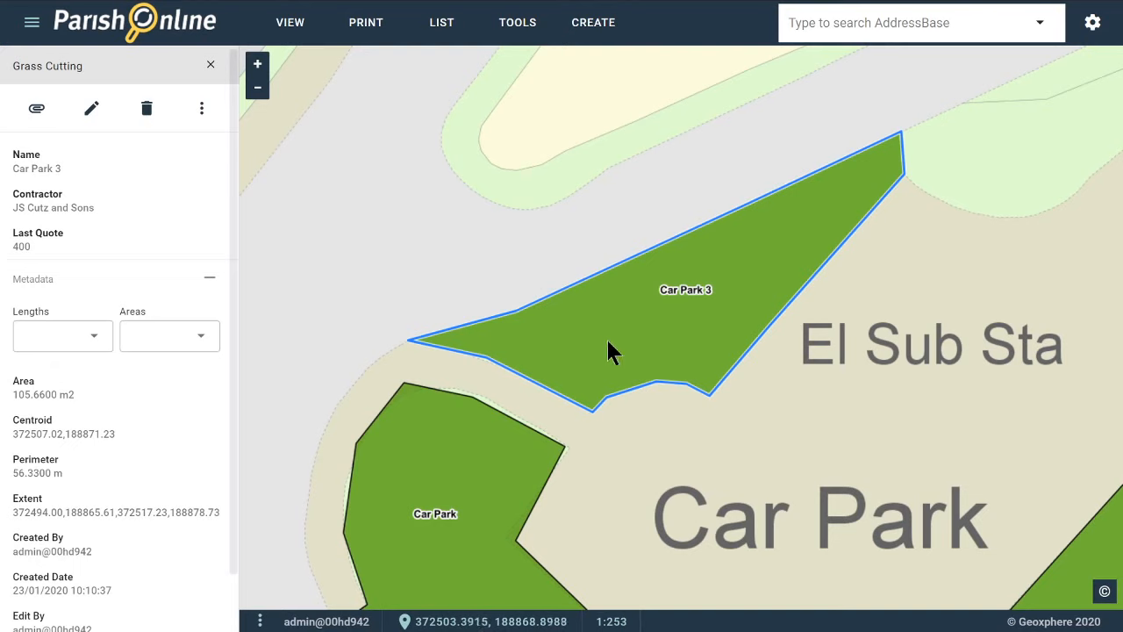
Open the Test Line Layer's road line west of Junction for editing
scroll(603, 340, "down", 1)
scroll(604, 348, "down", 1)
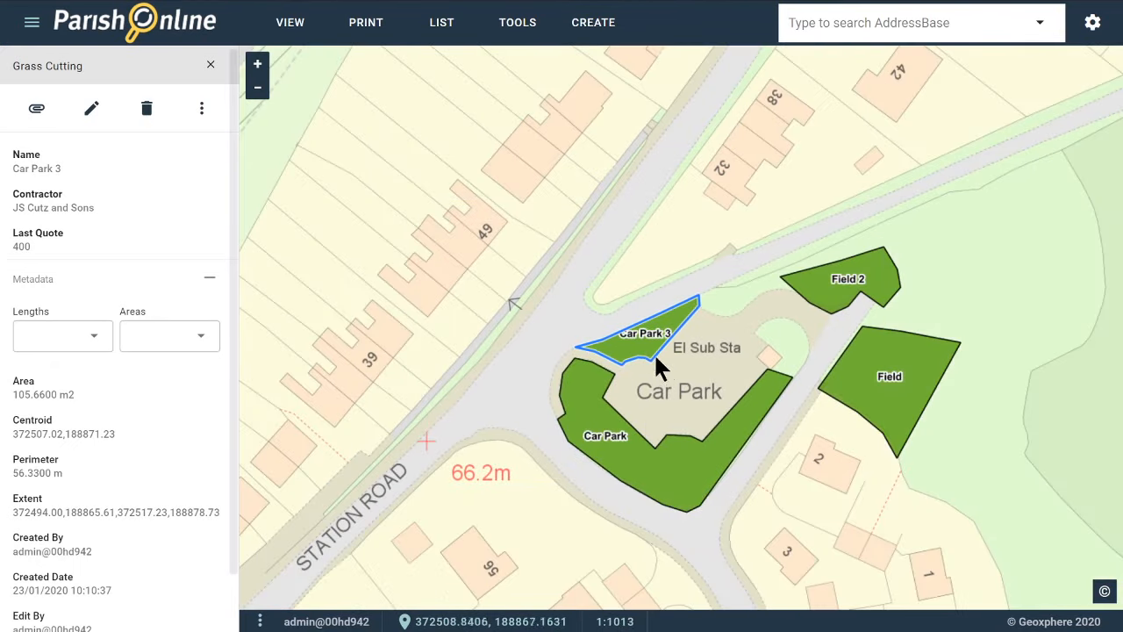
scroll(654, 352, "down", 2)
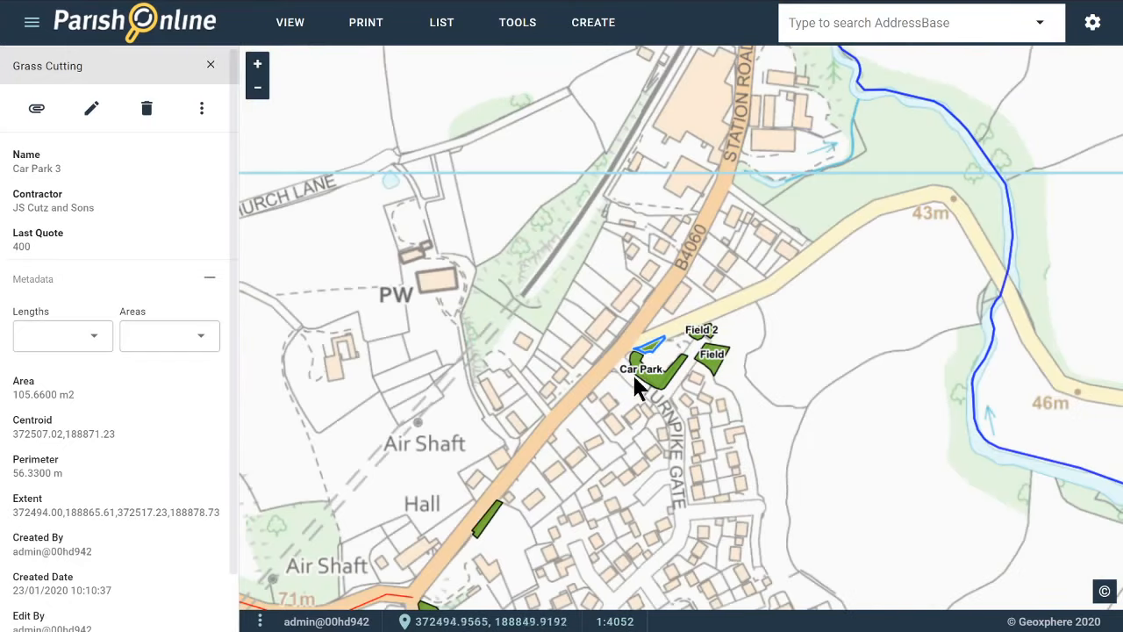
left_click_drag(548, 417, 893, 153)
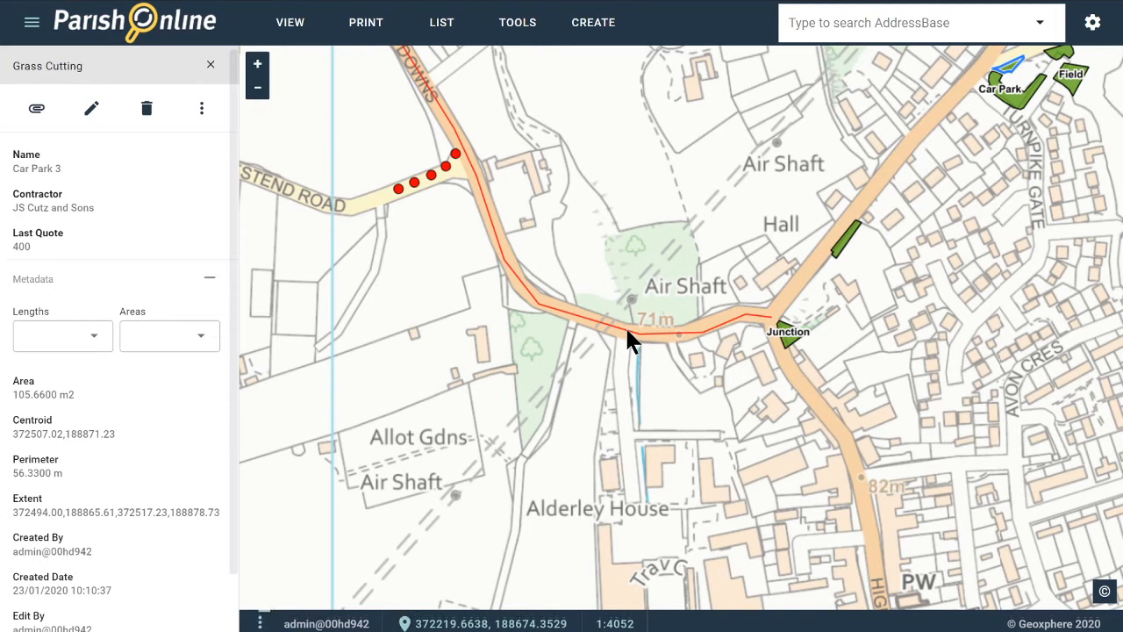
left_click(626, 330)
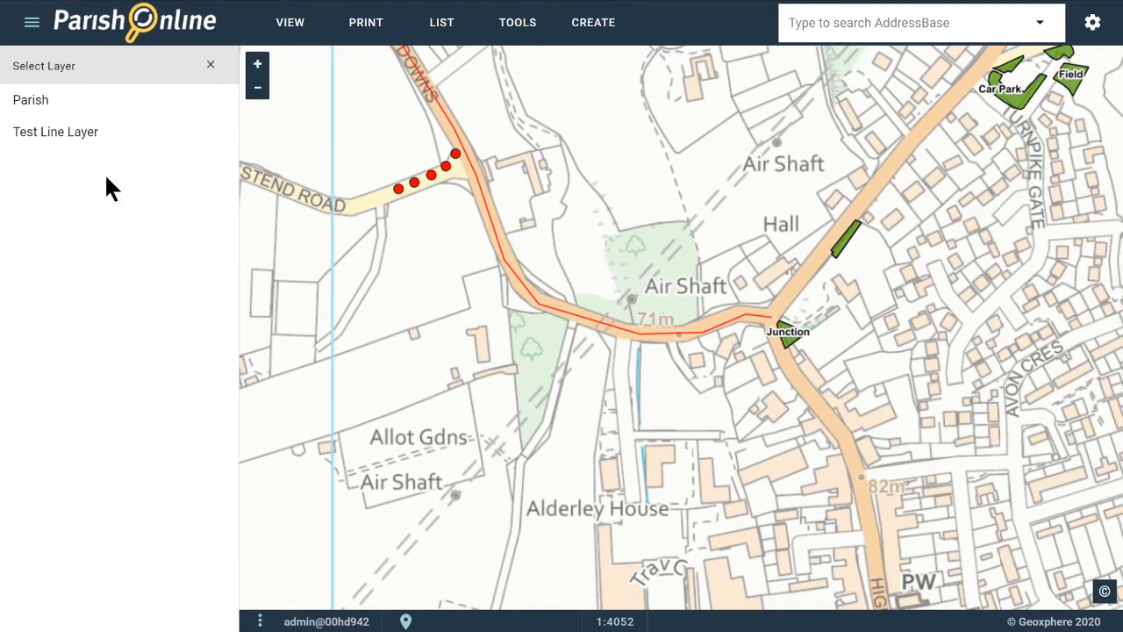
left_click(80, 136)
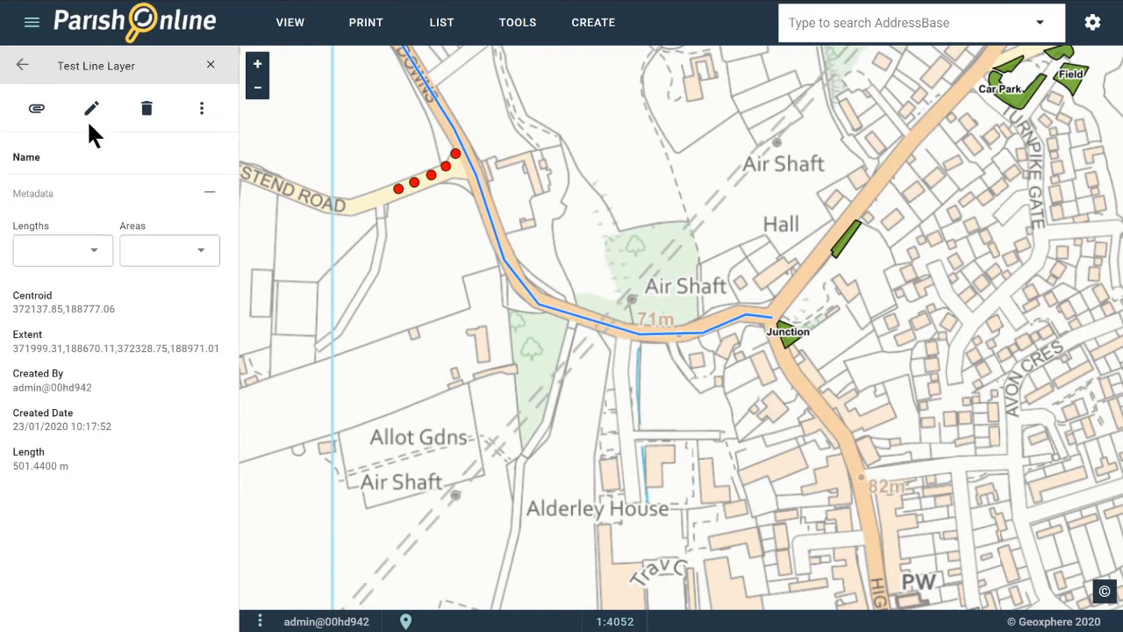
left_click(93, 107)
Fit the line to the road by moving the vertex south of Air Shaft onto the carriageway and adding one east of GP
scroll(631, 326, "up", 3)
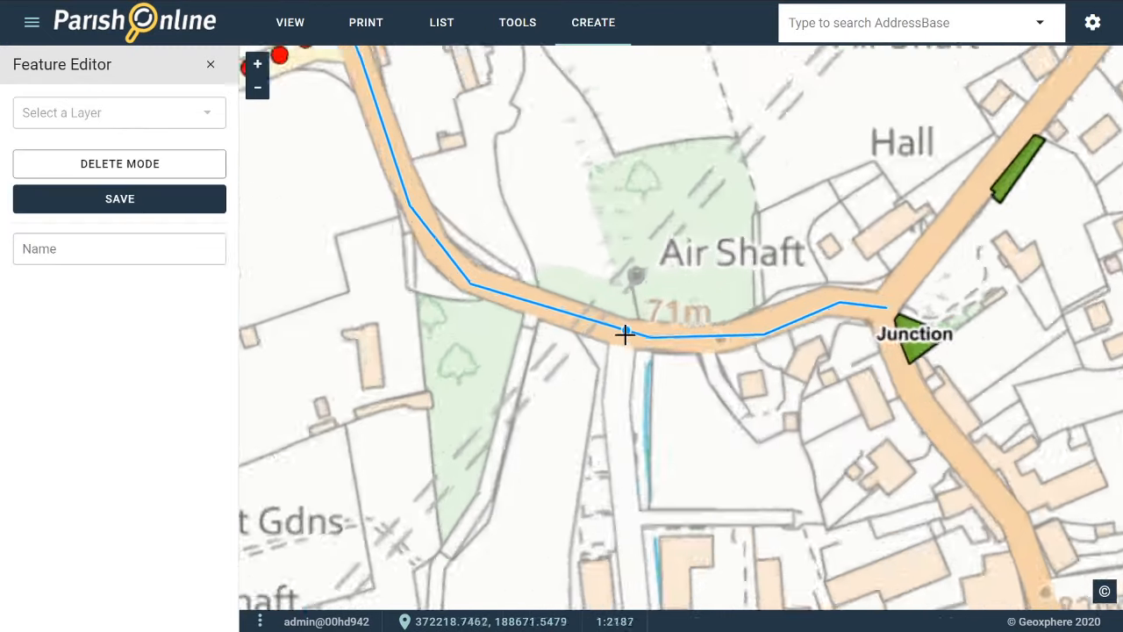
scroll(626, 332, "down", 1)
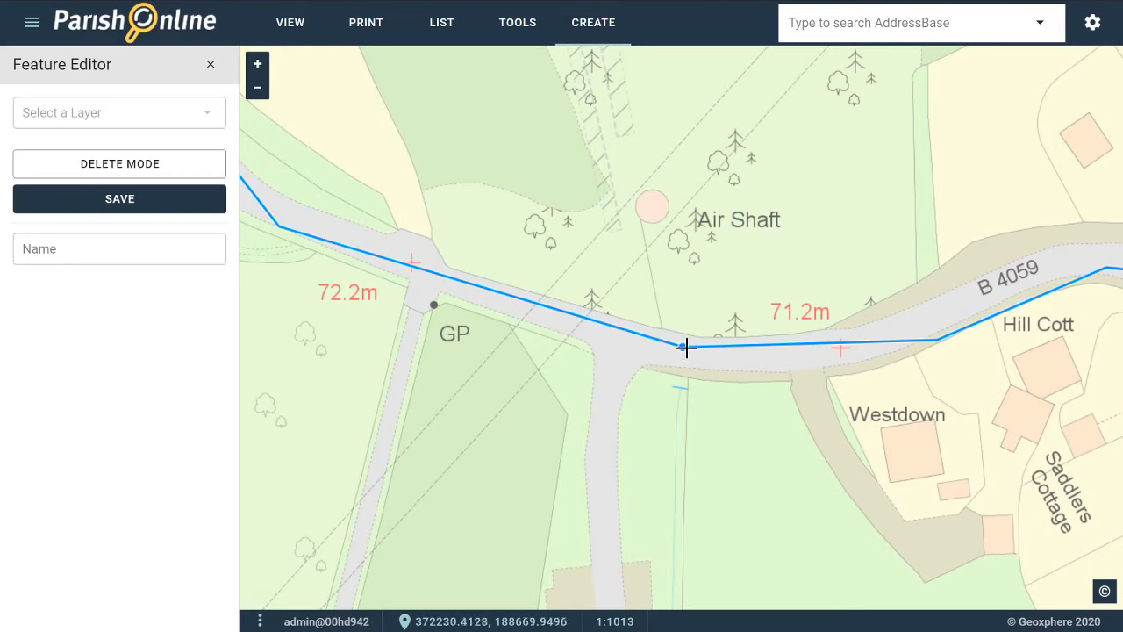
left_click_drag(686, 347, 717, 356)
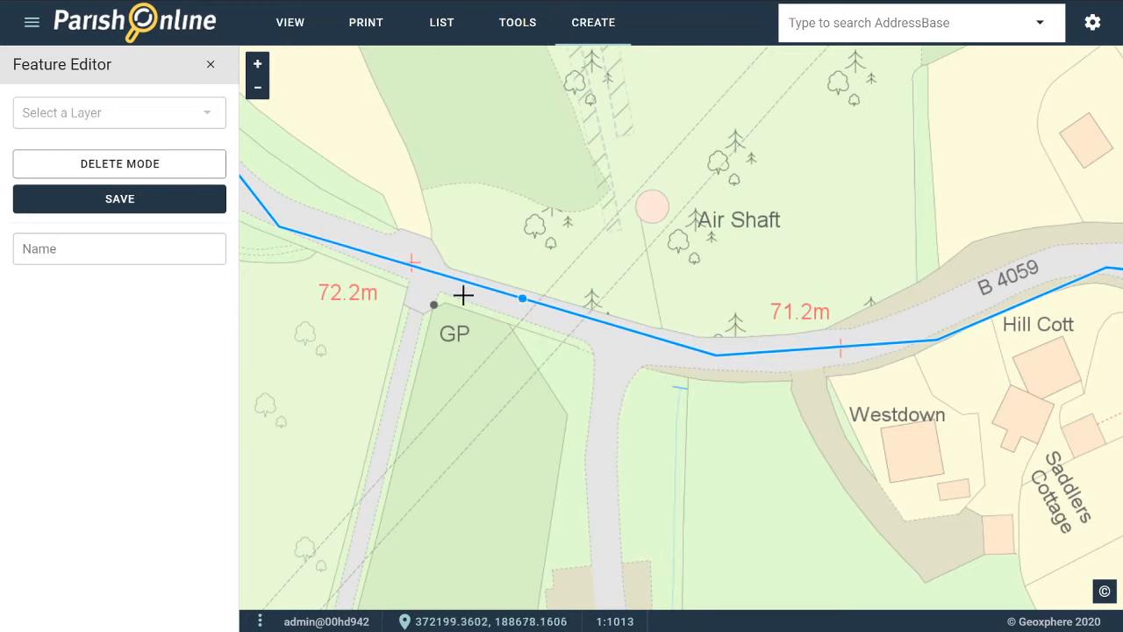
mouse_move(505, 291)
left_mouse_down()
mouse_move(501, 301)
mouse_move(518, 305)
left_mouse_up()
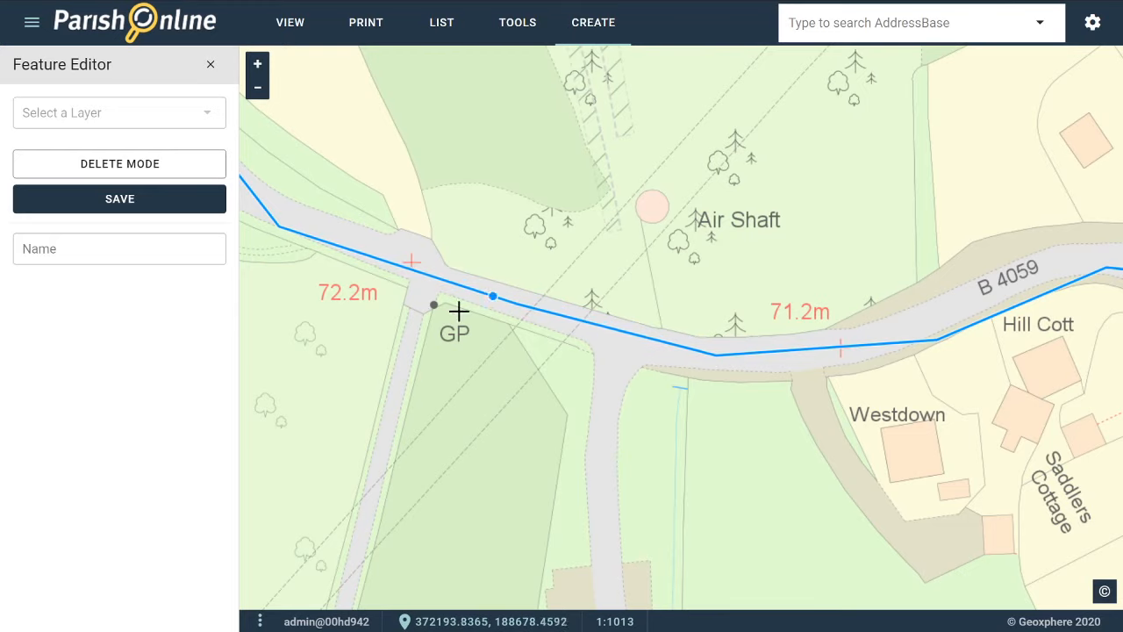
left_click_drag(334, 301, 709, 405)
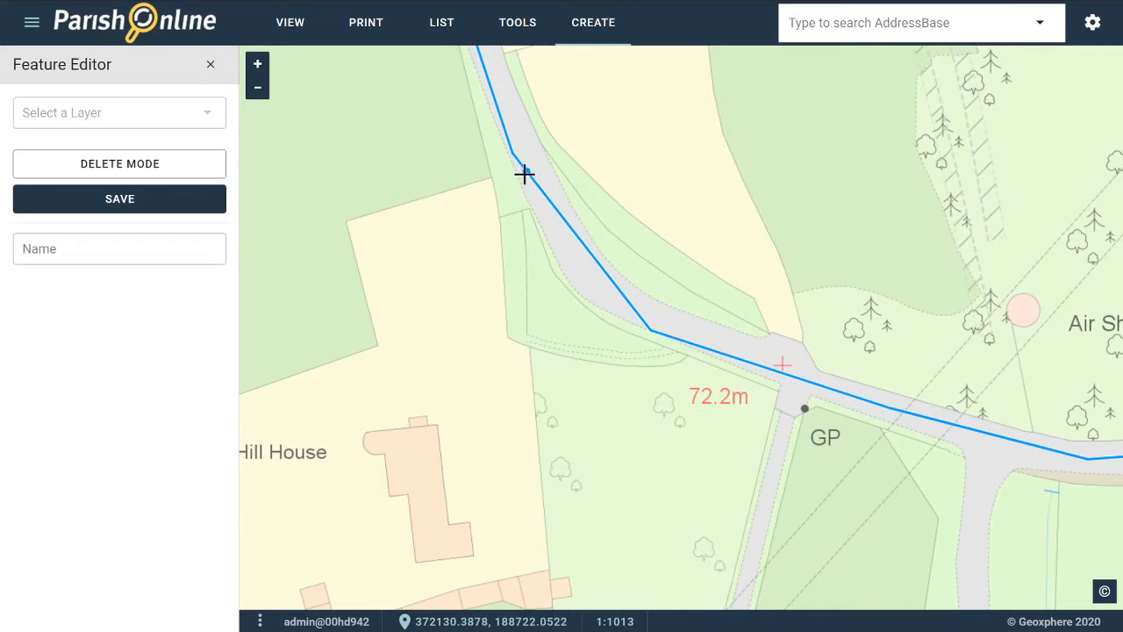
left_click_drag(524, 174, 649, 327)
Move the vertex at the road bend north-west of GP onto the carriageway, add vertices to follow the curve, and save the line
scroll(606, 286, "down", 2)
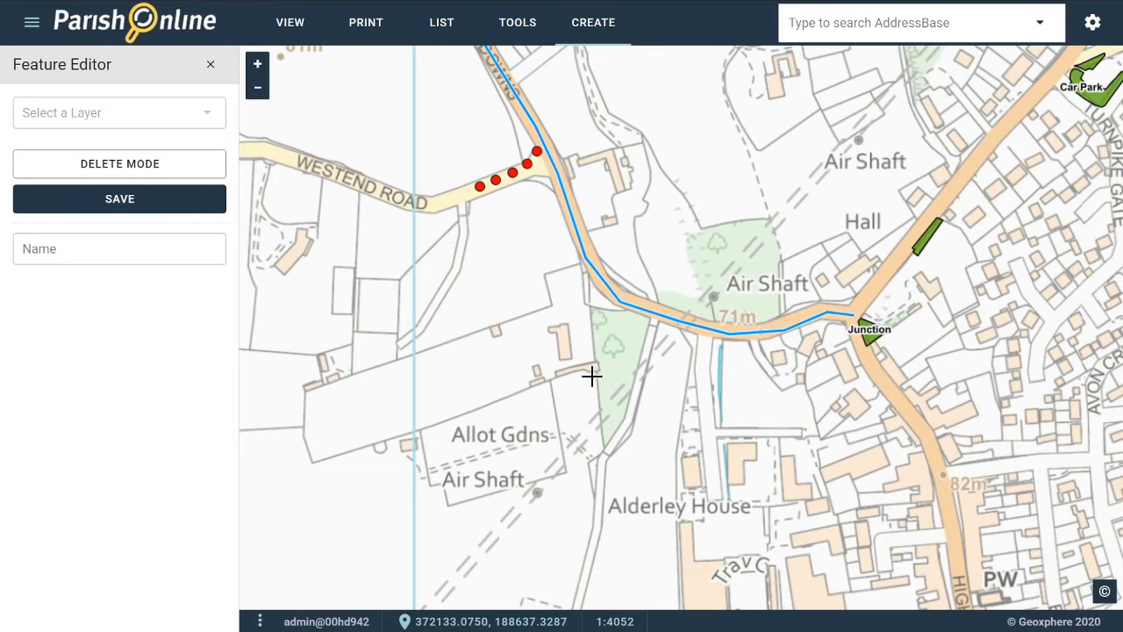
scroll(650, 301, "down", 2)
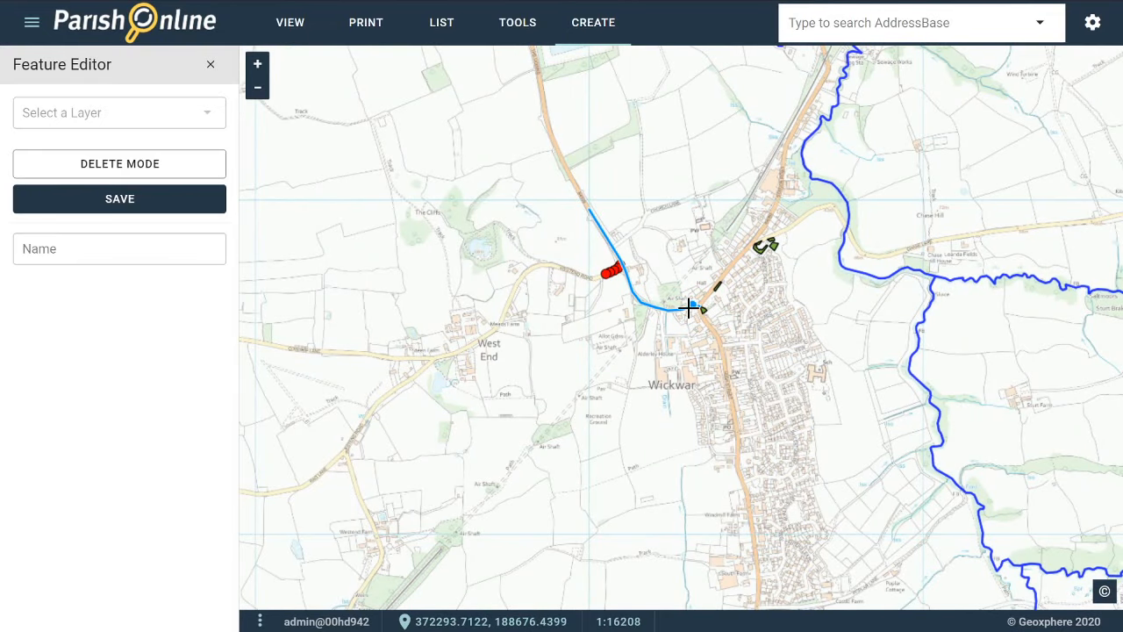
scroll(652, 311, "up", 3)
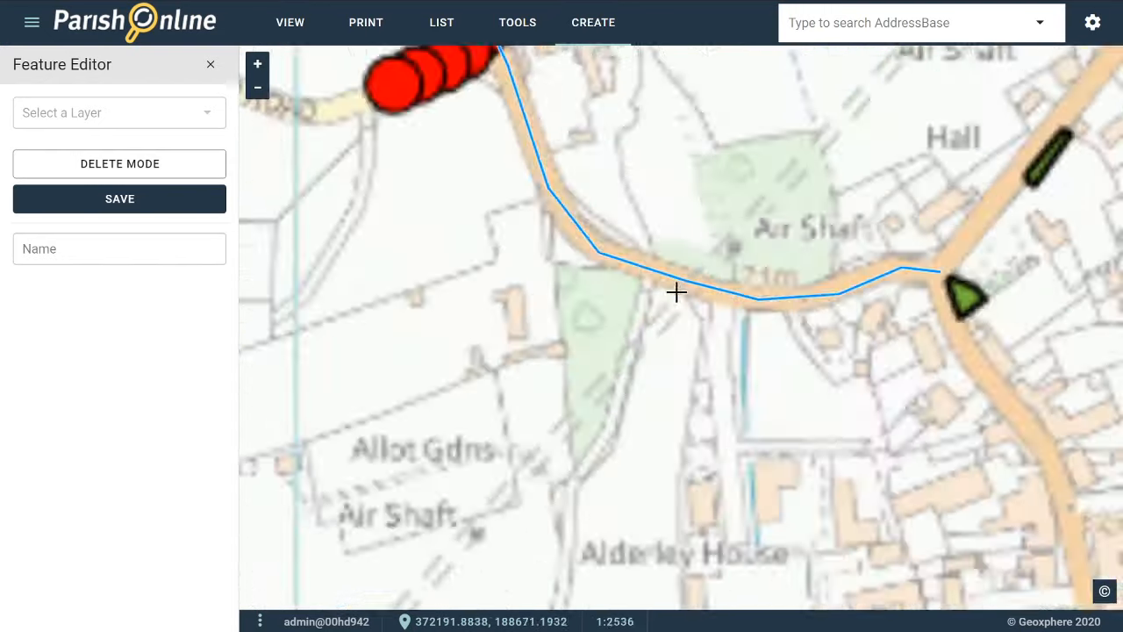
scroll(663, 243, "up", 2)
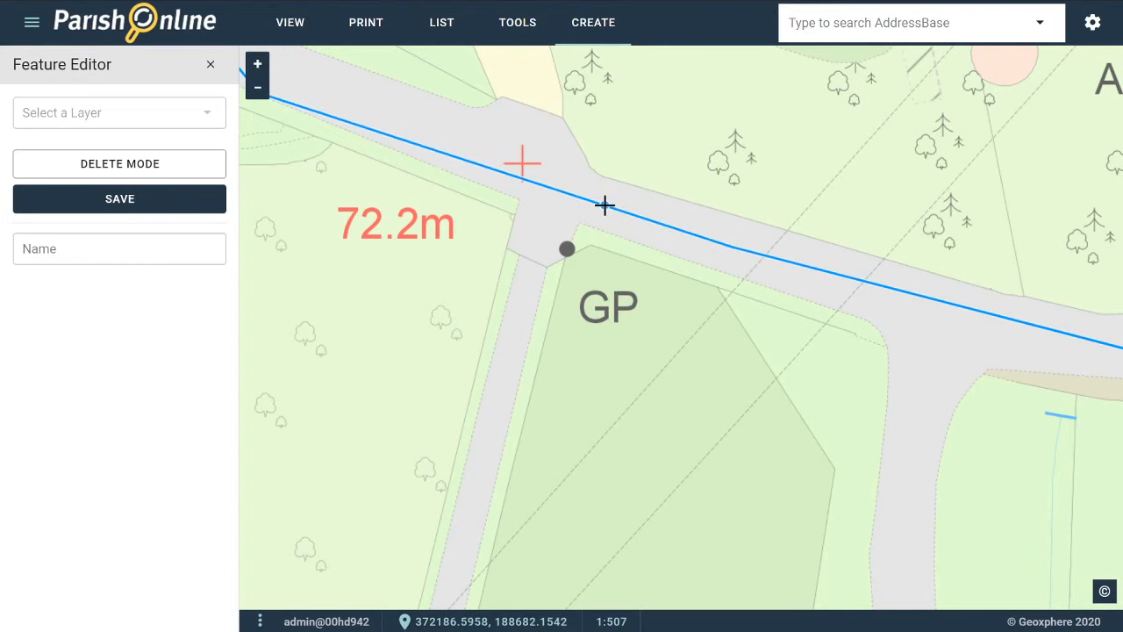
left_click_drag(469, 212, 737, 401)
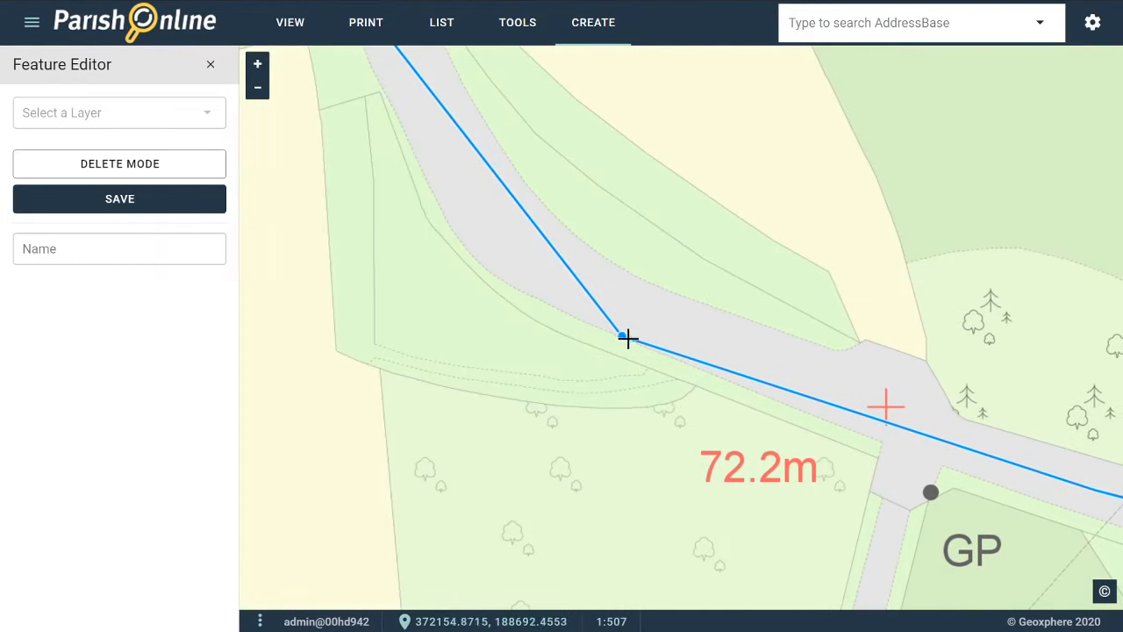
left_click_drag(625, 336, 659, 314)
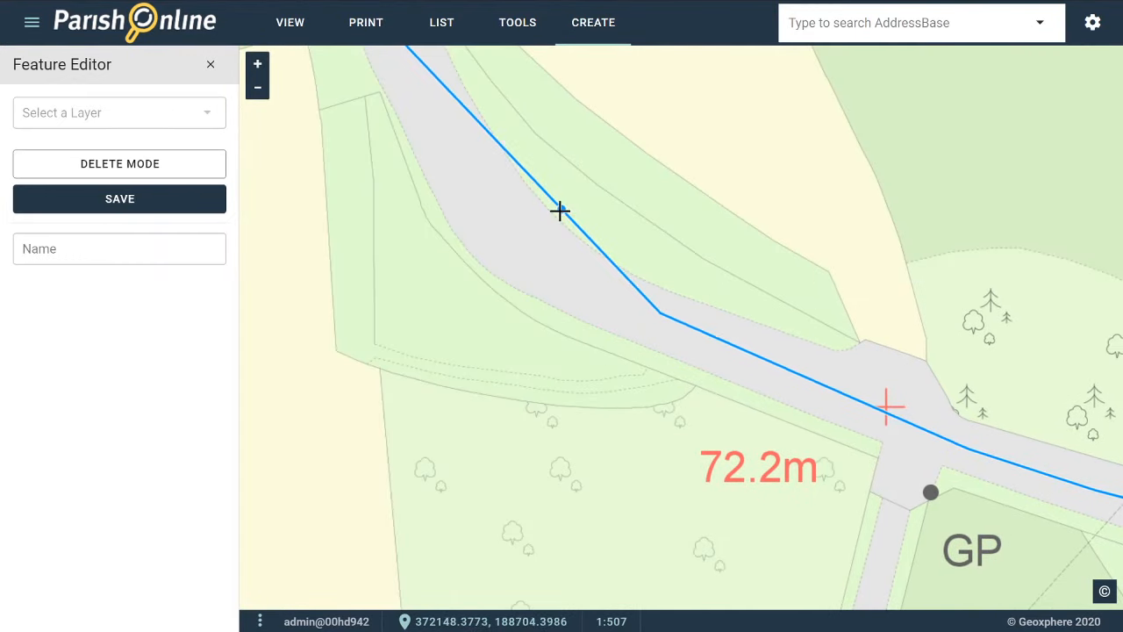
left_click_drag(559, 210, 509, 233)
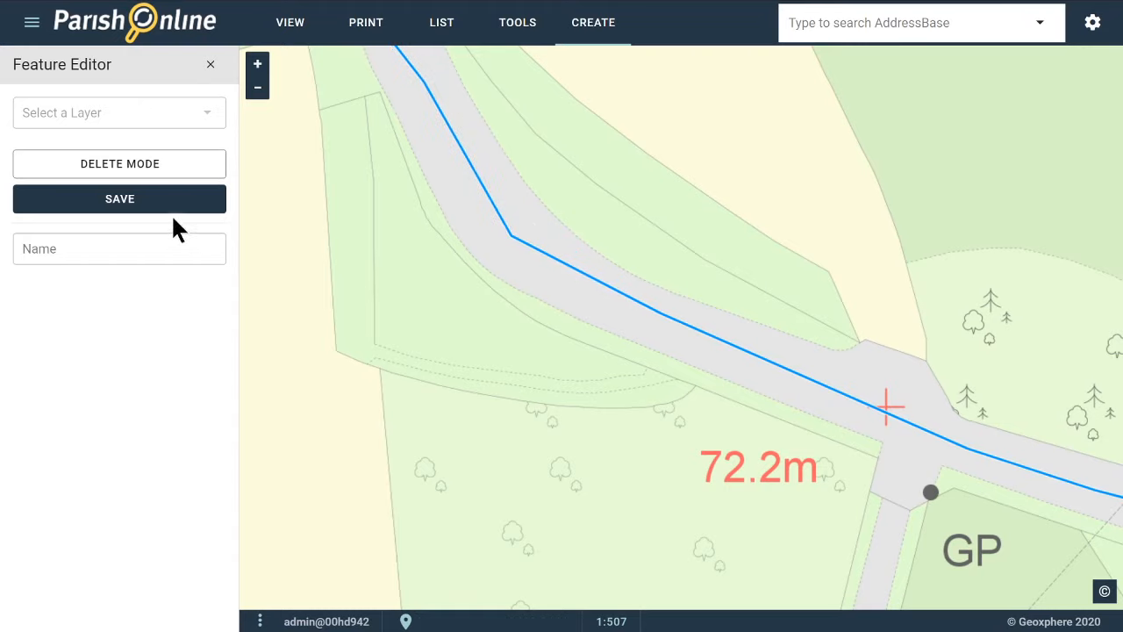
left_click(129, 204)
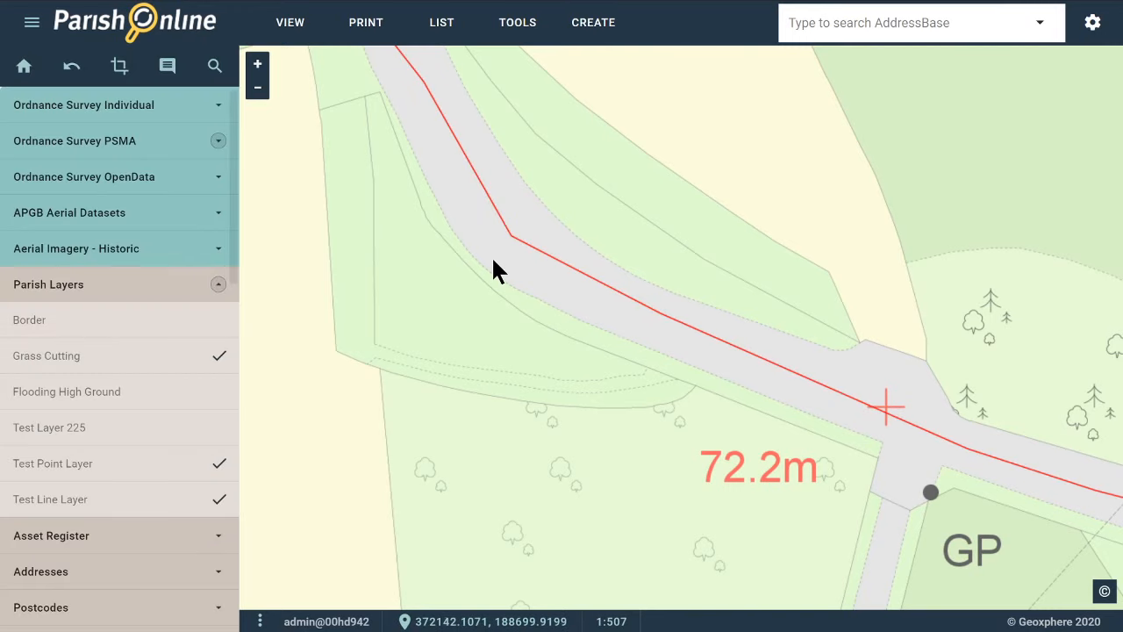
Check the edited line's length and edit metadata, and close its details
left_click(571, 269)
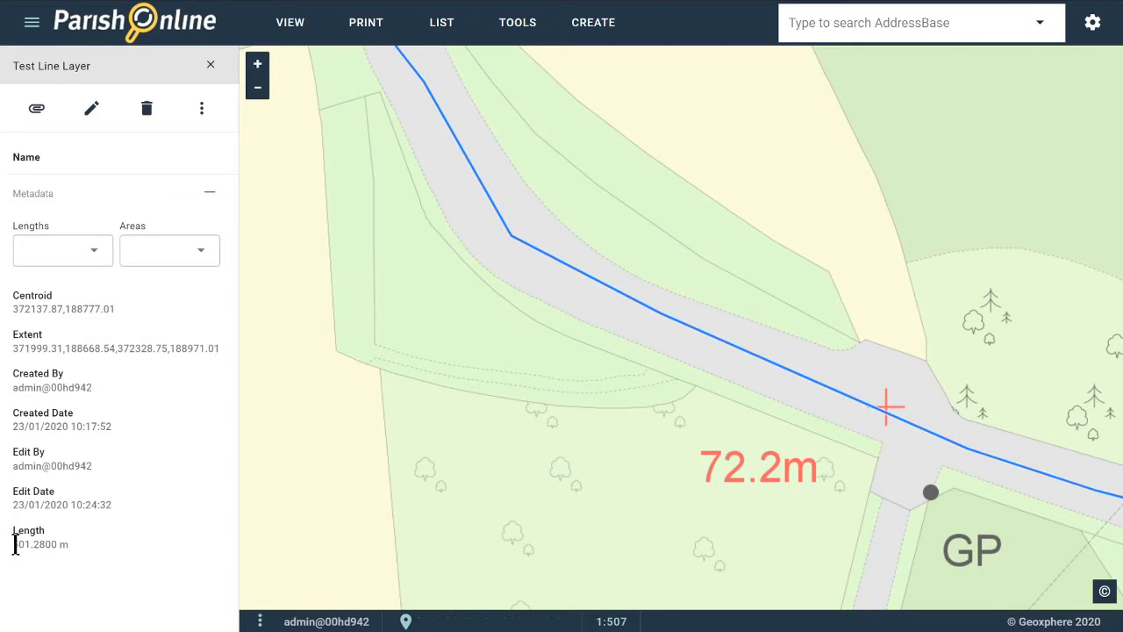
triple_click(95, 538)
left_click(93, 544)
left_click(211, 67)
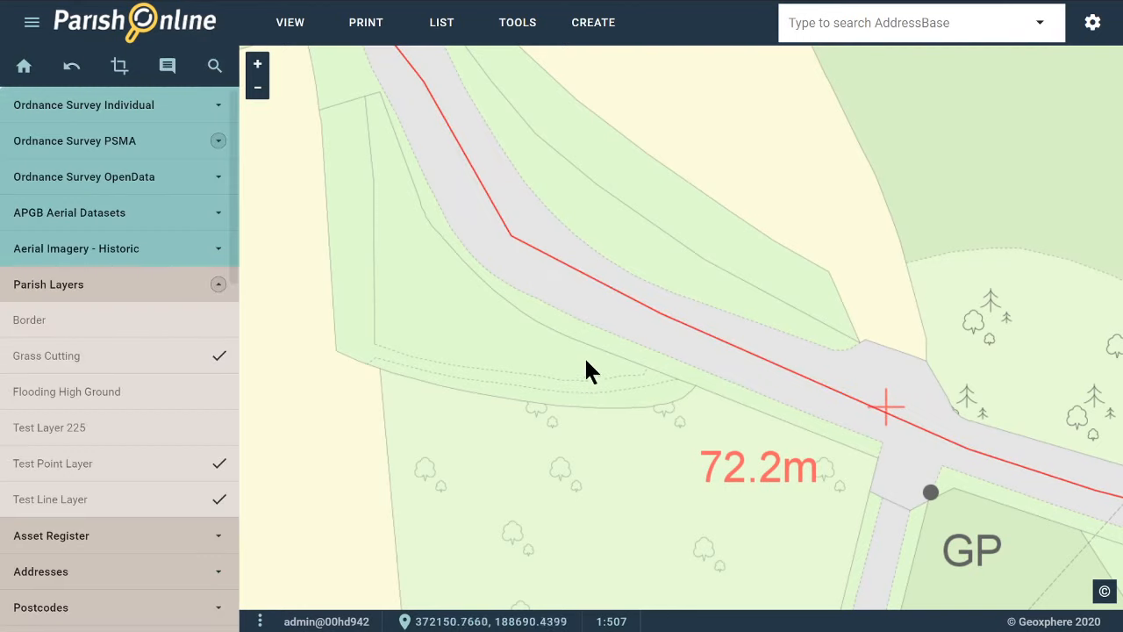
scroll(619, 308, "down", 2)
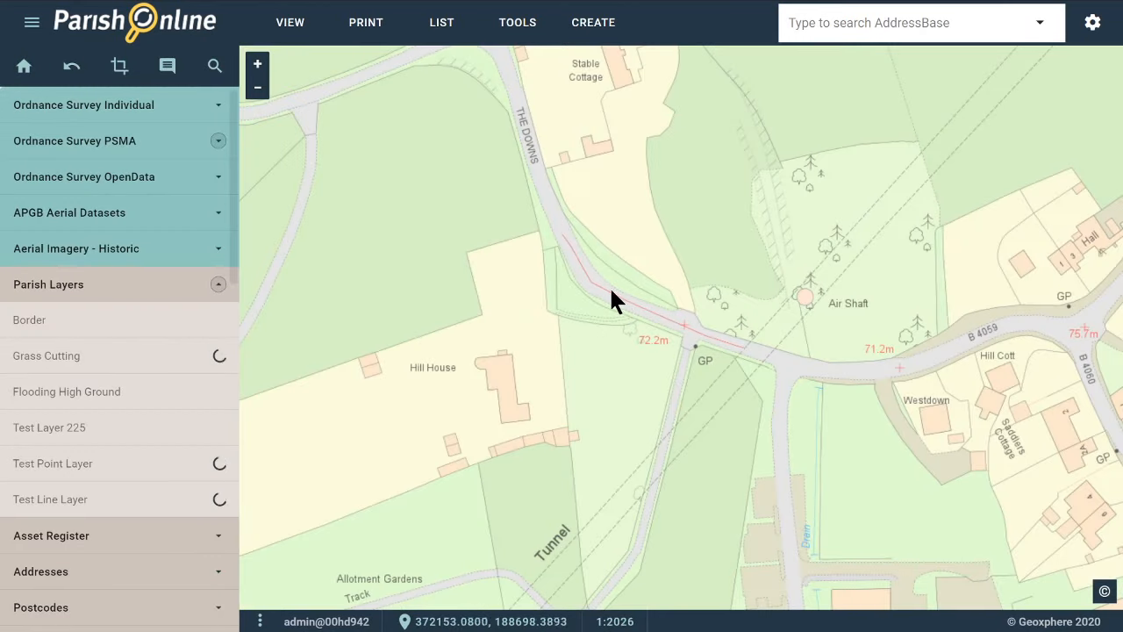
Move the westernmost Test Point Layer point a short way south-west along the verge of Westend Road and save it
left_click_drag(433, 145, 527, 439)
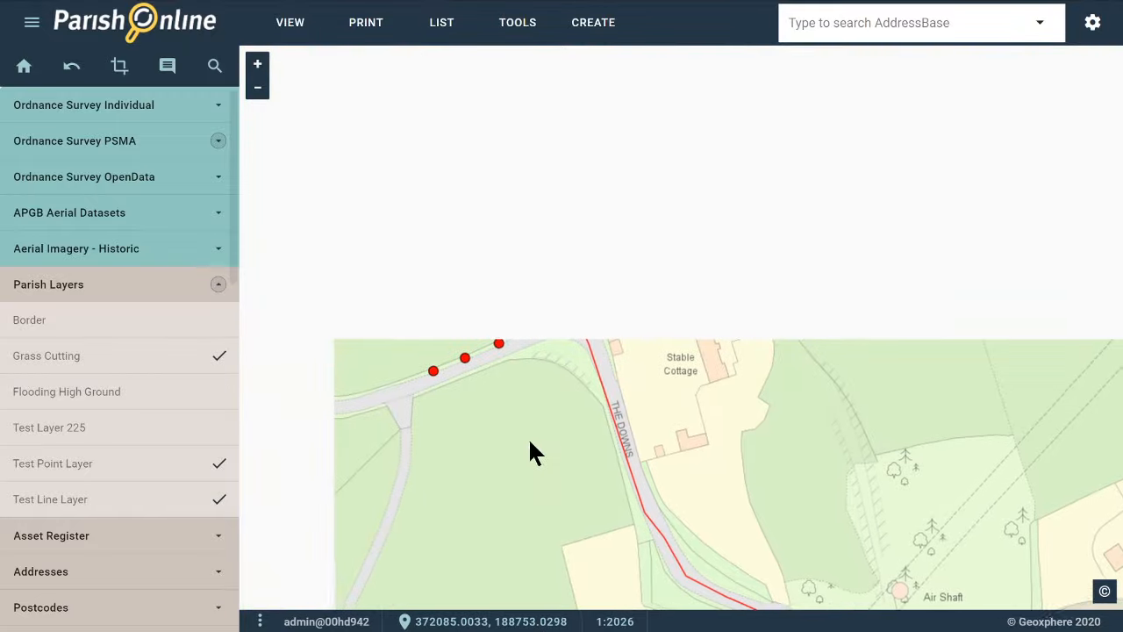
scroll(357, 400, "up", 3)
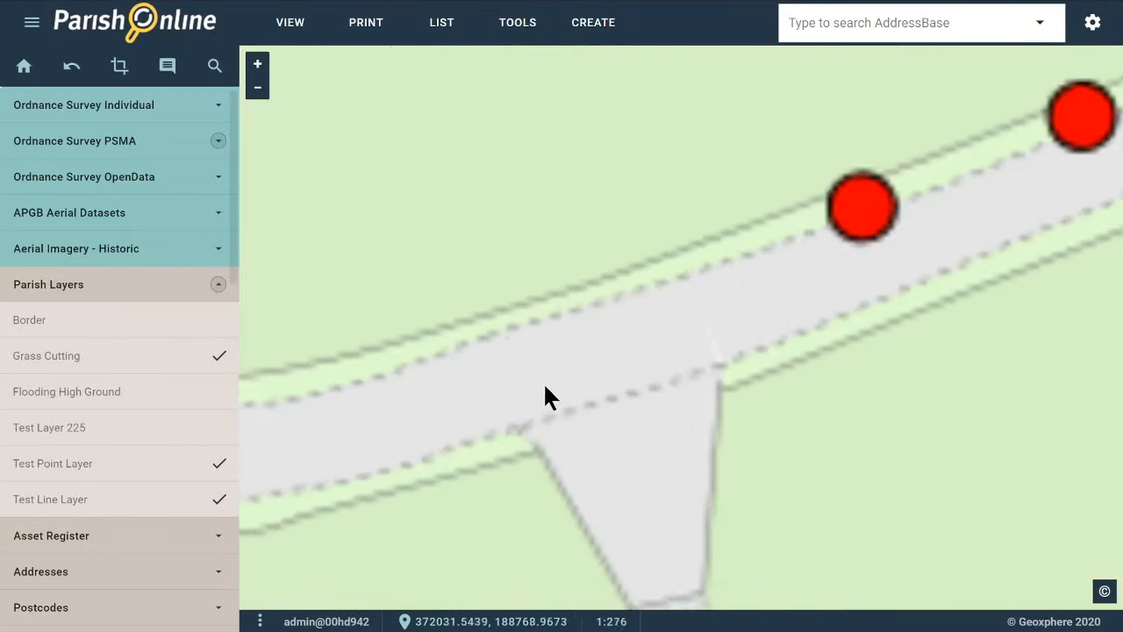
scroll(677, 394, "down", 1)
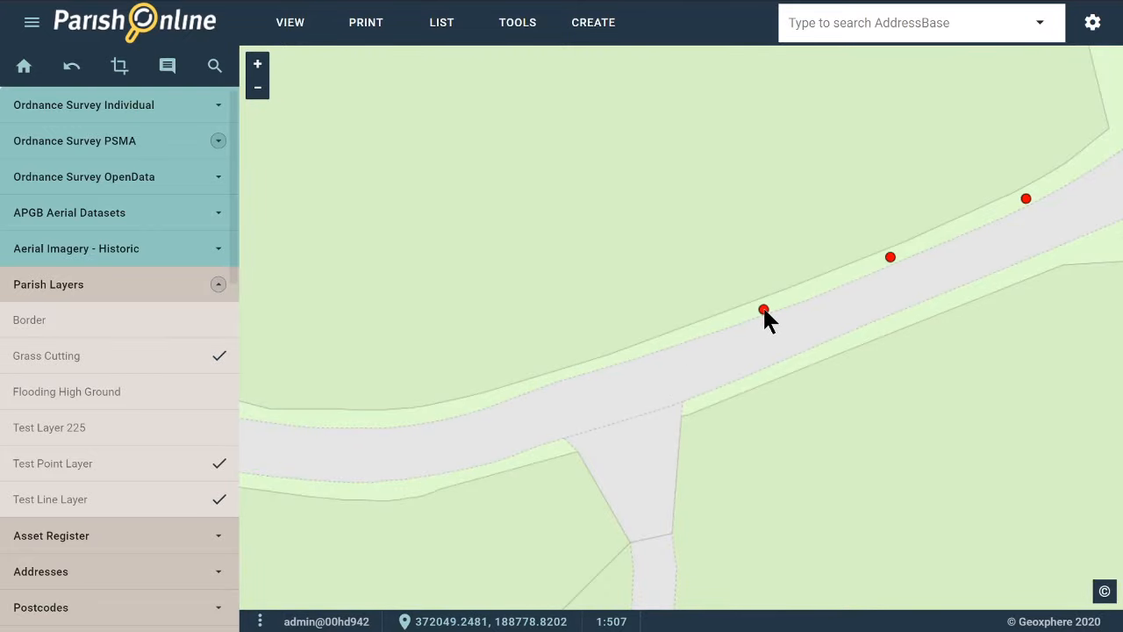
left_click(763, 311)
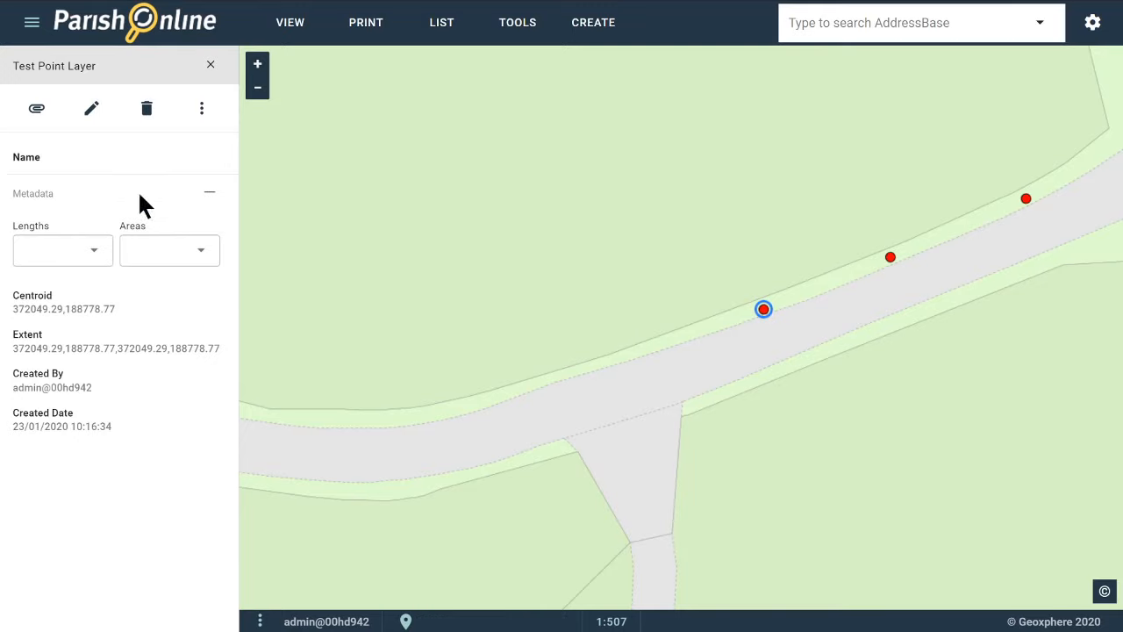
left_click(93, 111)
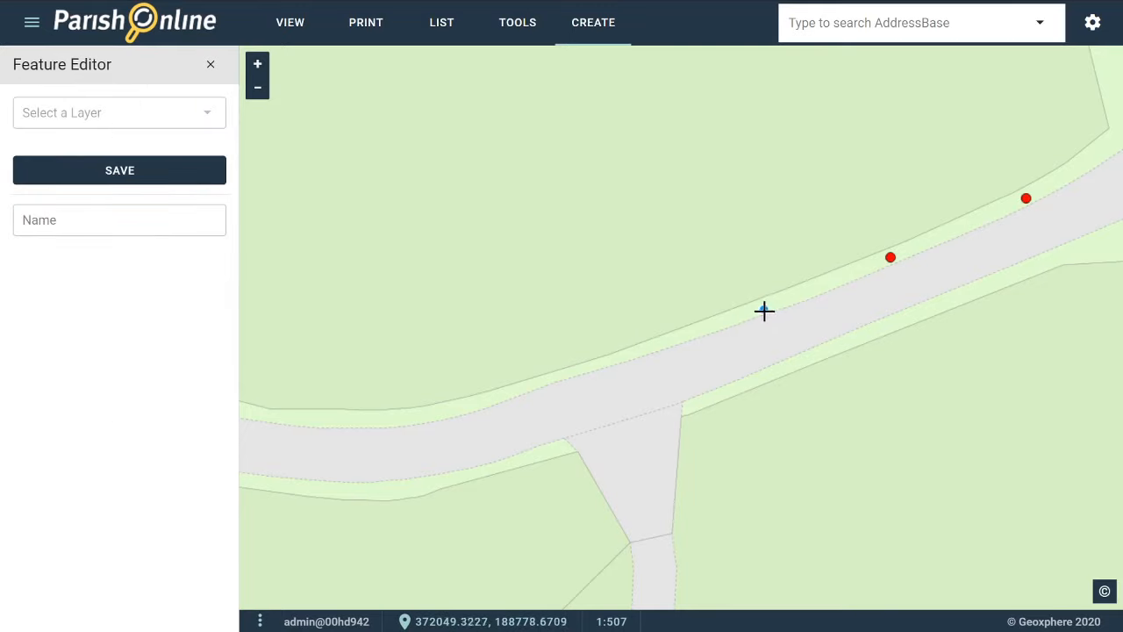
mouse_move(755, 317)
left_mouse_down()
mouse_move(552, 378)
mouse_move(663, 314)
mouse_move(735, 323)
left_mouse_up()
left_click(93, 178)
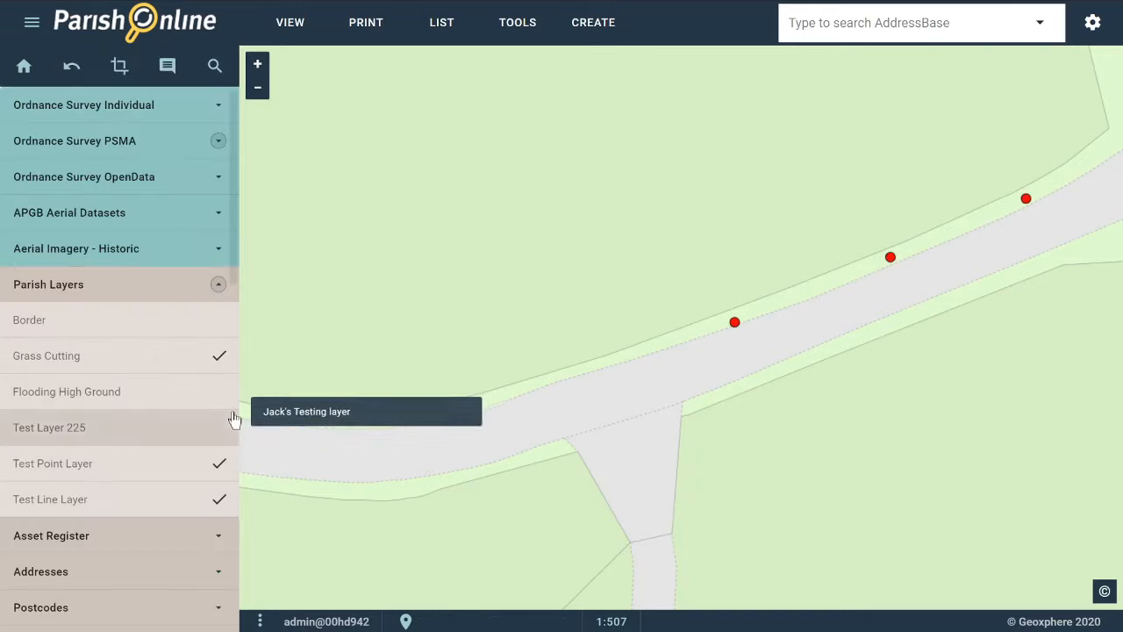
Delete the Car Park 3 polygon from the Grass Cutting layer
scroll(571, 338, "down", 3)
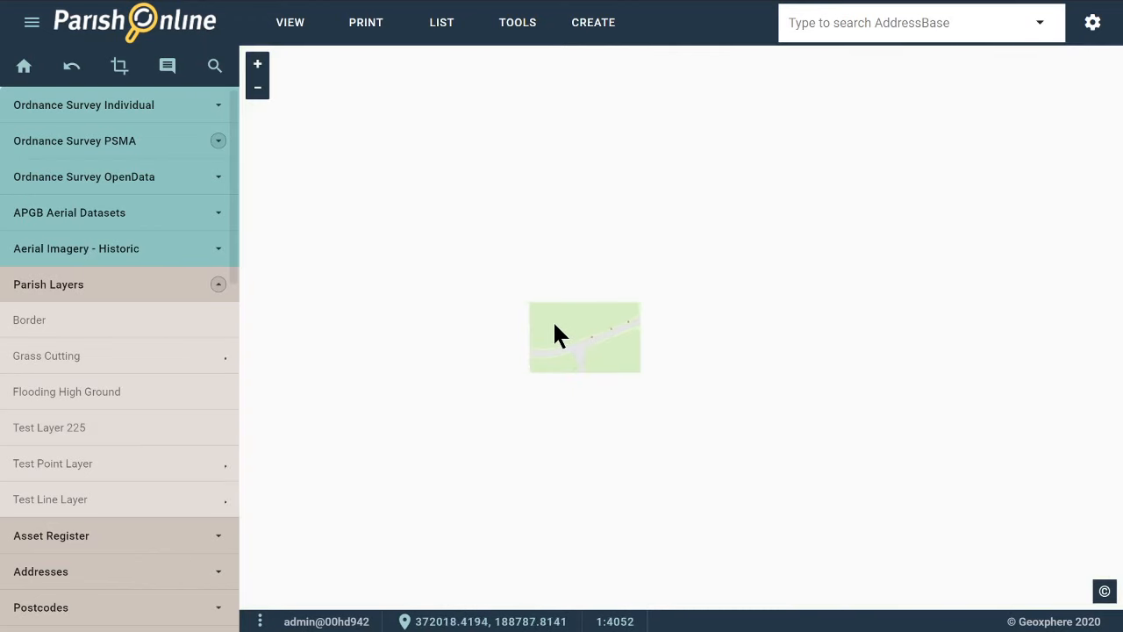
scroll(554, 325, "down", 1)
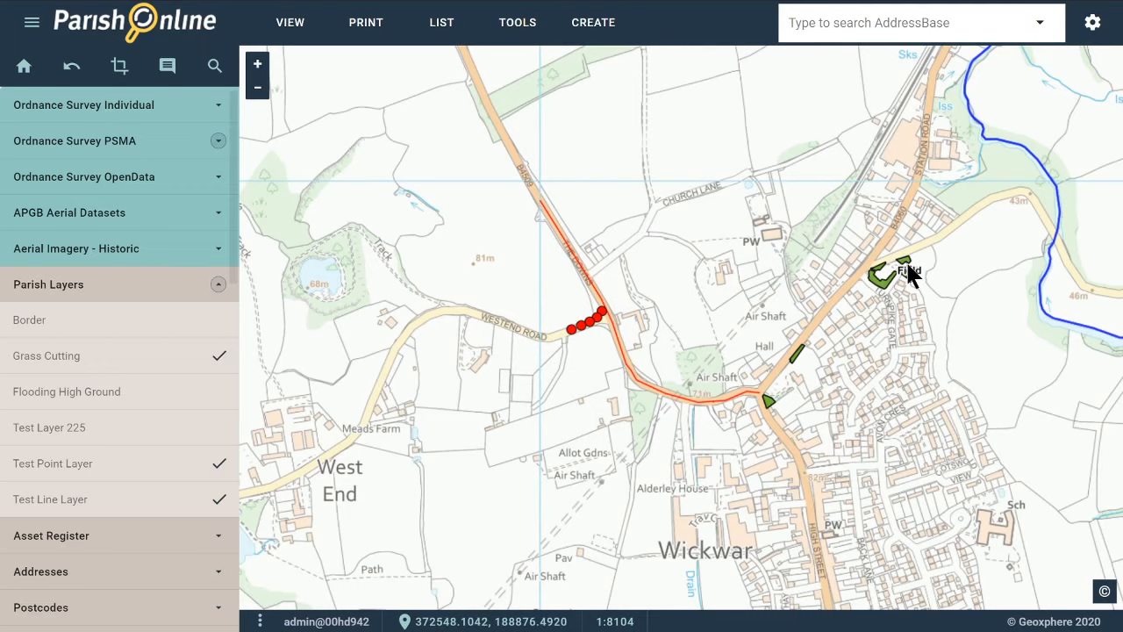
scroll(907, 276, "up", 3)
scroll(667, 293, "up", 2)
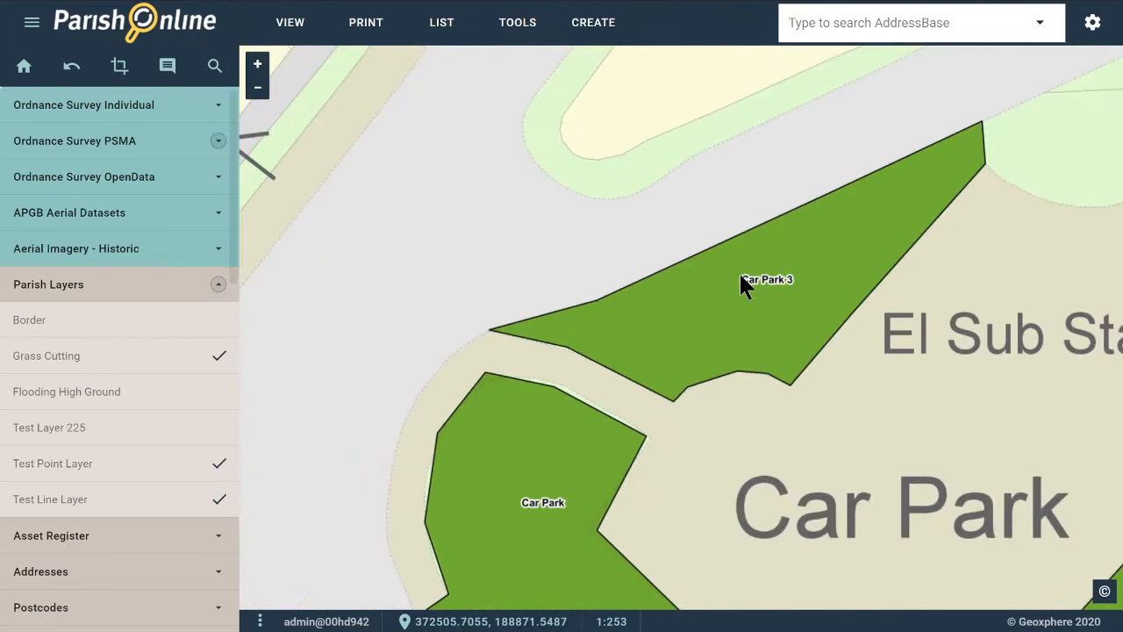
left_click(738, 281)
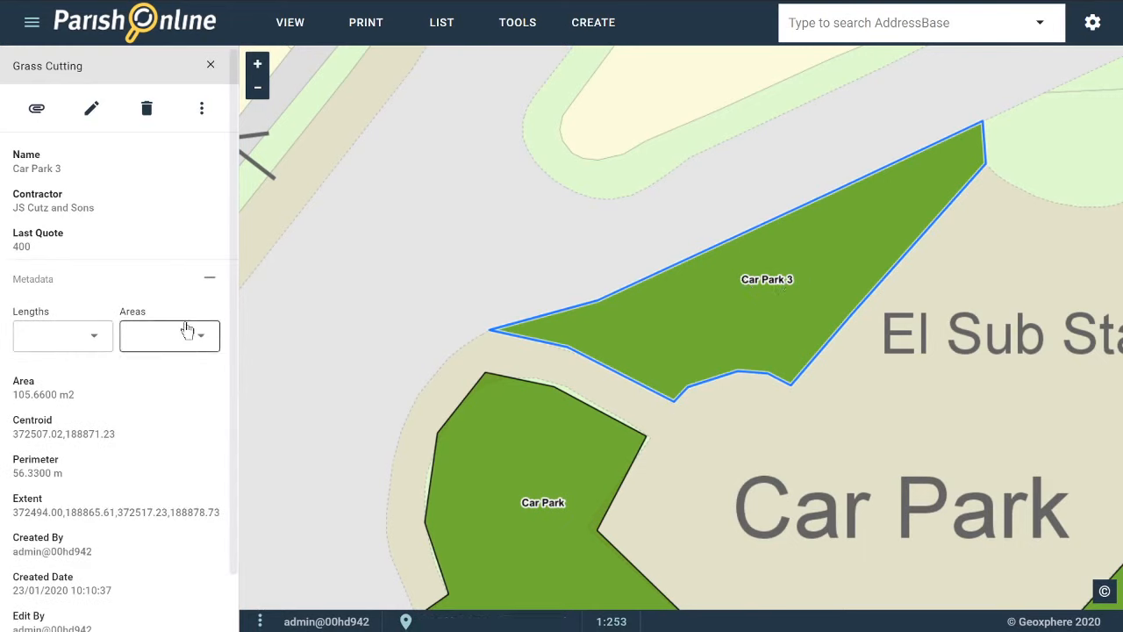
left_click(146, 109)
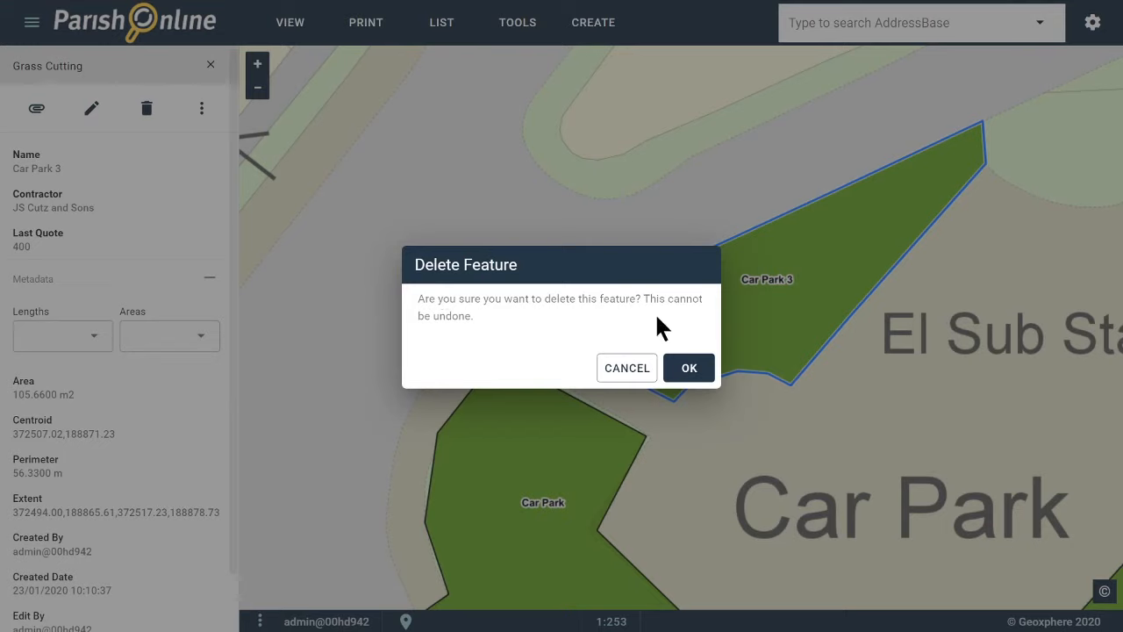
left_click(689, 369)
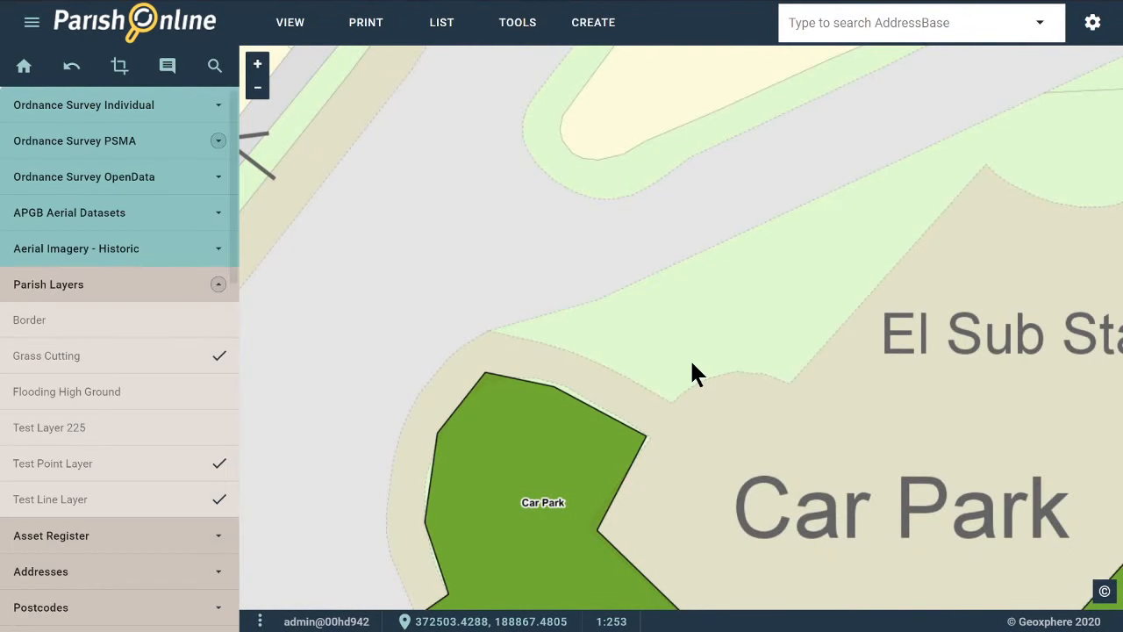
Delete the road line running along The Downs and the B 4059 from the Test Line Layer
scroll(691, 343, "down", 1)
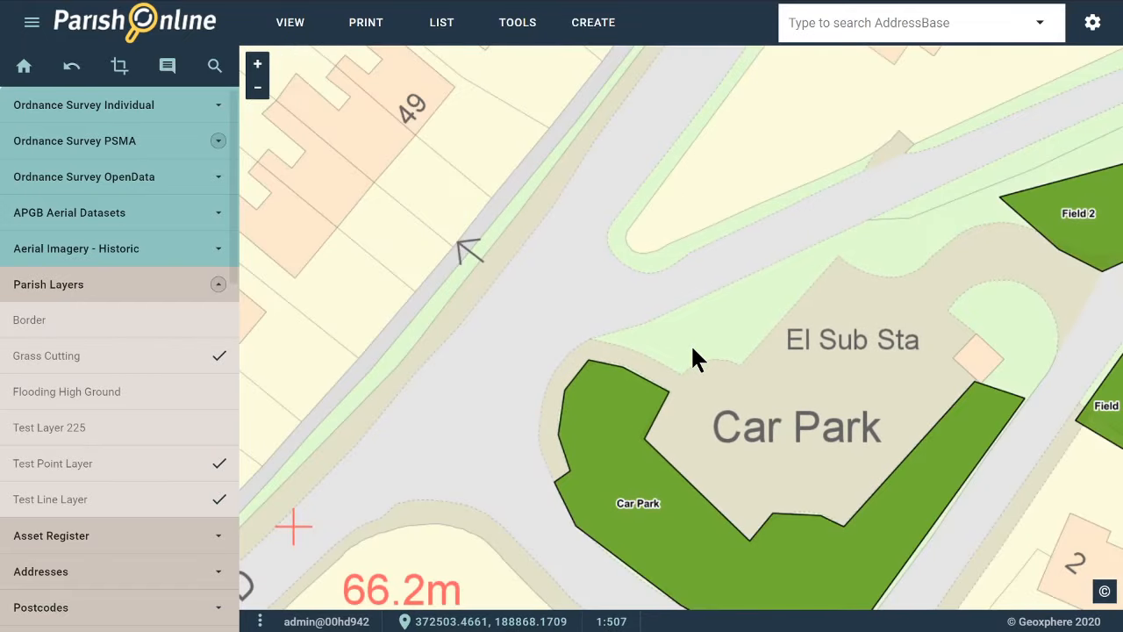
scroll(690, 343, "down", 2)
left_click_drag(522, 380, 917, 174)
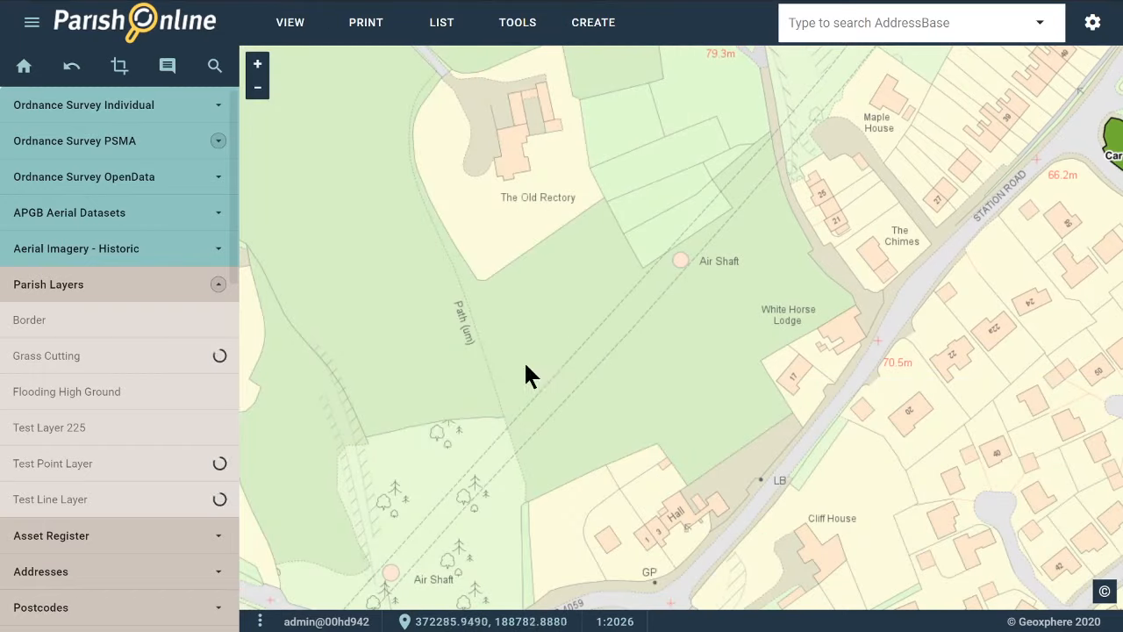
left_click_drag(454, 410, 875, 147)
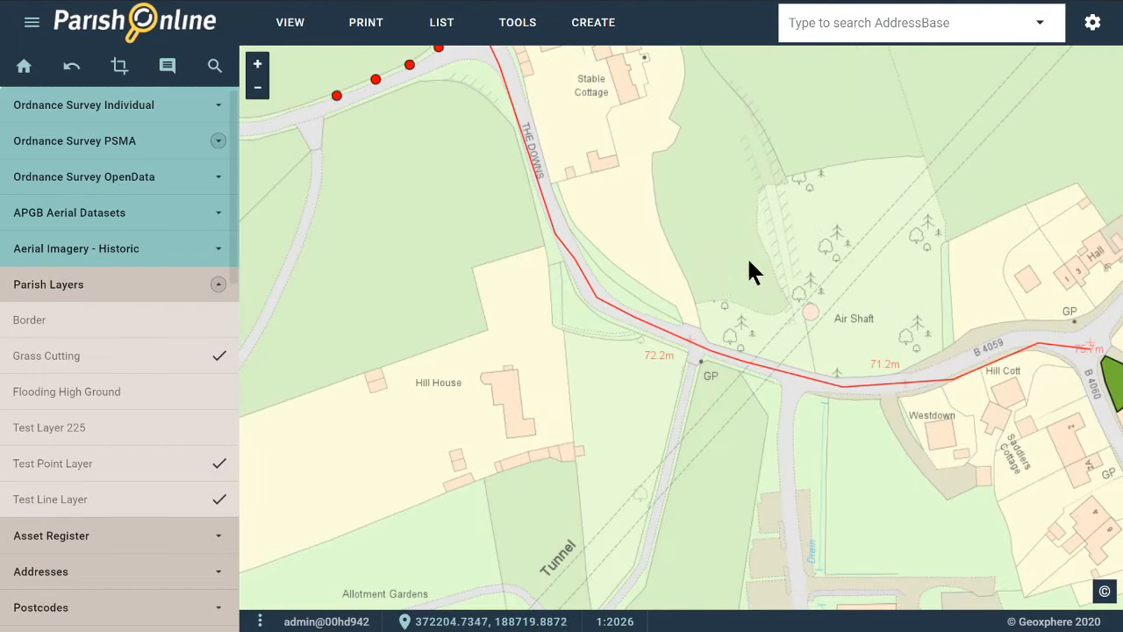
left_click(659, 326)
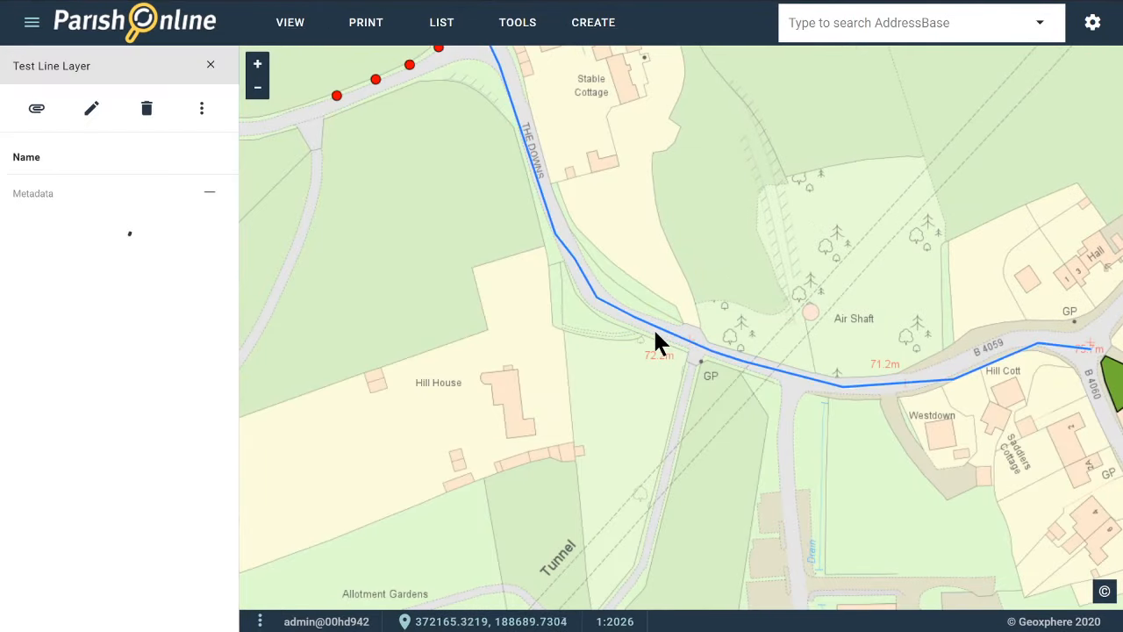
left_click(147, 109)
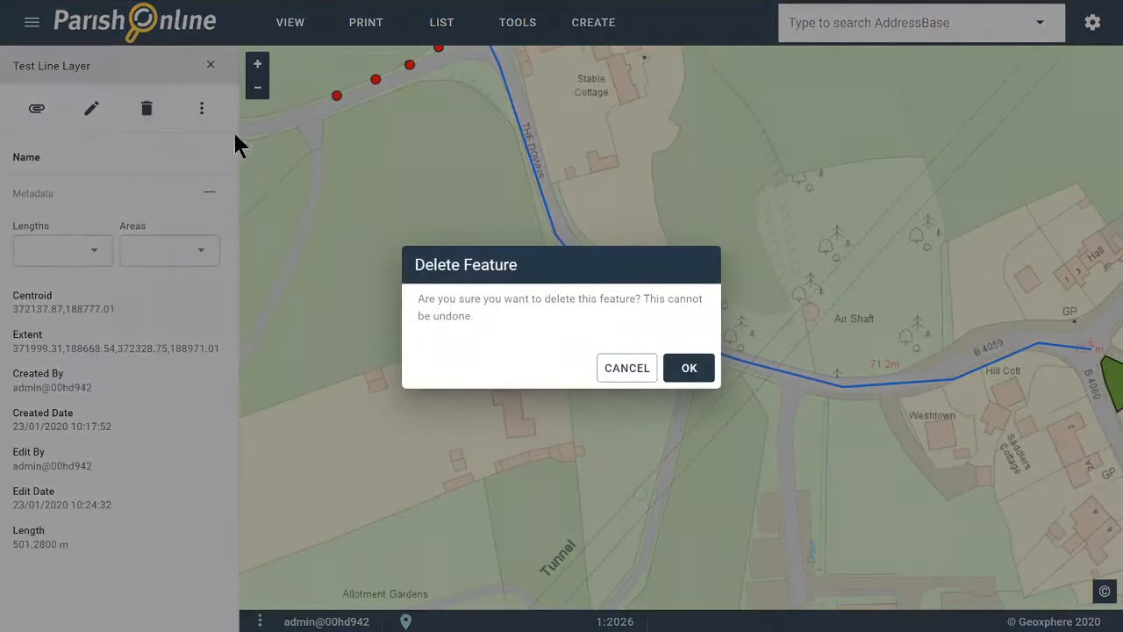
left_click(678, 377)
Delete the Test Point Layer point second-nearest The Downs junction, and collapse the Parish Layers group
left_click_drag(464, 154, 609, 421)
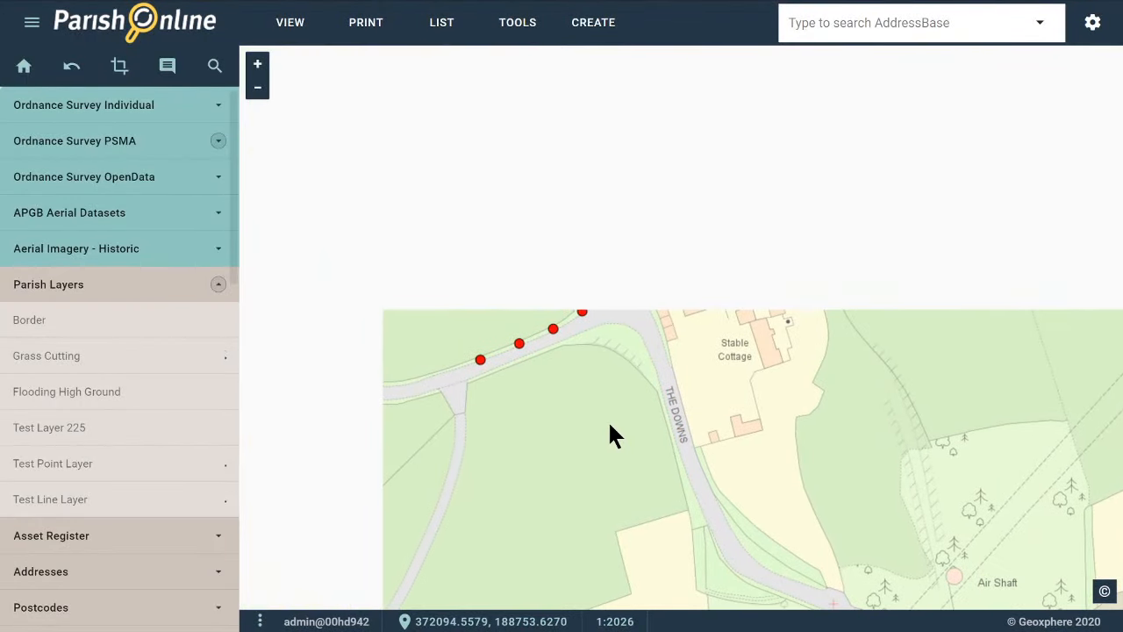
left_click(582, 312)
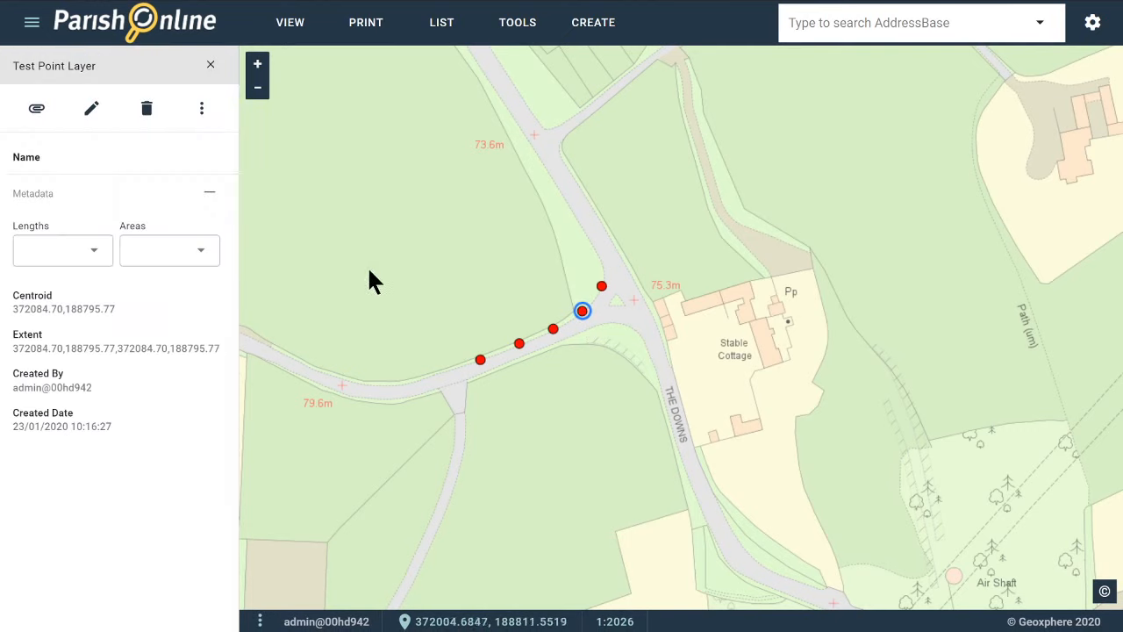
left_click(147, 108)
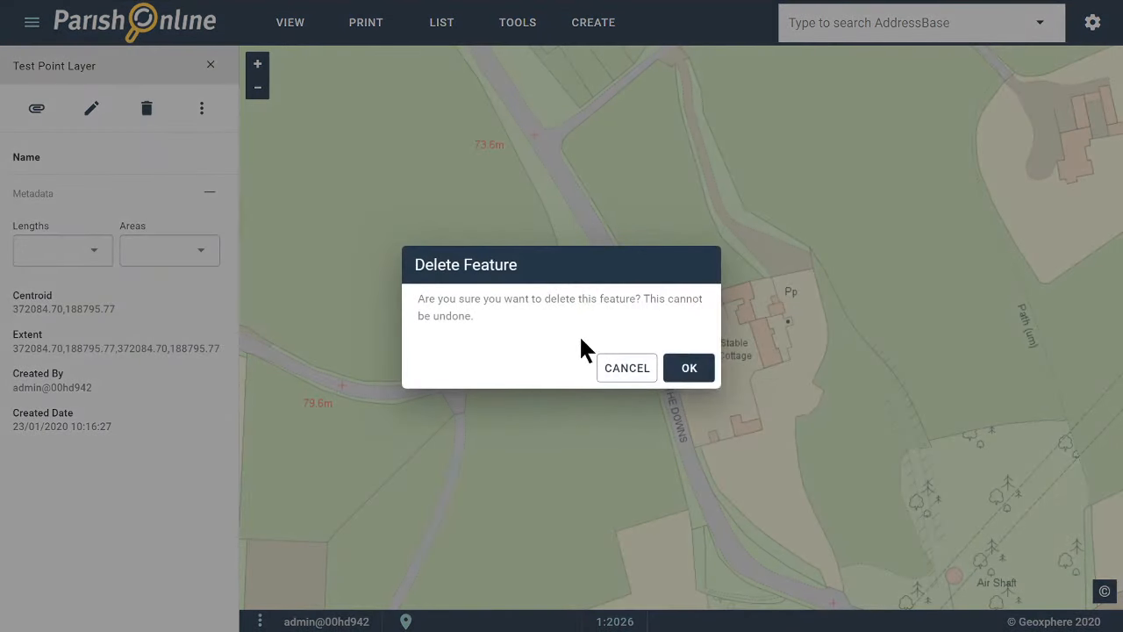
left_click(682, 371)
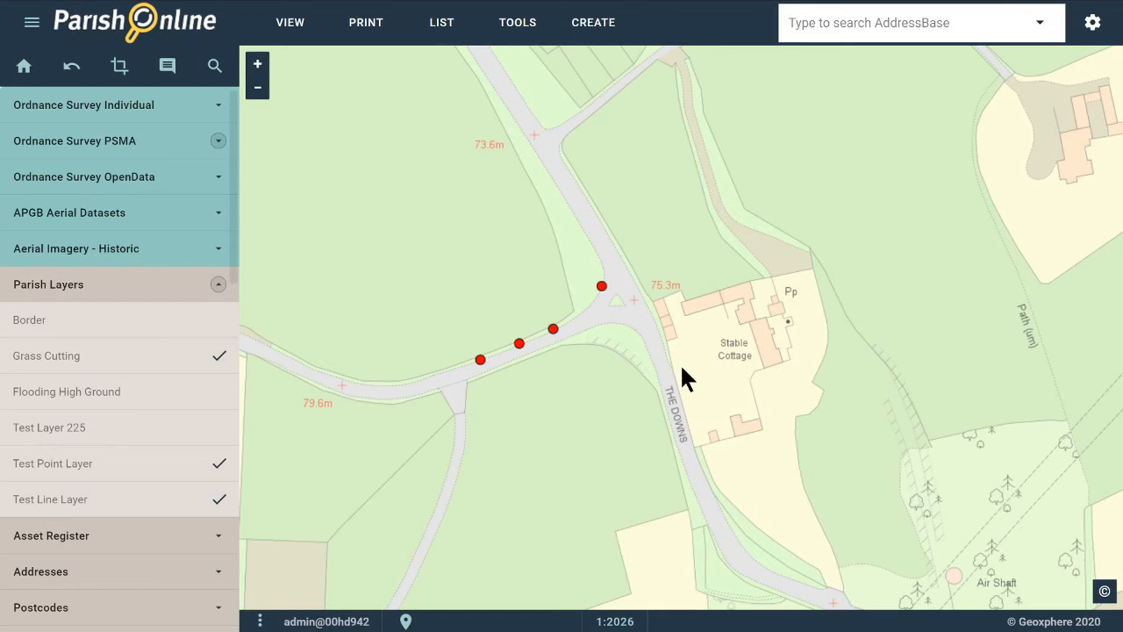
scroll(622, 284, "down", 2)
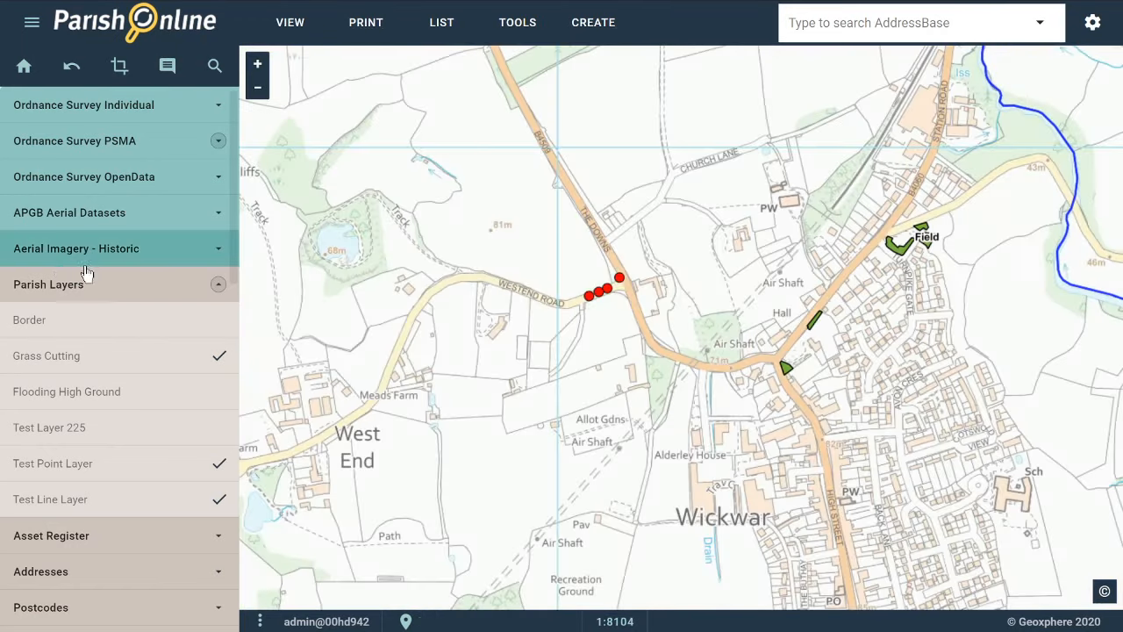
left_click(146, 287)
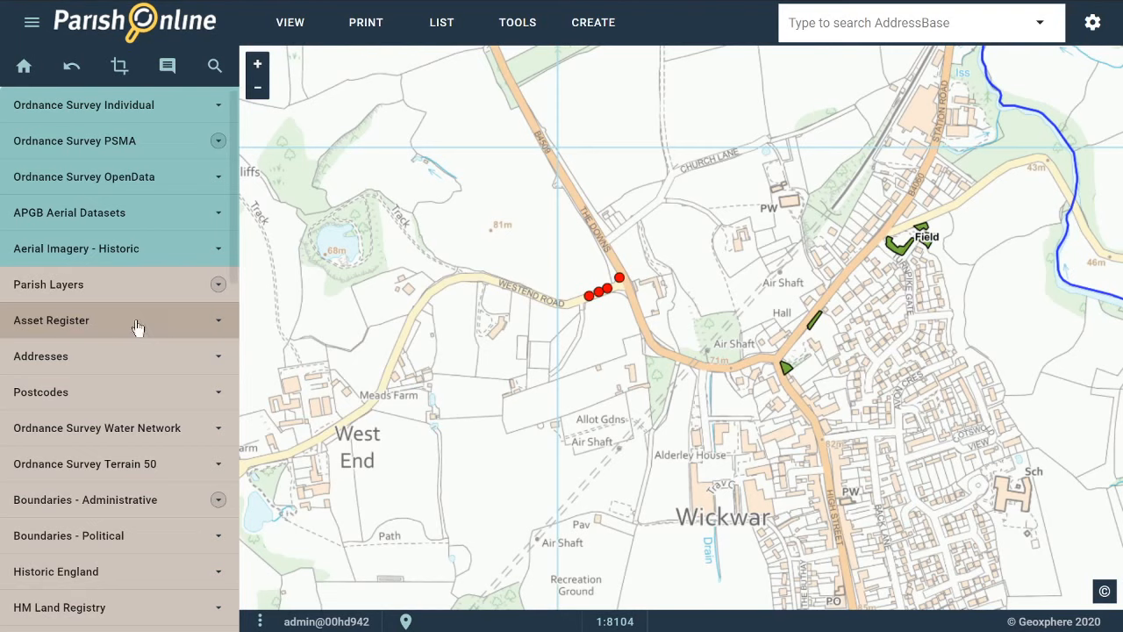
Turn on all layers of the Asset Register group and expand the group to list its layers
right_click(137, 325)
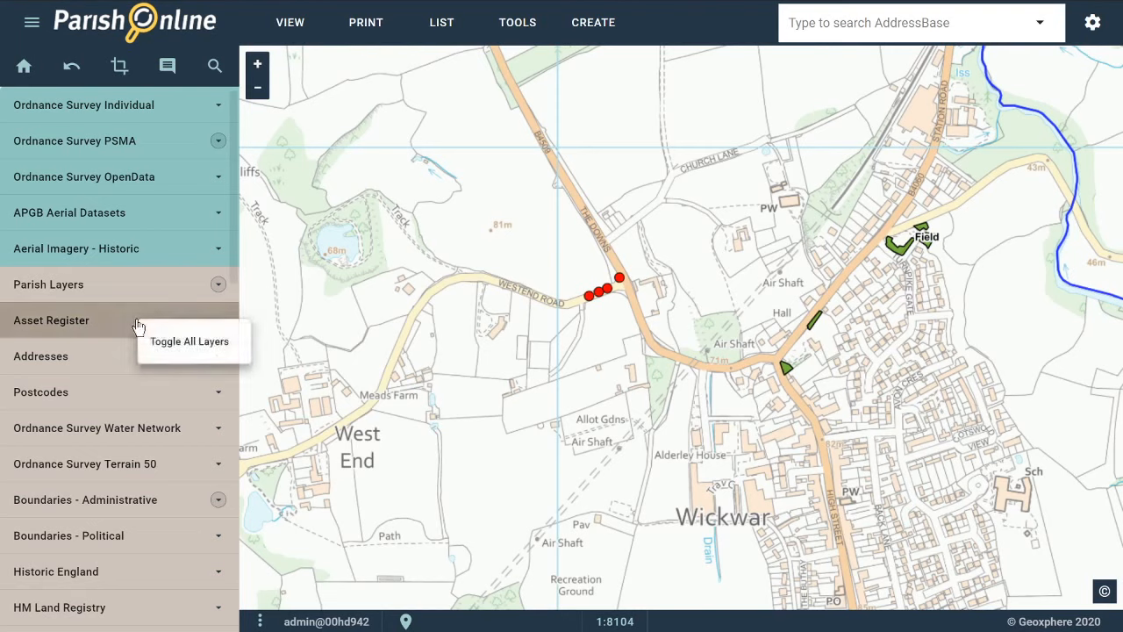
left_click(180, 349)
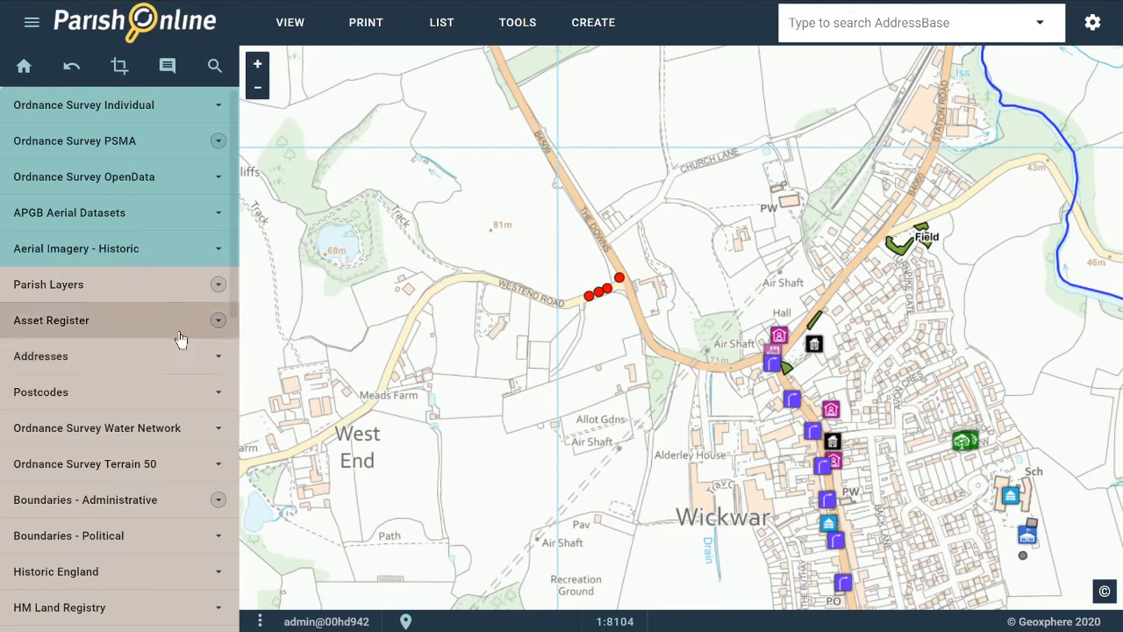
right_click(125, 326)
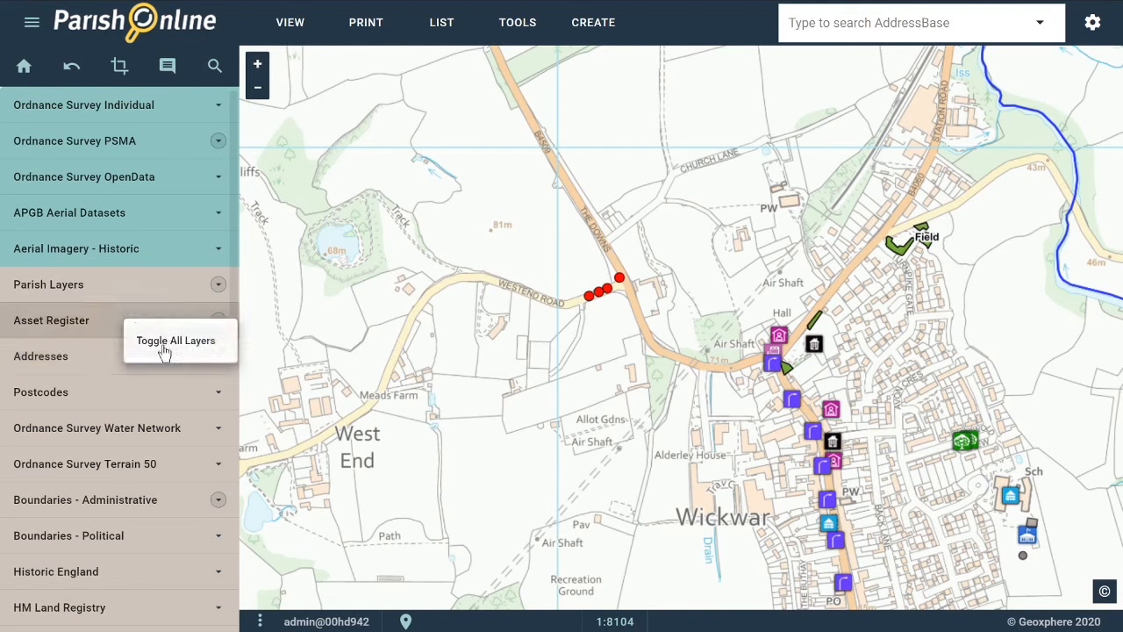
left_click(90, 323)
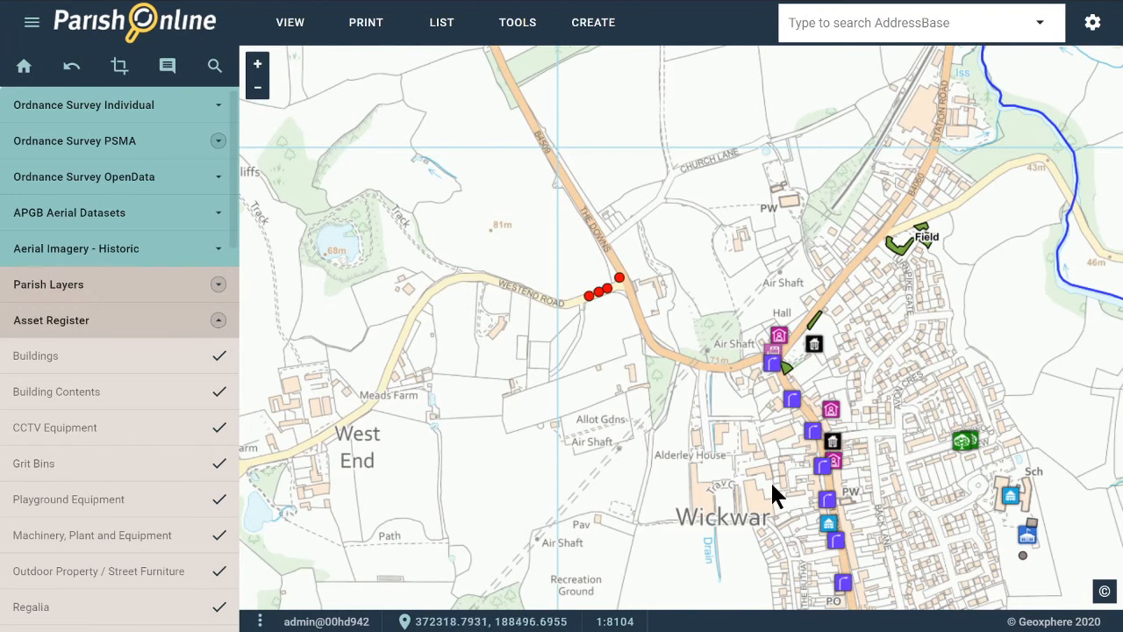
left_click_drag(768, 476, 512, 371)
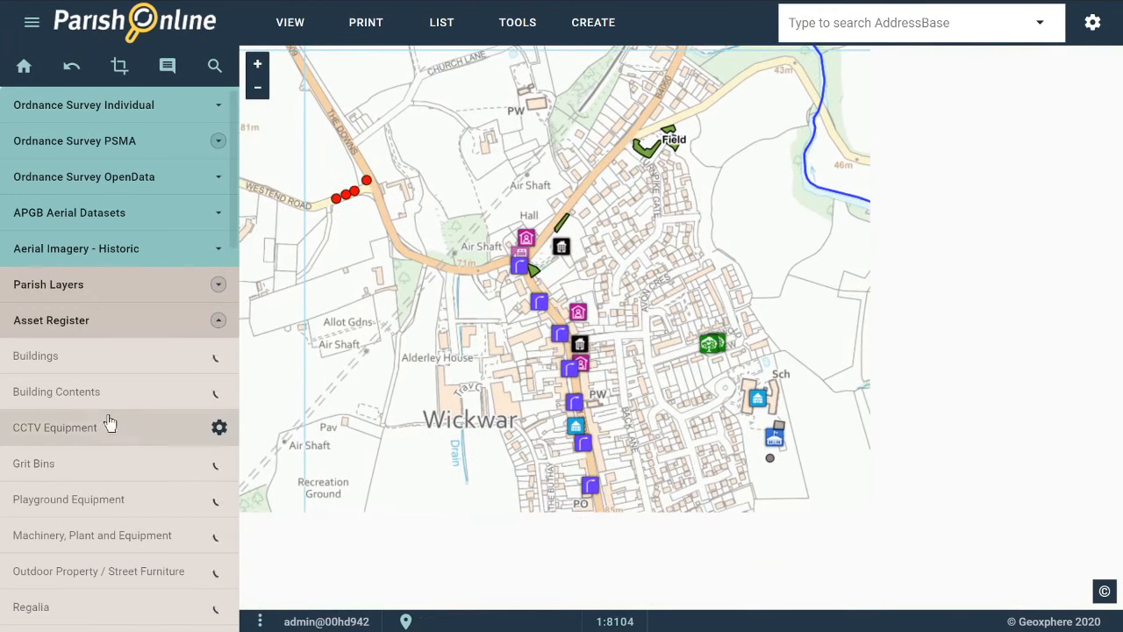
scroll(104, 422, "down", 5)
scroll(103, 419, "up", 4)
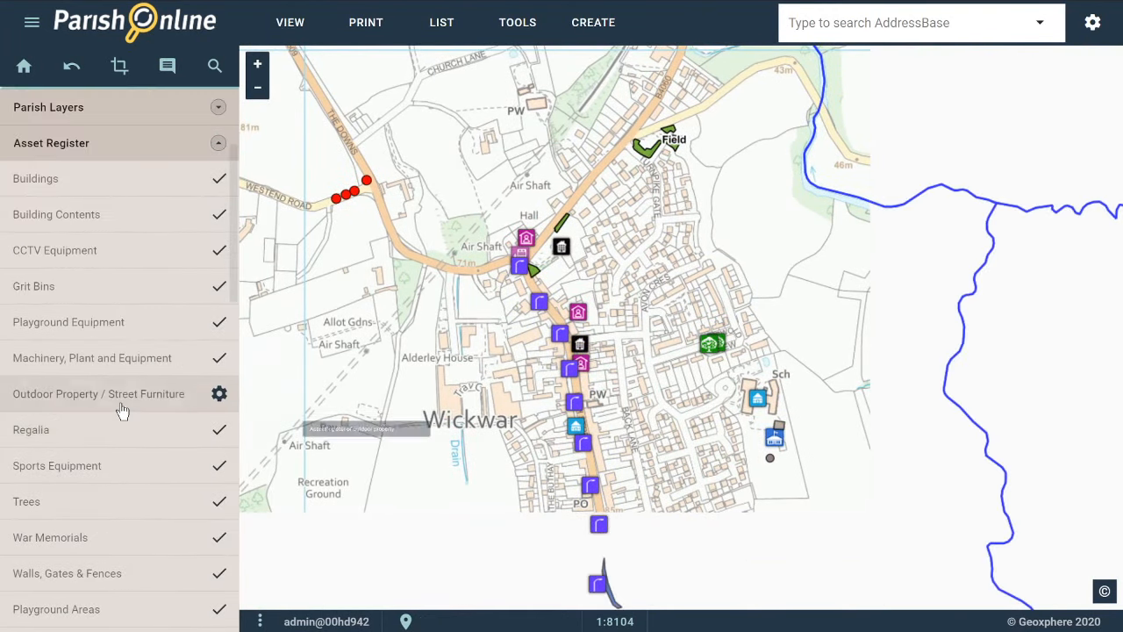
scroll(122, 410, "up", 1)
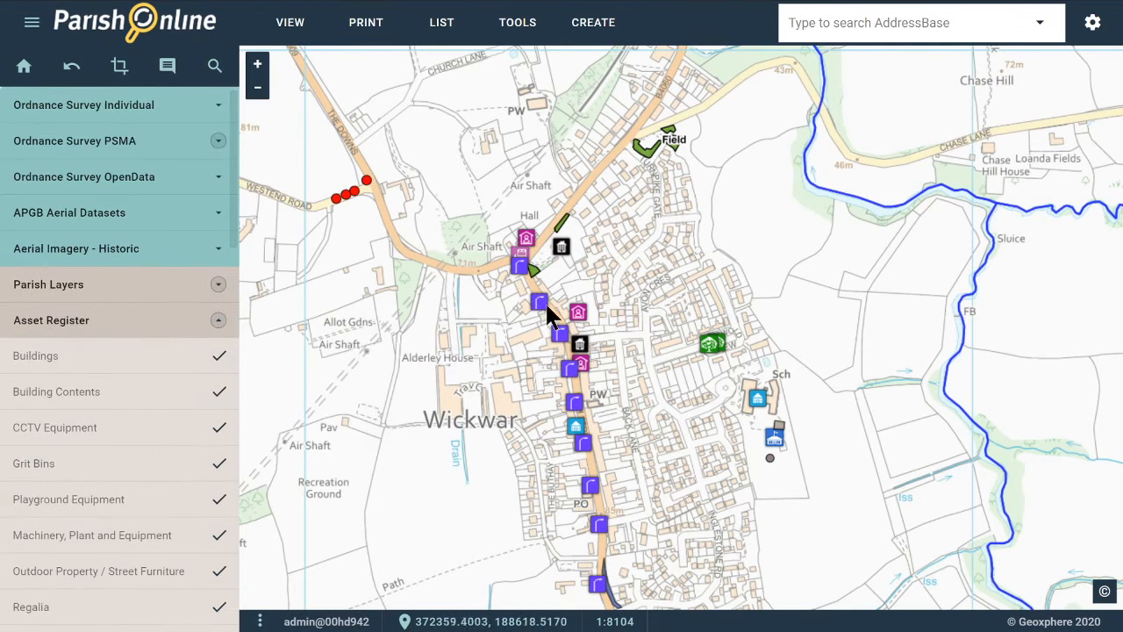
Open the street light record beside the road northwest of The Buthay for editing
scroll(566, 322, "up", 1)
scroll(566, 322, "up", 3)
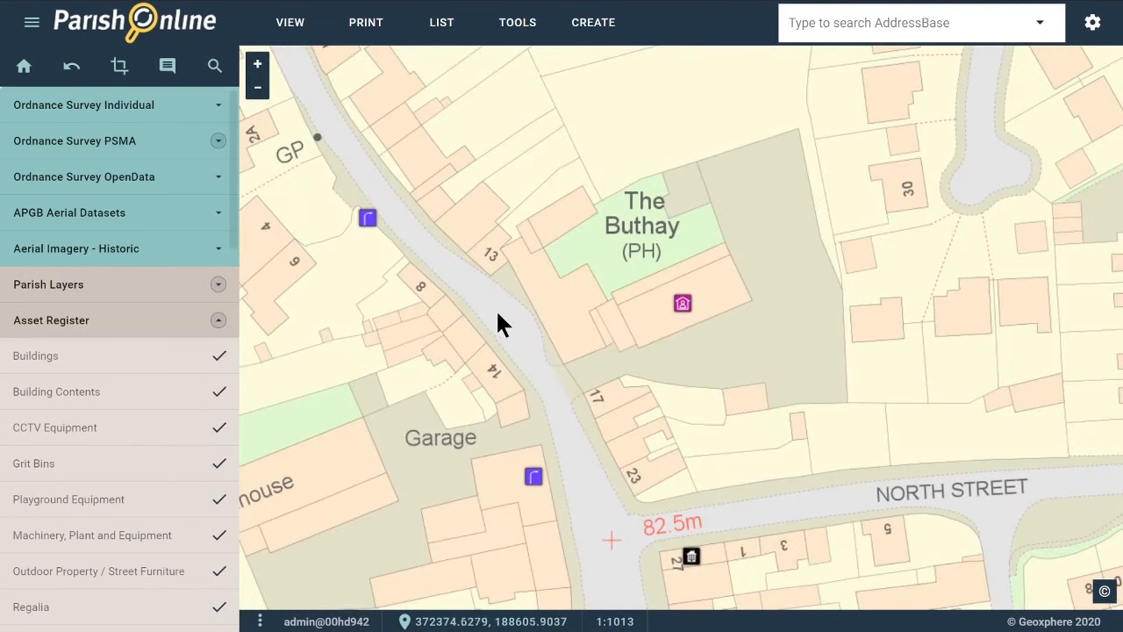
left_click_drag(497, 317, 621, 367)
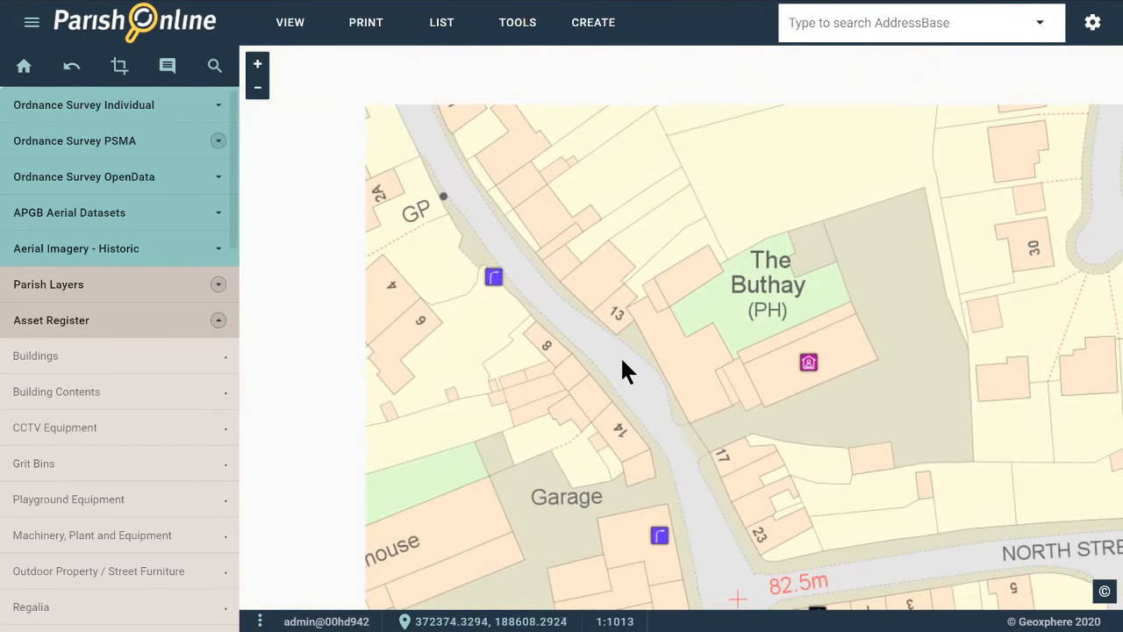
left_click(494, 281)
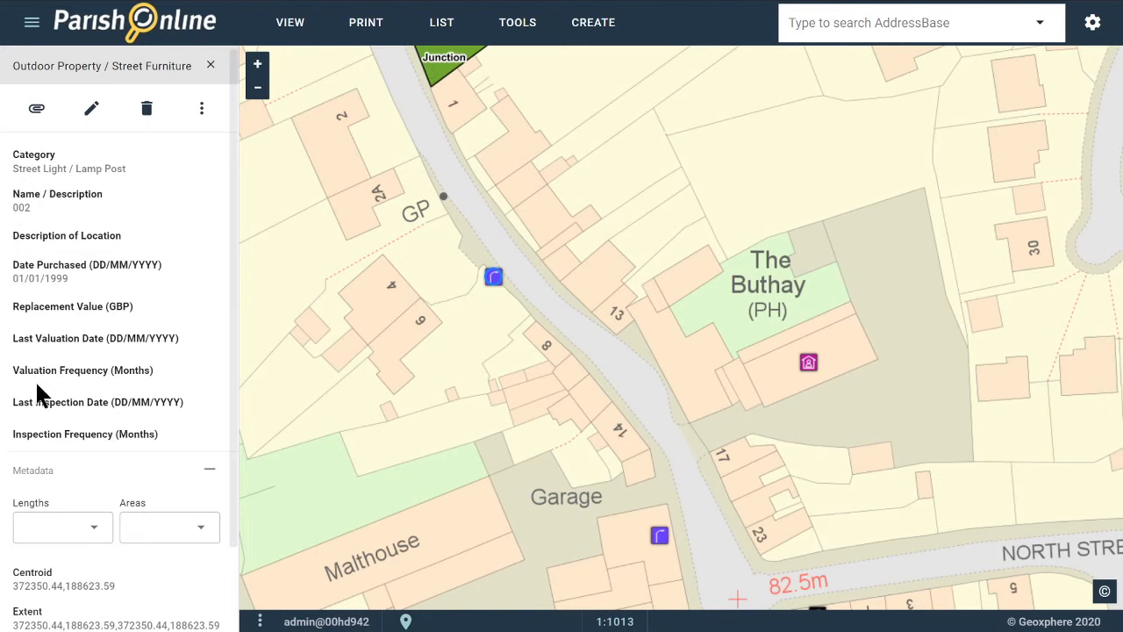
left_click(91, 110)
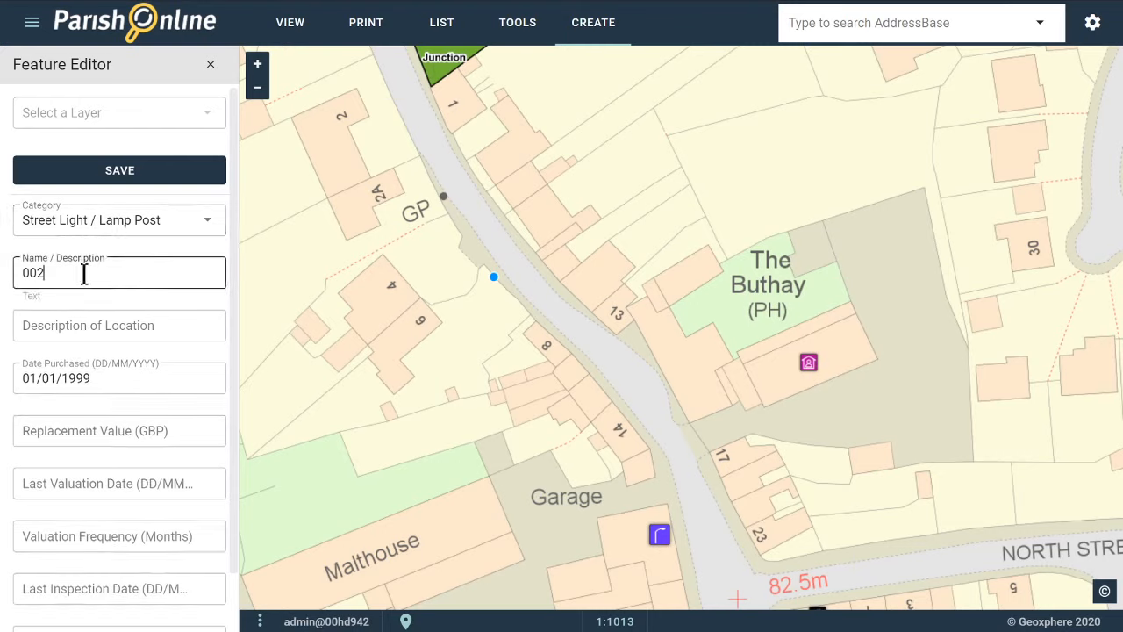
Examine the editable fields and the Category options of the street light, choosing Street Light / Lamp Post
left_click(154, 326)
left_click(126, 379)
left_click(131, 430)
left_click(117, 481)
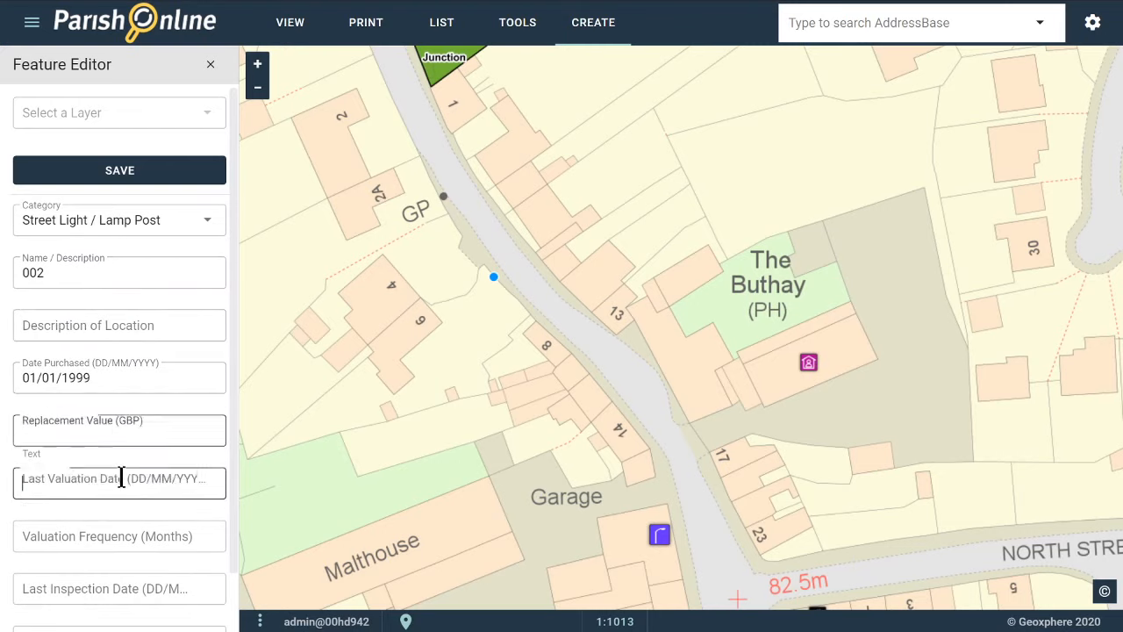
left_click(154, 224)
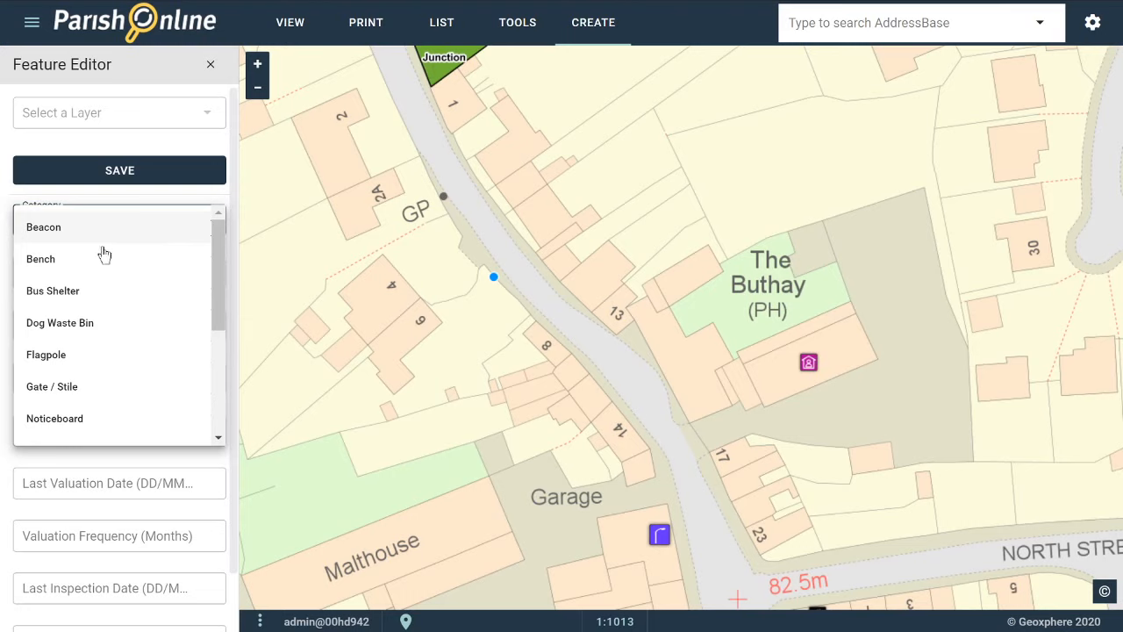
scroll(147, 230, "down", 2)
scroll(147, 231, "down", 1)
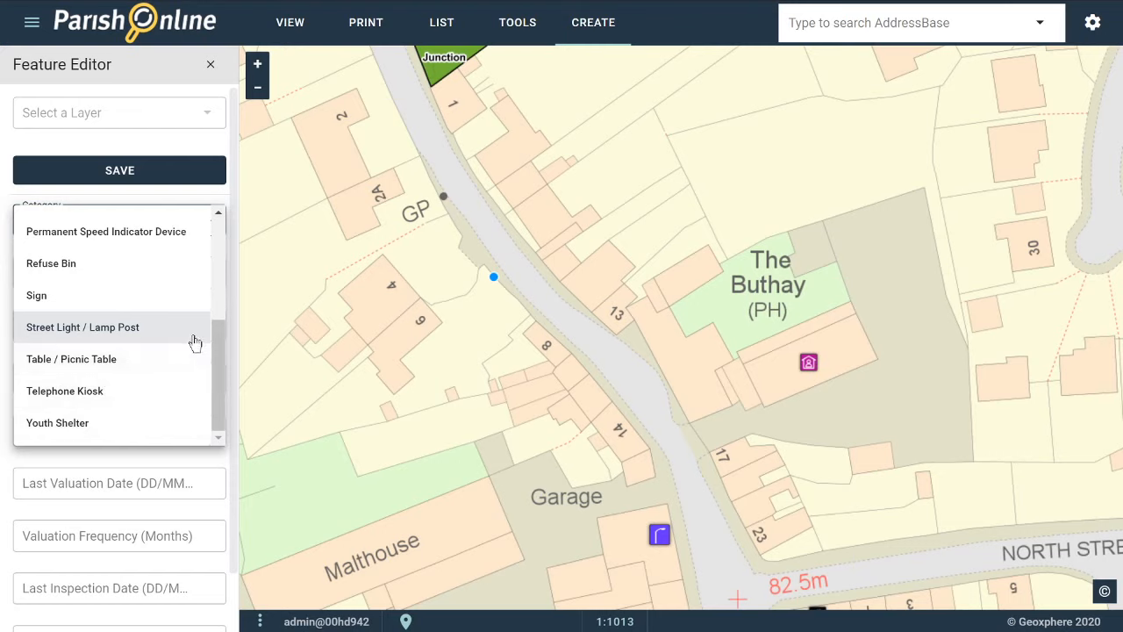
scroll(216, 357, "up", 2)
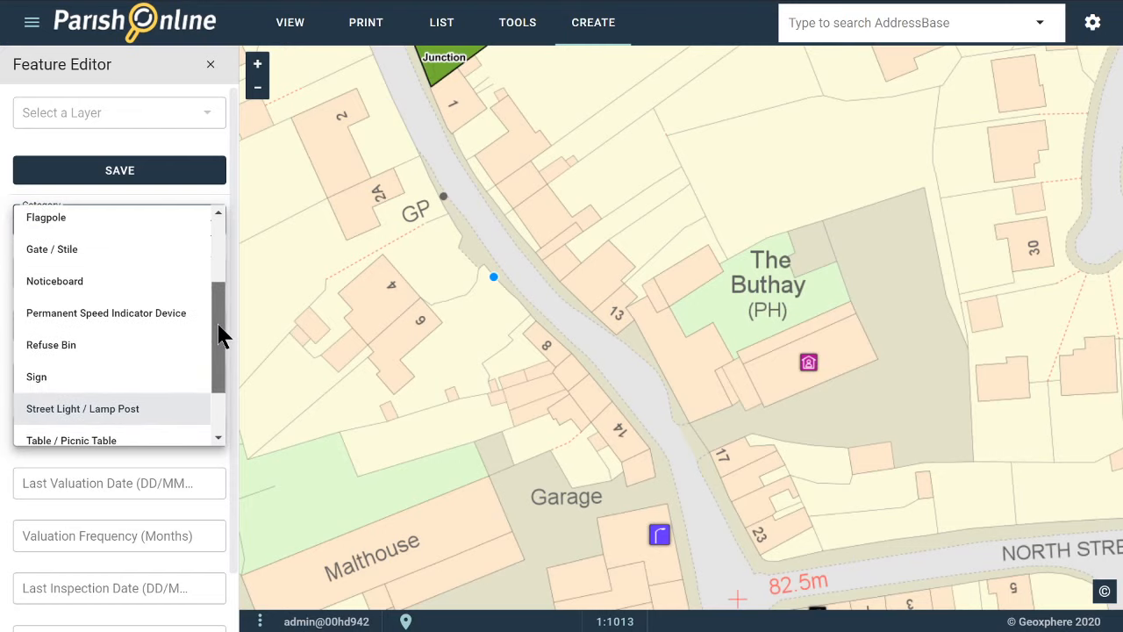
mouse_move(220, 325)
left_mouse_down()
mouse_move(243, 242)
mouse_move(210, 339)
left_mouse_up()
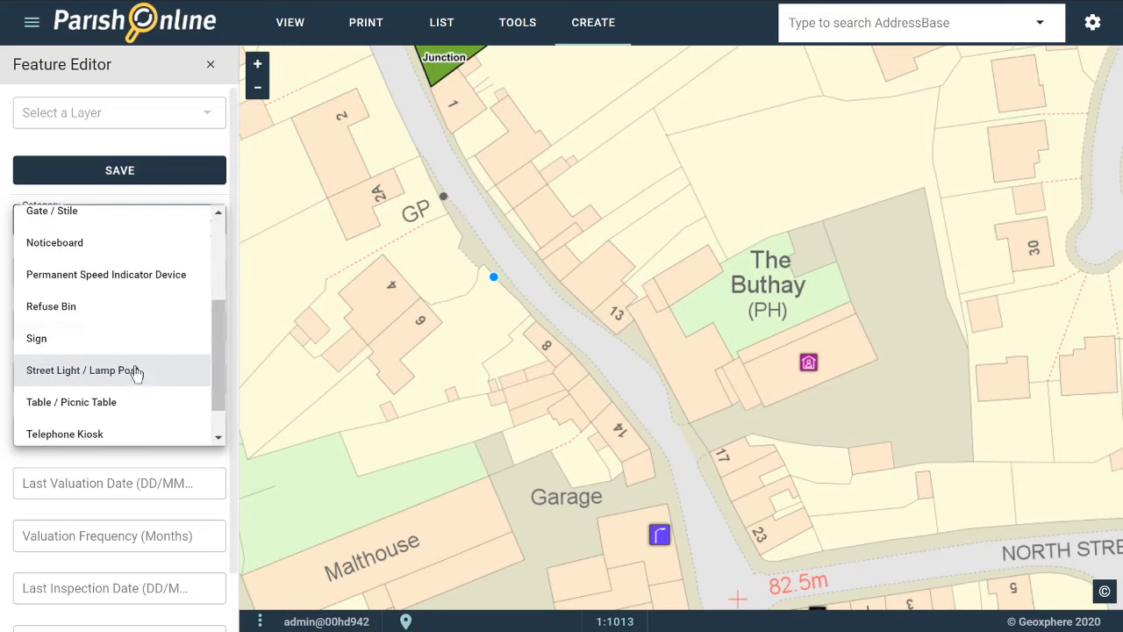
left_click(104, 370)
left_click(115, 279)
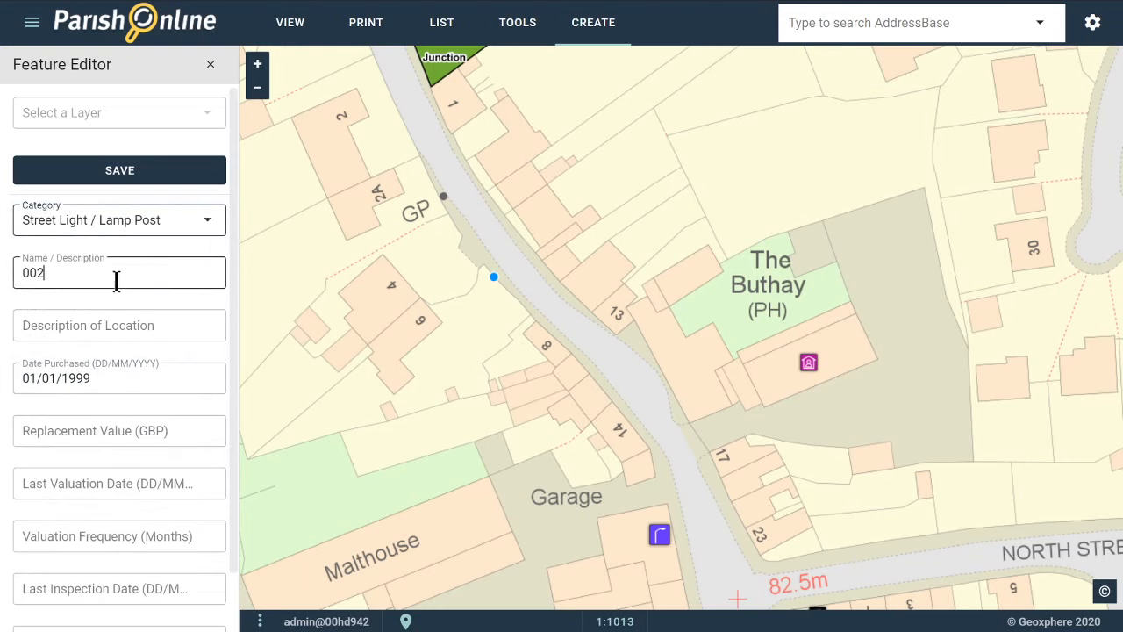
Set the street light's replacement value to 500 GBP and last inspection date to 23/01/2020, save, and close the record
scroll(97, 315, "down", 1)
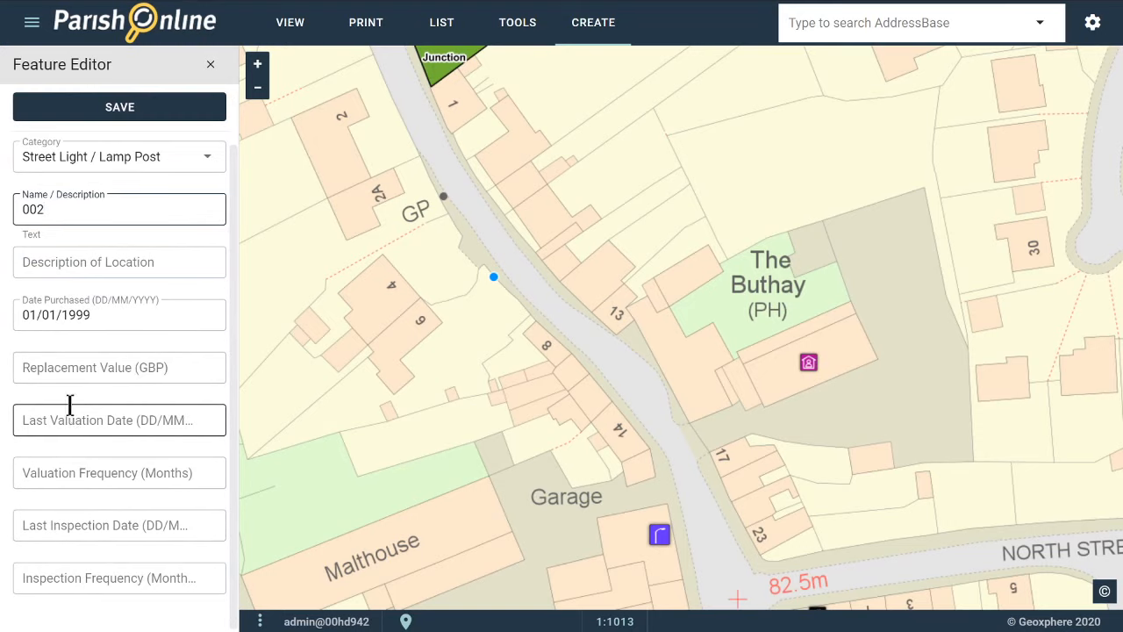
left_click(74, 373)
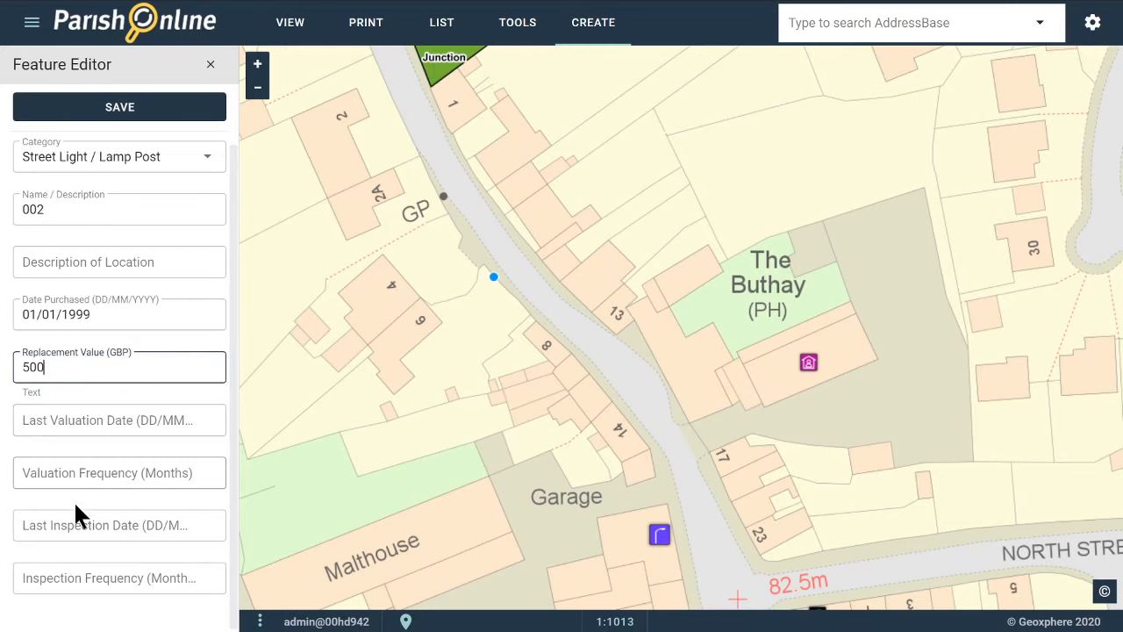
left_click(58, 523)
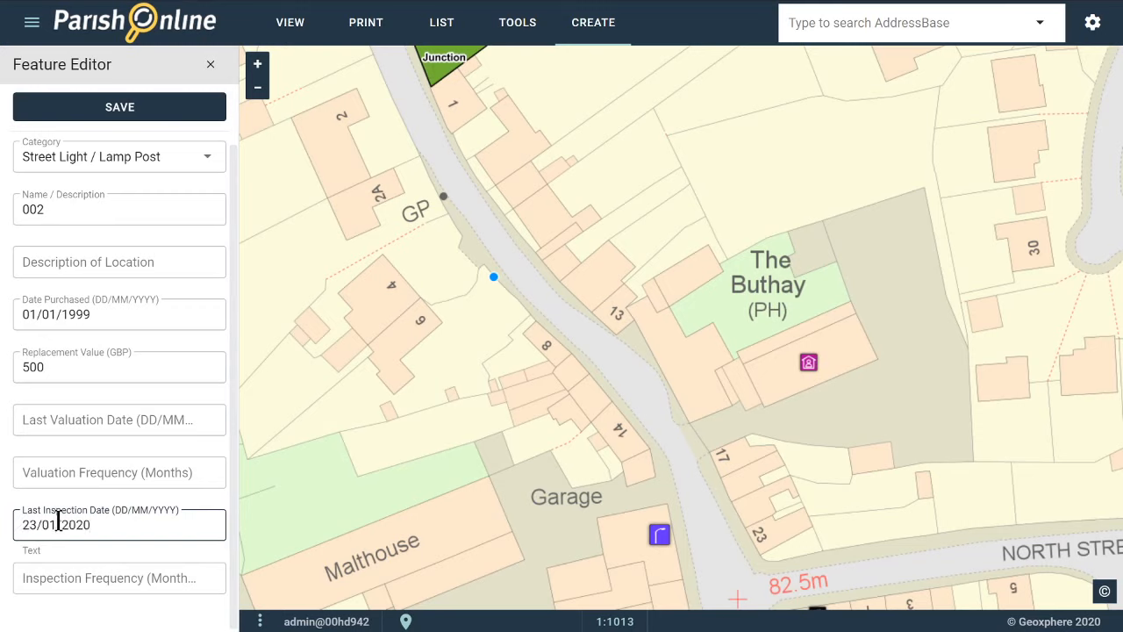
left_click(131, 109)
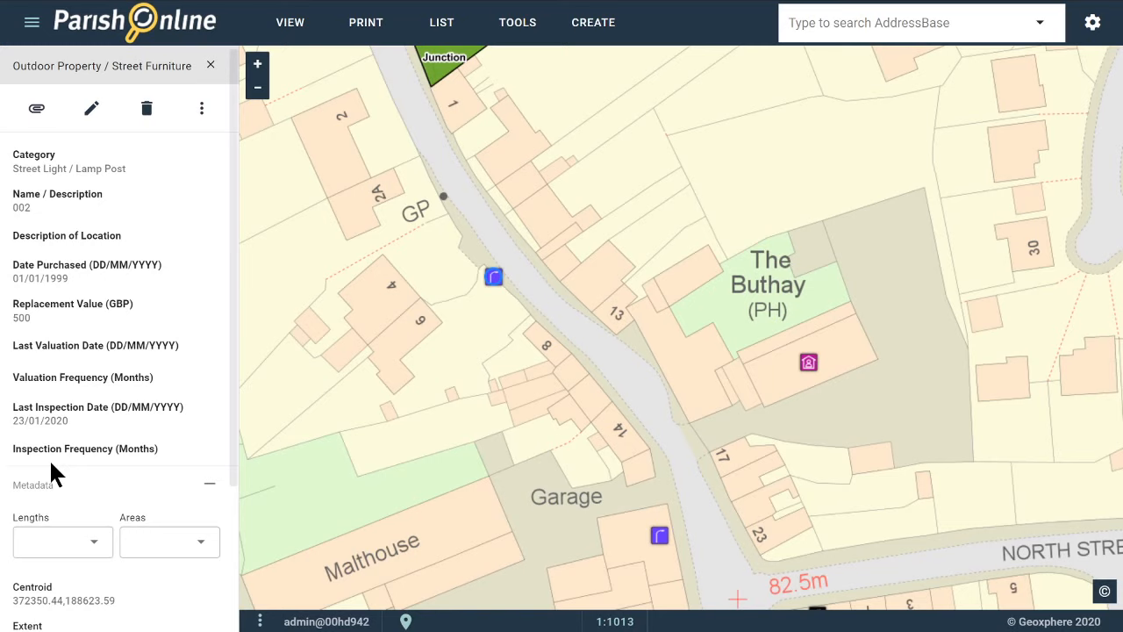
left_click(210, 66)
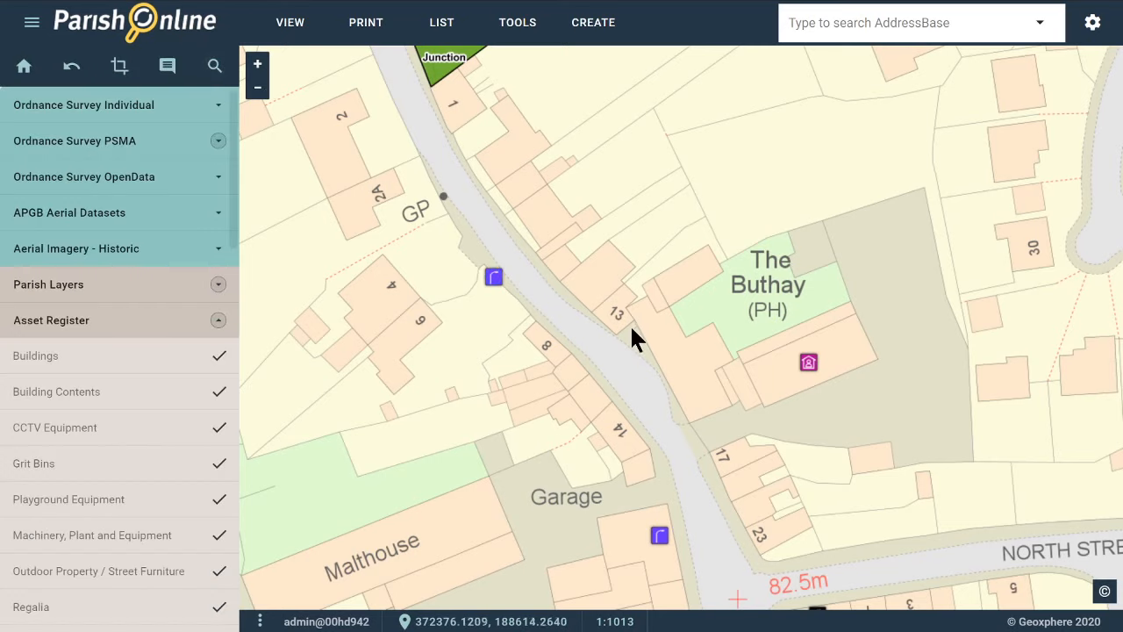
Reopen the street light's record, examine the created and edit dates in its metadata, and close it
left_click(494, 279)
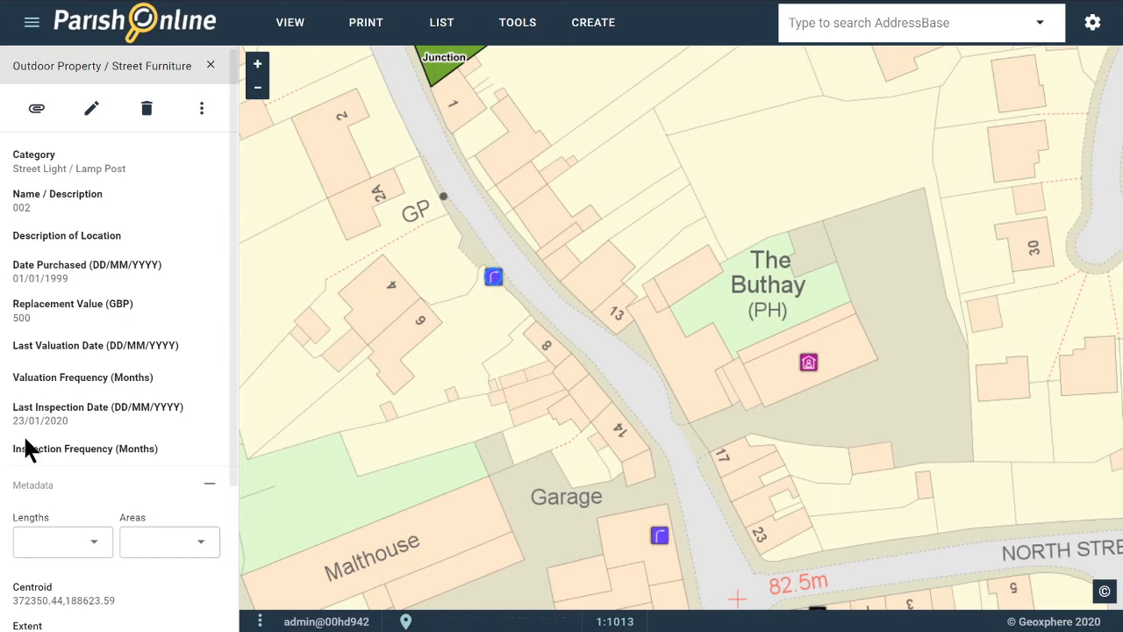
scroll(116, 377, "down", 3)
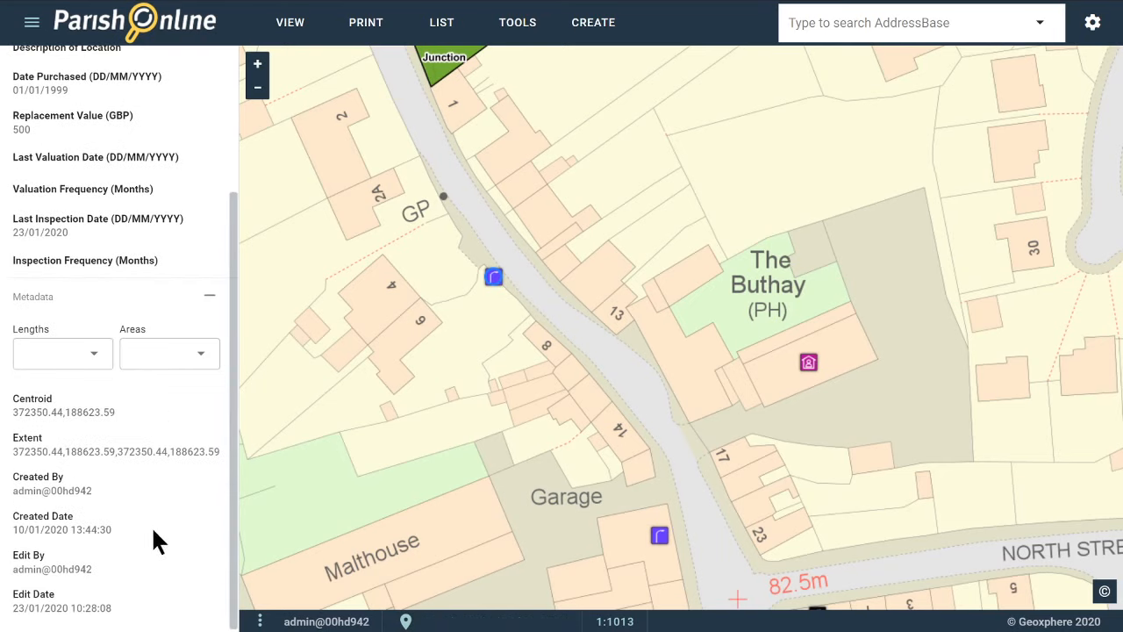
left_click_drag(13, 516, 134, 524)
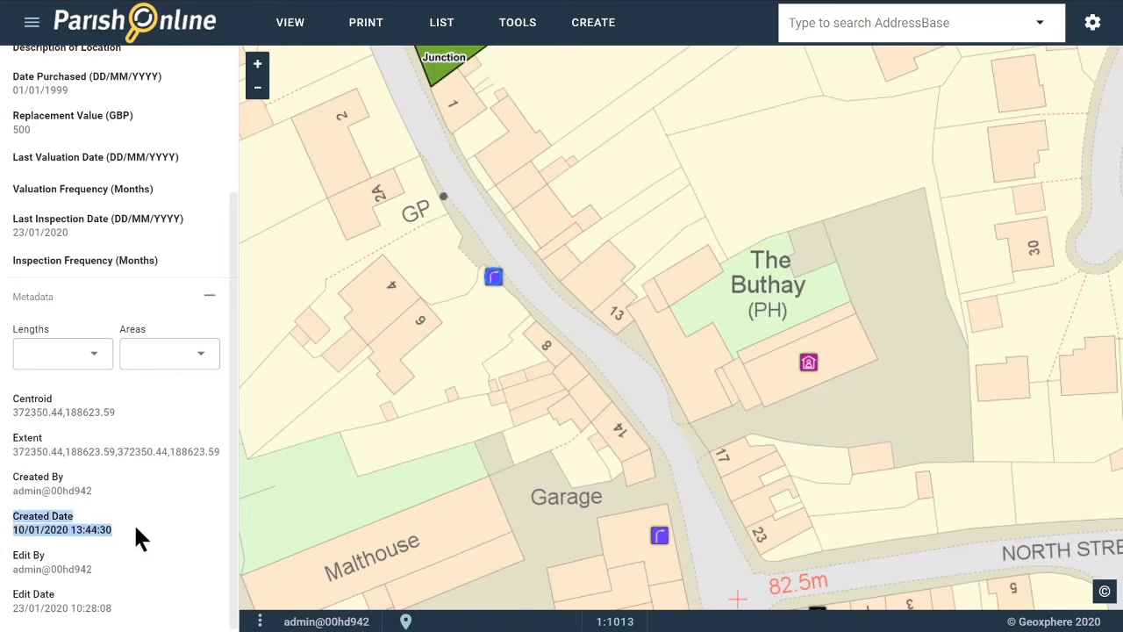
left_click(37, 530)
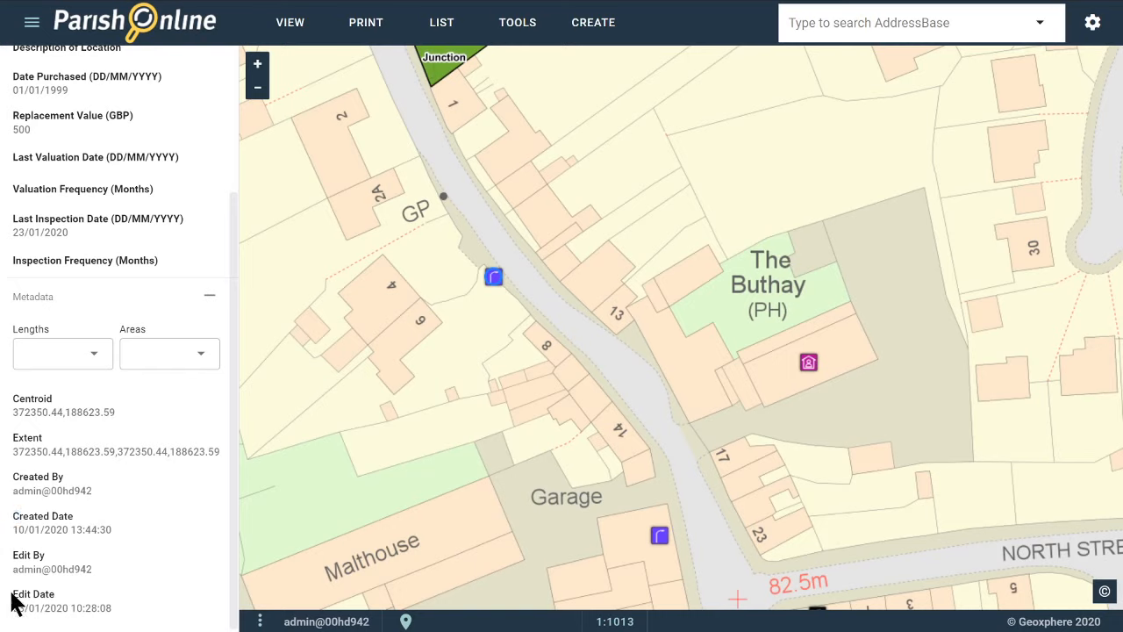
left_click_drag(10, 594, 143, 617)
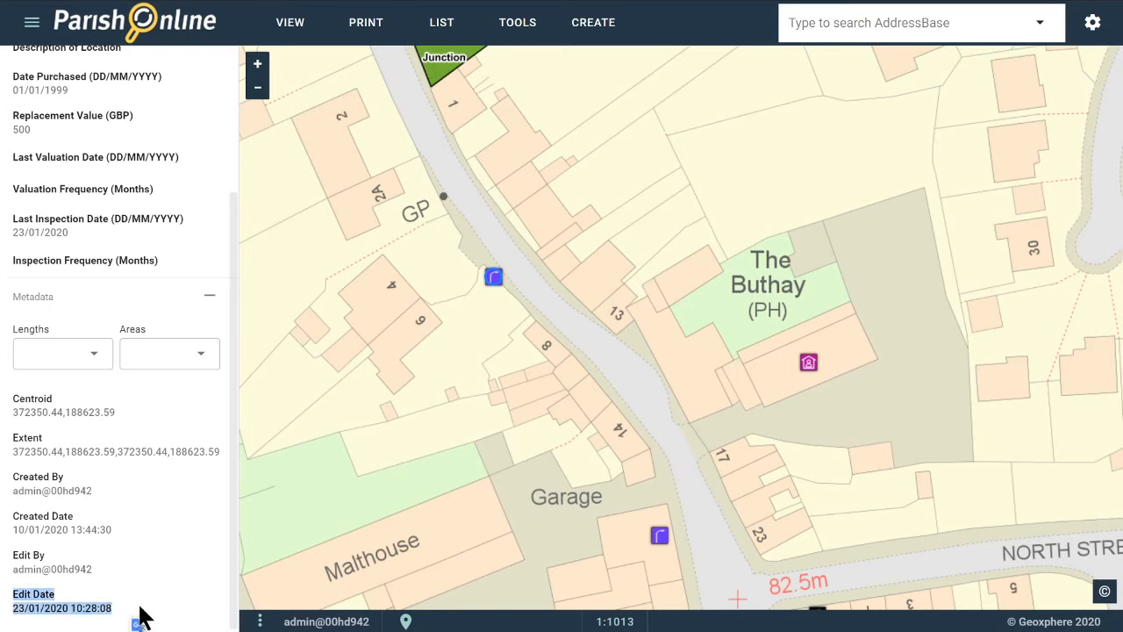
left_click(163, 563)
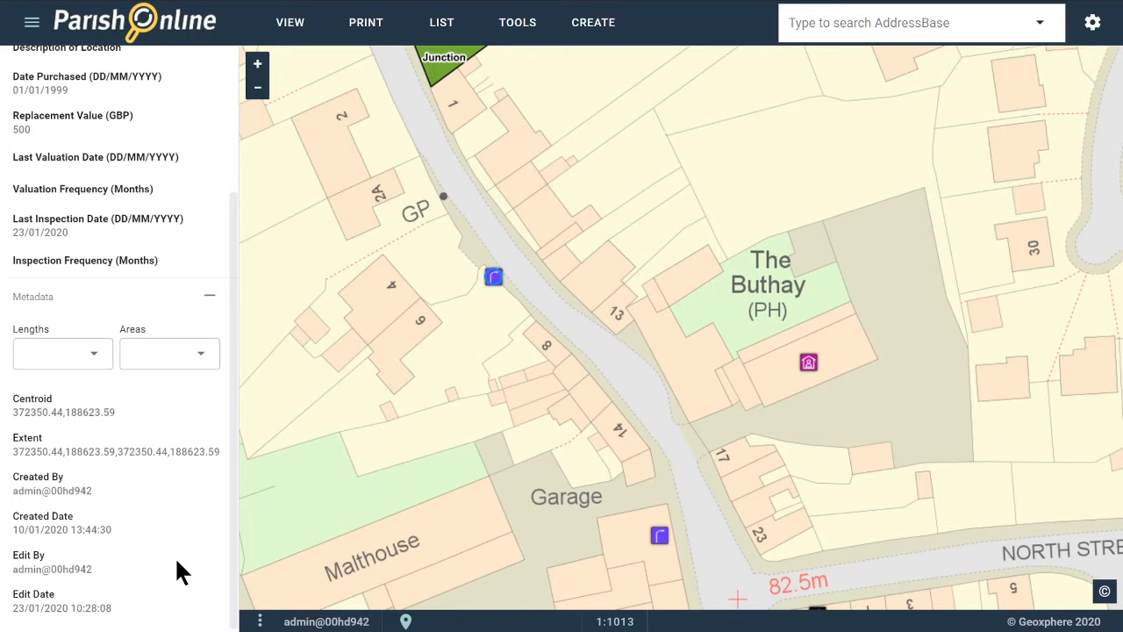
scroll(148, 407, "up", 2)
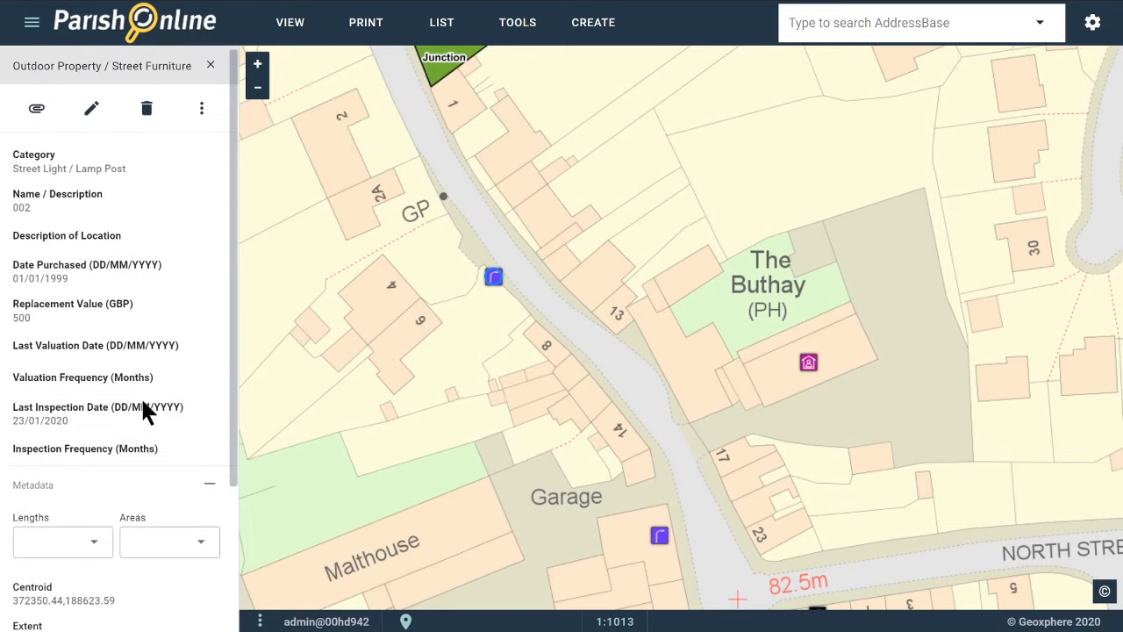
left_click(211, 66)
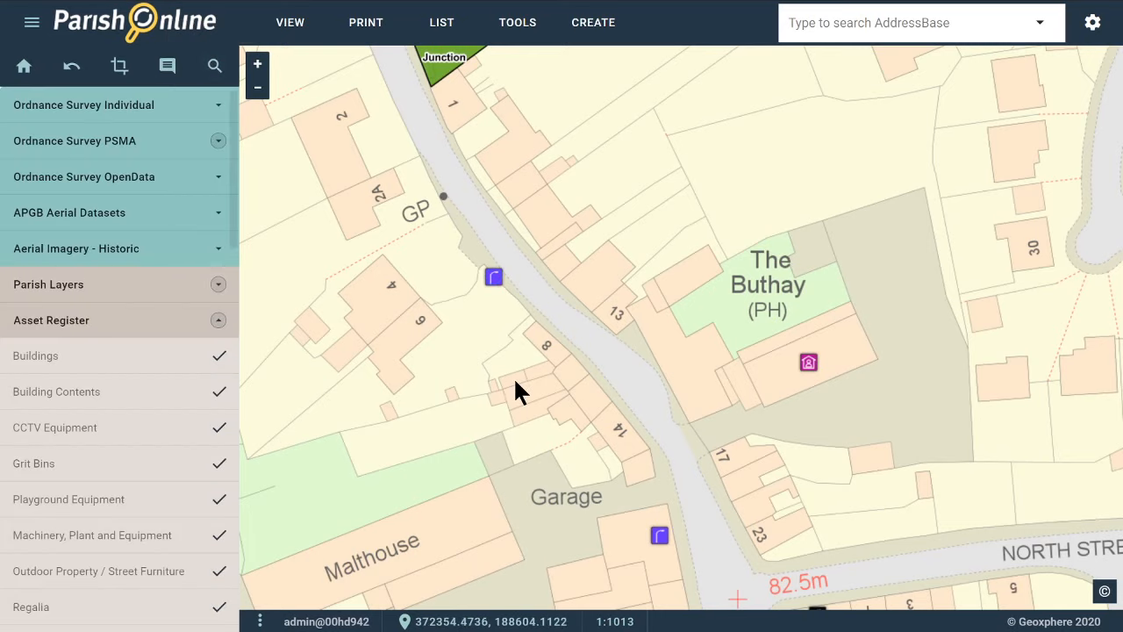
Start a new feature on the Trees layer and place it at the roadside entrance between The Buthay and number 17
left_click(584, 29)
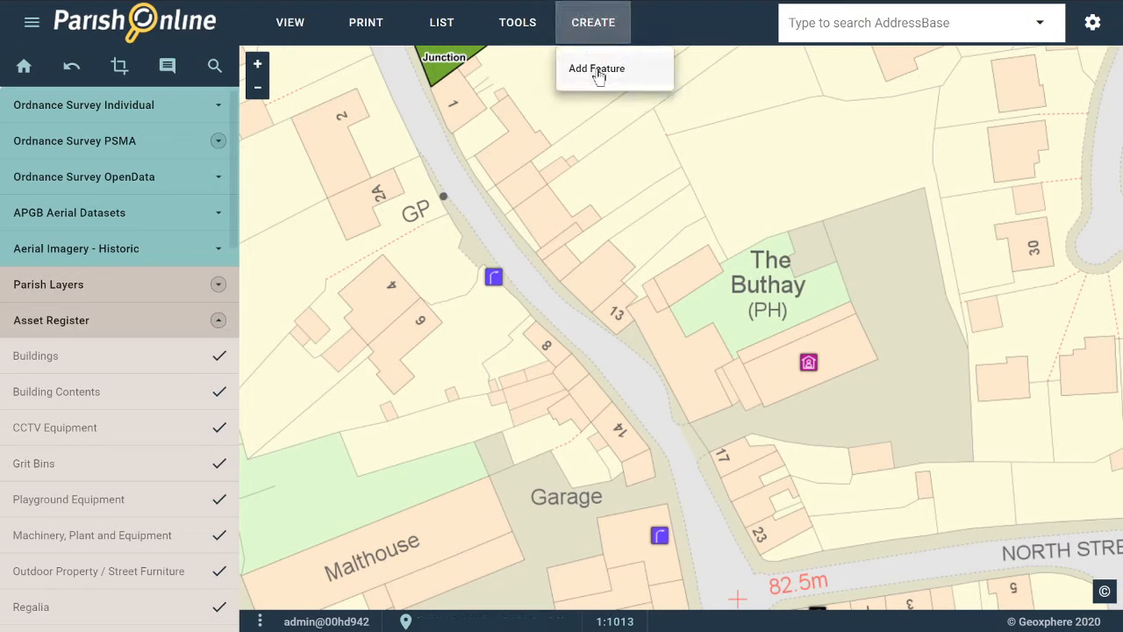
left_click(598, 70)
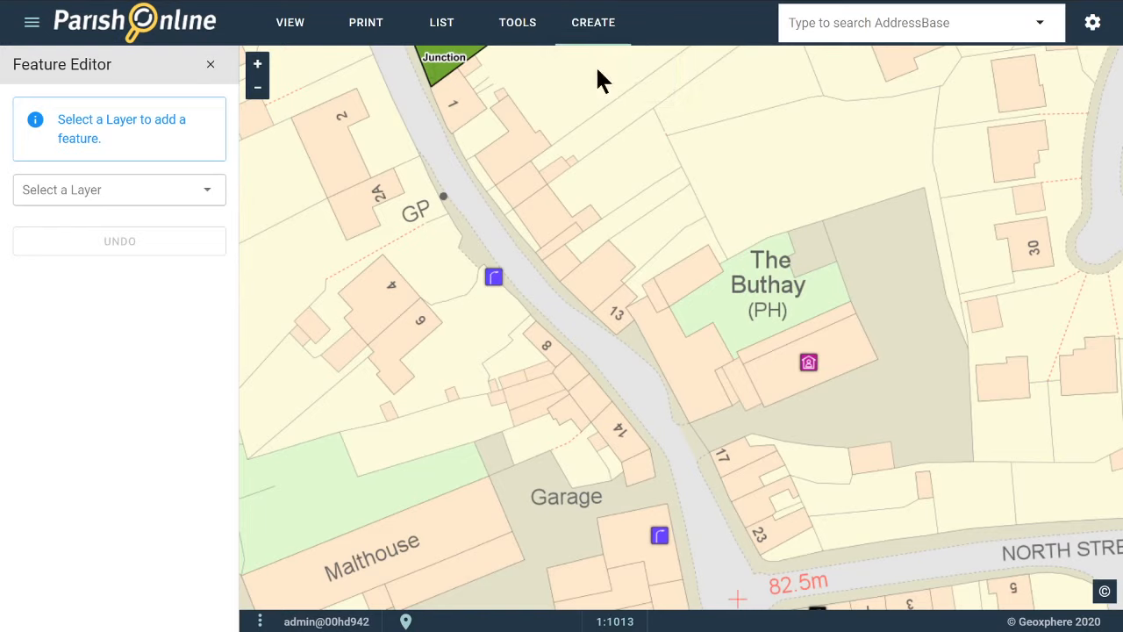
left_click(89, 199)
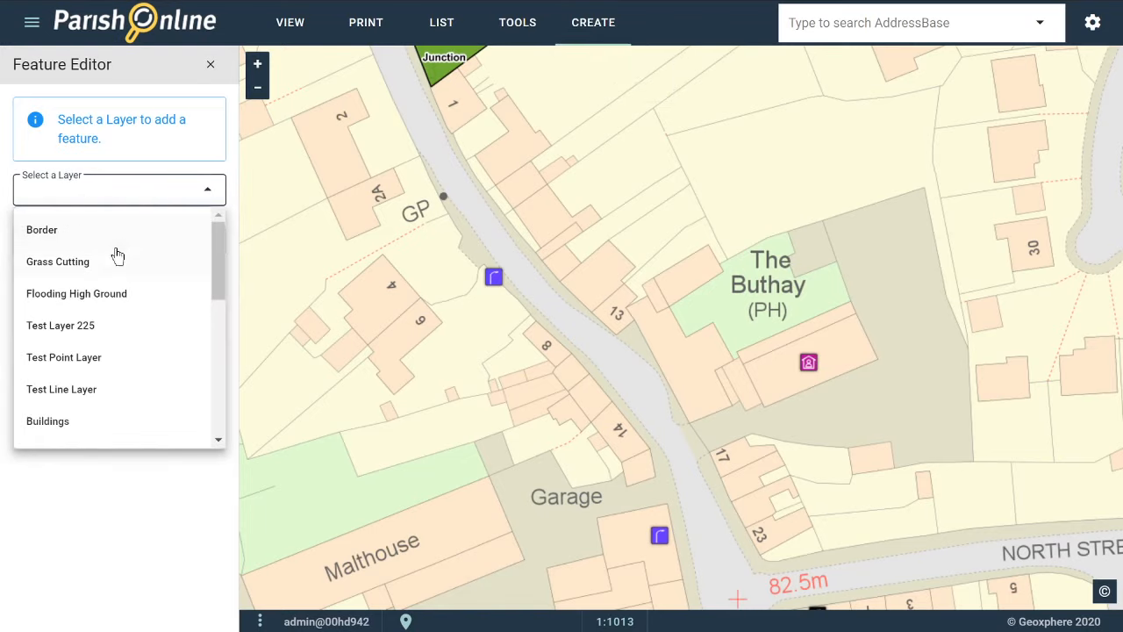
scroll(115, 255, "down", 3)
scroll(118, 262, "up", 1)
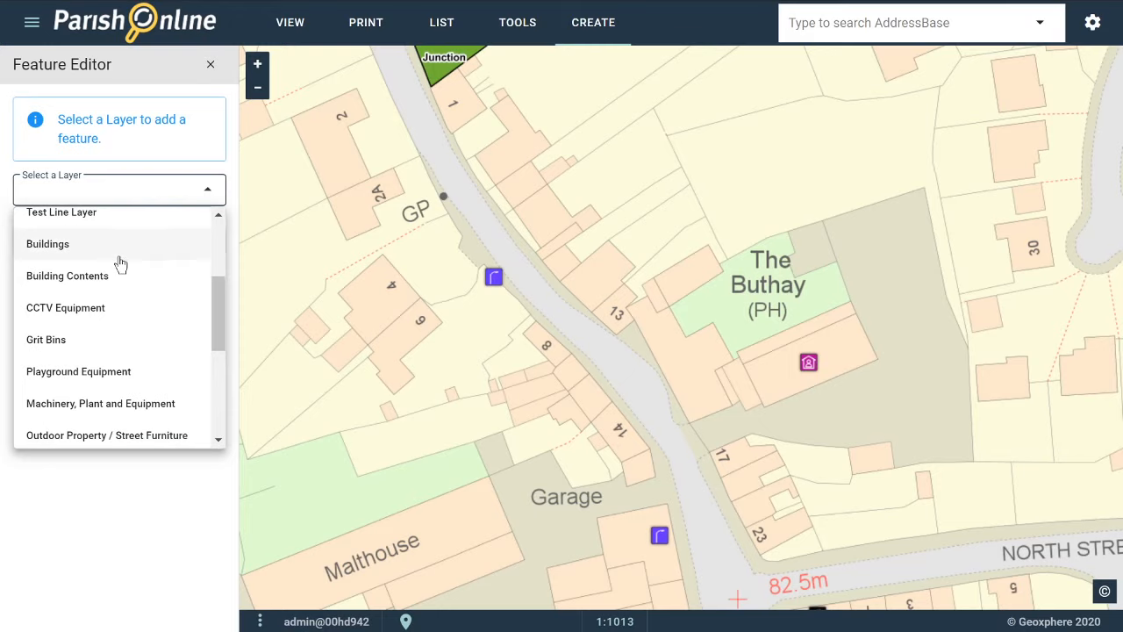
scroll(143, 303, "down", 3)
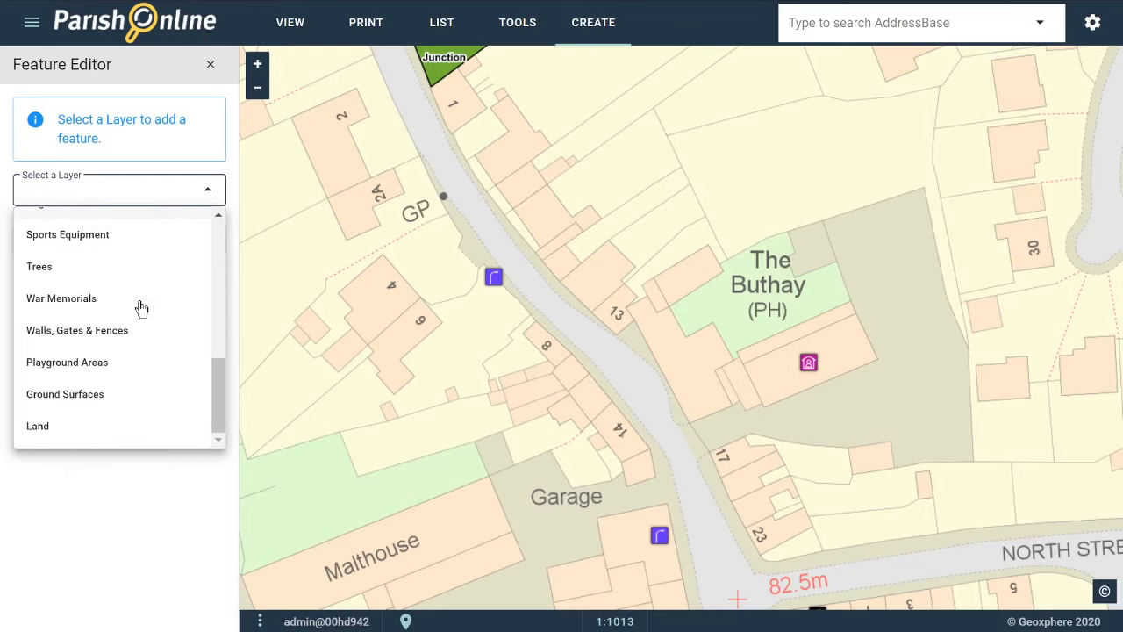
left_click(91, 273)
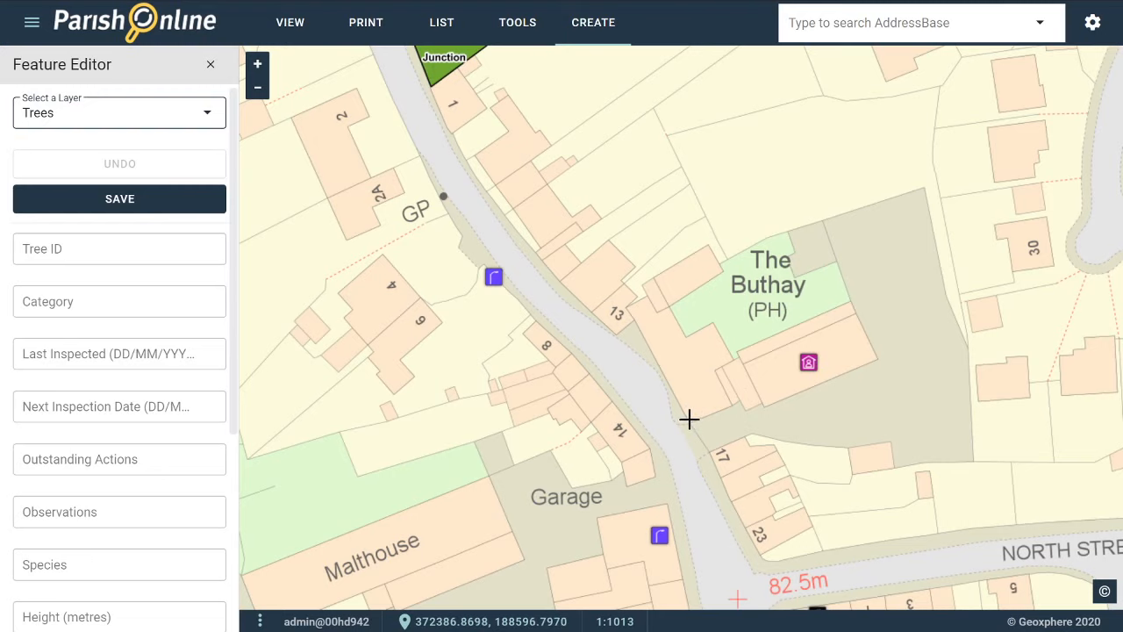
Examine the new tree's attribute fields, from Tree ID and inspection dates through species, height, stem diameter, age and TPO
left_click(87, 253)
scroll(93, 303, "down", 1)
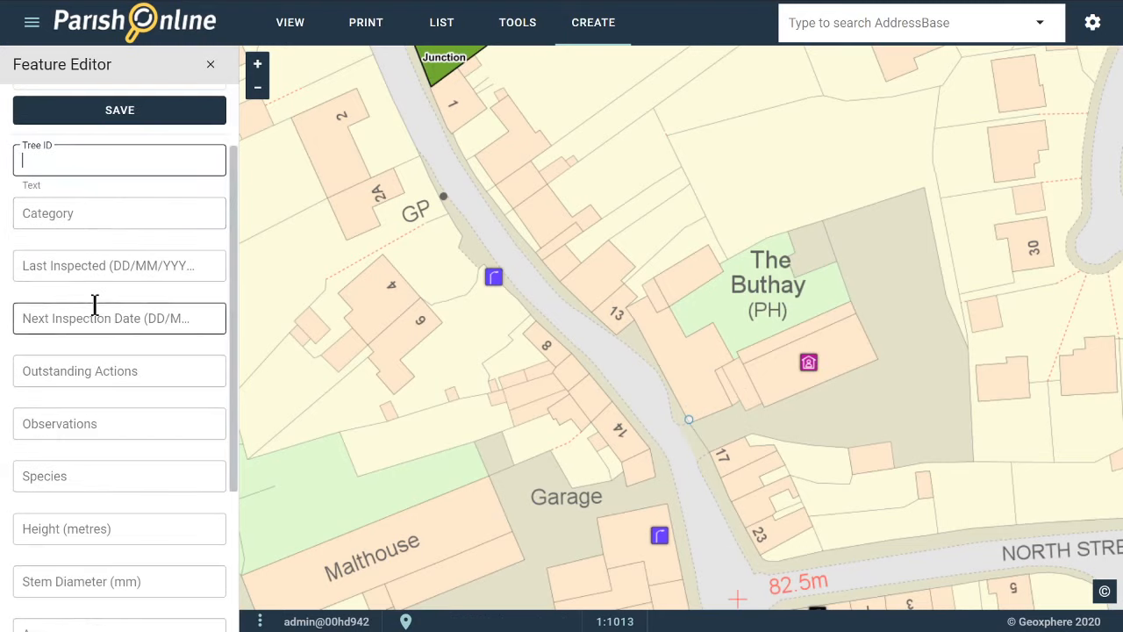
left_click(93, 225)
left_click(83, 260)
left_click(95, 318)
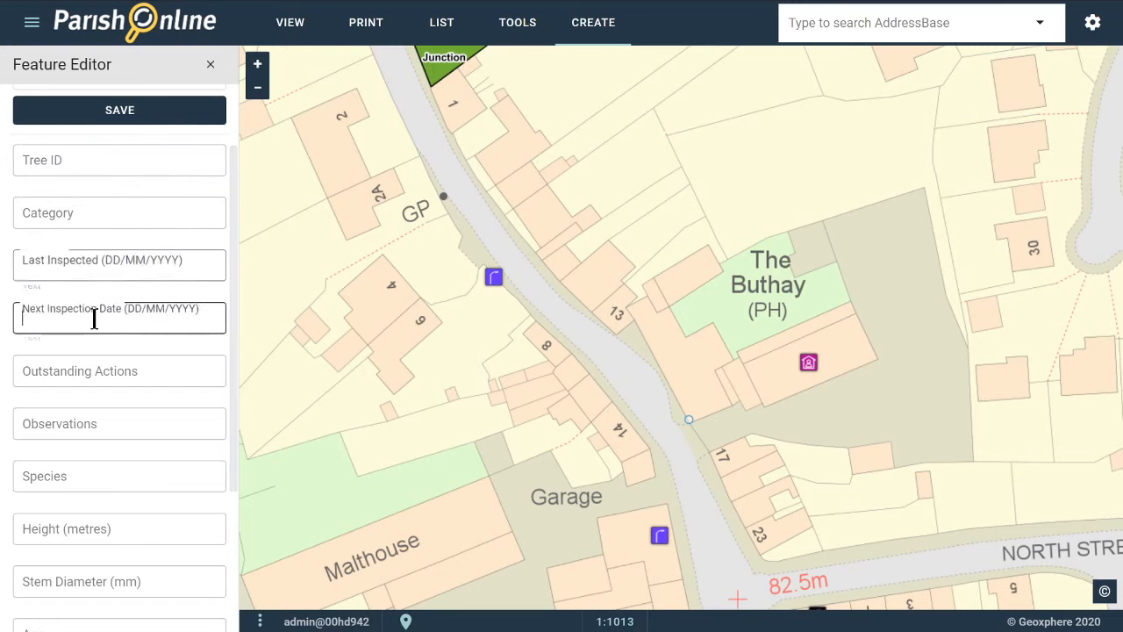
left_click(93, 376)
left_click(86, 423)
scroll(158, 390, "down", 1)
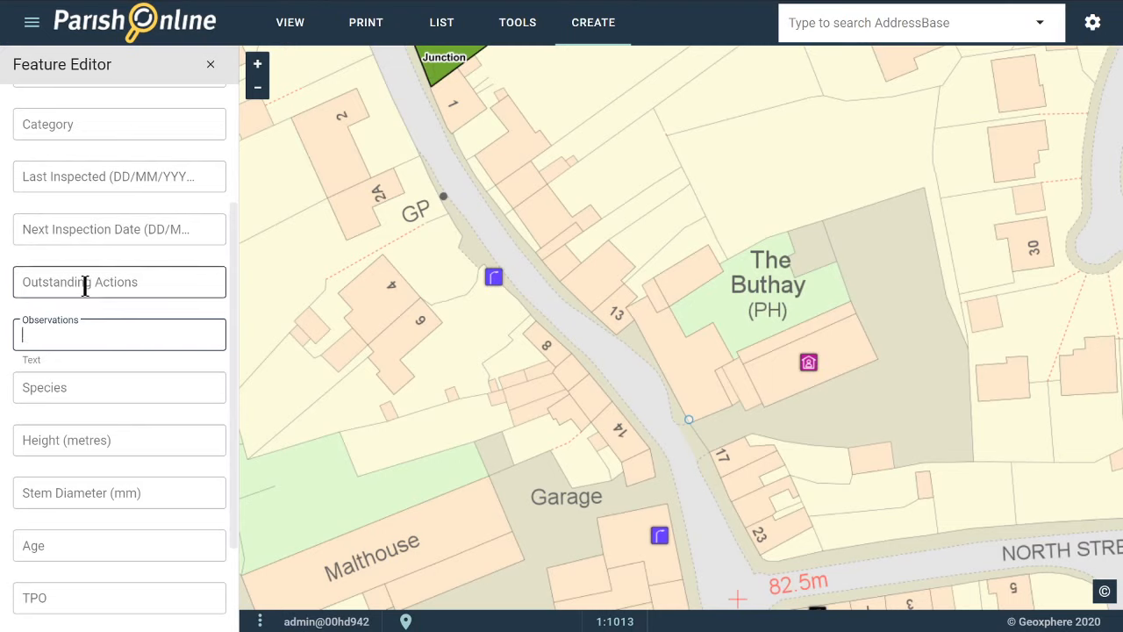
left_click(78, 394)
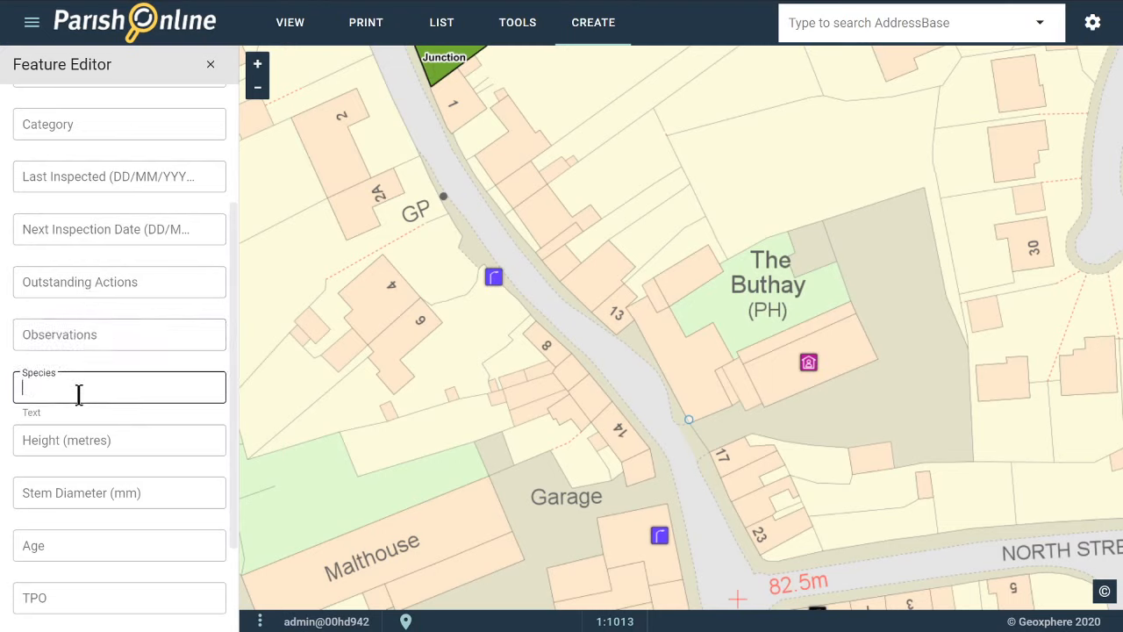
left_click(78, 442)
left_click(79, 493)
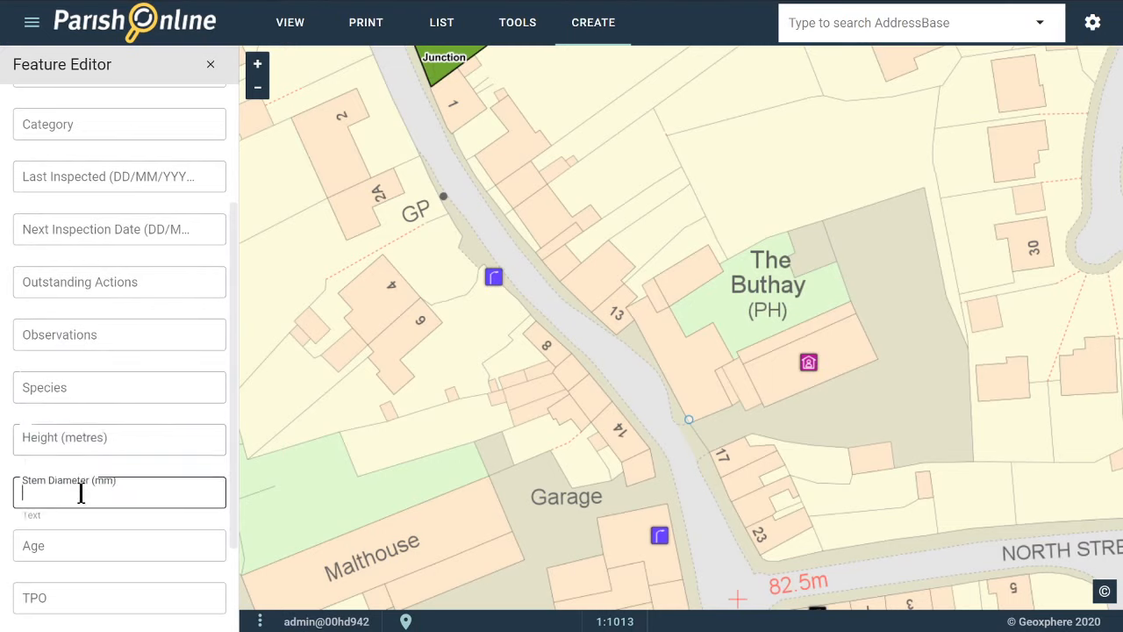
left_click(77, 559)
left_click(70, 596)
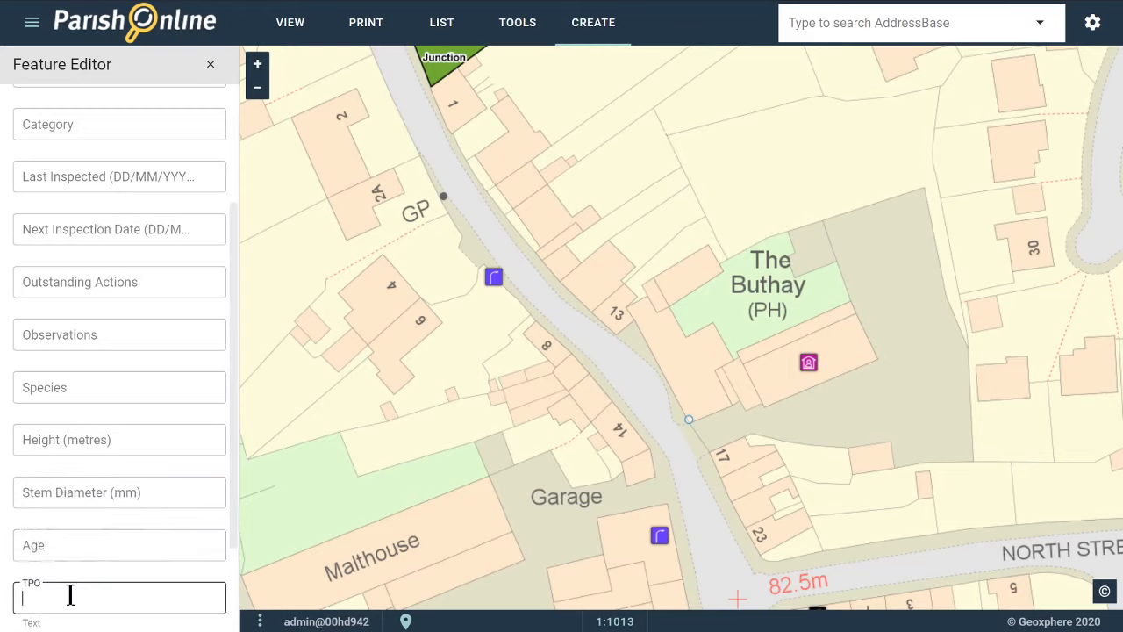
scroll(85, 513, "up", 2)
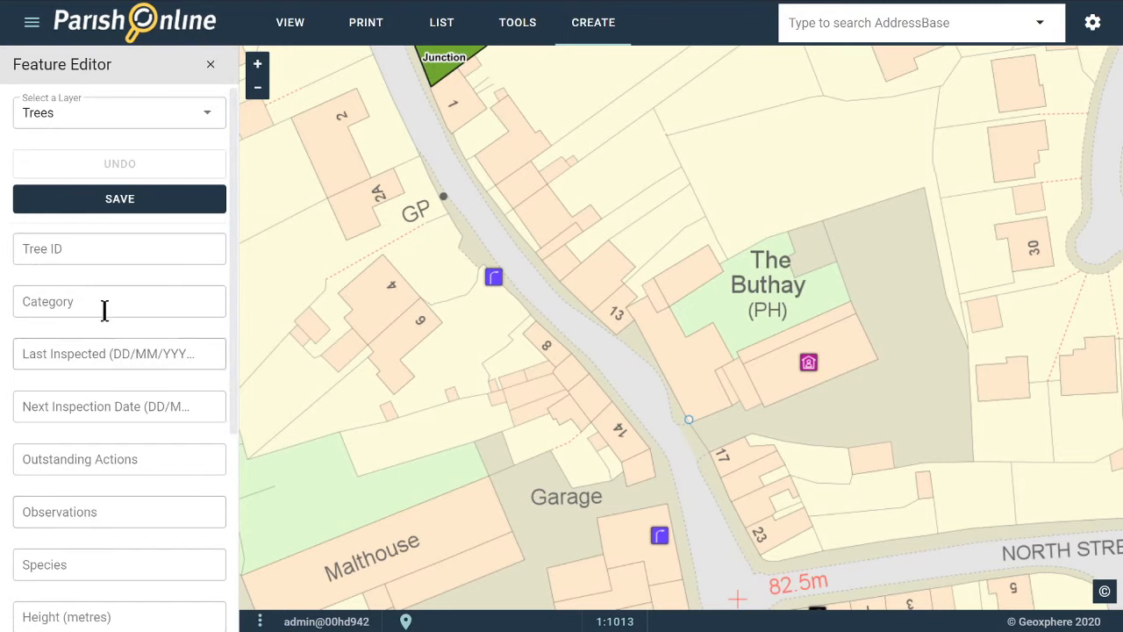
Save the new tree with its attributes blank, and check its record from the map
left_click(123, 202)
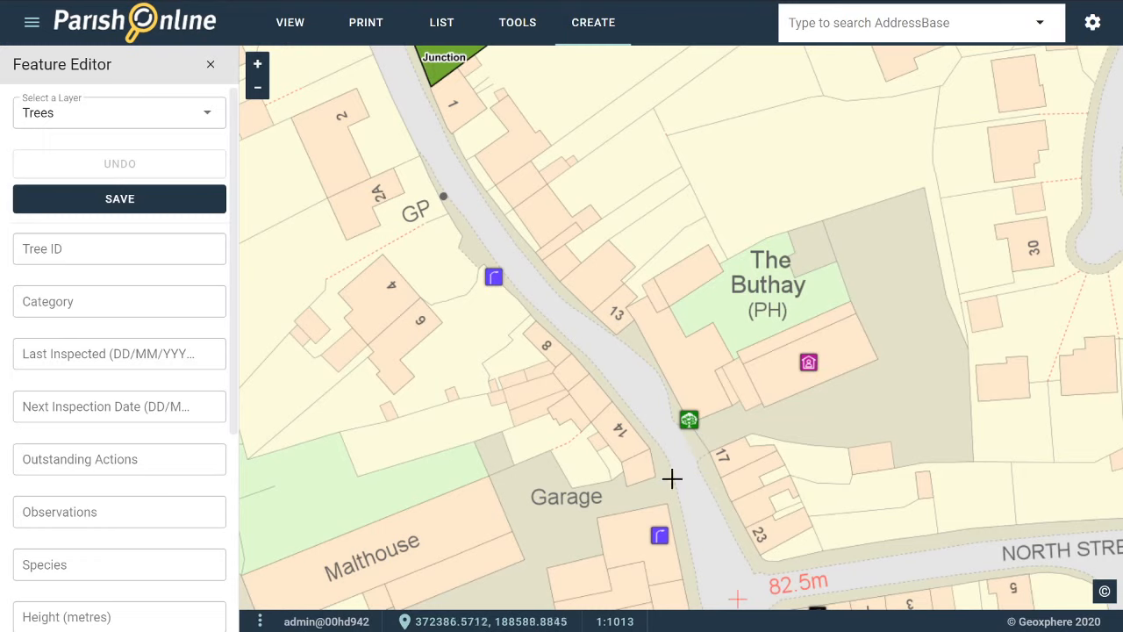
left_click(211, 69)
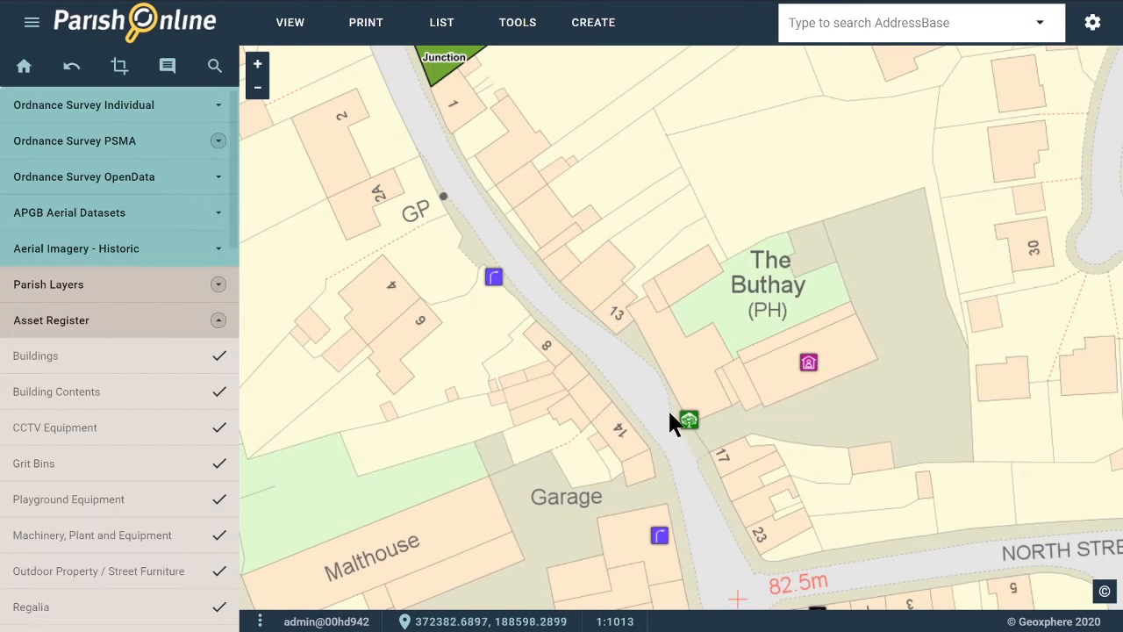
left_click(686, 417)
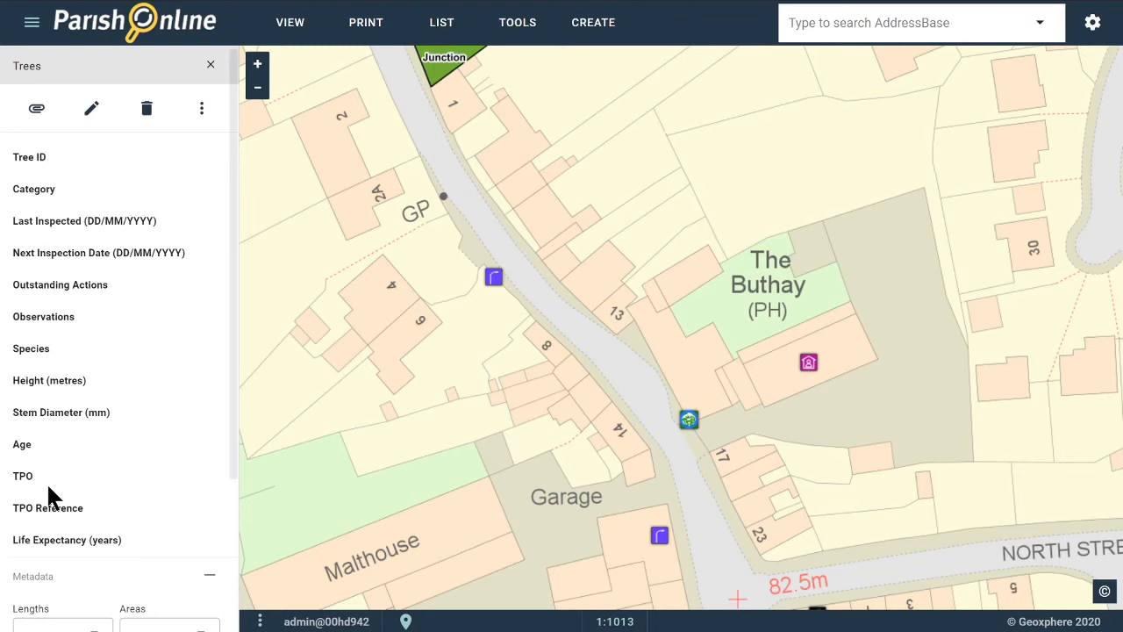
left_click(211, 65)
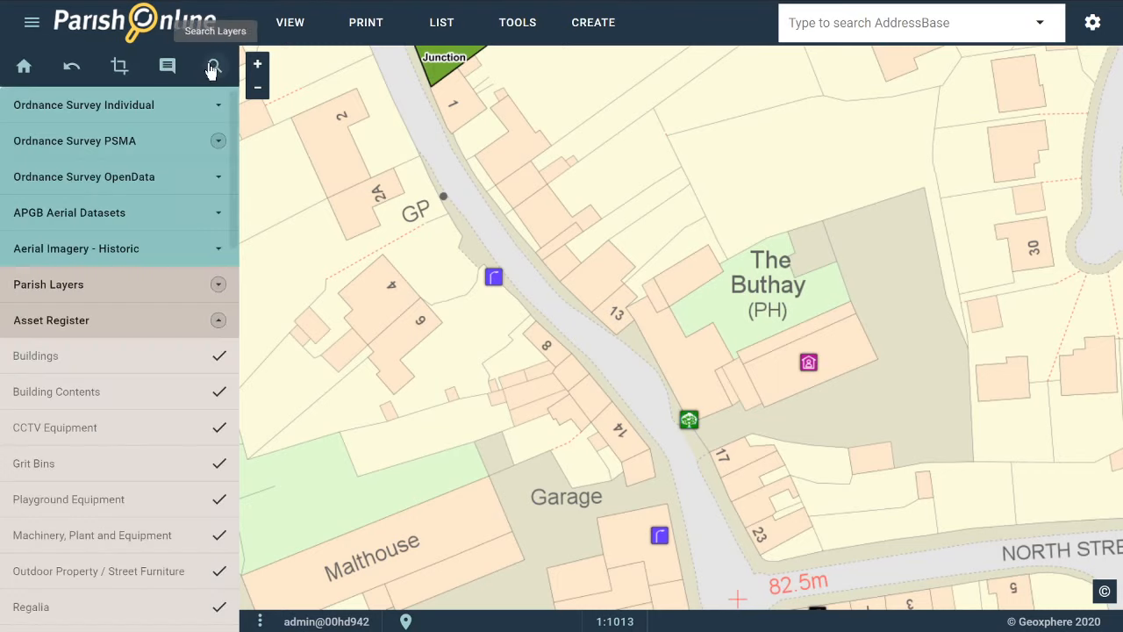
Start a new feature on the Ground Surfaces layer with the category Tarmac Surface
left_click(597, 27)
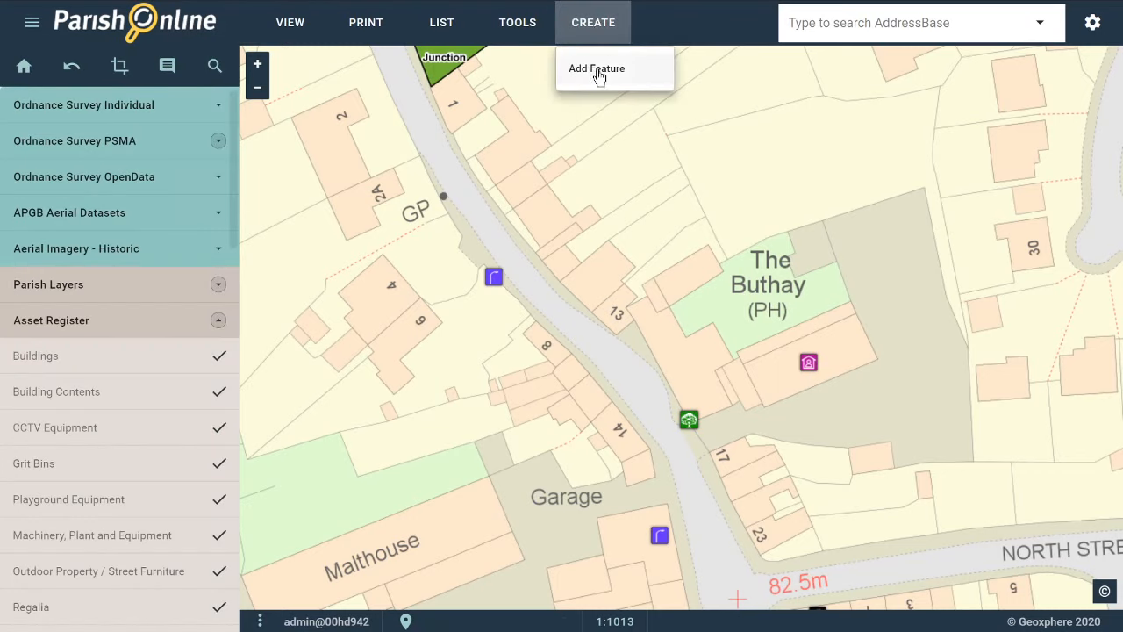
left_click(599, 70)
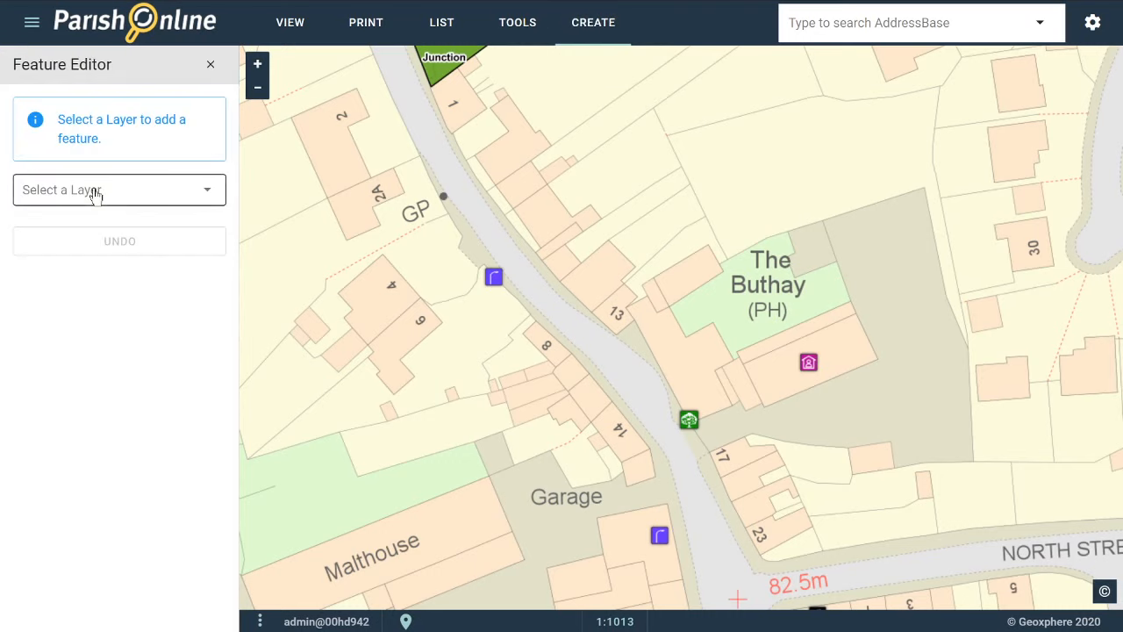
left_click(93, 190)
scroll(101, 302, "down", 5)
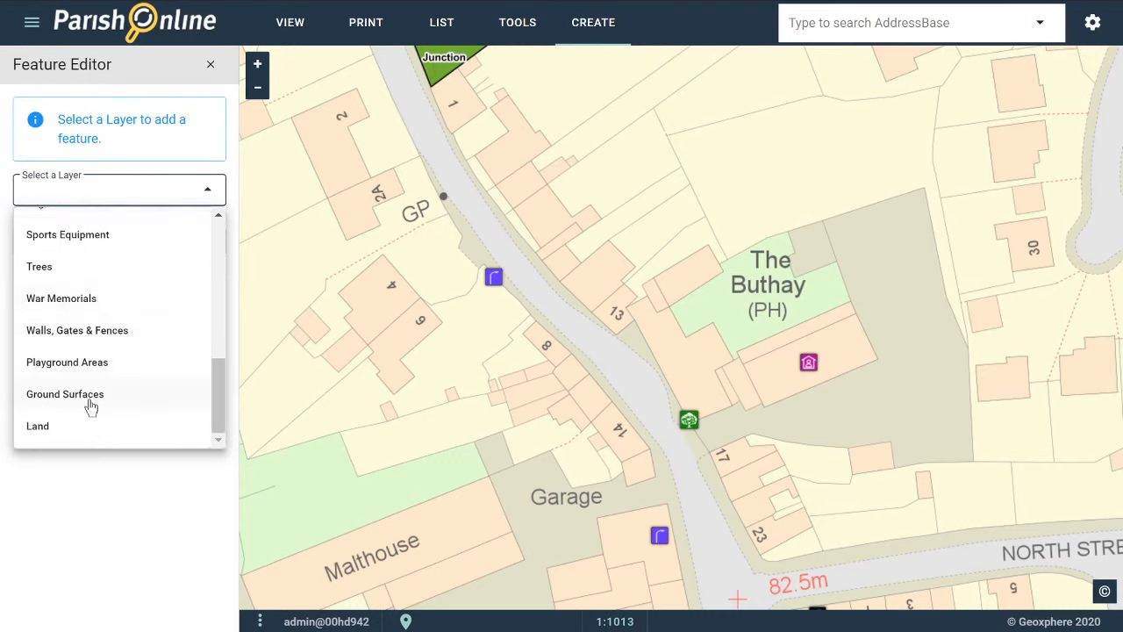
left_click(60, 397)
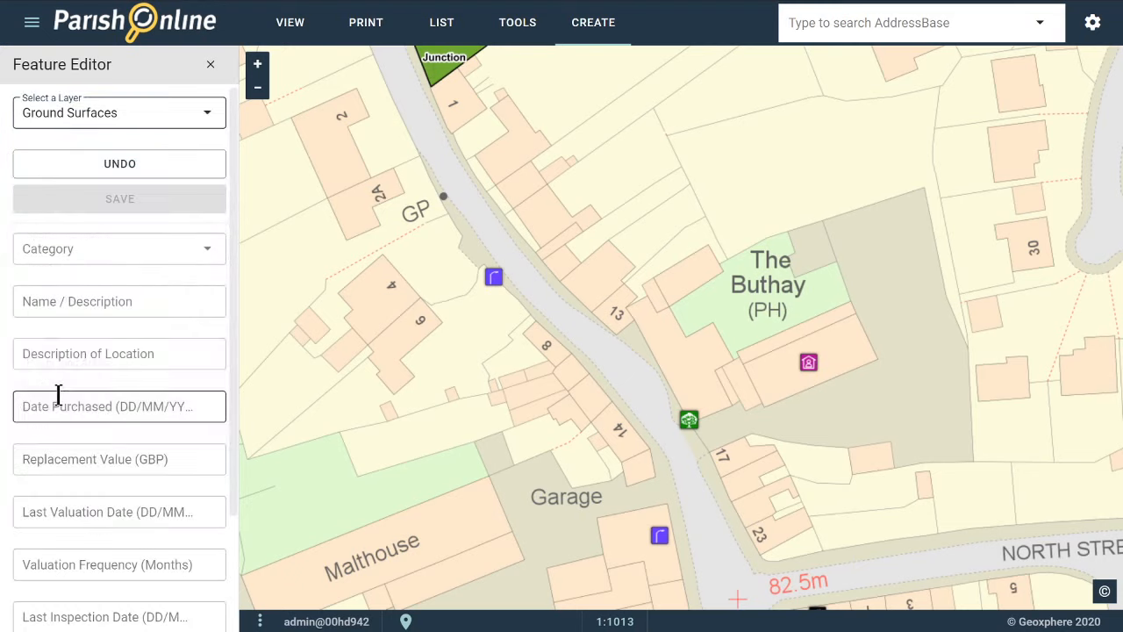
left_click(119, 251)
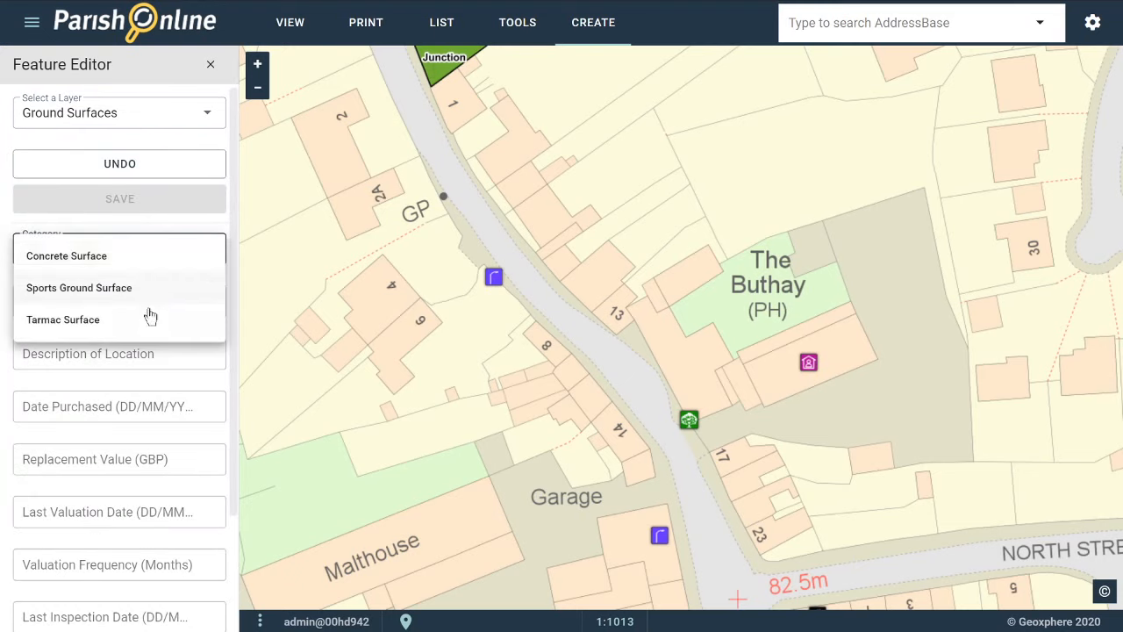
left_click(82, 328)
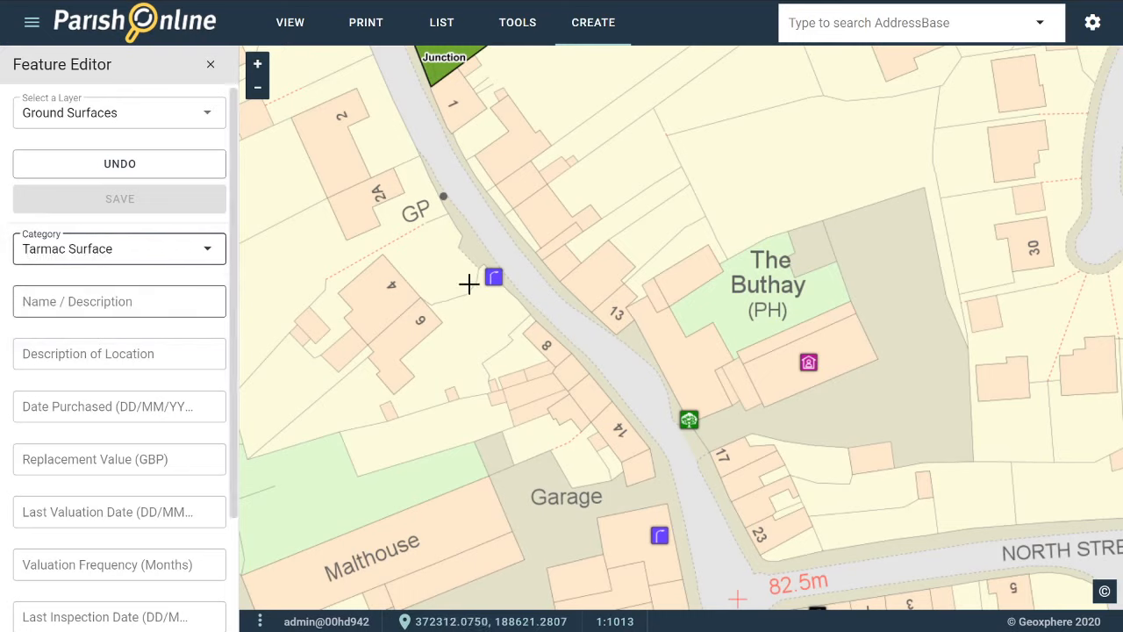
Trace a polygon around the open yard south and east of The Buthay, from the roadside tree and back to the entrance by number 17
left_click(690, 421)
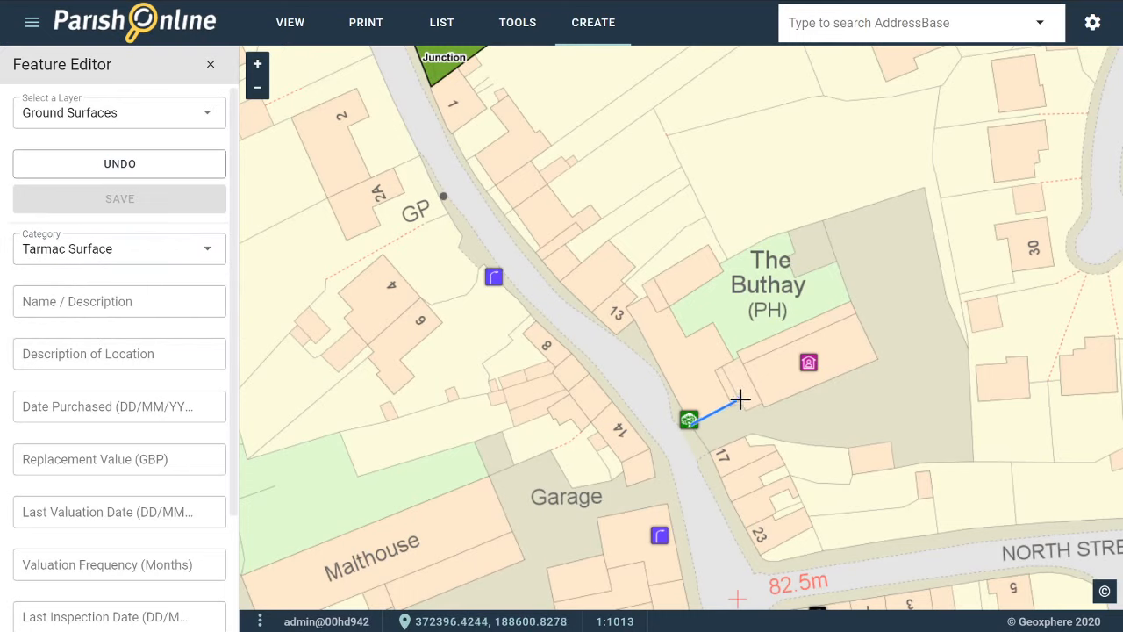
left_click(743, 409)
left_click(879, 358)
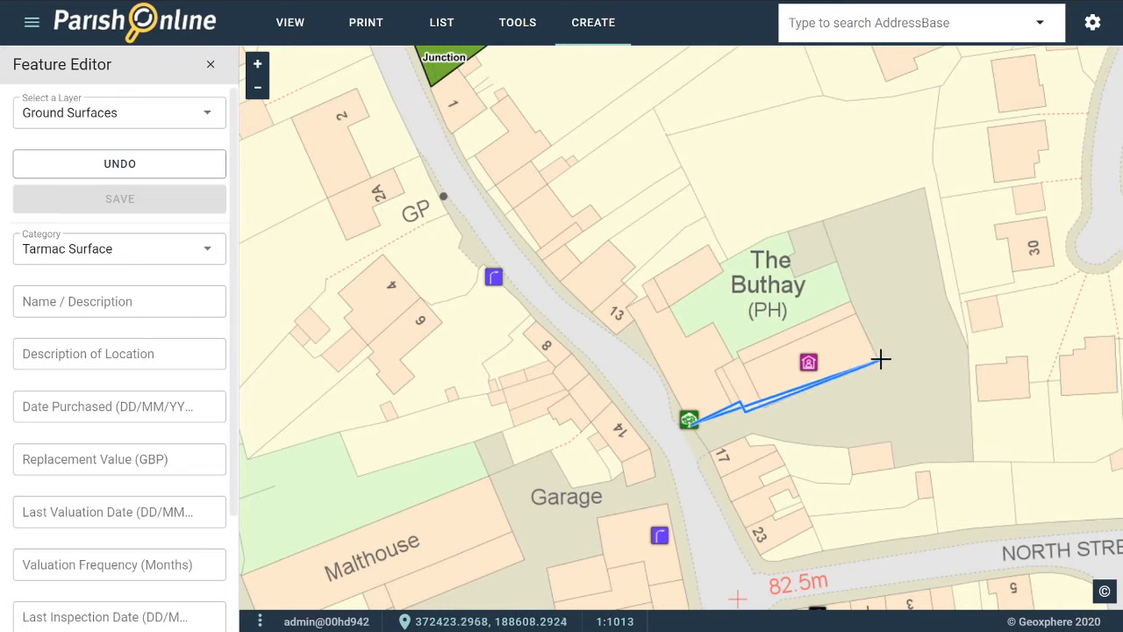
left_click(823, 222)
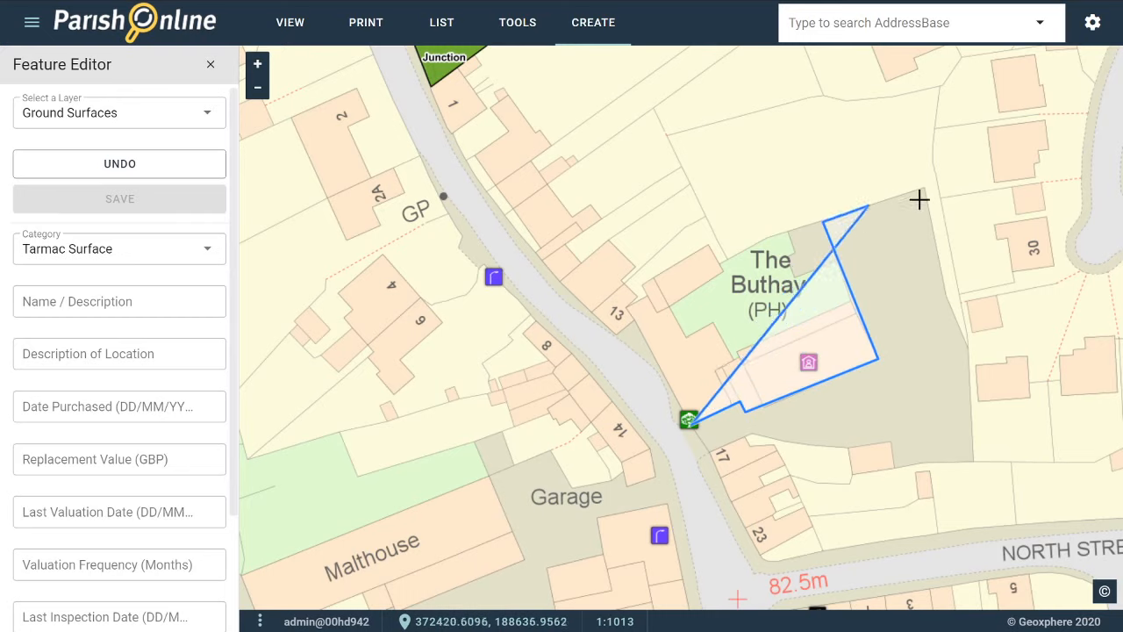
left_click(928, 184)
left_click(948, 302)
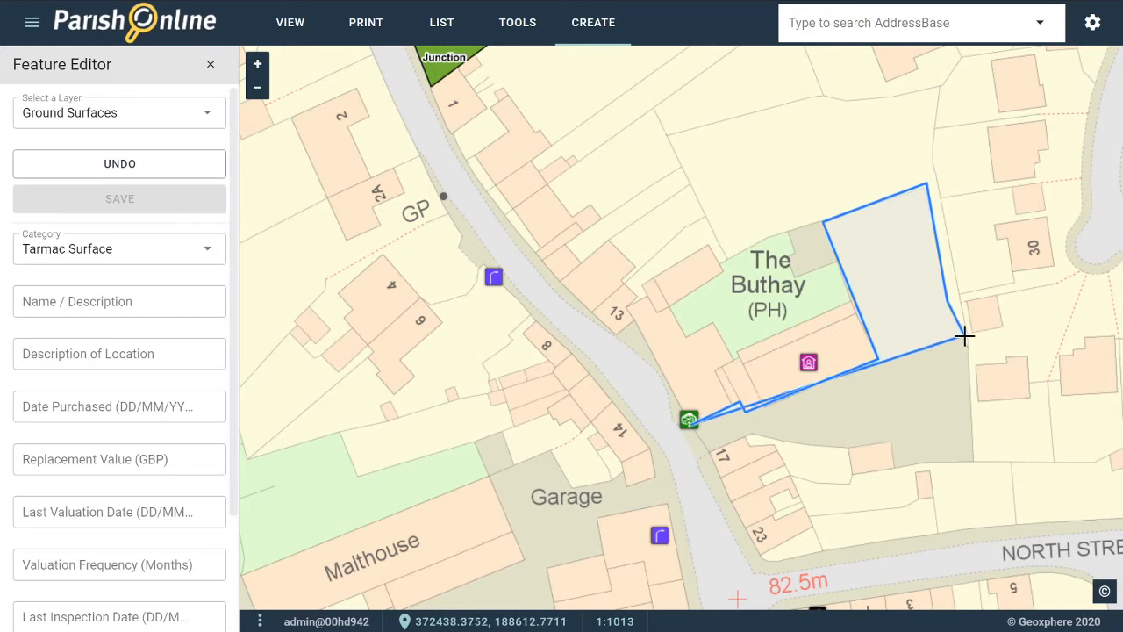
left_click(969, 347)
left_click(974, 462)
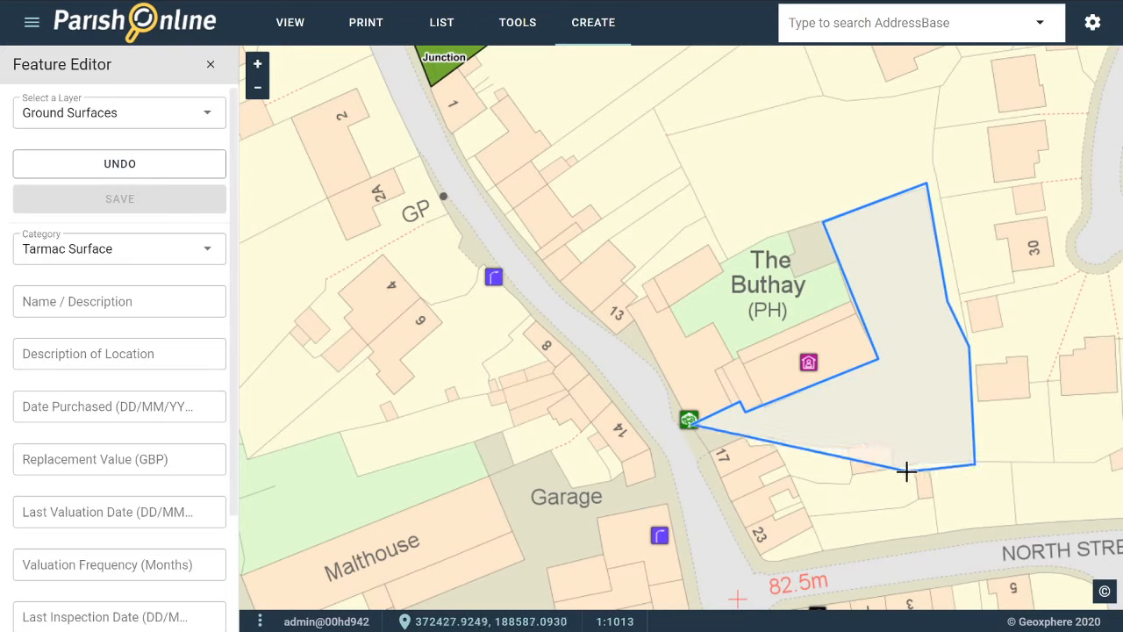
left_click(899, 469)
left_click(895, 439)
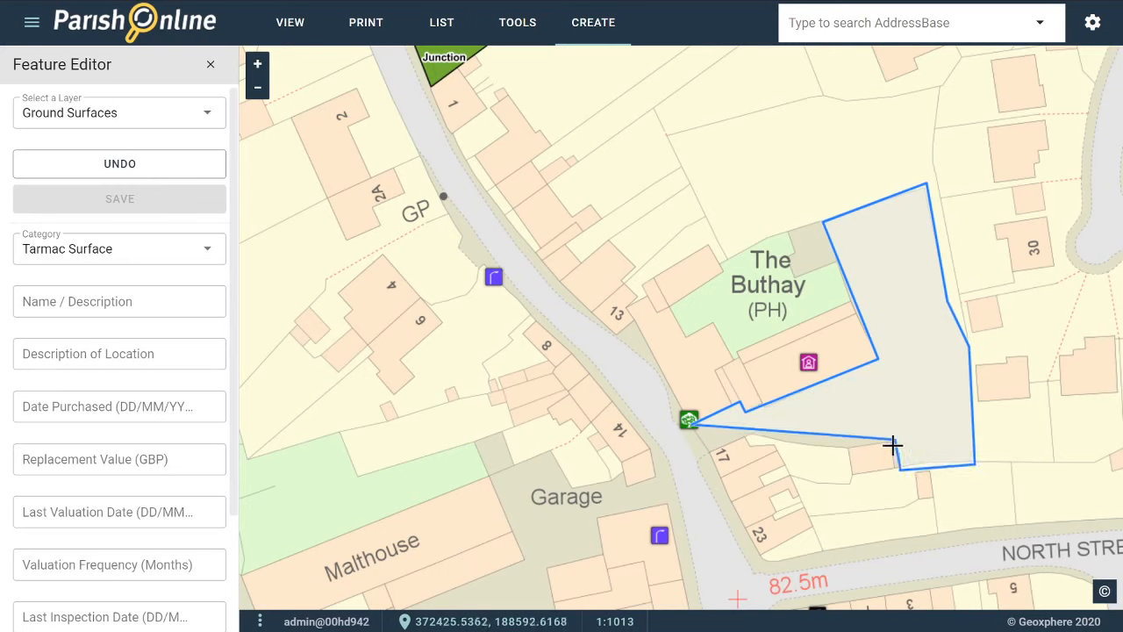
left_click(845, 450)
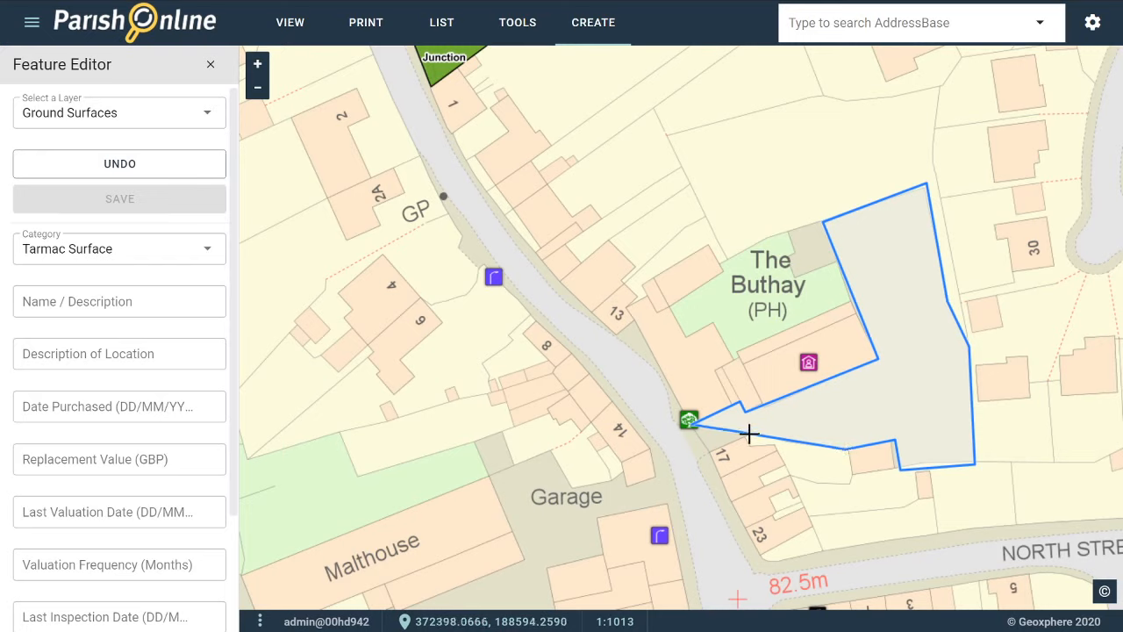
left_click(747, 434)
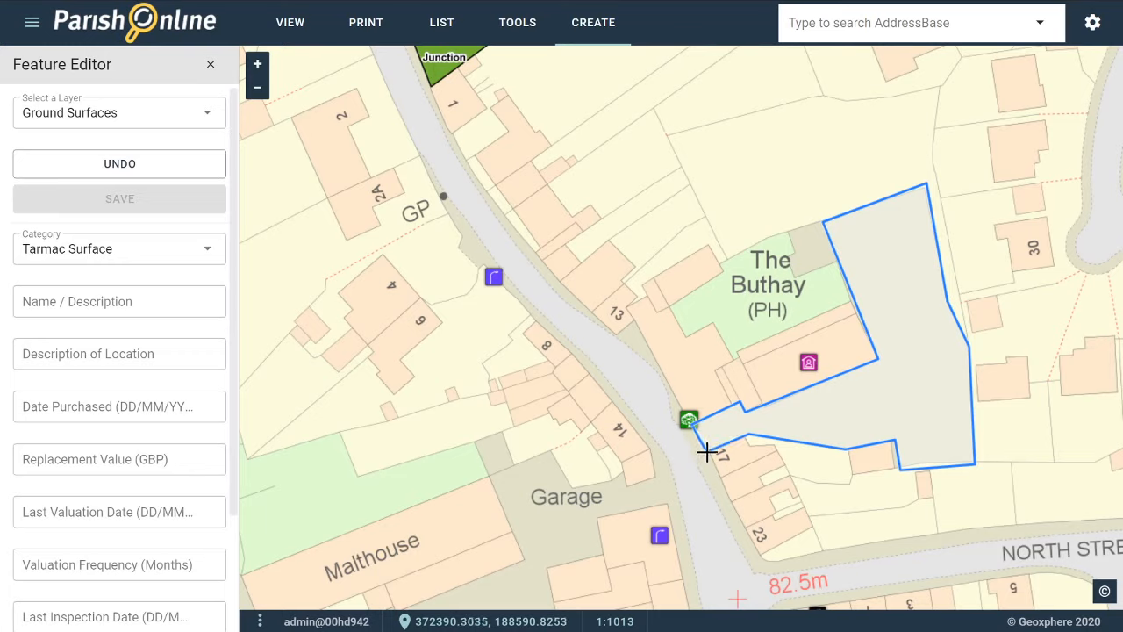
double_click(707, 452)
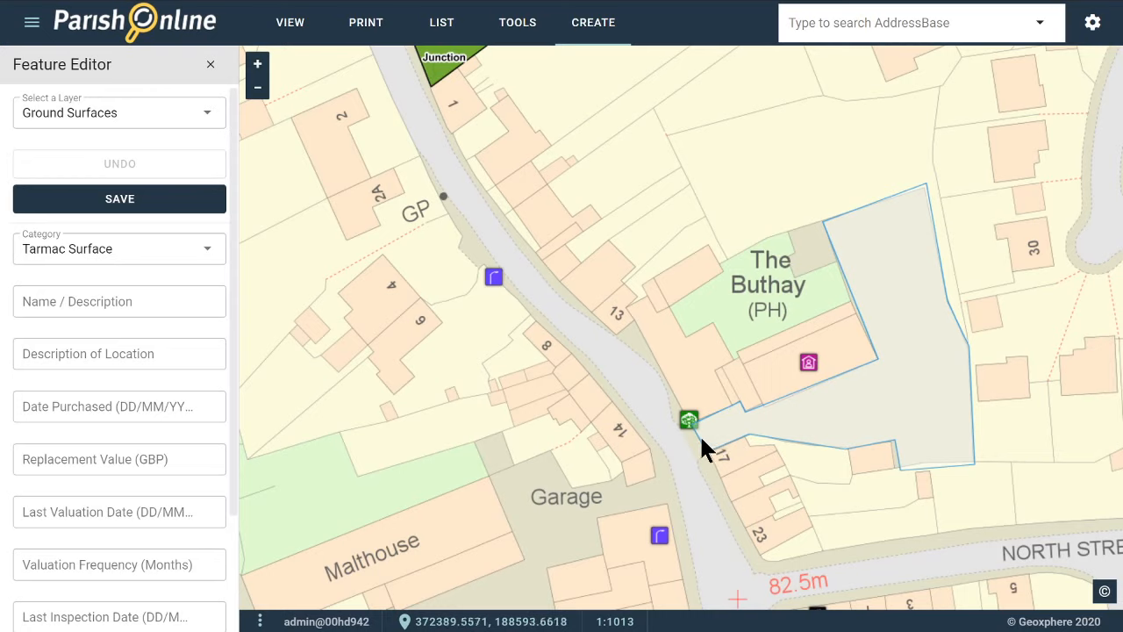
Save the traced tarmac surface to the Ground Surfaces layer
left_click(102, 200)
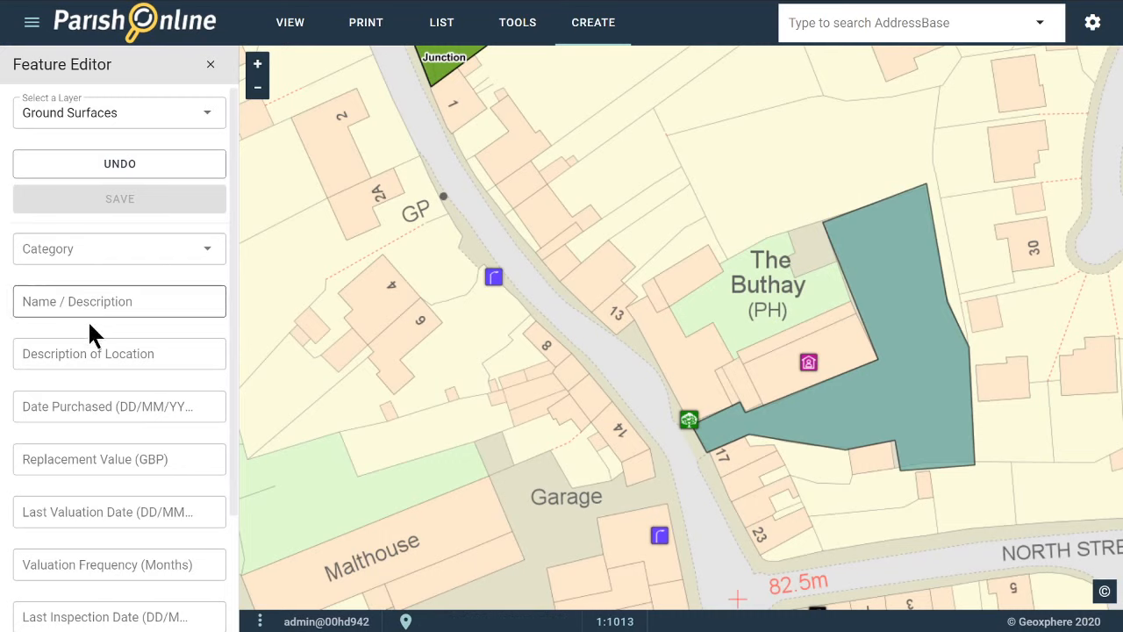
scroll(90, 471, "down", 2)
scroll(91, 459, "up", 2)
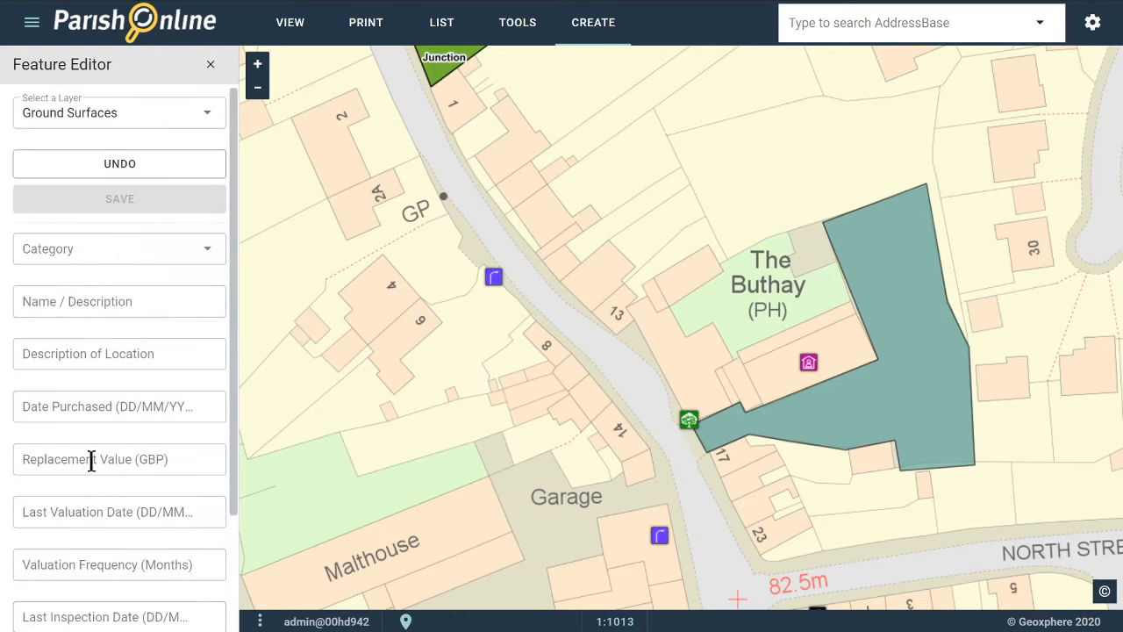
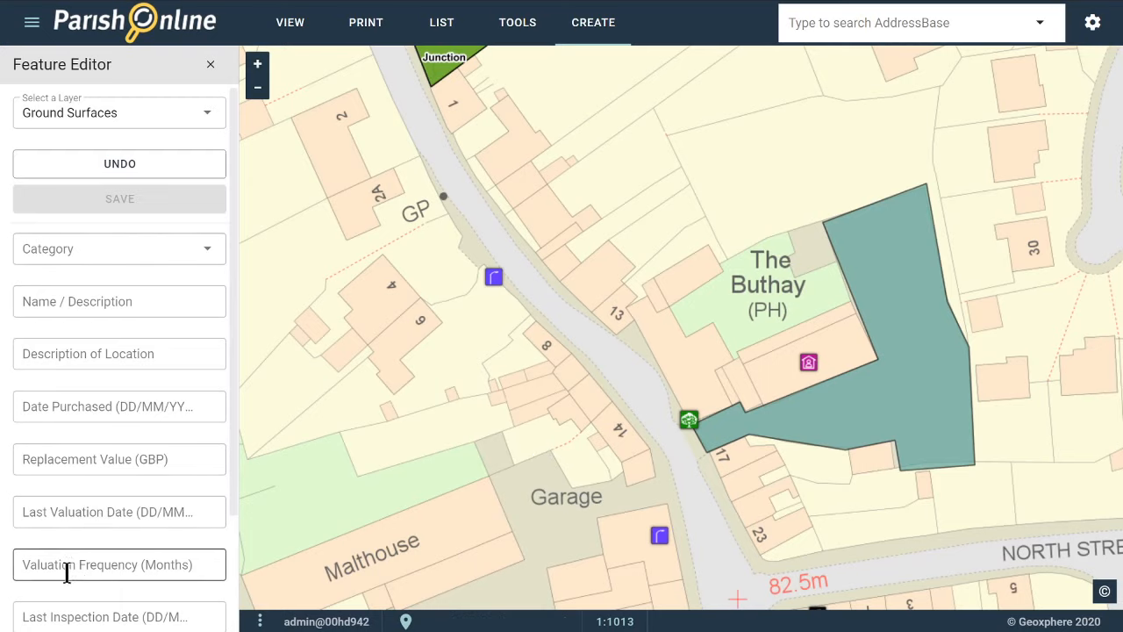
Close the feature editor and switch off all layers in the Asset Register group
left_click(212, 68)
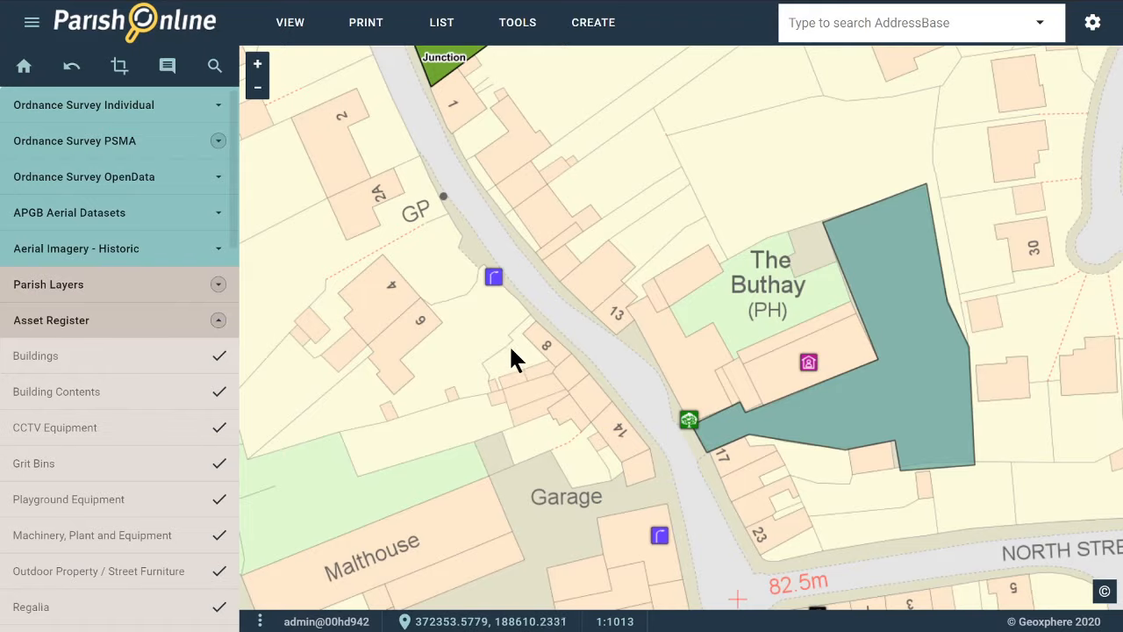
scroll(511, 354, "down", 1)
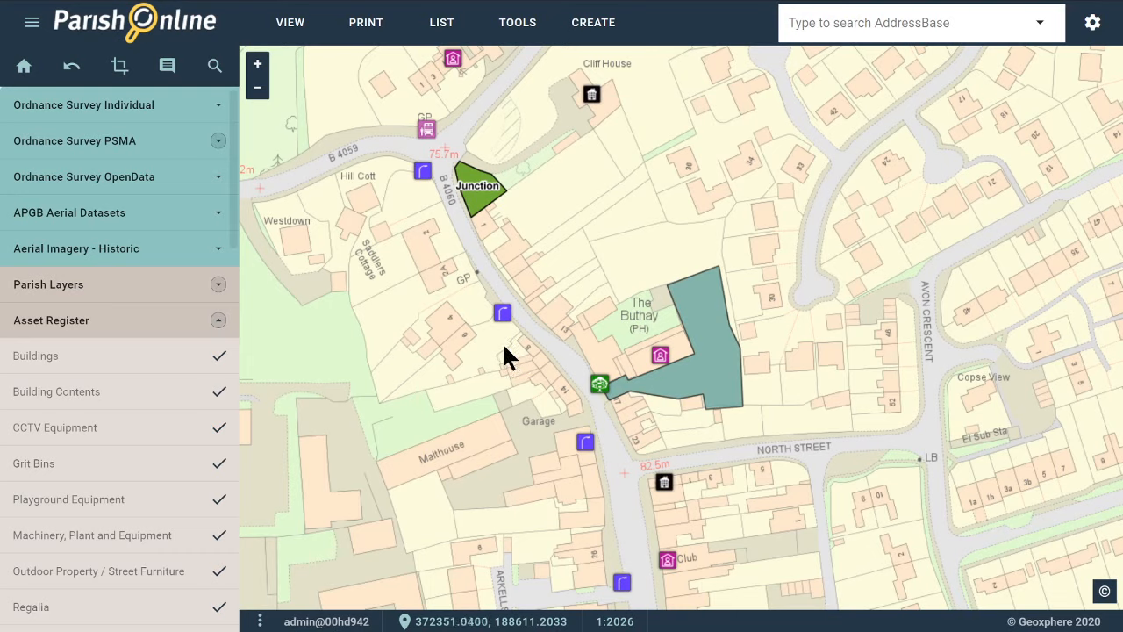
right_click(129, 325)
left_click(166, 342)
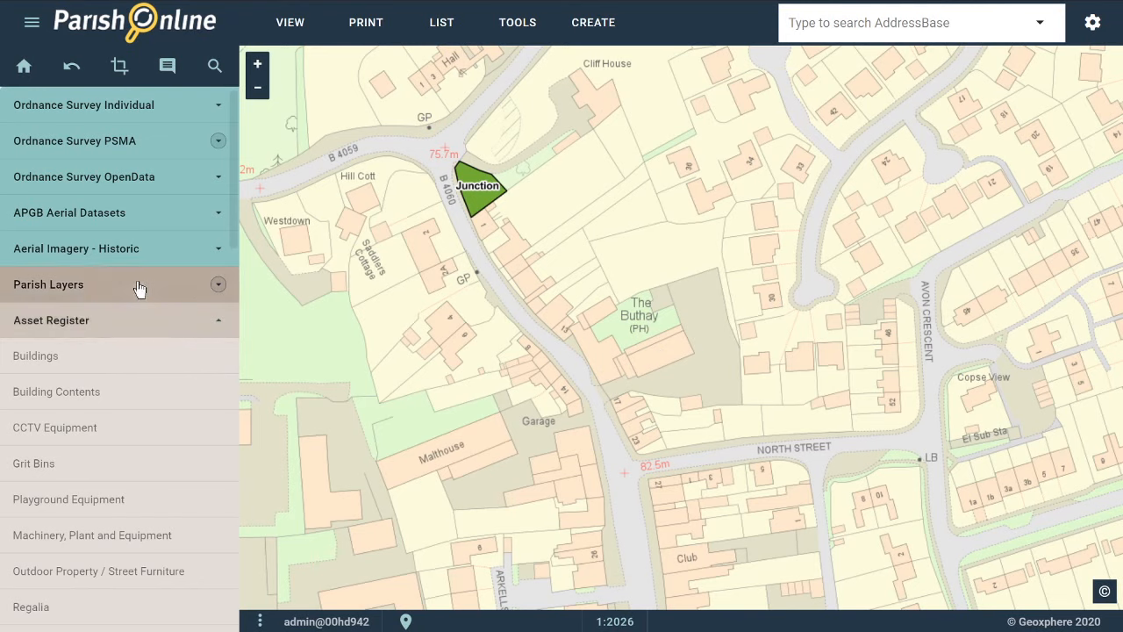
Switch off every layer in the Parish Layers group and leave the group's layer list expanded
right_click(139, 289)
left_click(150, 299)
left_click(137, 292)
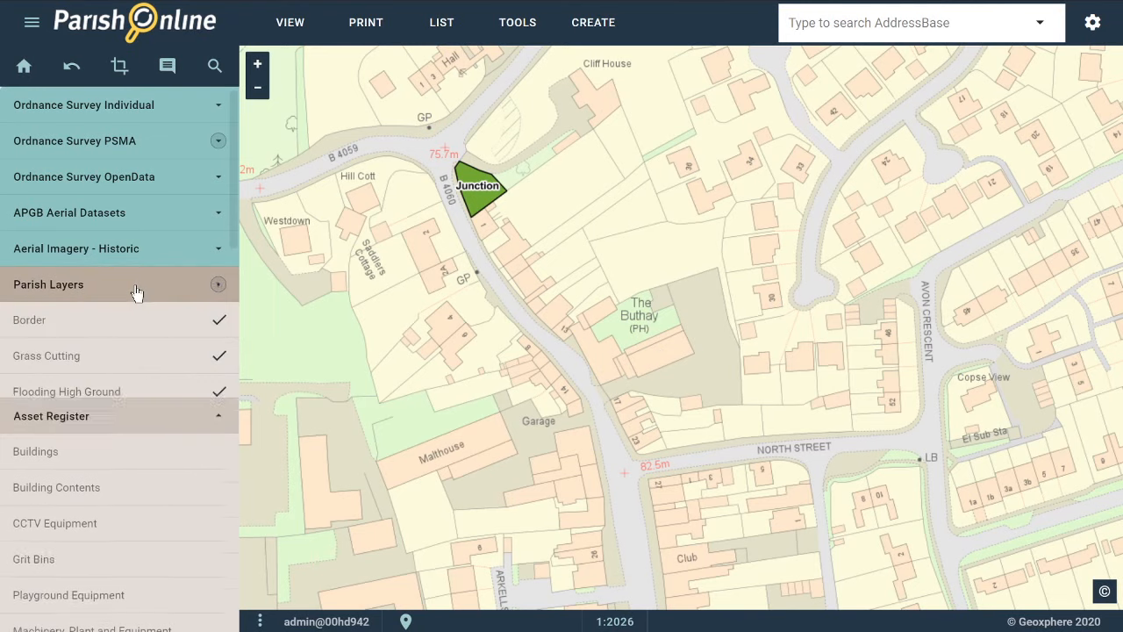
right_click(137, 293)
left_click(164, 307)
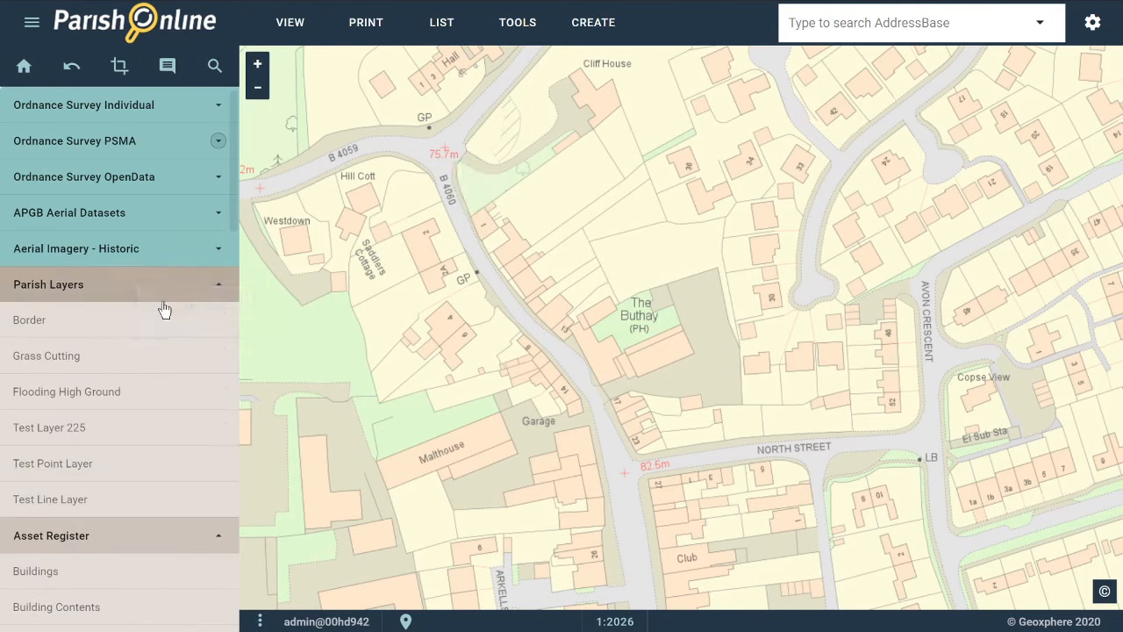
Display only the Grass Cutting layer and bring its Car Park, Field and Field 2 areas off Station Road into view
scroll(487, 296, "down", 2)
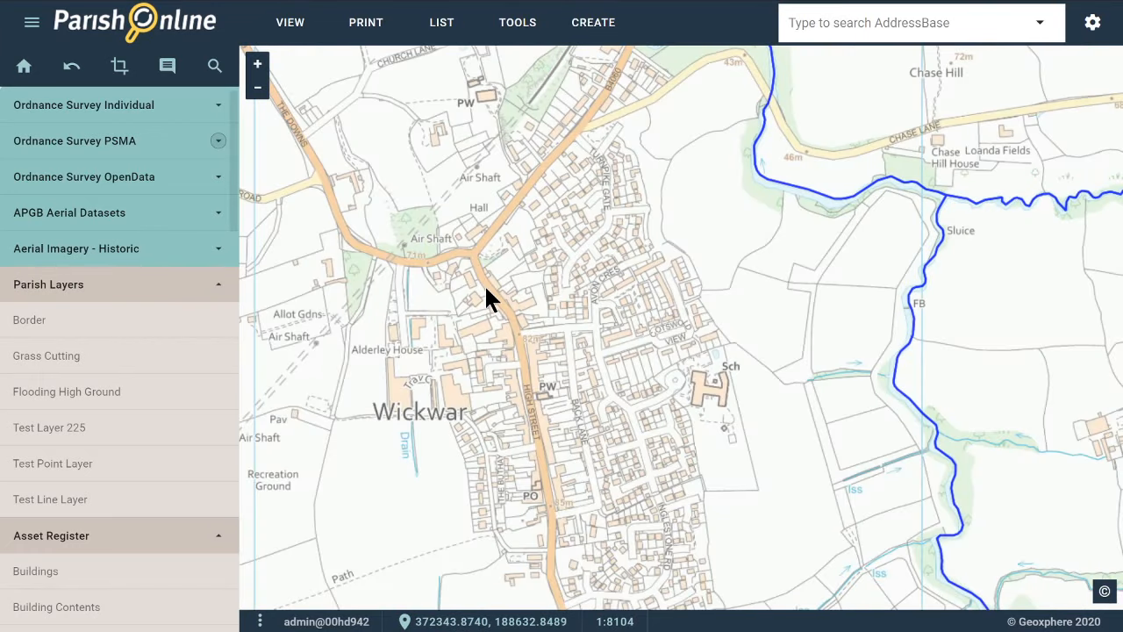
left_click(88, 356)
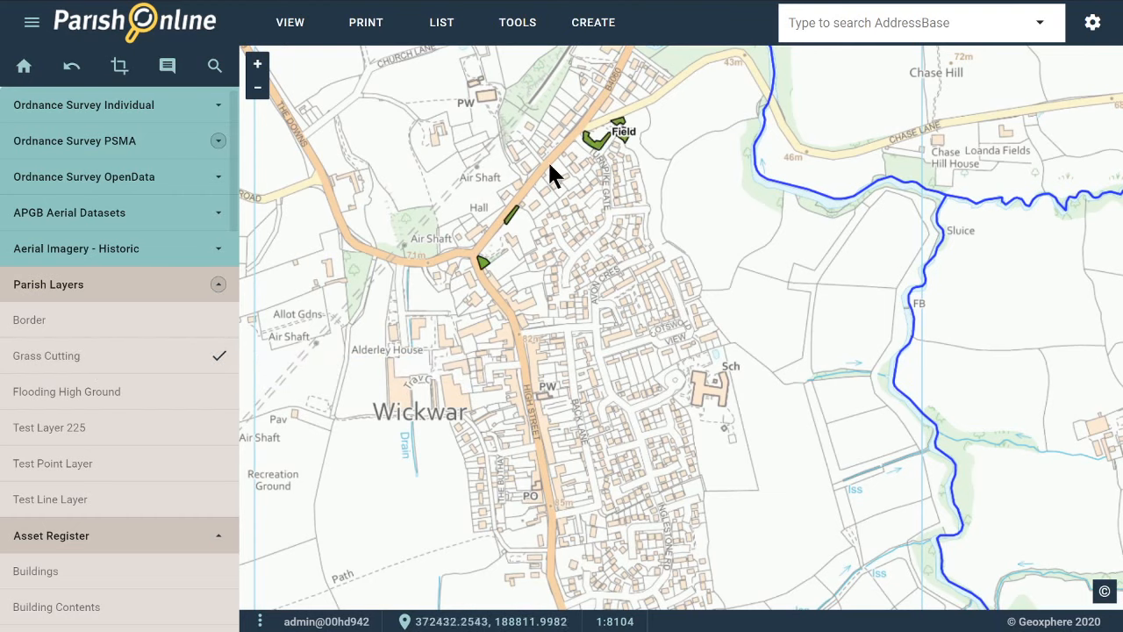
scroll(600, 118, "up", 3)
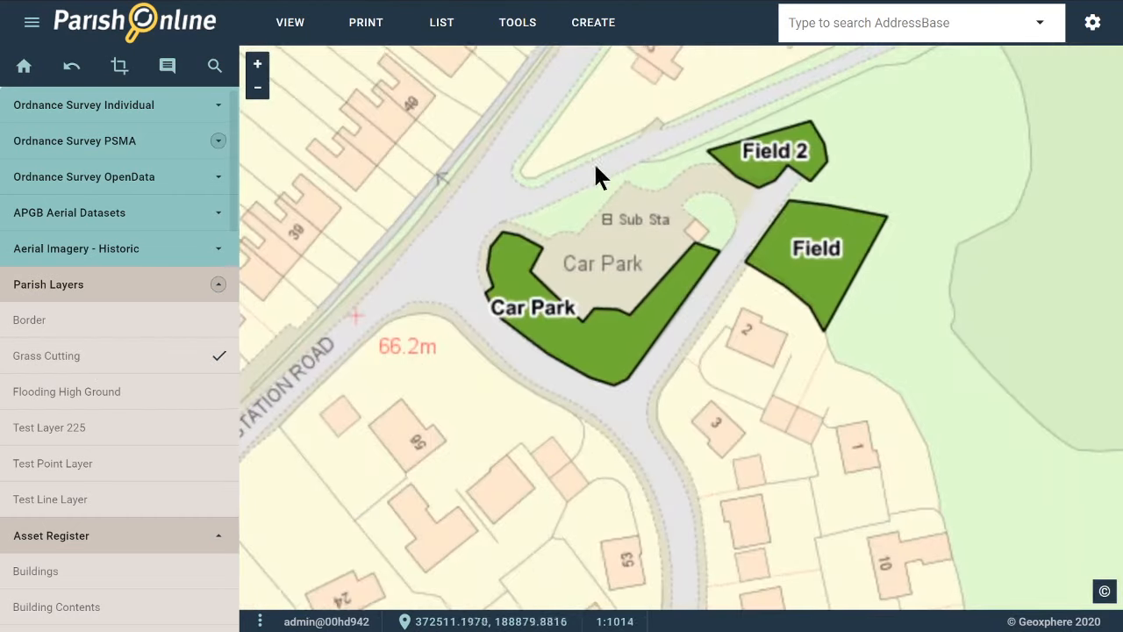
left_click_drag(604, 257, 683, 332)
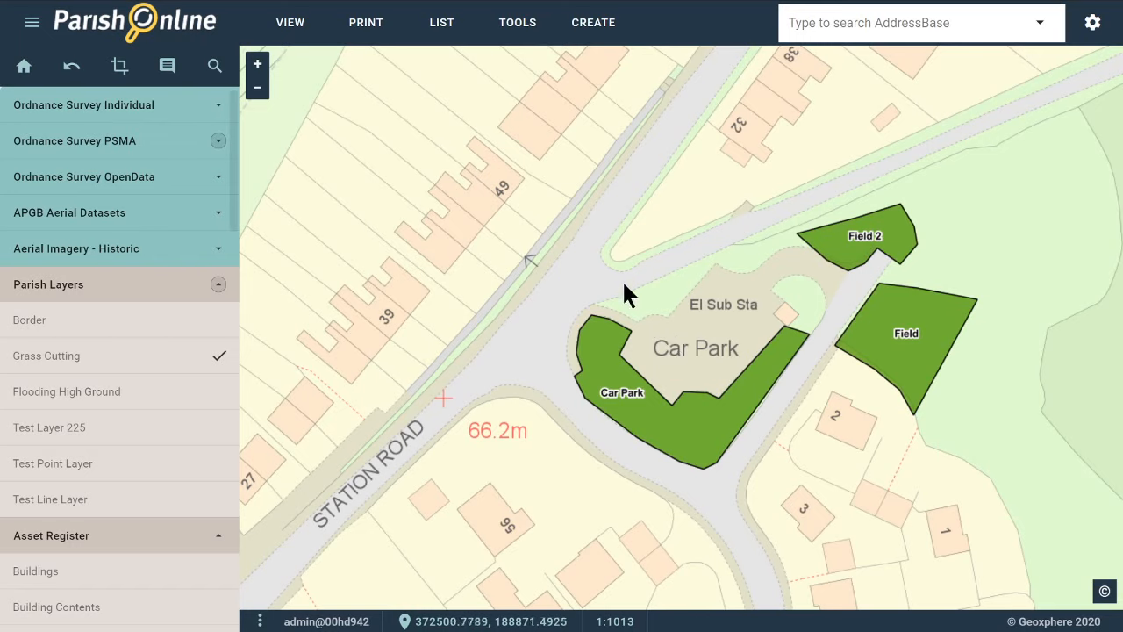
Start a line annotation with an arrow and set its colour to pure blue
left_click(520, 28)
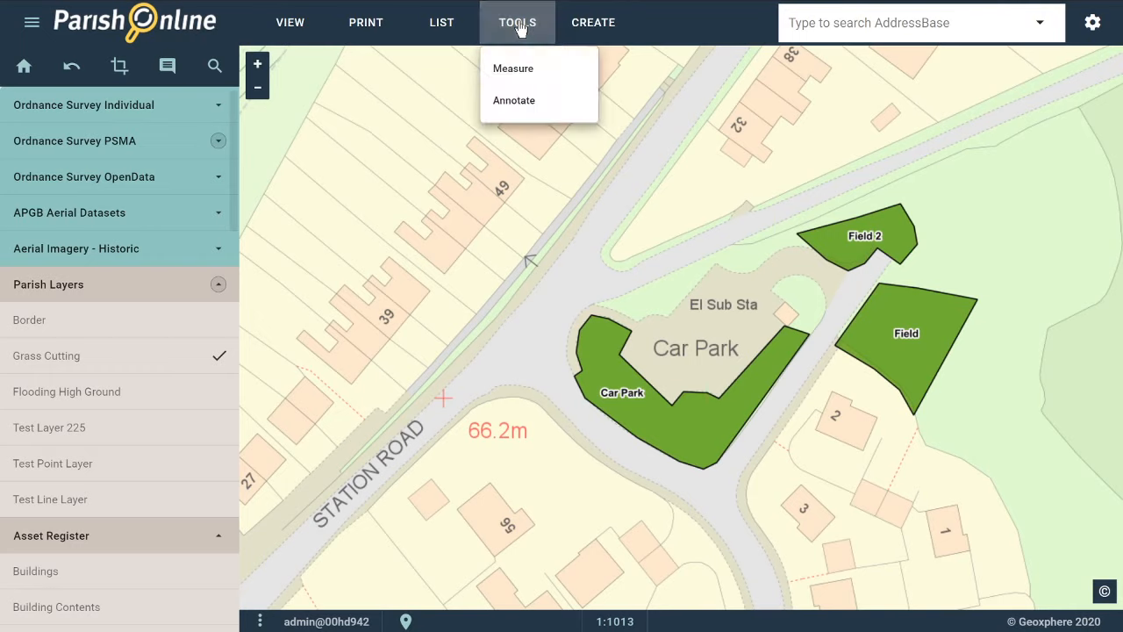
left_click(521, 102)
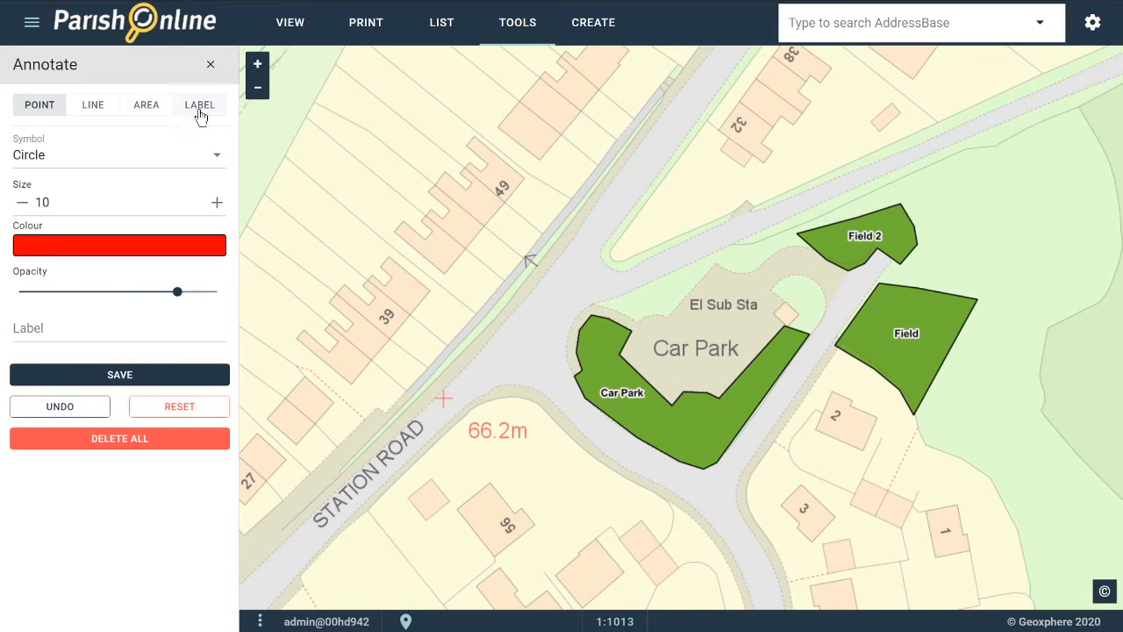
left_click(94, 107)
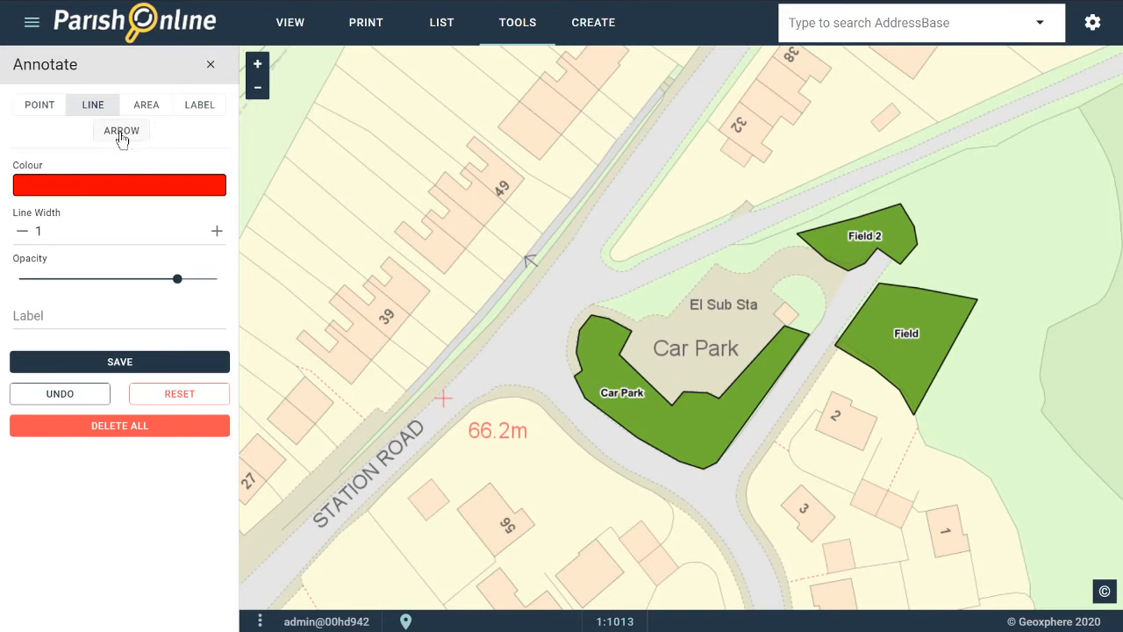
left_click(122, 134)
left_click(128, 188)
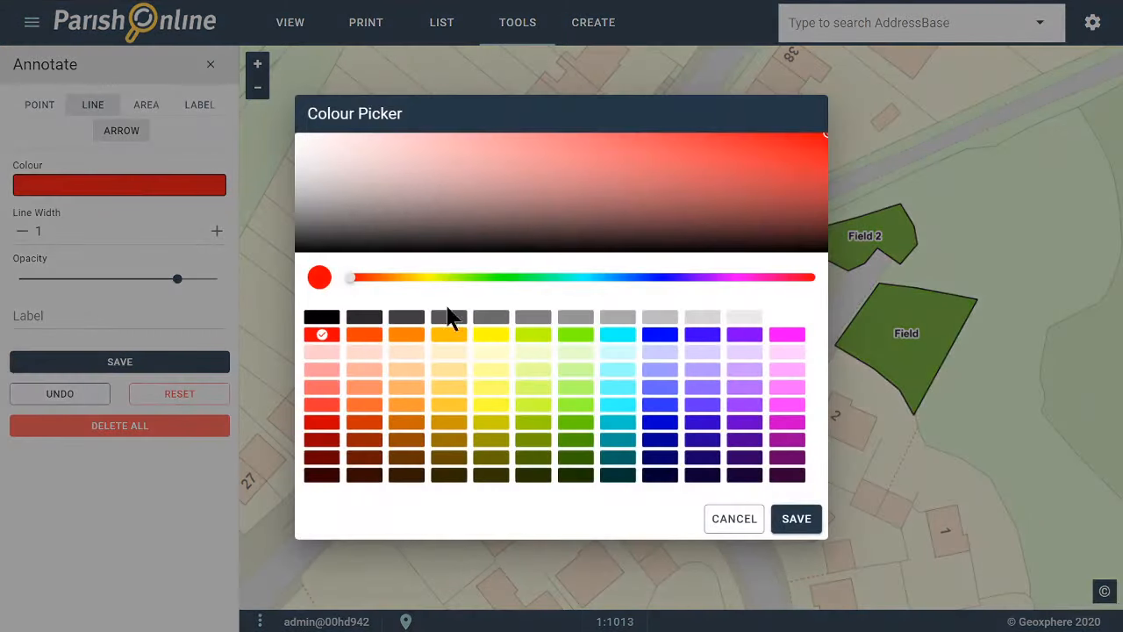
left_click(660, 335)
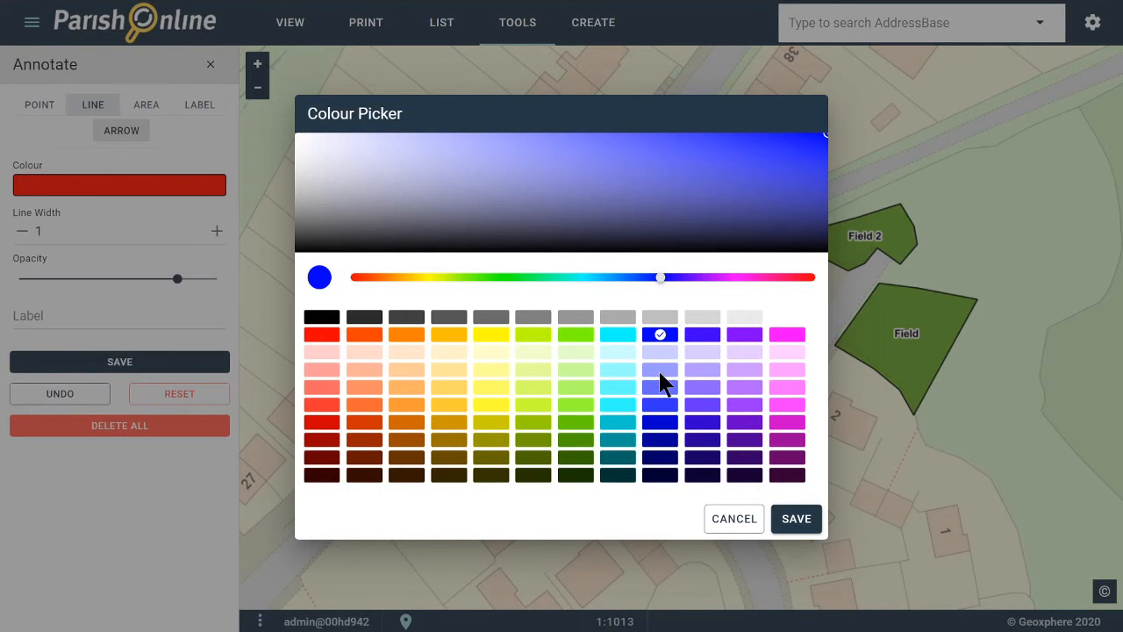
left_click(795, 518)
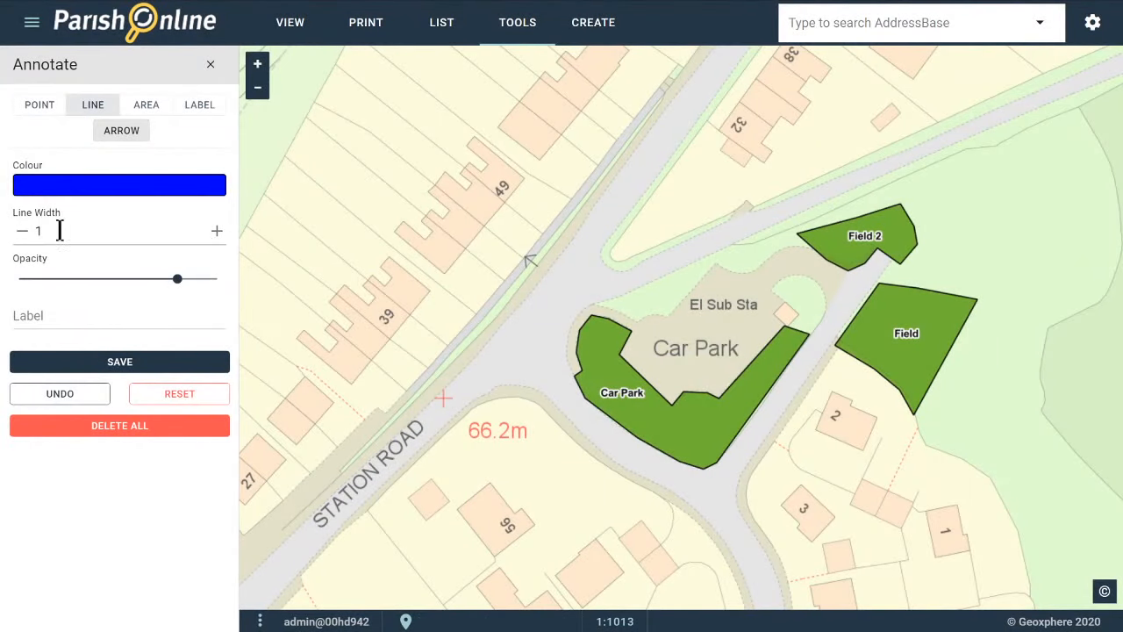
Set the arrow's line width to 5 and its label to "Cut this please"
left_click(216, 232)
left_click(216, 232)
left_click(216, 231)
left_click(215, 232)
left_click(49, 314)
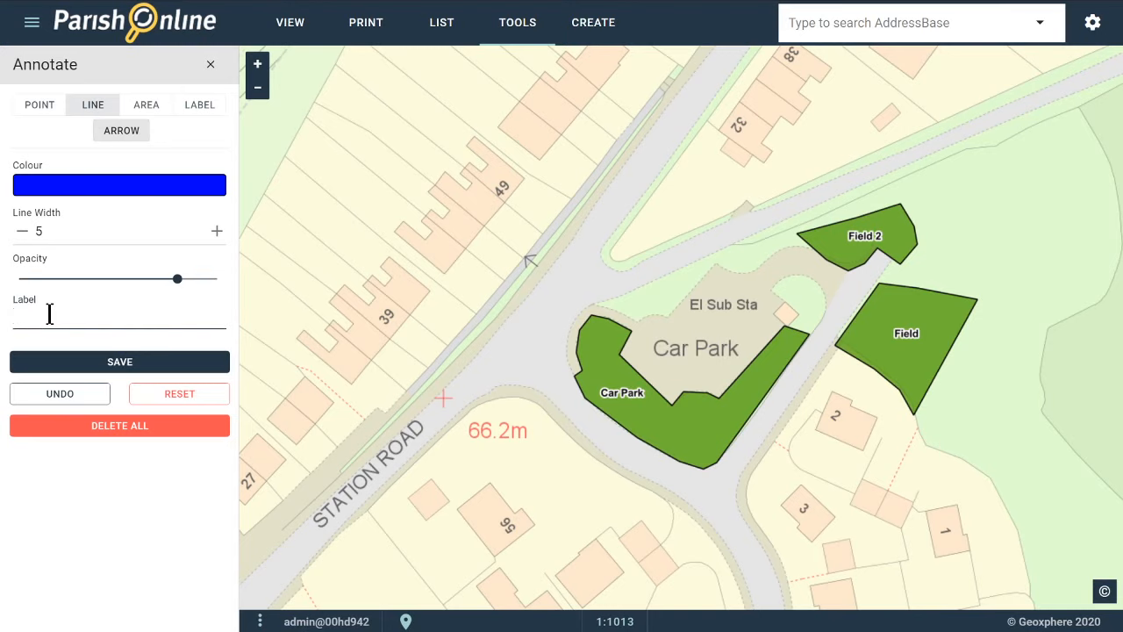
type("Cut t")
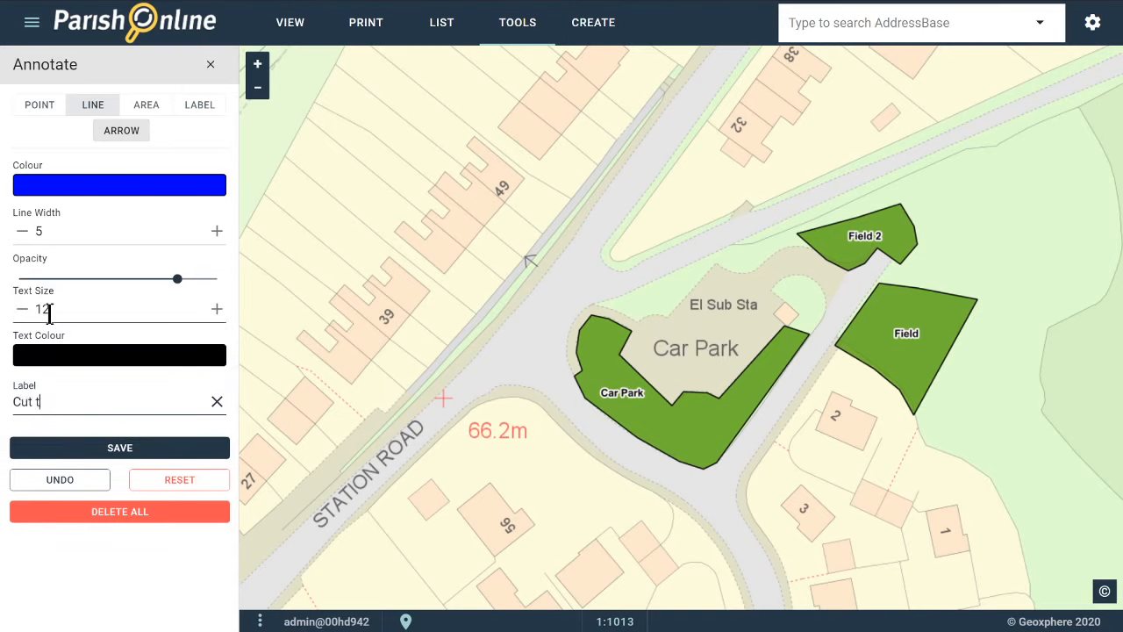
type("his please")
Draw the arrow from the houses by number 49 to the Car Park grass area's northwest edge, save it and close the annotation settings
left_click(447, 160)
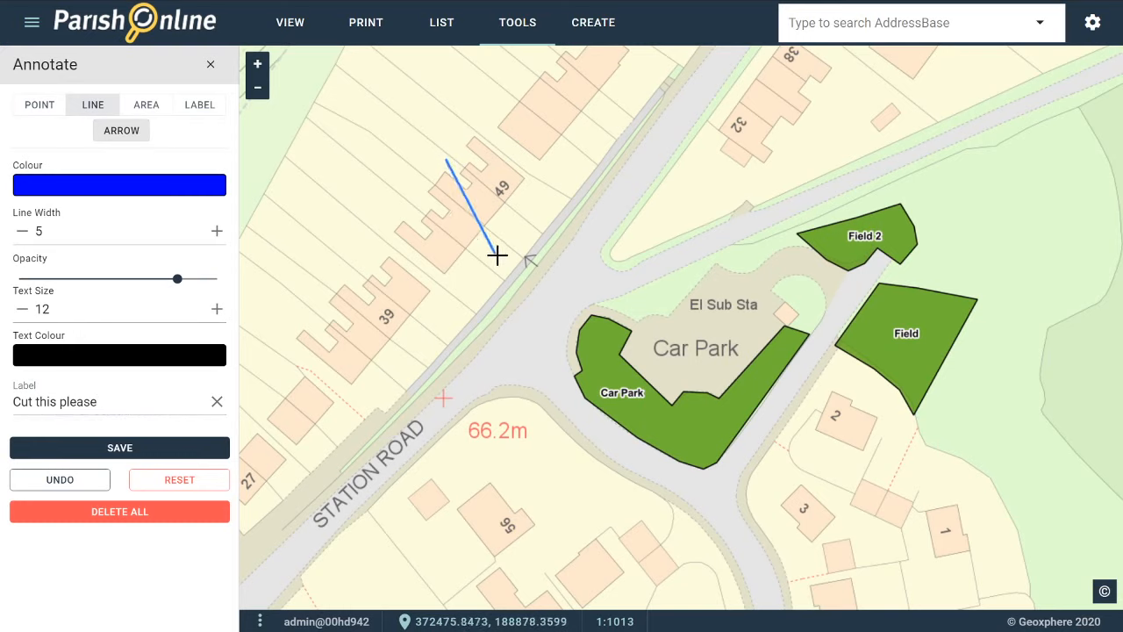
double_click(569, 305)
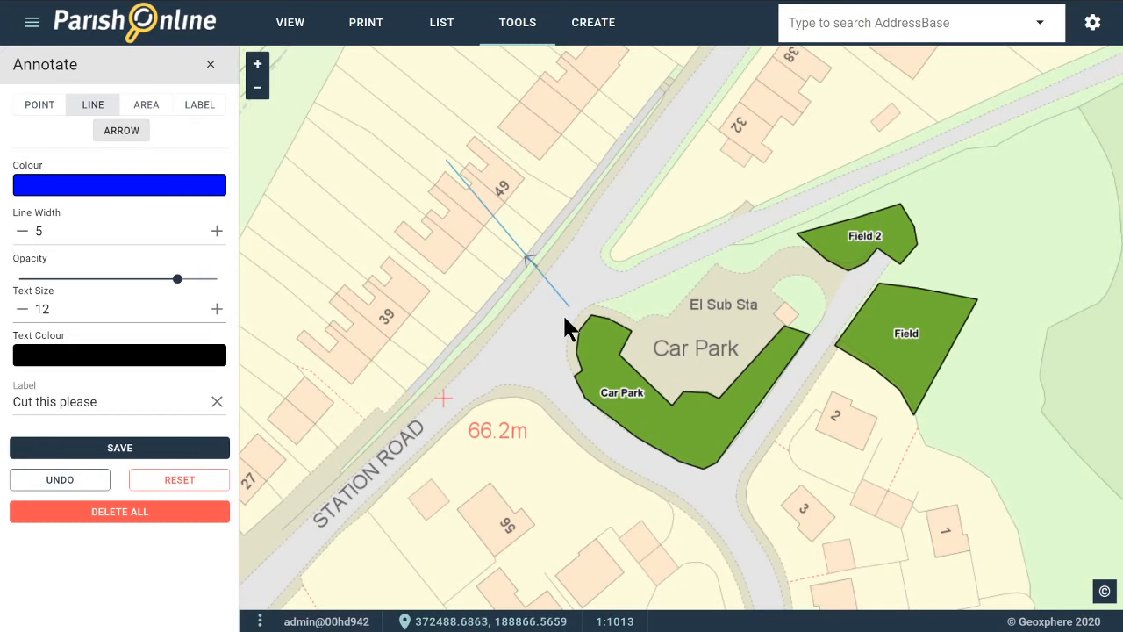
left_click(103, 450)
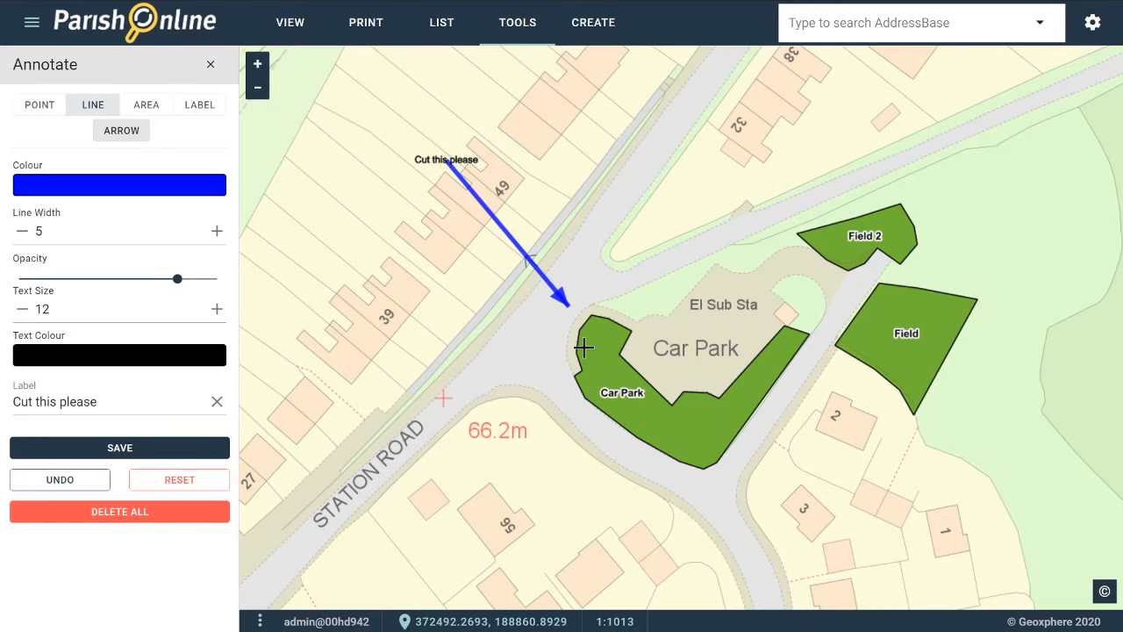
left_click(209, 67)
Check how the annotated car park area fits the print frame, without printing it
scroll(552, 327, "down", 1)
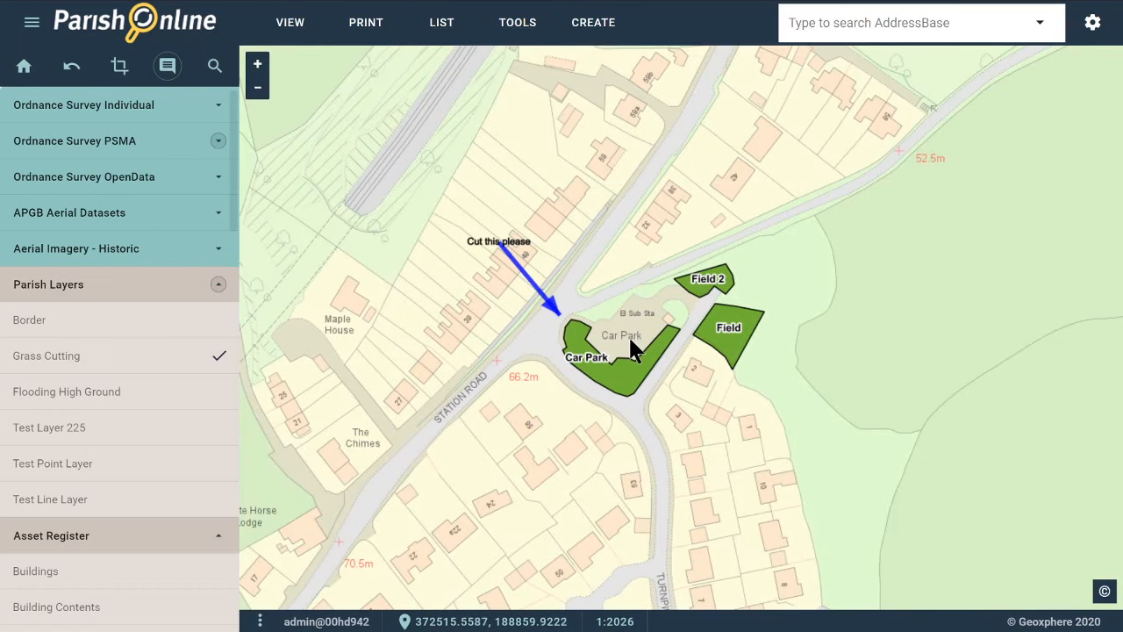
scroll(636, 348, "up", 1)
left_click_drag(632, 346, 727, 389)
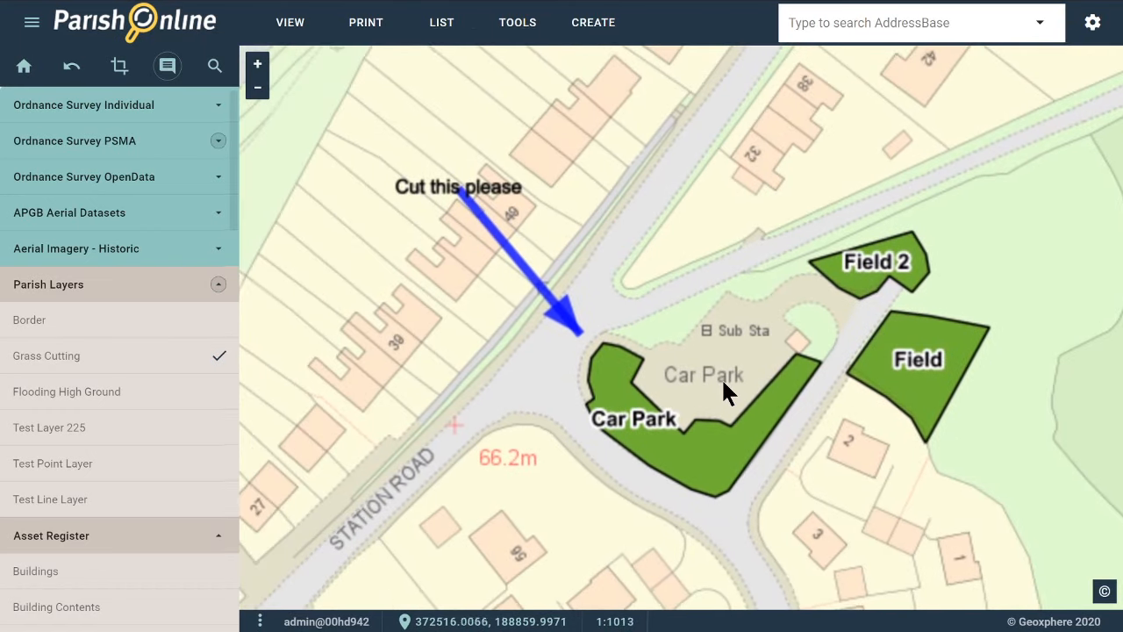
left_click(354, 29)
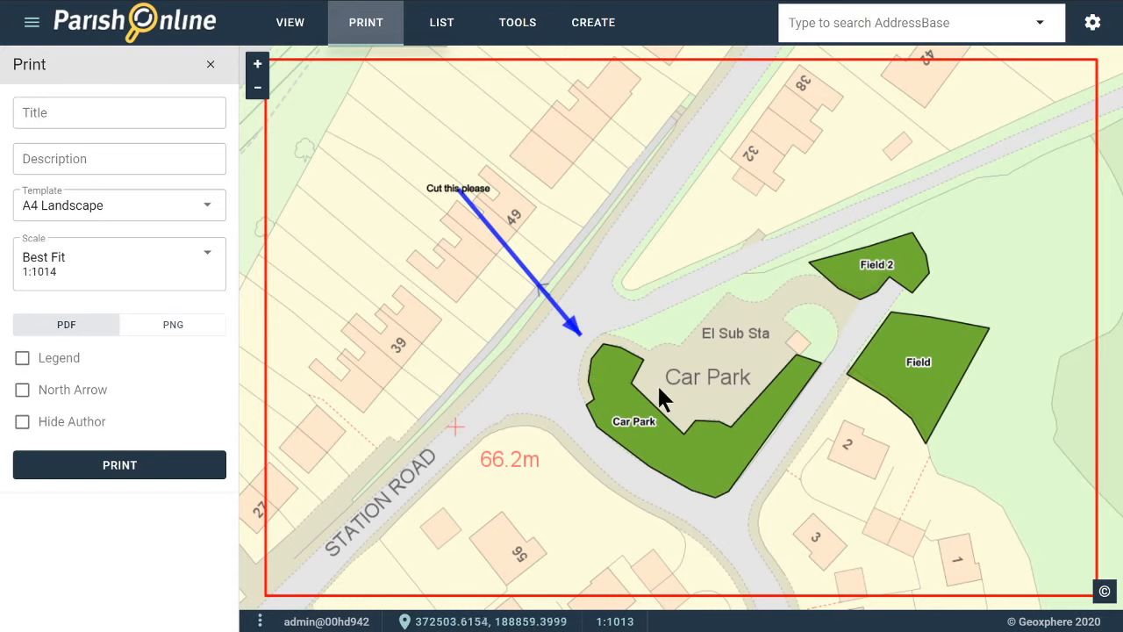
left_click(211, 68)
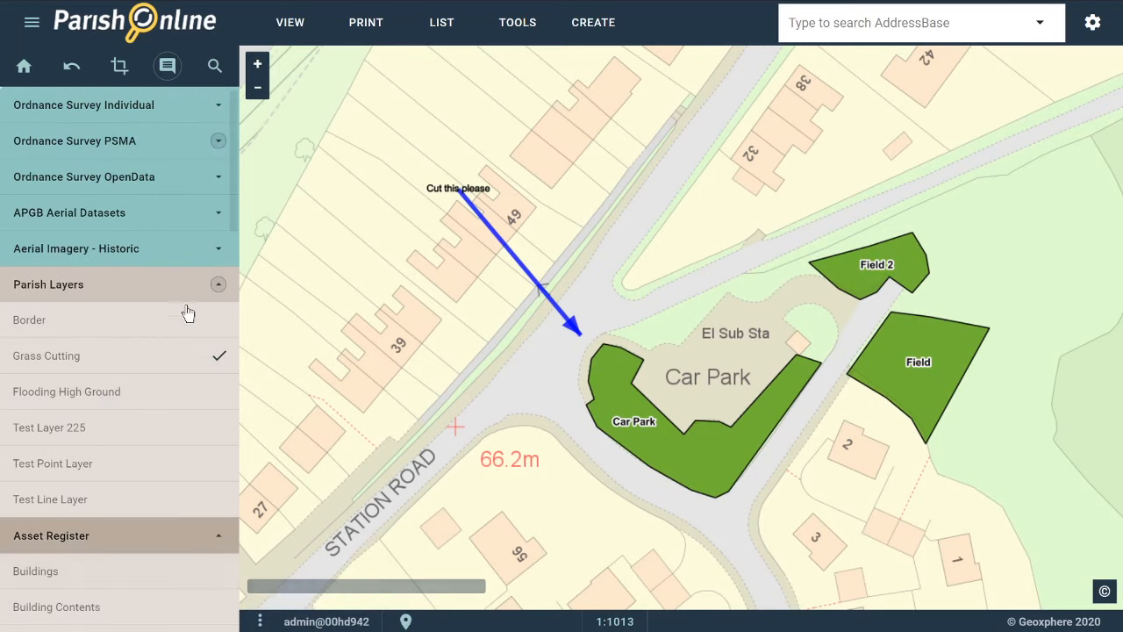
Toggle the annotation layer's visibility several times and leave it hidden
left_click(169, 71)
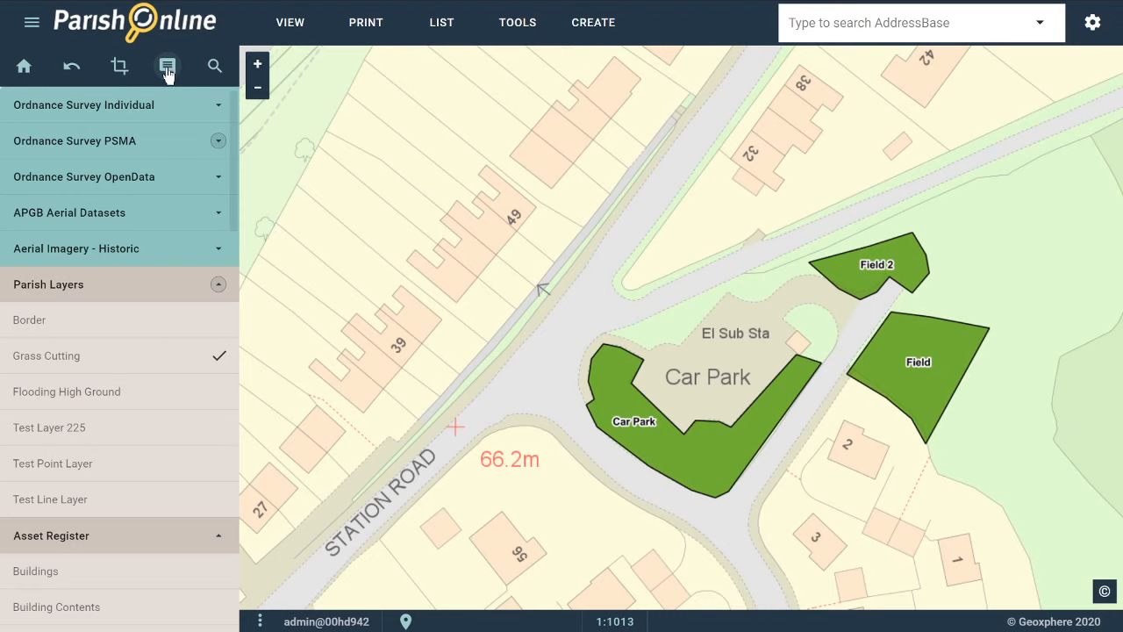
left_click(169, 72)
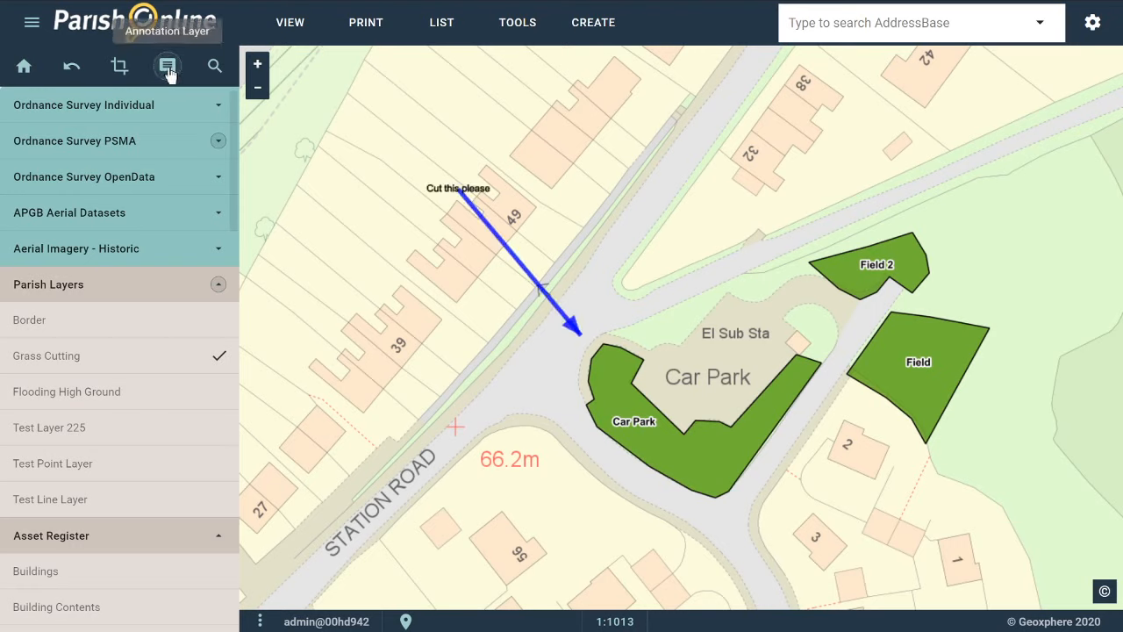
left_click(171, 74)
left_click(168, 70)
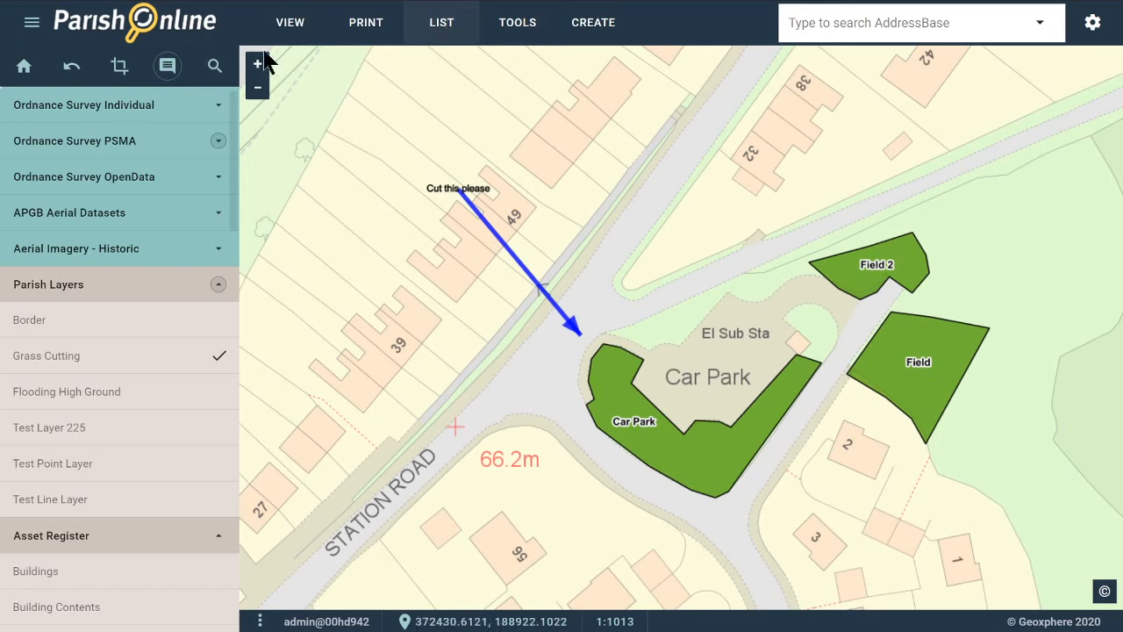
left_click(167, 68)
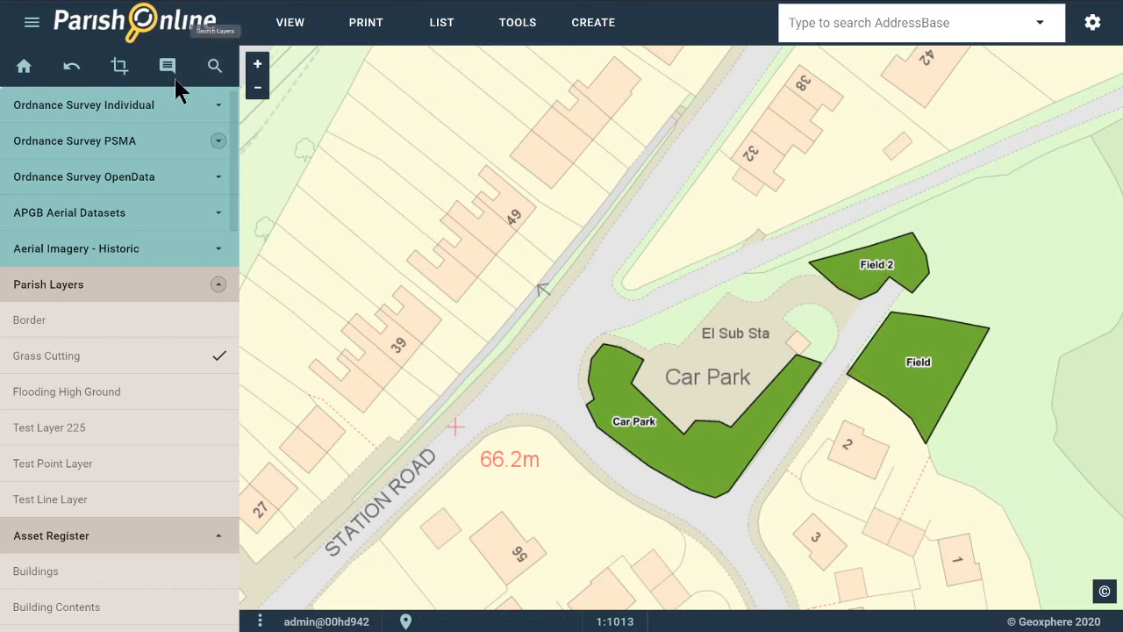
Draw an area annotation as a polygon enclosing the Car Park, Field and Field 2 grass cutting areas
left_click(520, 26)
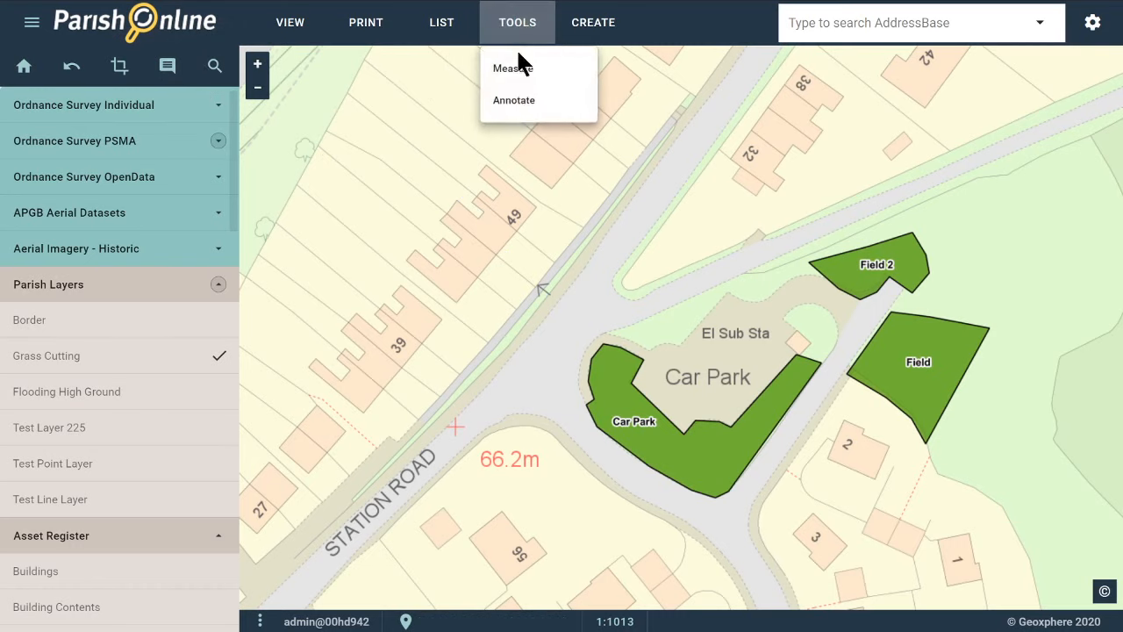
left_click(516, 102)
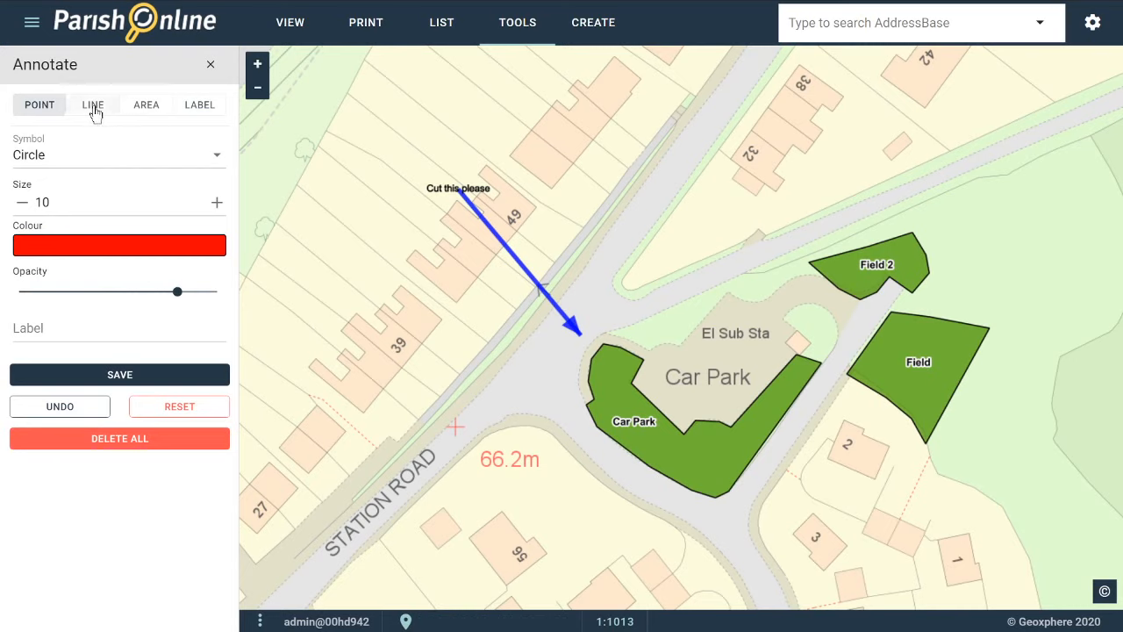
left_click(147, 107)
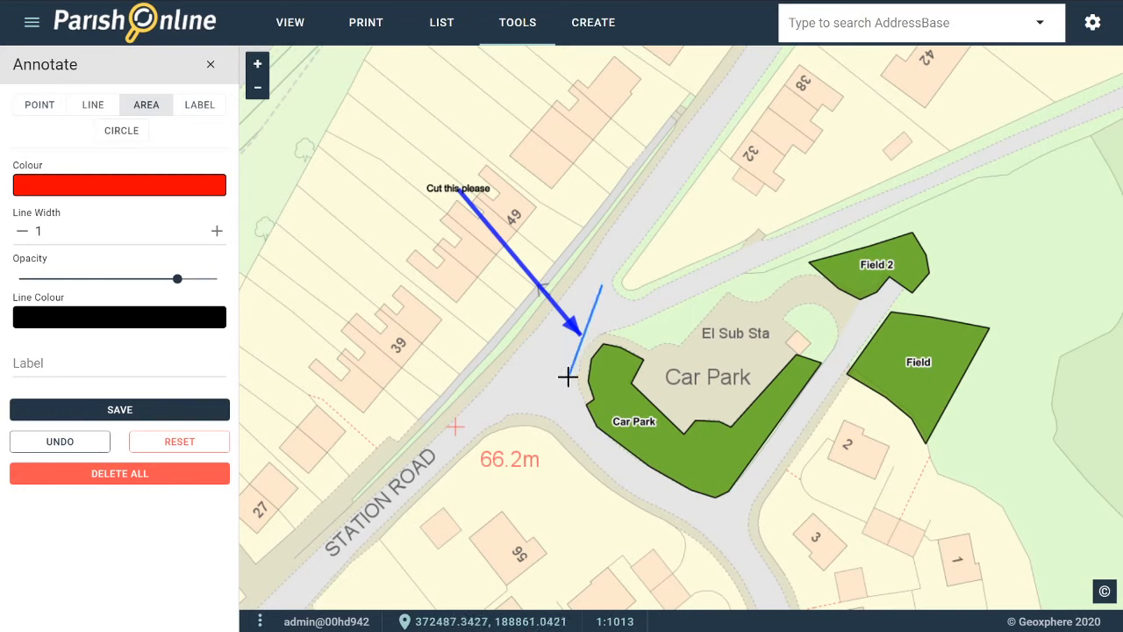
left_click(546, 410)
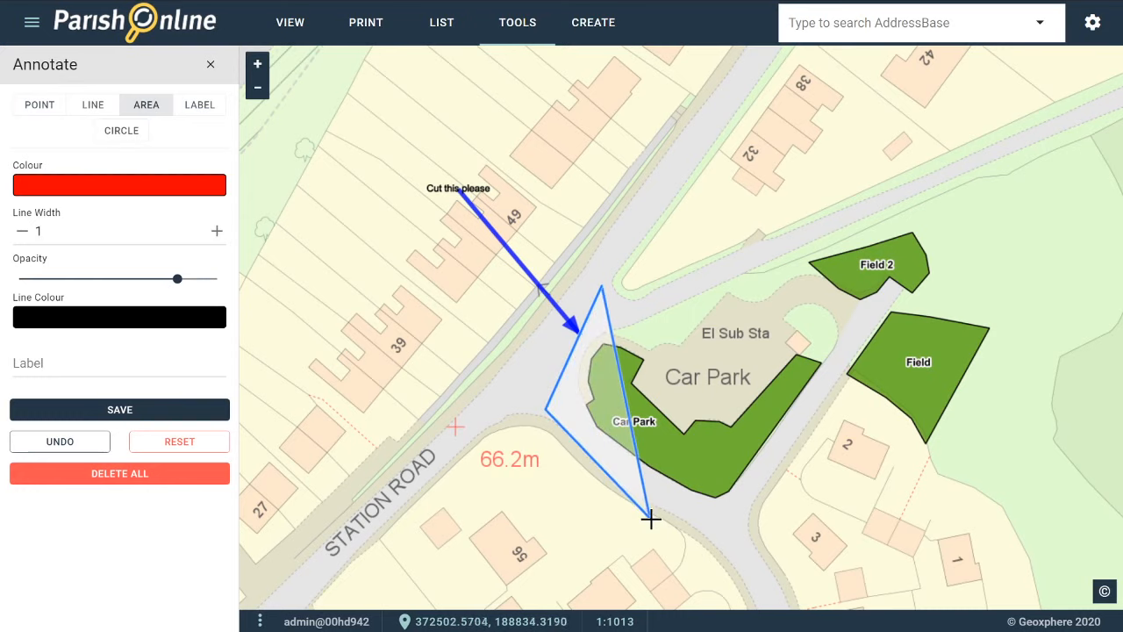
left_click(650, 518)
left_click(837, 526)
left_click(980, 447)
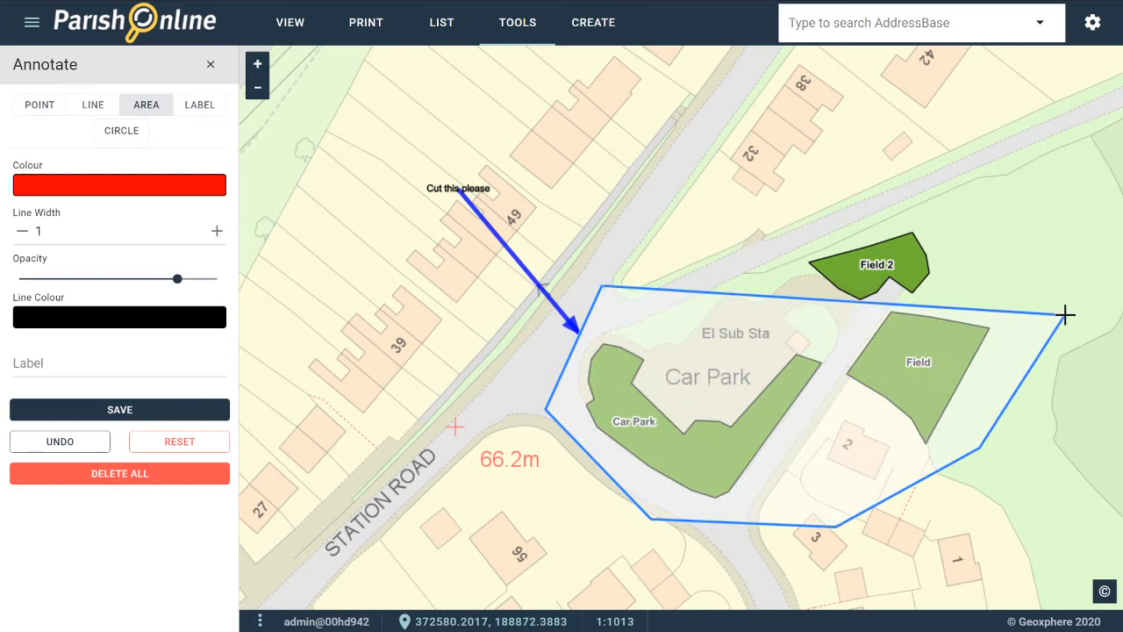
left_click(1065, 313)
left_click(896, 182)
left_click(604, 286)
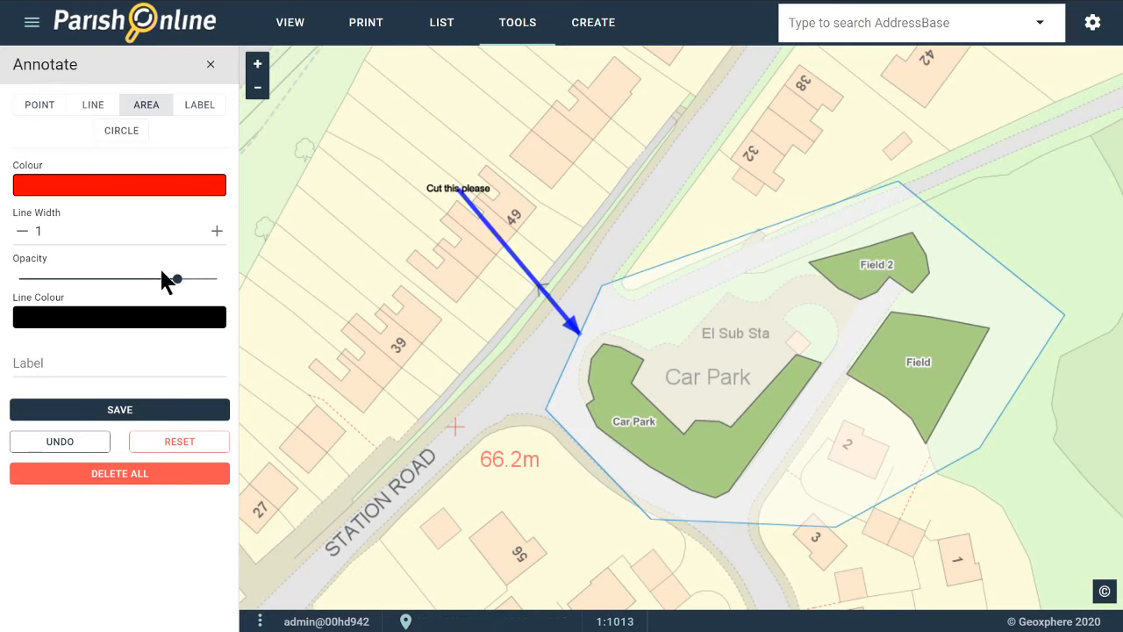
Lower the drawn area's opacity to near the minimum, save the polygon annotation and close the annotation settings
left_click_drag(178, 279, 37, 285)
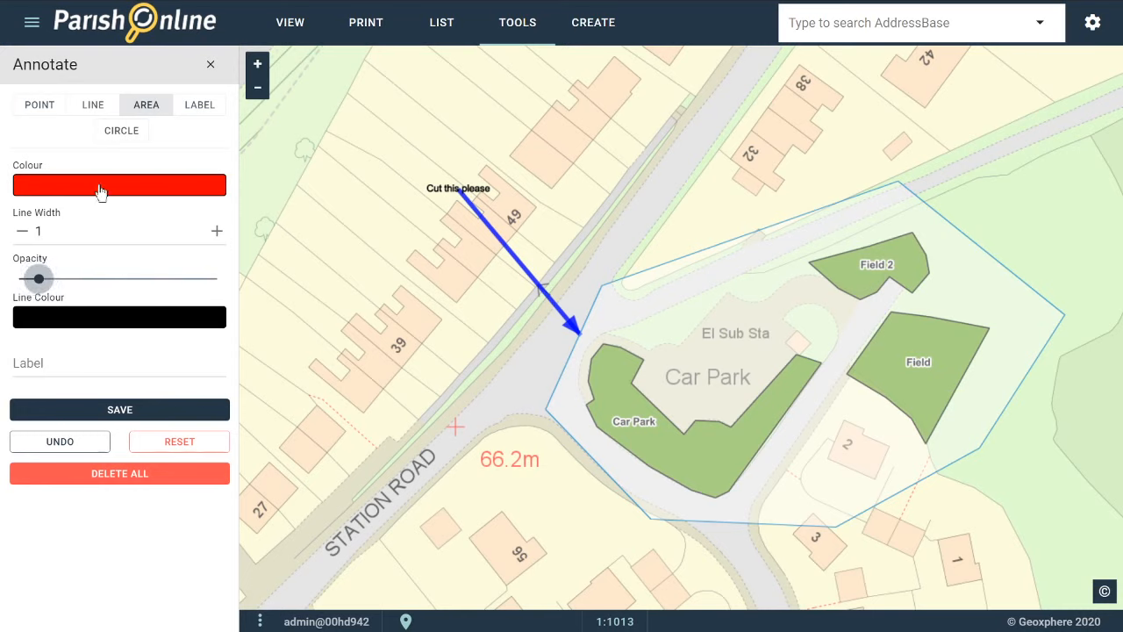
left_click(98, 409)
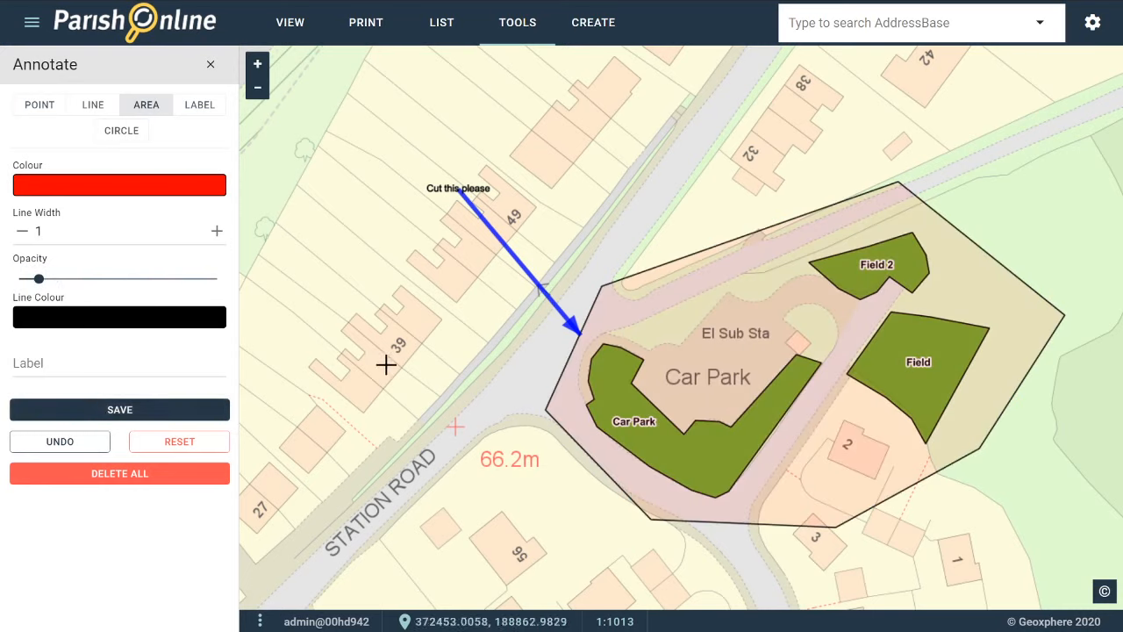
left_click(212, 69)
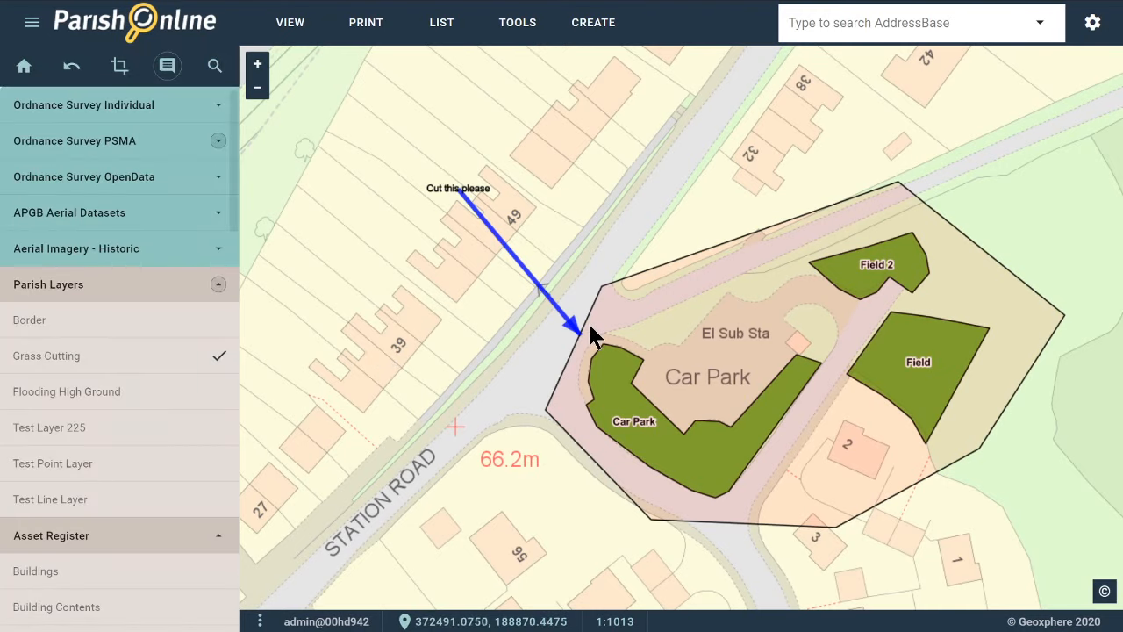
Toggle the visibility of the annotation layer to compare the map with and without the highlighted area
left_click(168, 68)
left_click(168, 68)
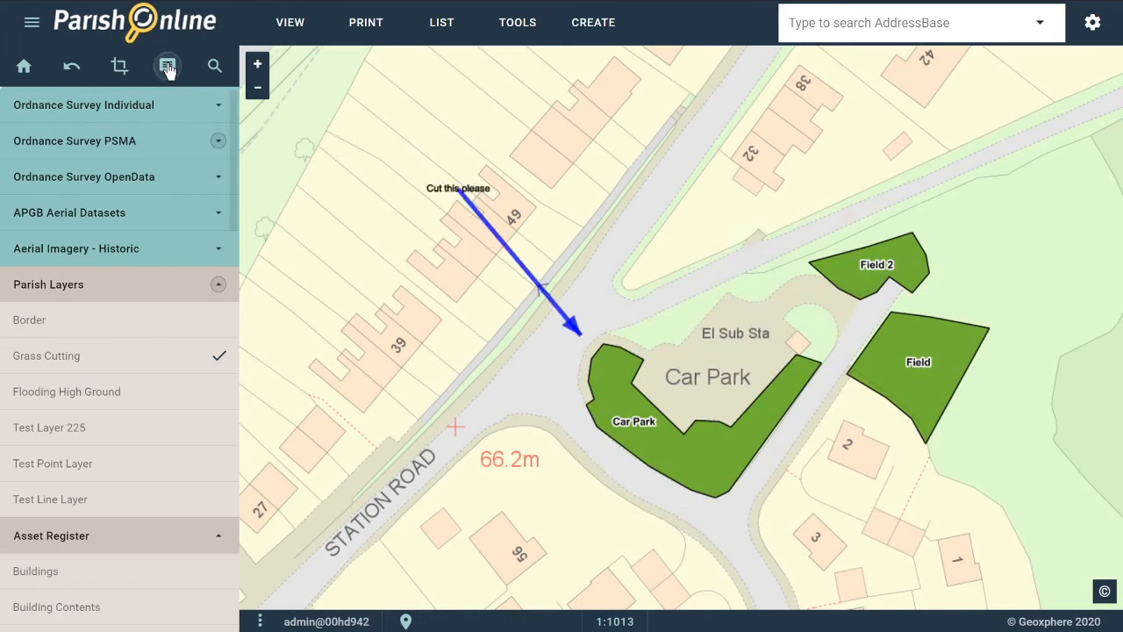
left_click(168, 72)
left_click(173, 78)
Draw a circle annotation with a radius of about 53 m centred on the houses near number 39 and save it
left_click(519, 30)
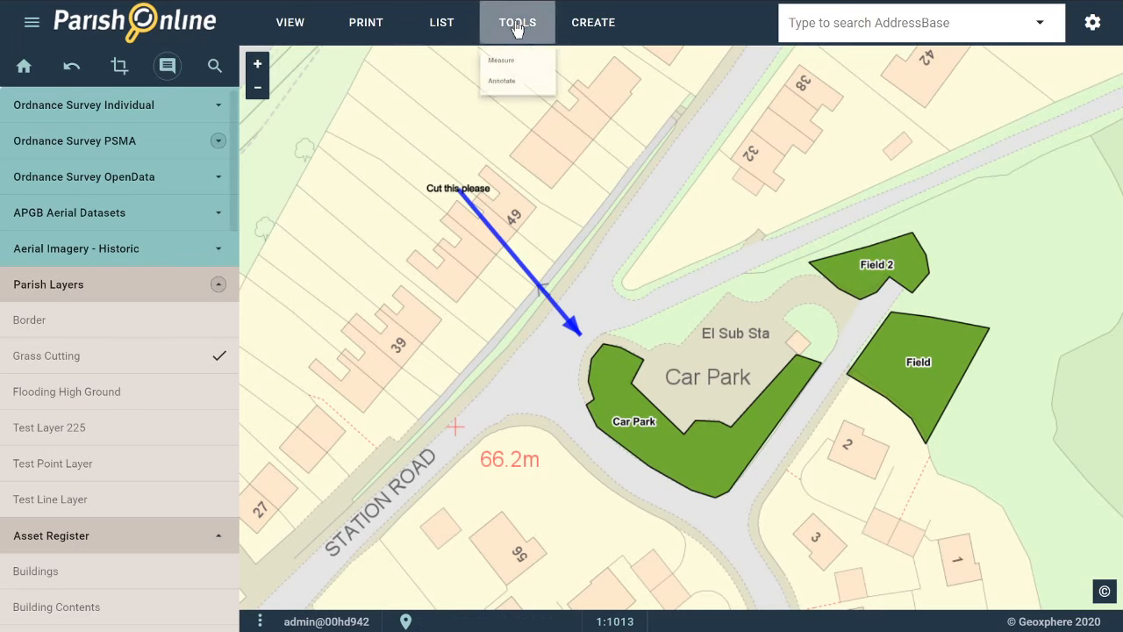
left_click(516, 103)
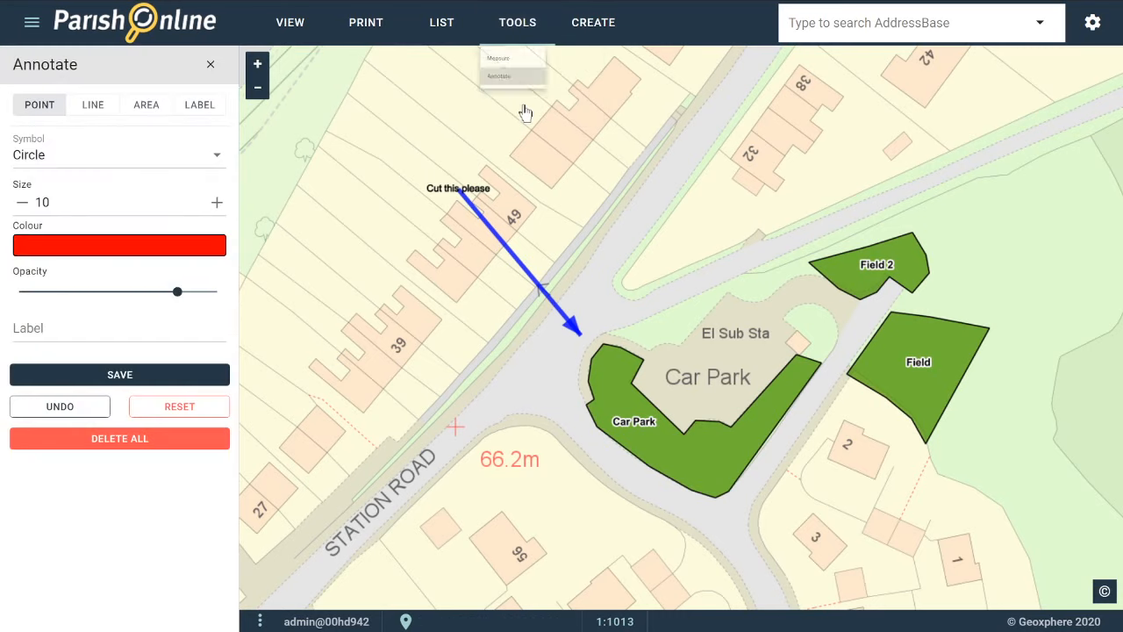
left_click(147, 107)
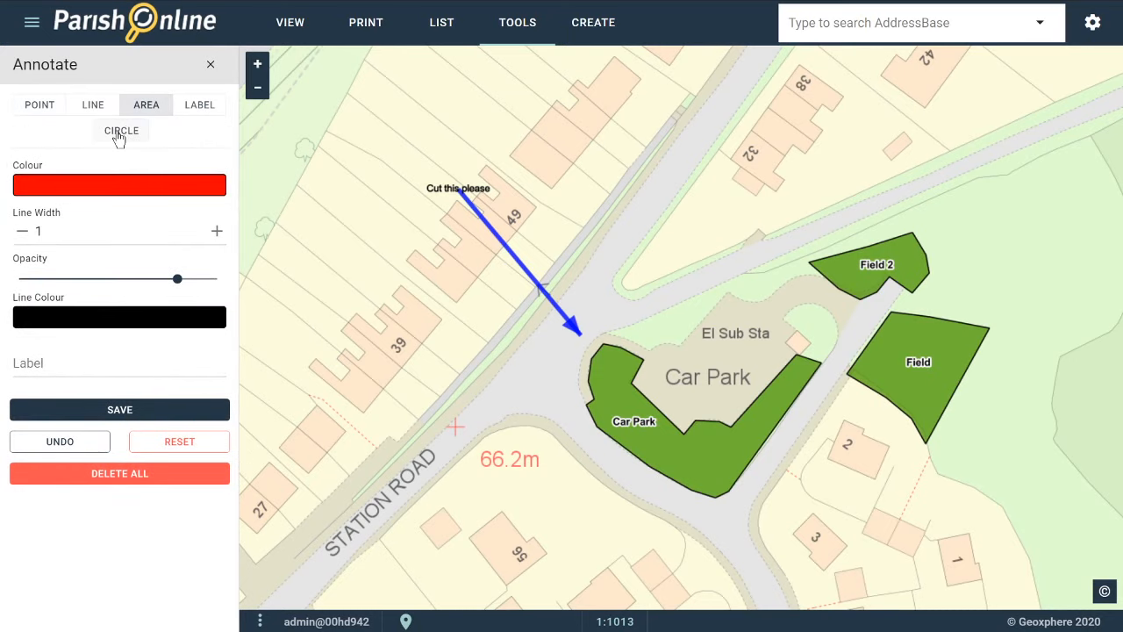
left_click(121, 132)
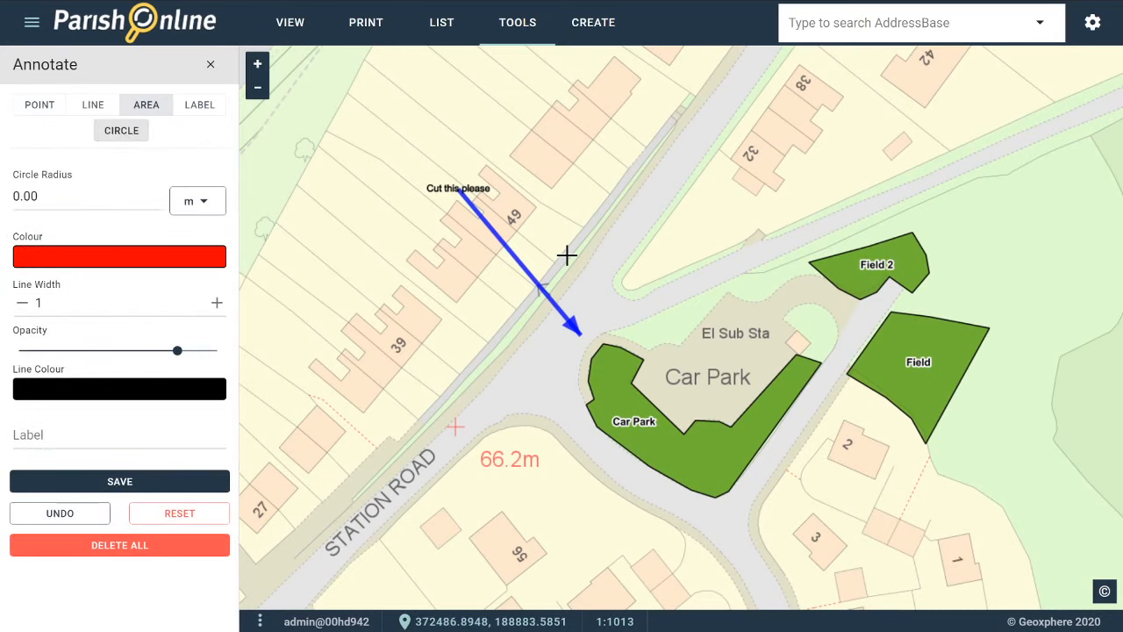
scroll(567, 253, "down", 1)
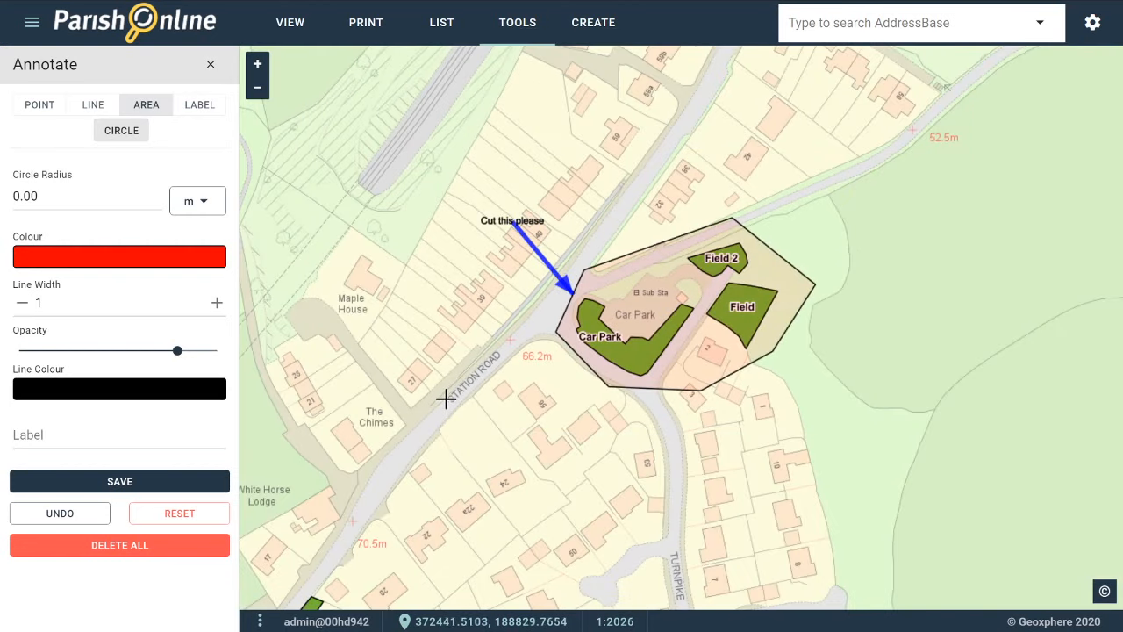
left_click(465, 324)
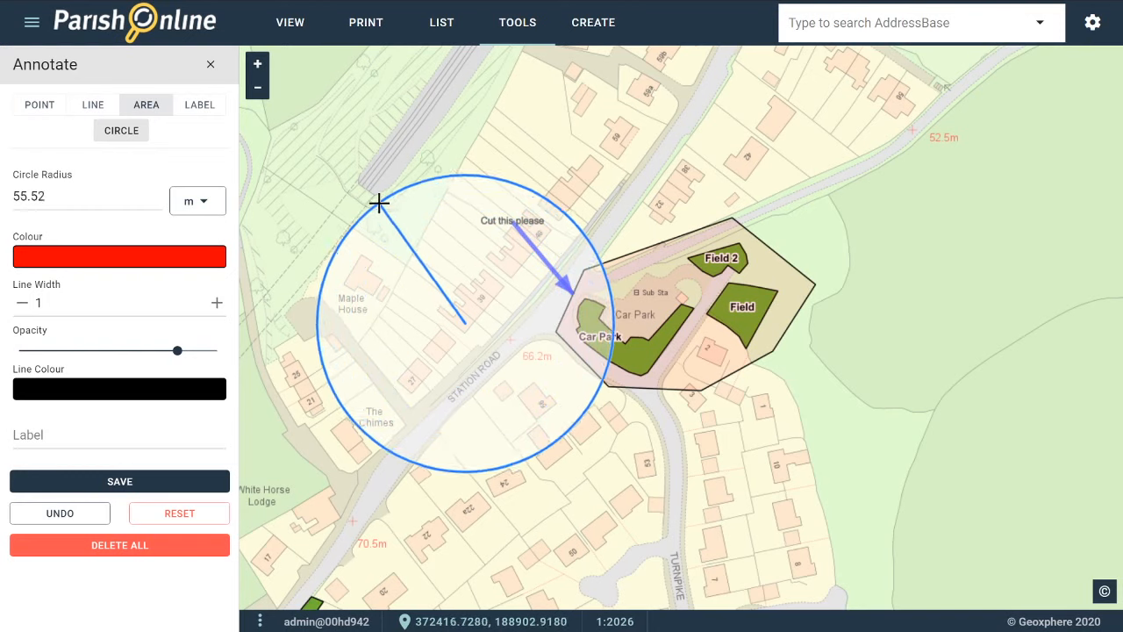
left_click(387, 207)
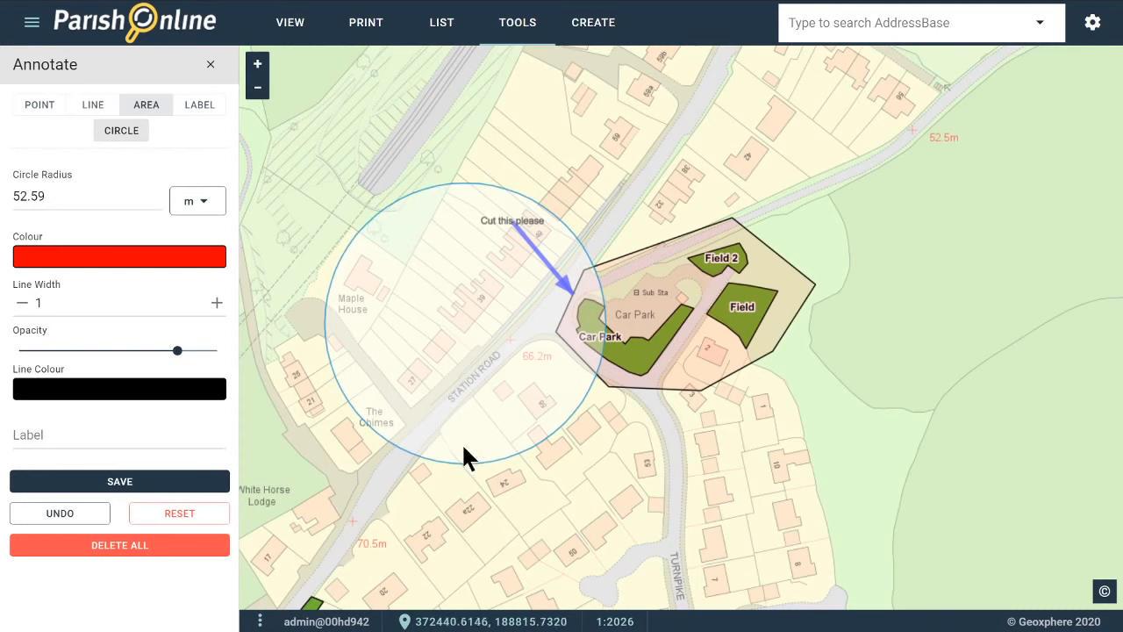
left_click(119, 485)
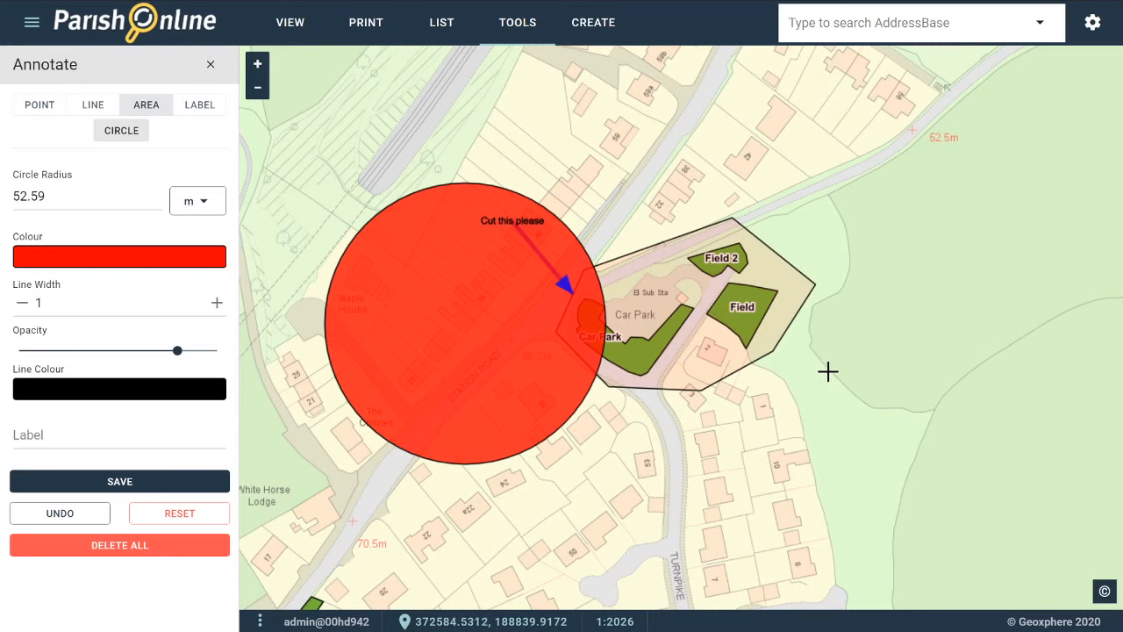
Start a second circle annotation centred just east of the Field grass area and set its radius to 100 m
left_click_drag(828, 371, 87, 213)
double_click(84, 196)
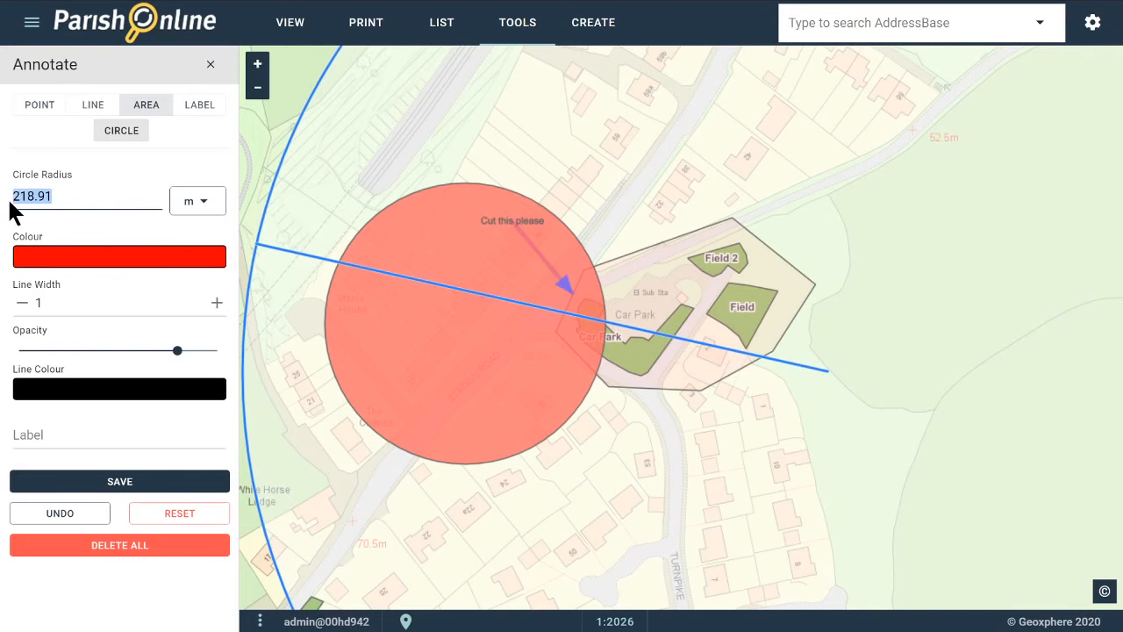
type("1.0000")
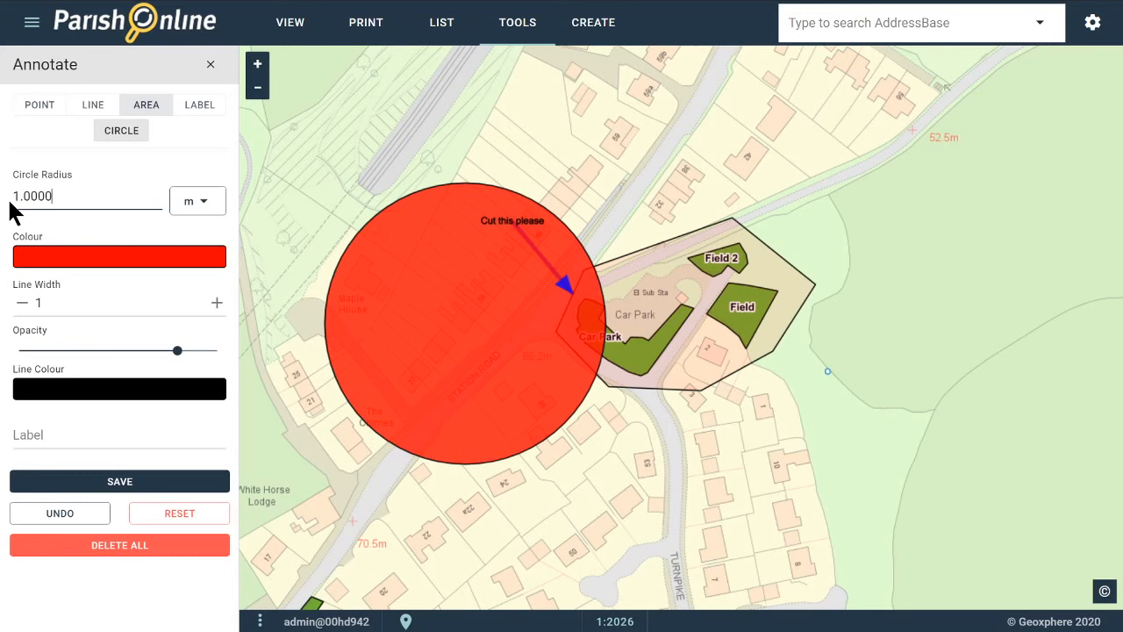
type("00")
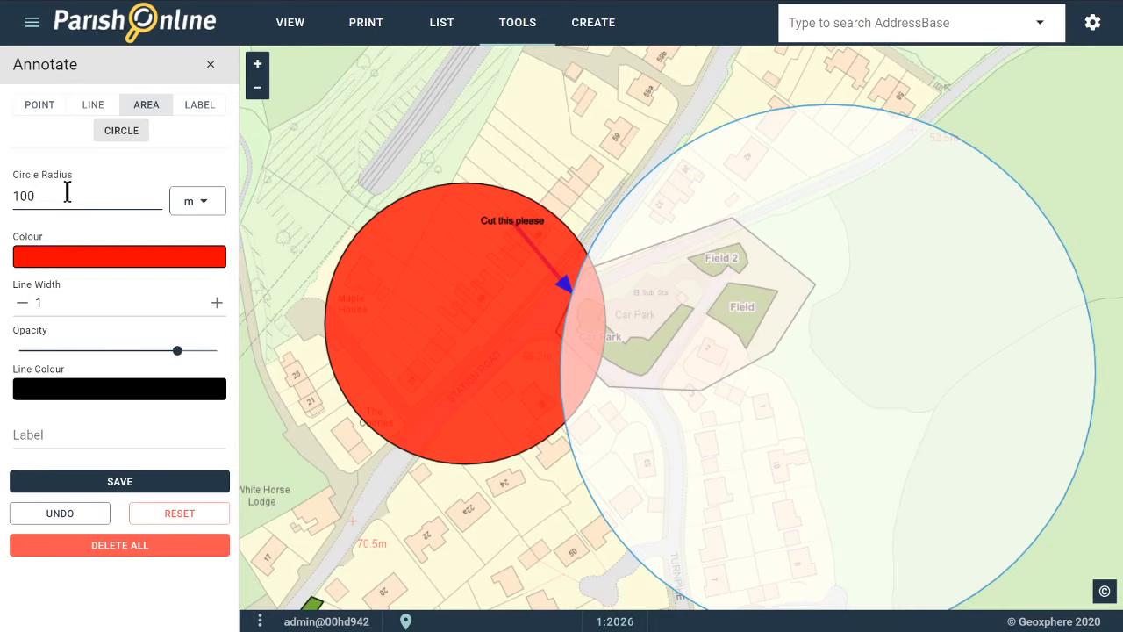
Set the eastern circle's radius to 50 m, save it and close the annotation settings
left_click_drag(65, 191, 3, 193)
type("50")
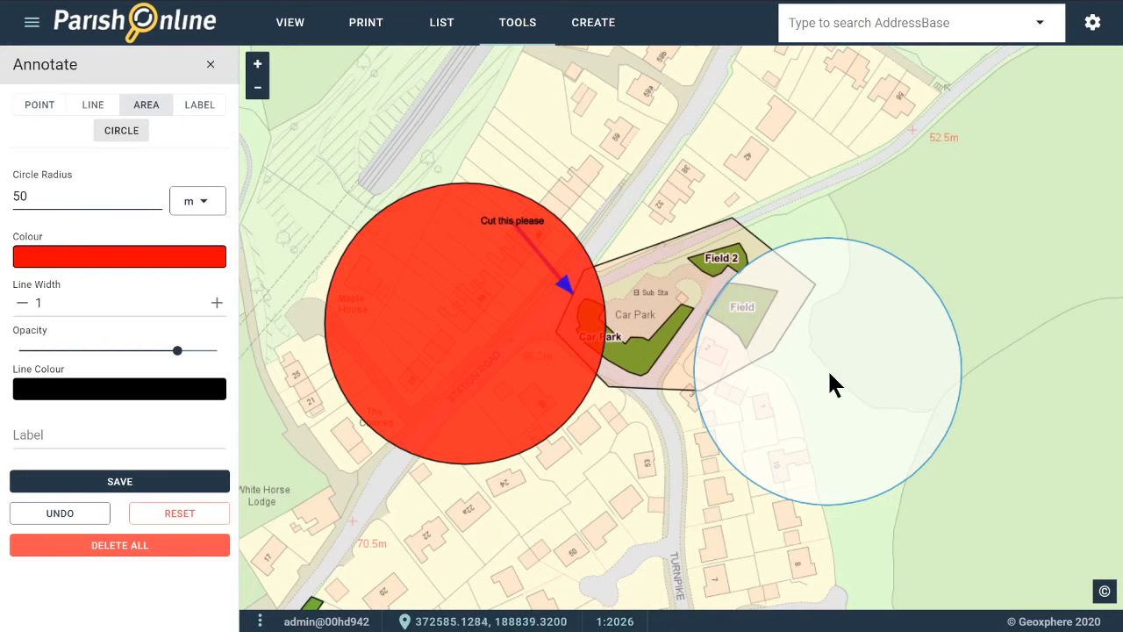
left_click(109, 488)
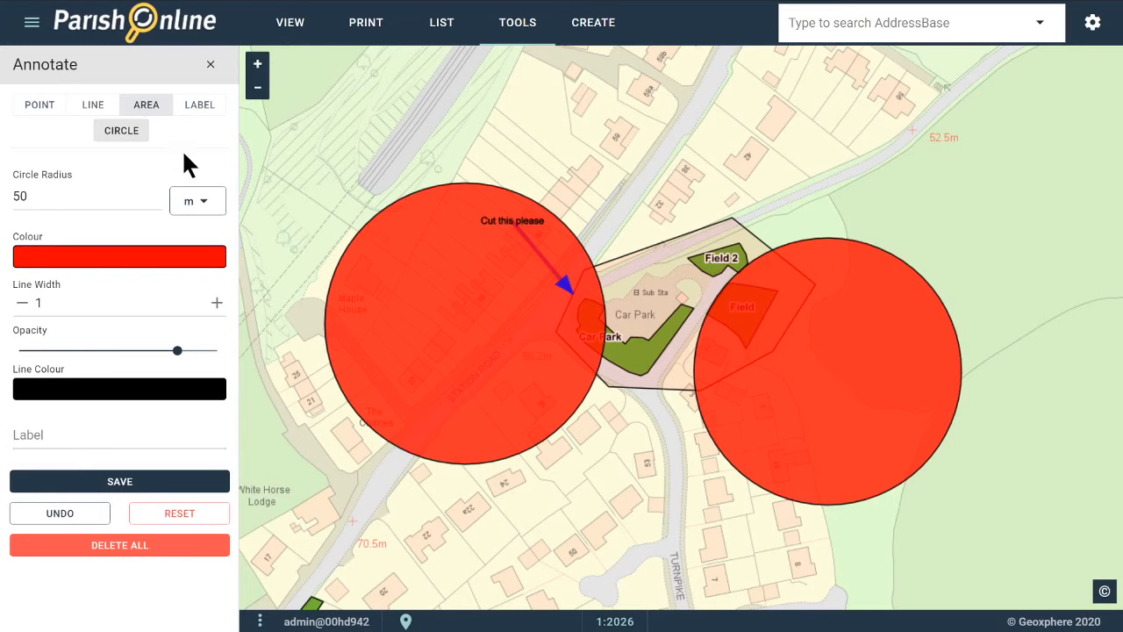
left_click(211, 68)
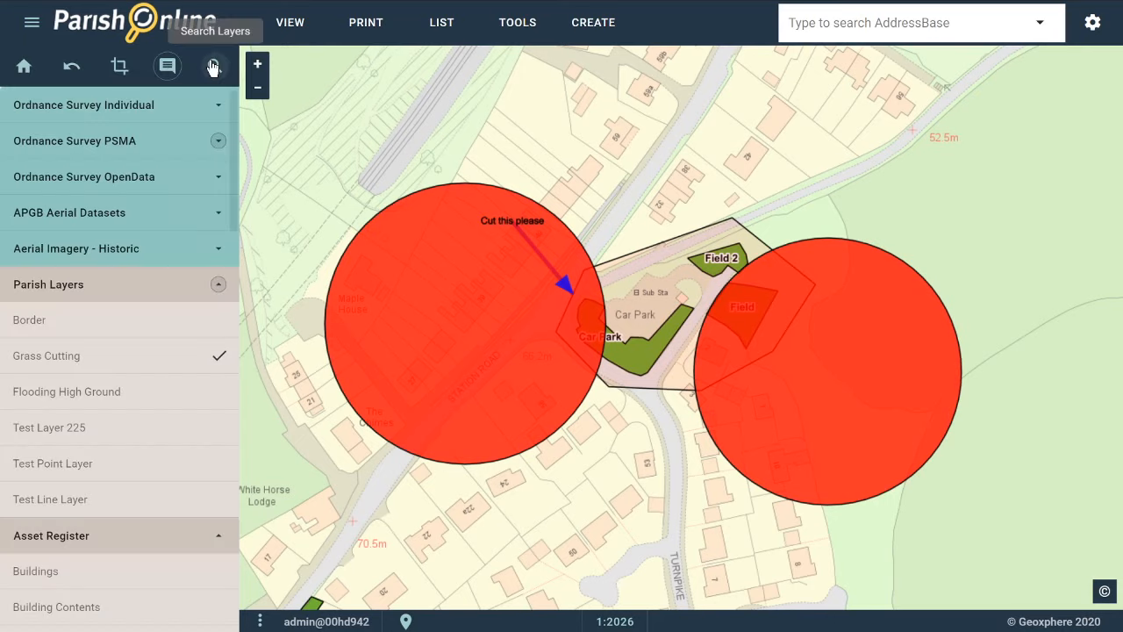
Extract the AddressBase Plus Points data within the western circle, look through the addresses and close the extract
left_click(459, 310)
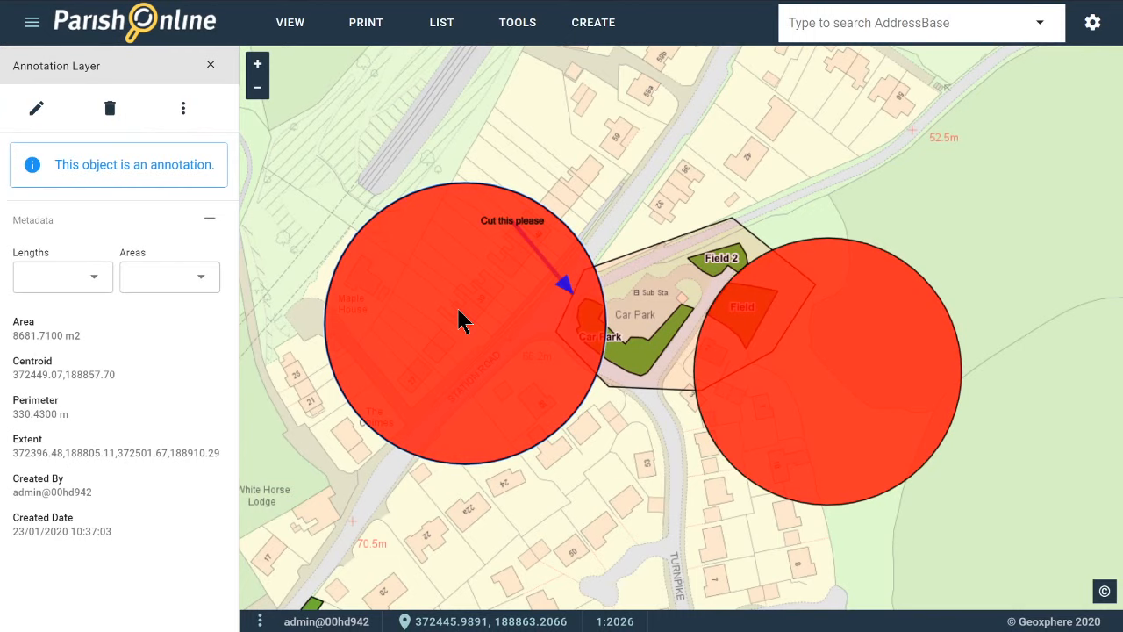
left_click(182, 109)
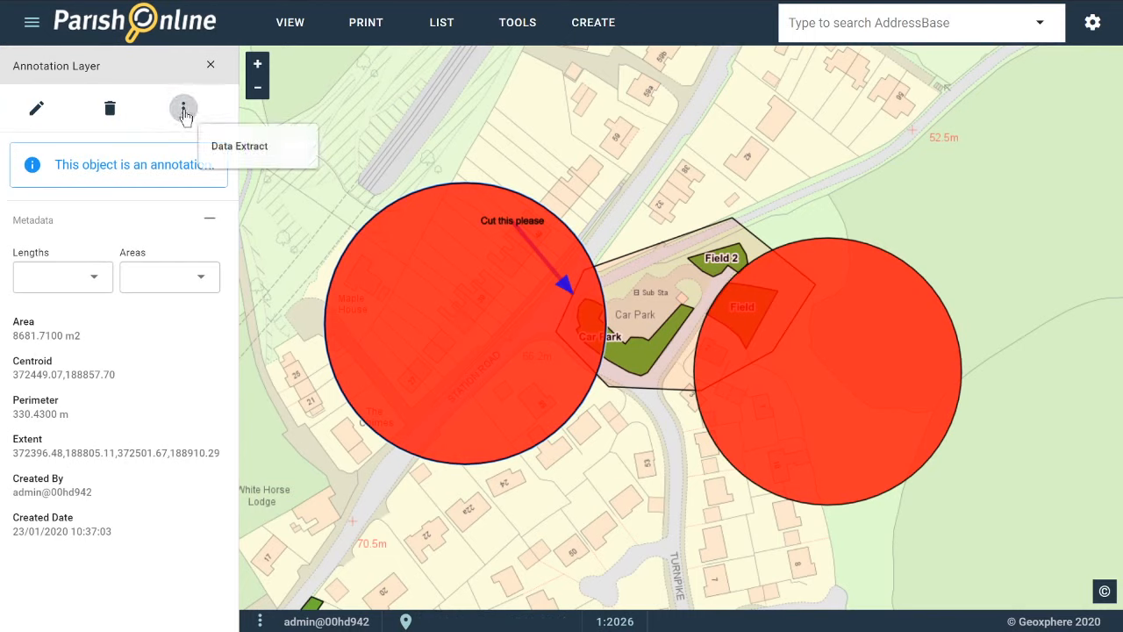
left_click(220, 153)
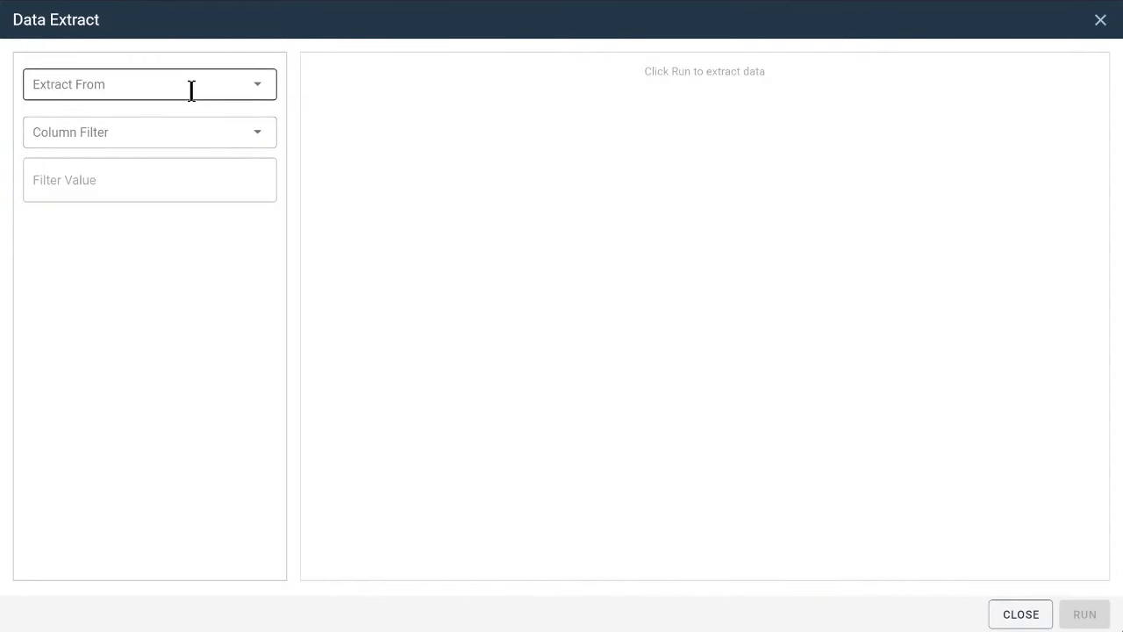
left_click(191, 88)
left_click(119, 155)
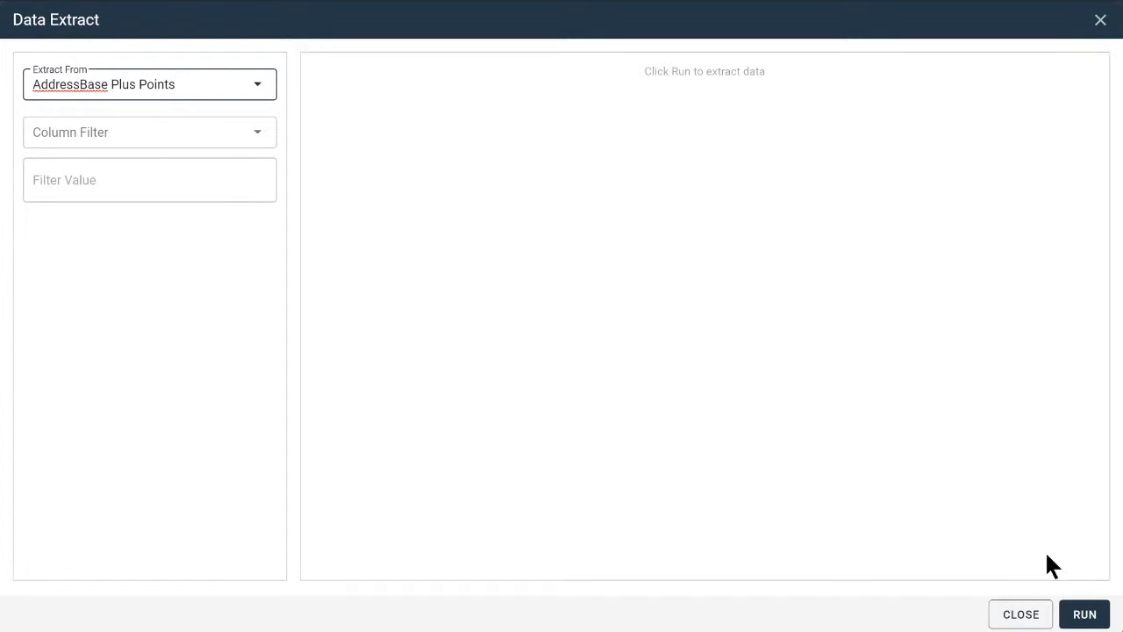
left_click(1083, 615)
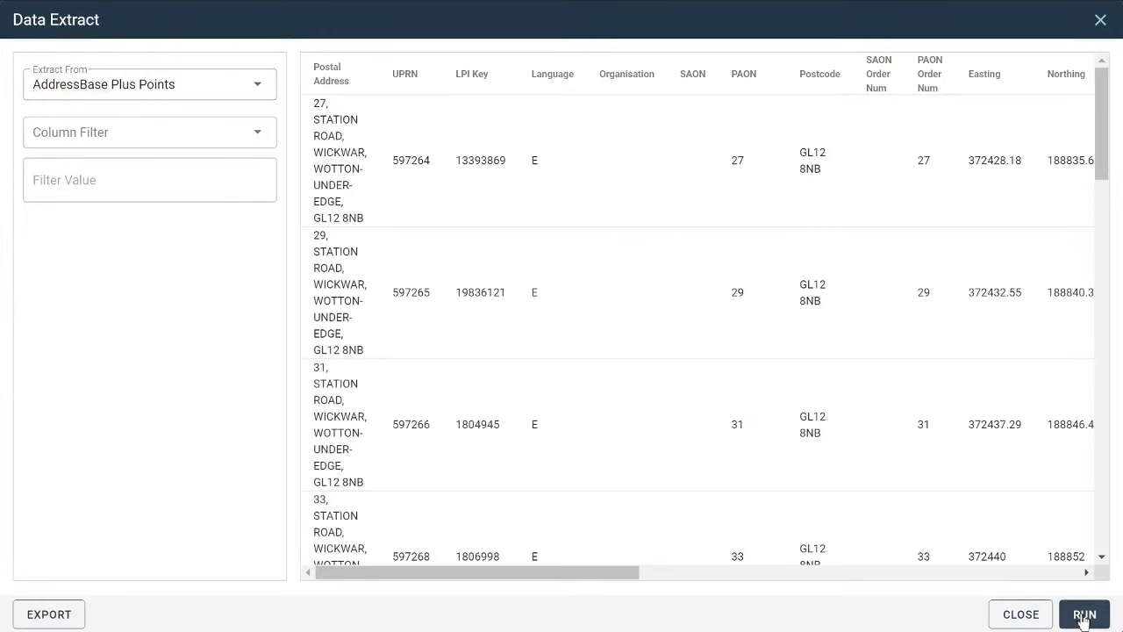
scroll(471, 502, "down", 8)
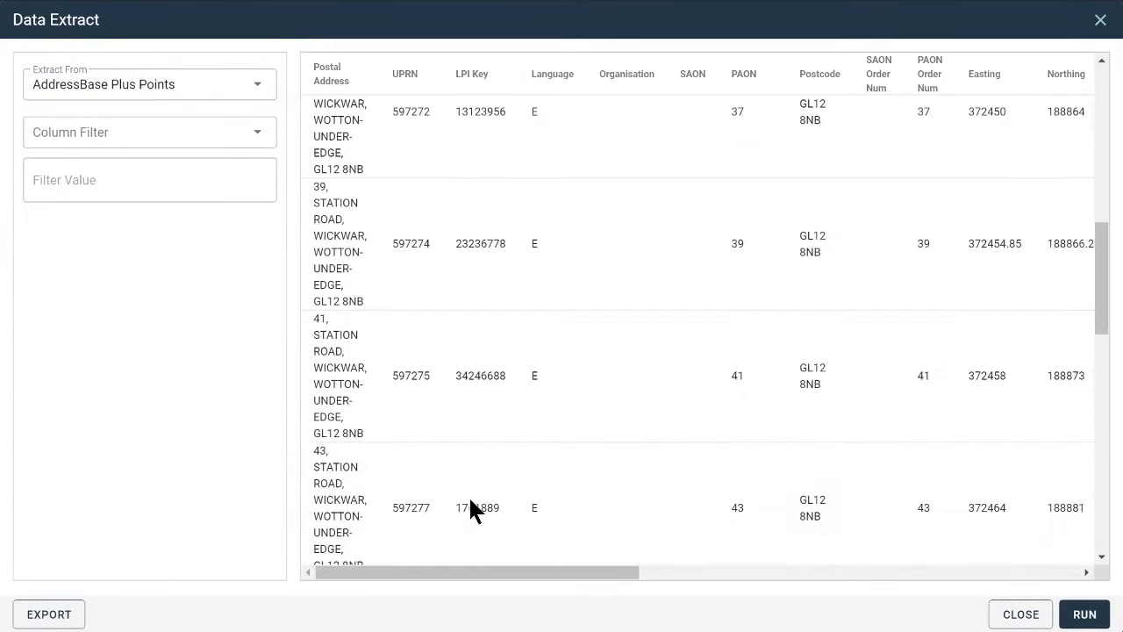
scroll(471, 505, "down", 5)
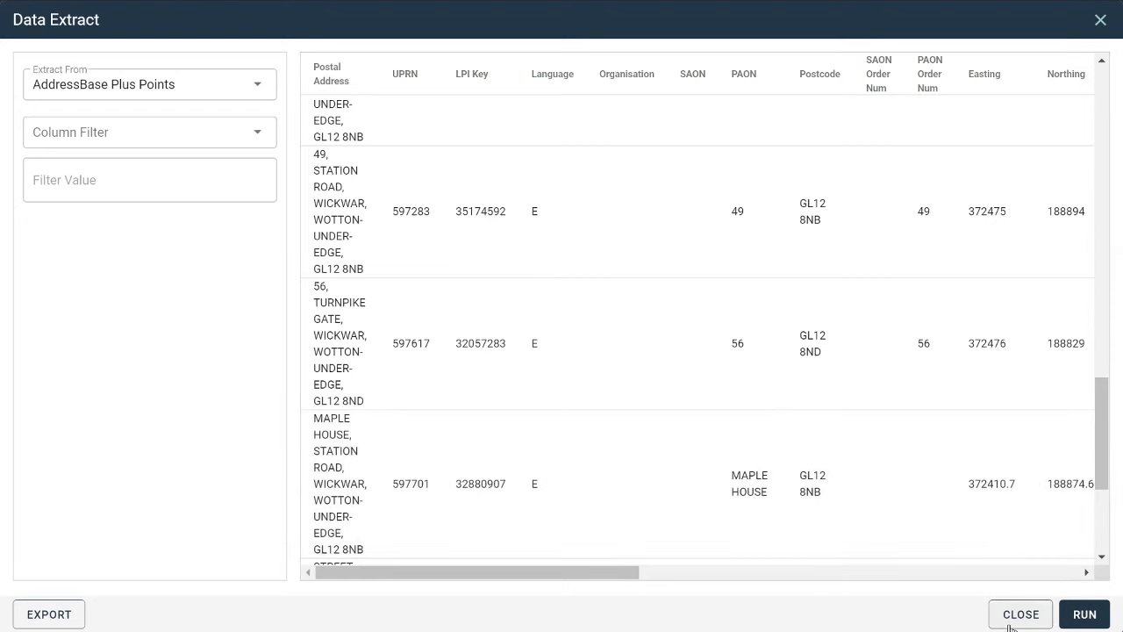
left_click(1010, 625)
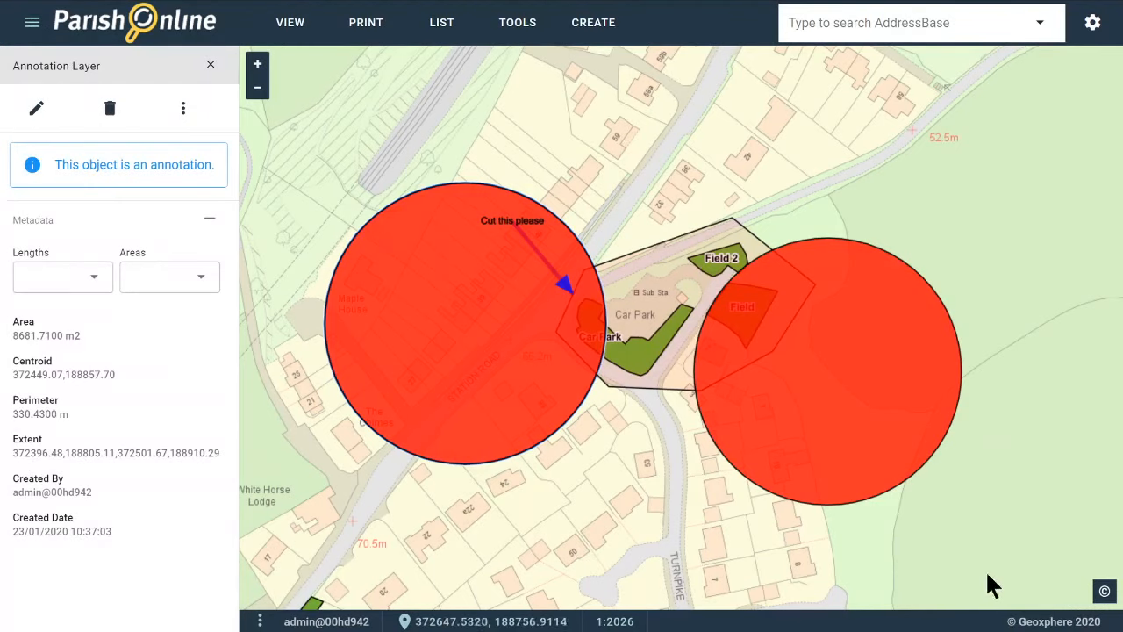
Close the western circle's details, then hide the annotation layer and show it again
left_click(211, 66)
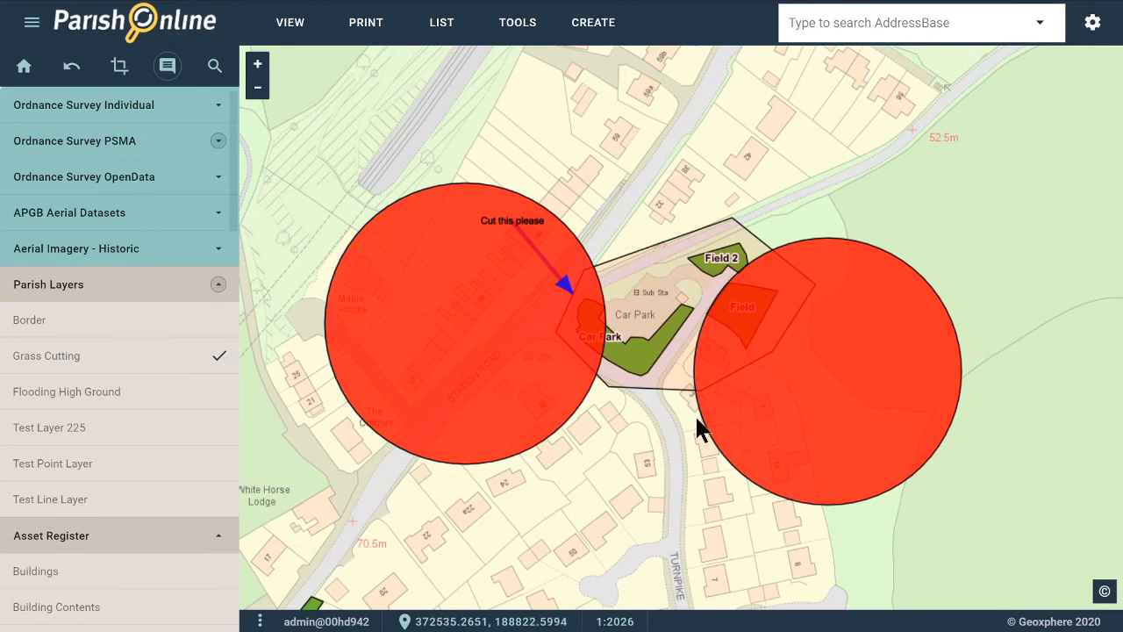
left_click(167, 68)
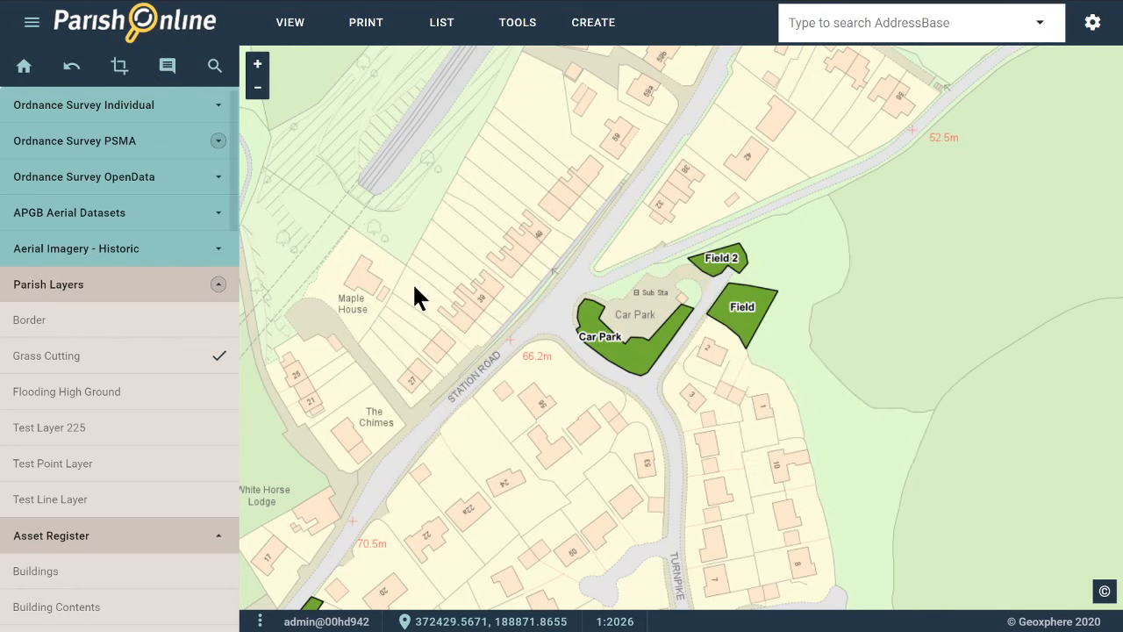
left_click(166, 68)
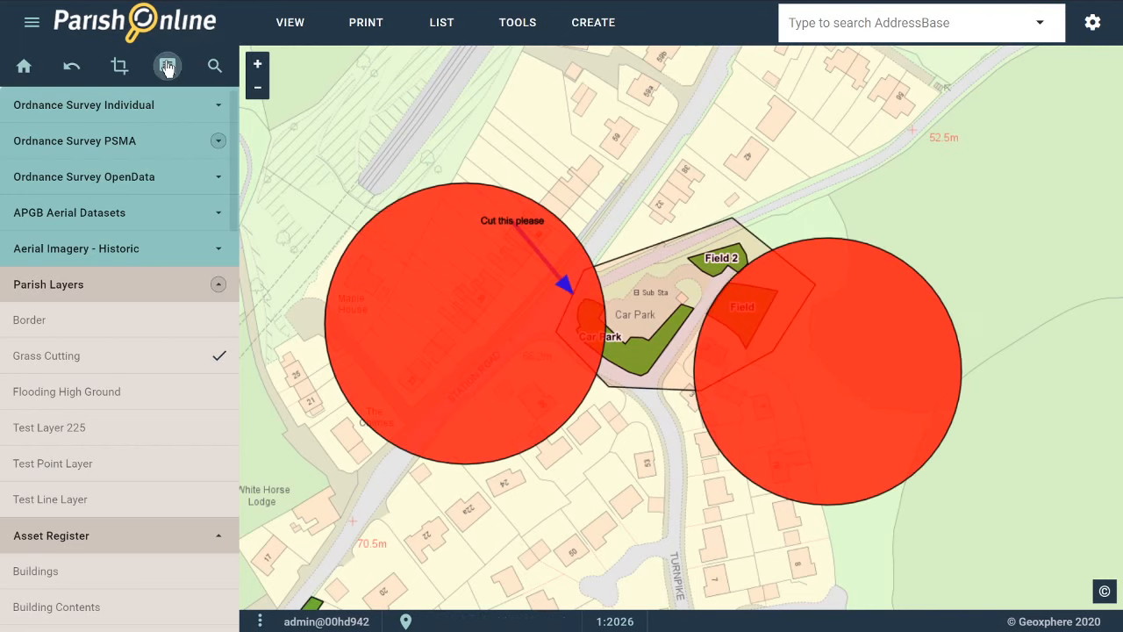
Delete all annotations from the map, confirming with the word DELETE
left_click(516, 27)
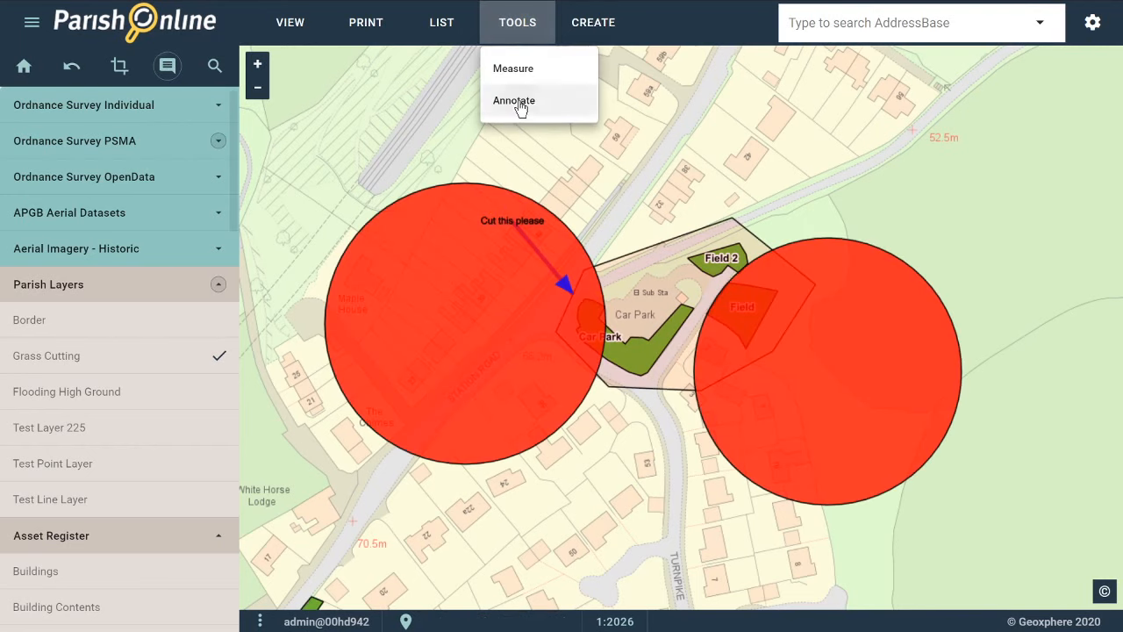
left_click(515, 101)
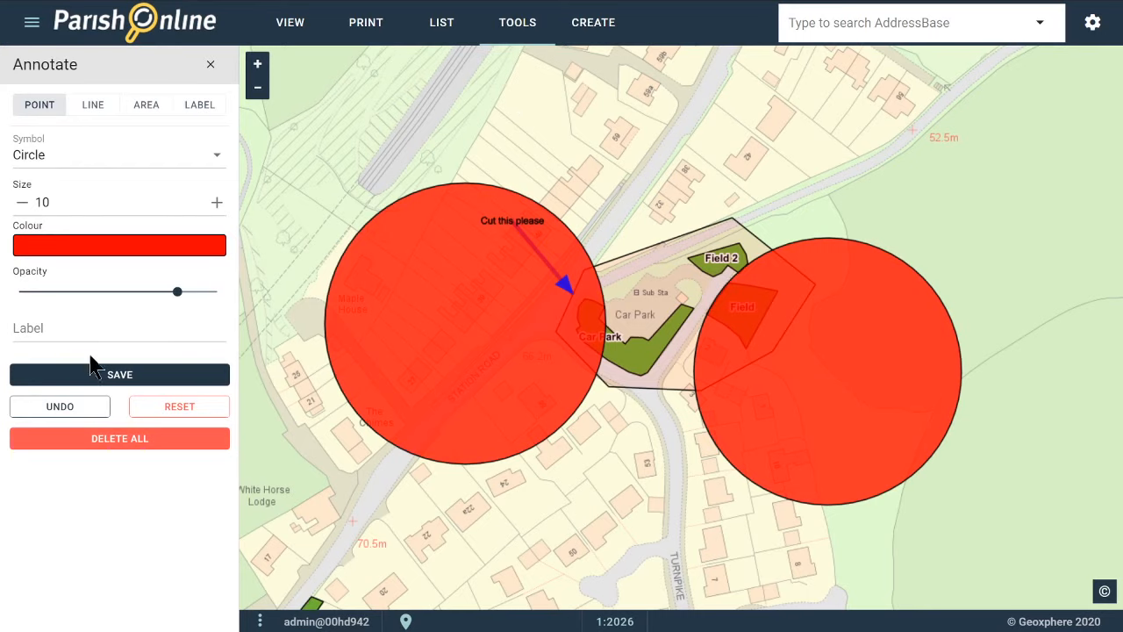
left_click(115, 439)
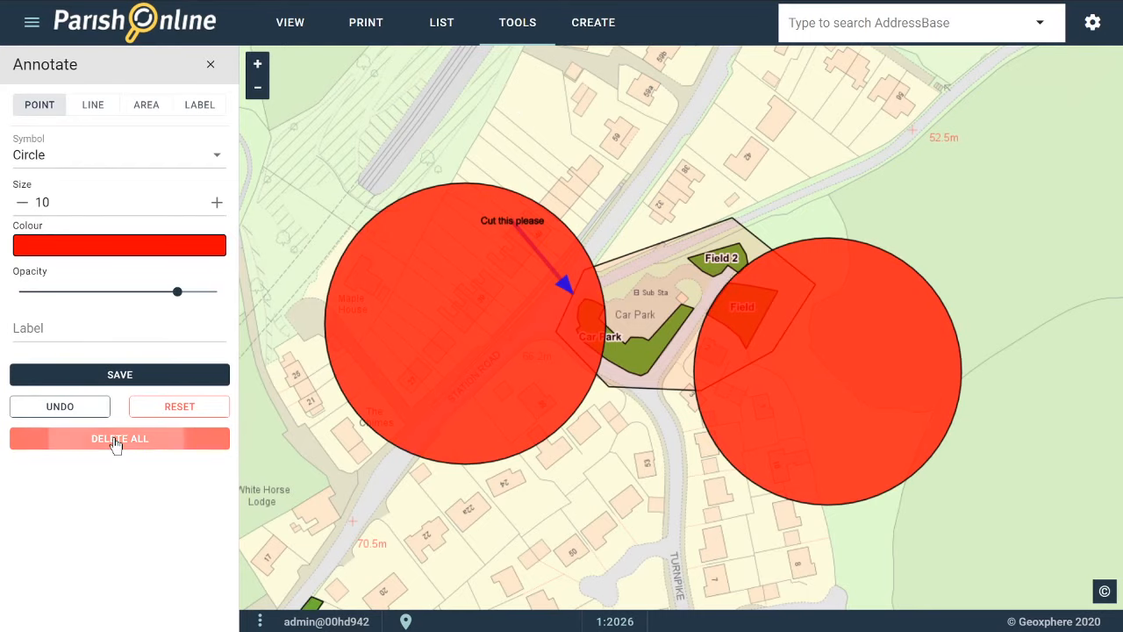
left_click(450, 360)
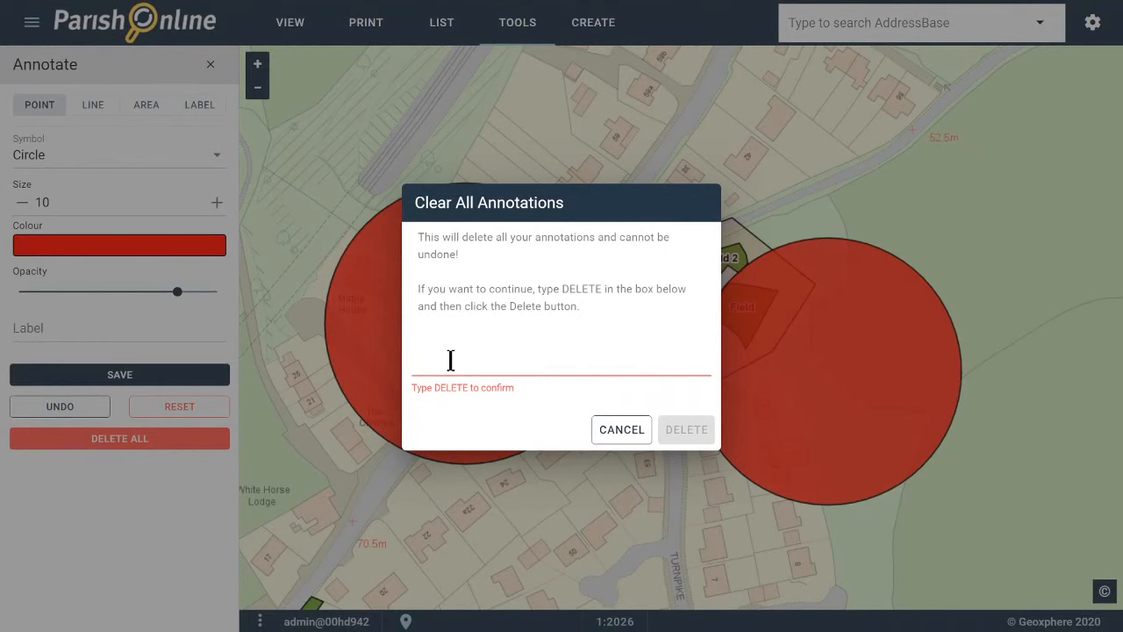
type("DELETE")
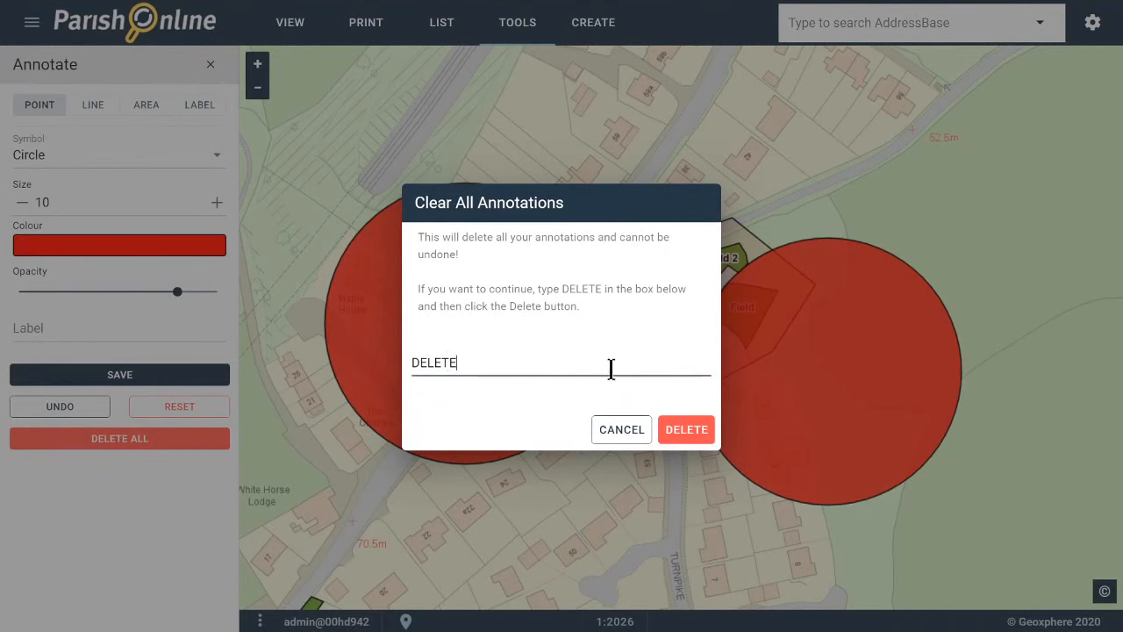
left_click(698, 431)
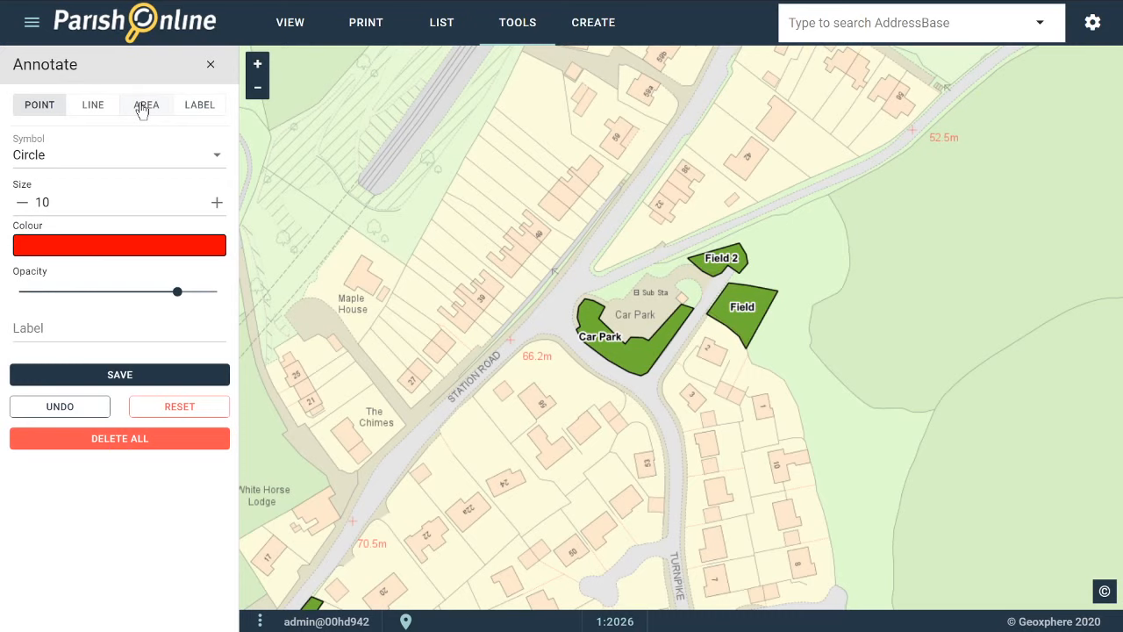
Add a black size 22 text label with a first name on the plots northwest of Station Road, save it and close the annotation settings
left_click(200, 106)
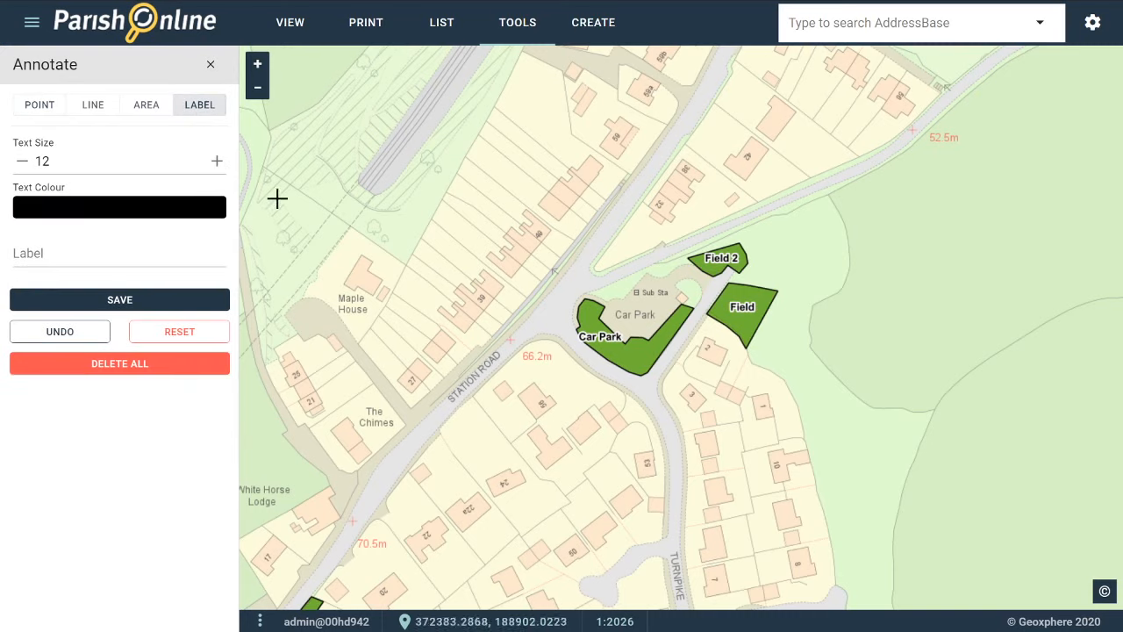
left_click(218, 162)
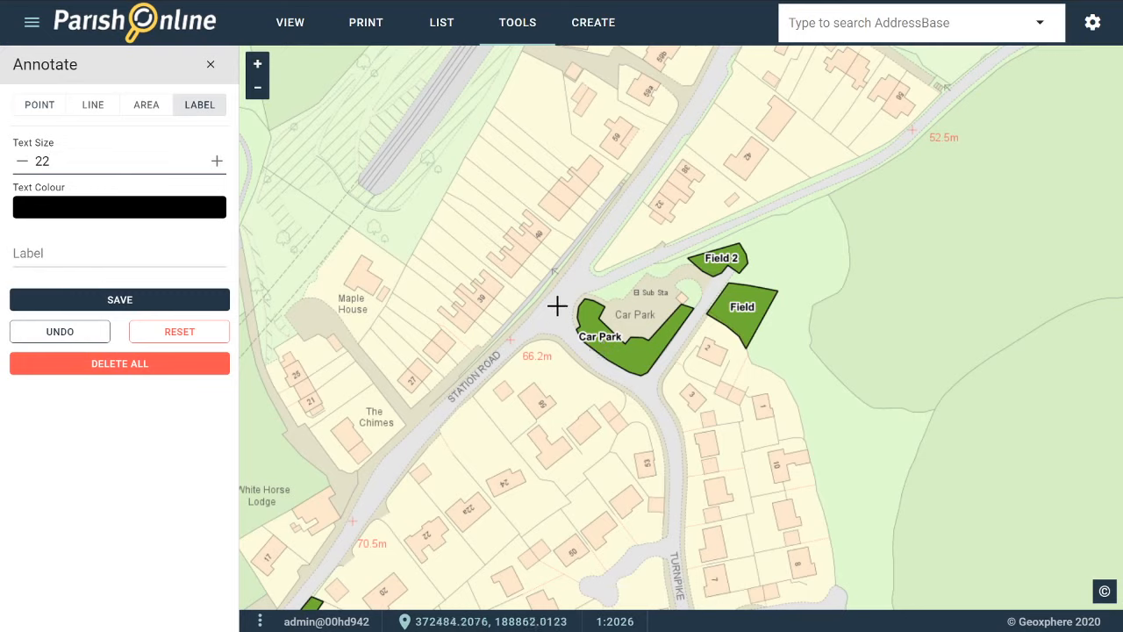
left_click(519, 183)
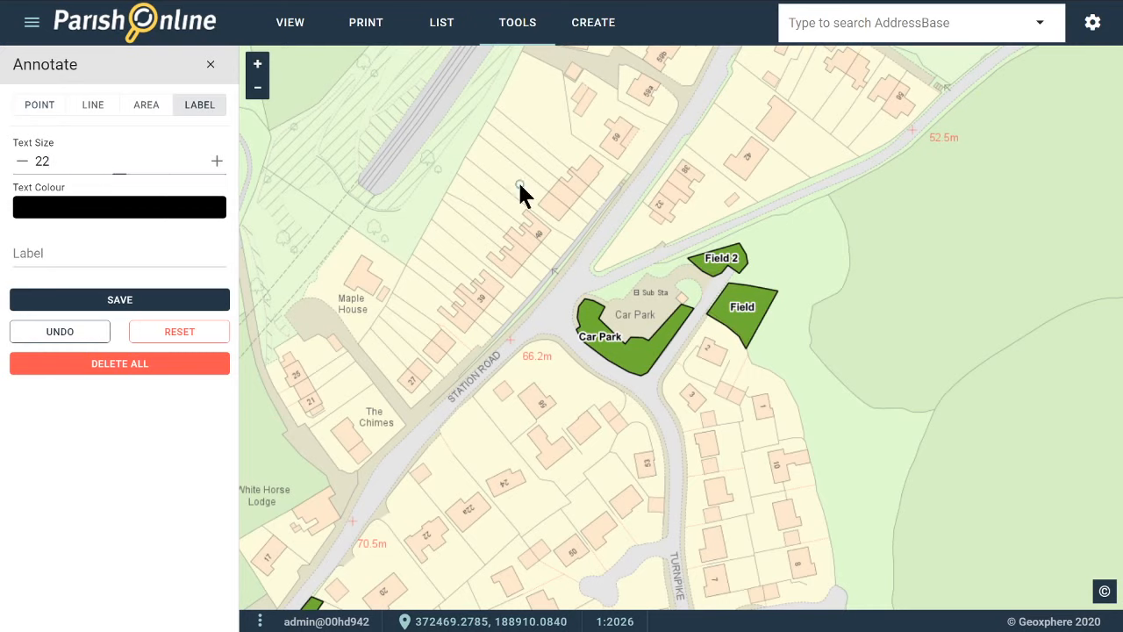
left_click(68, 256)
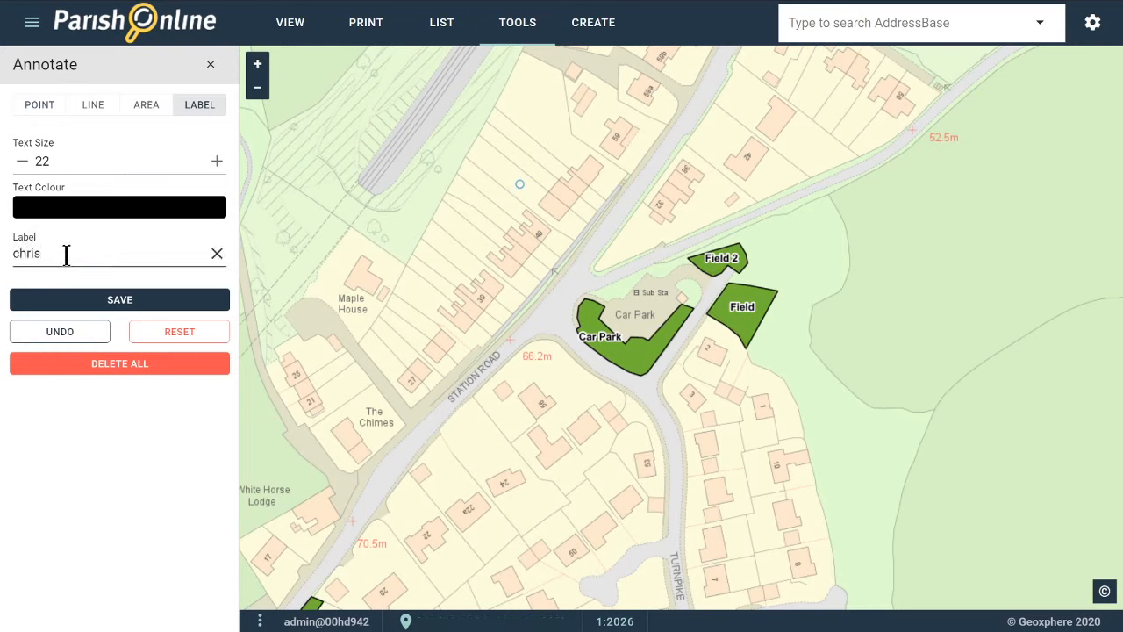
type("chris")
left_click(115, 307)
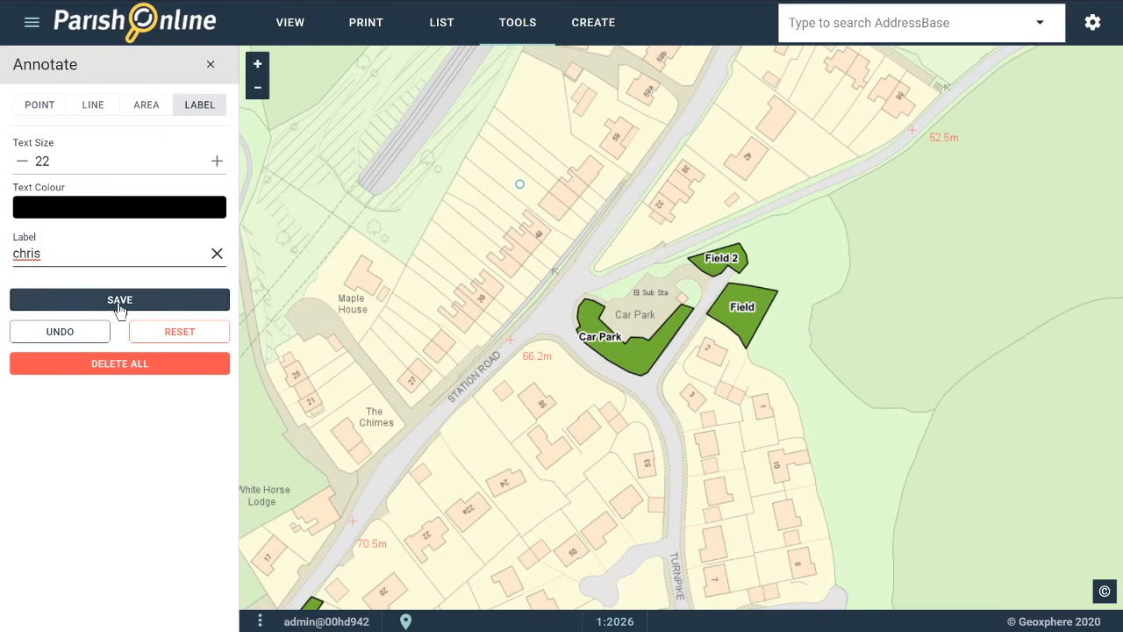
left_click(120, 303)
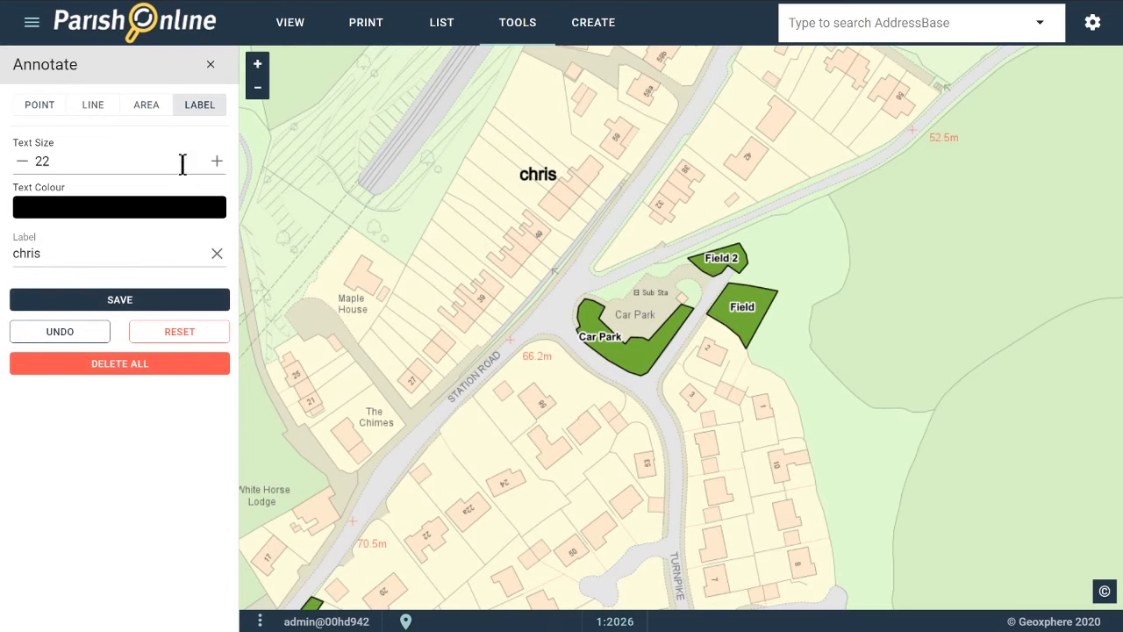
left_click(210, 64)
Examine how the text label's size behaves at different map scales
scroll(438, 252, "down", 1)
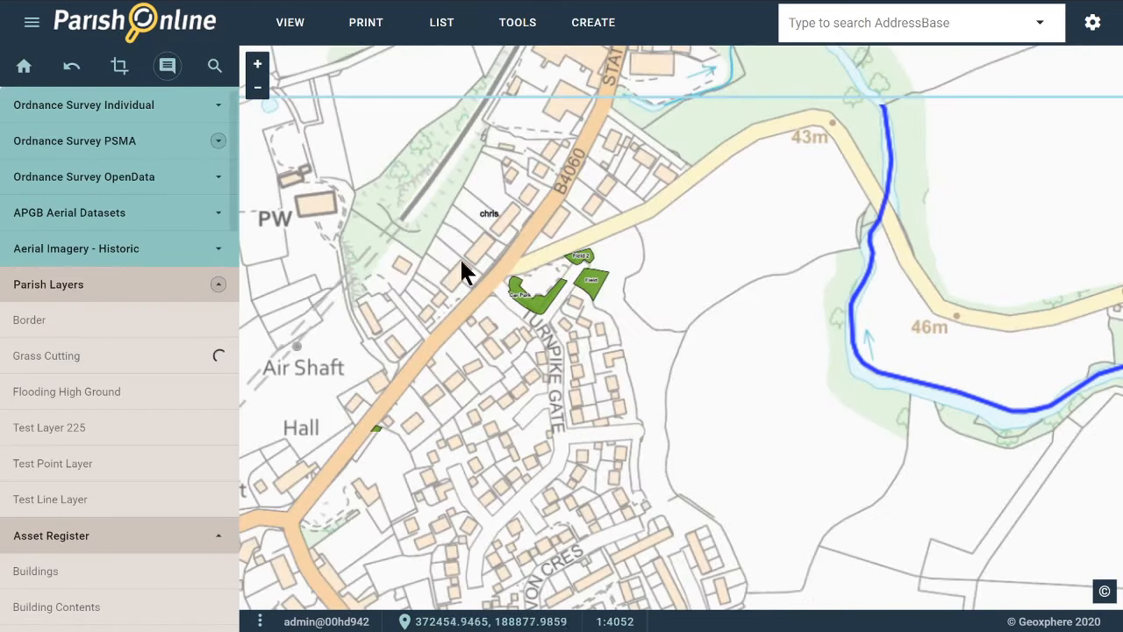
scroll(478, 227, "up", 3)
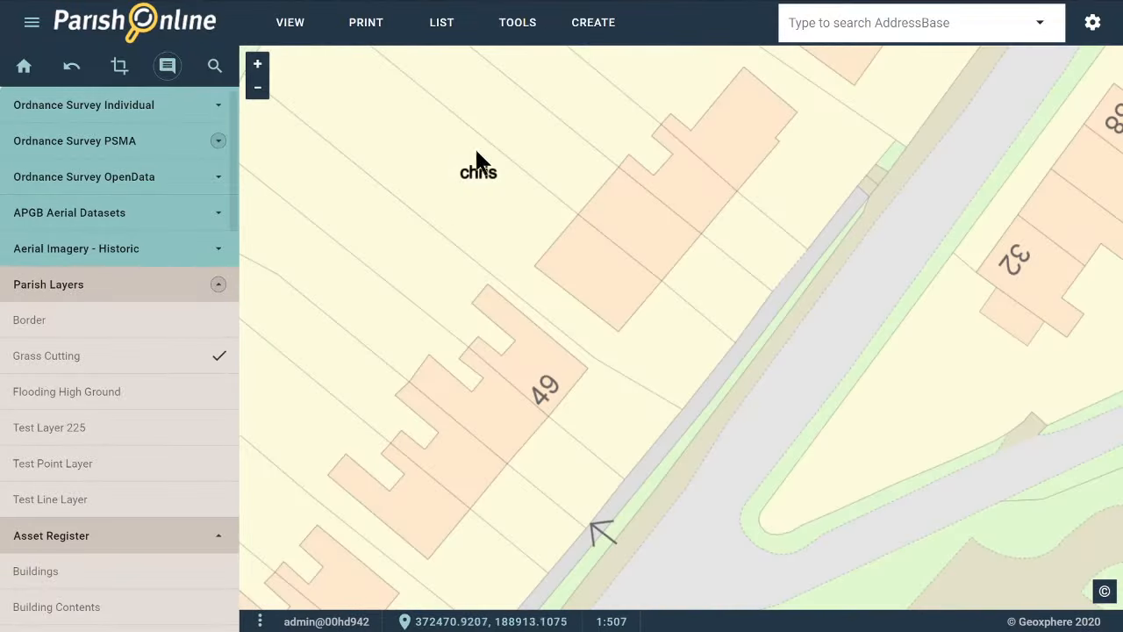
scroll(476, 167, "up", 3)
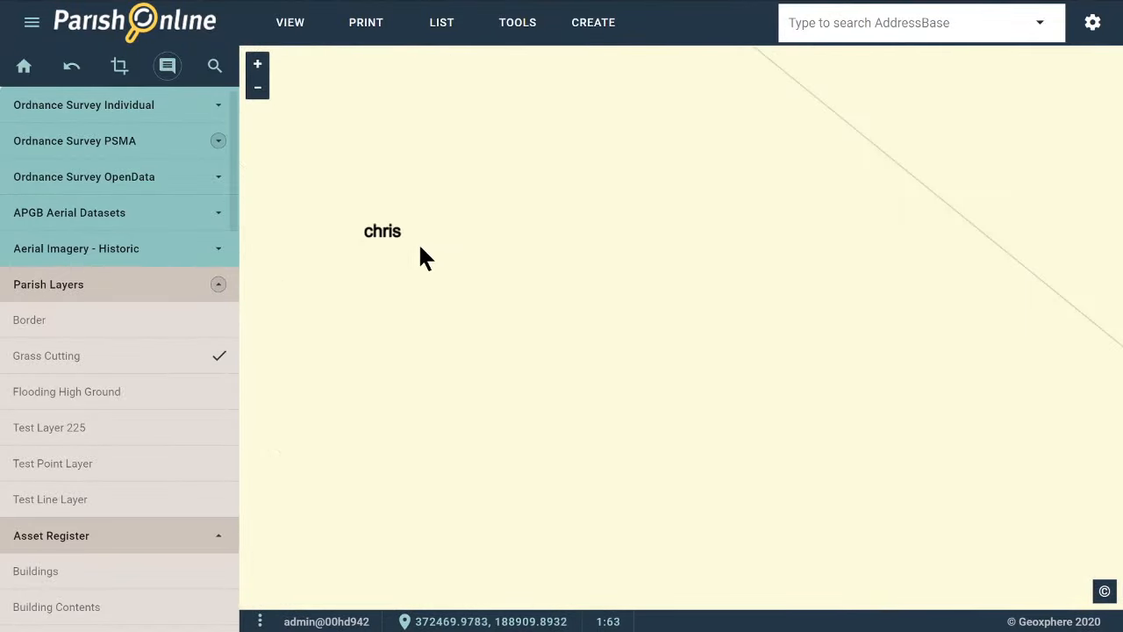
scroll(400, 243, "down", 2)
scroll(400, 244, "down", 3)
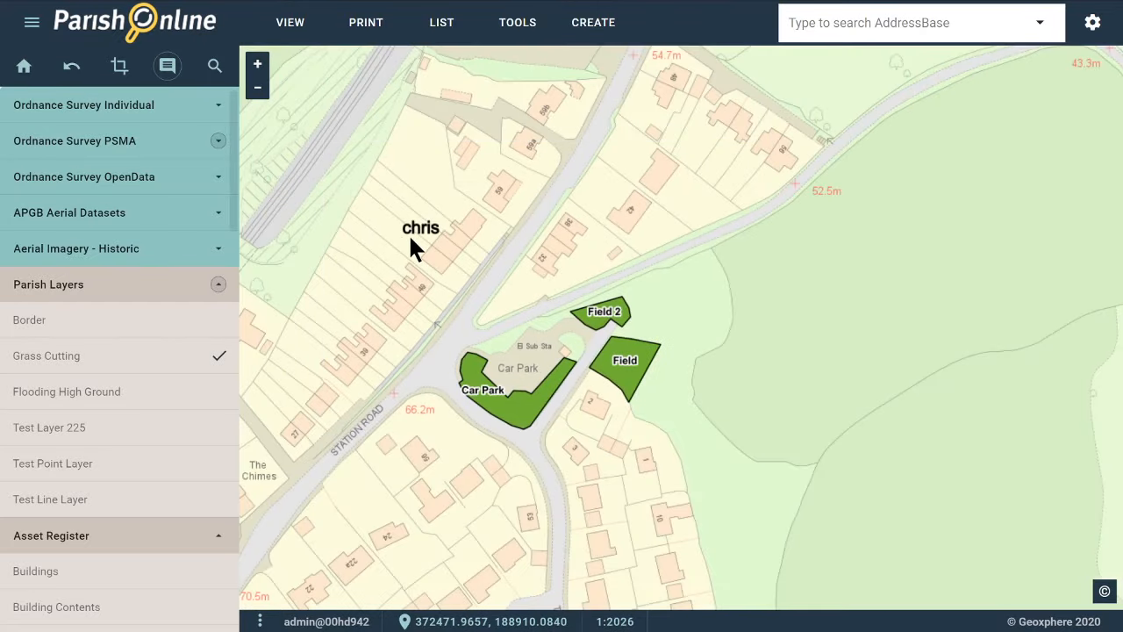
scroll(412, 244, "down", 1)
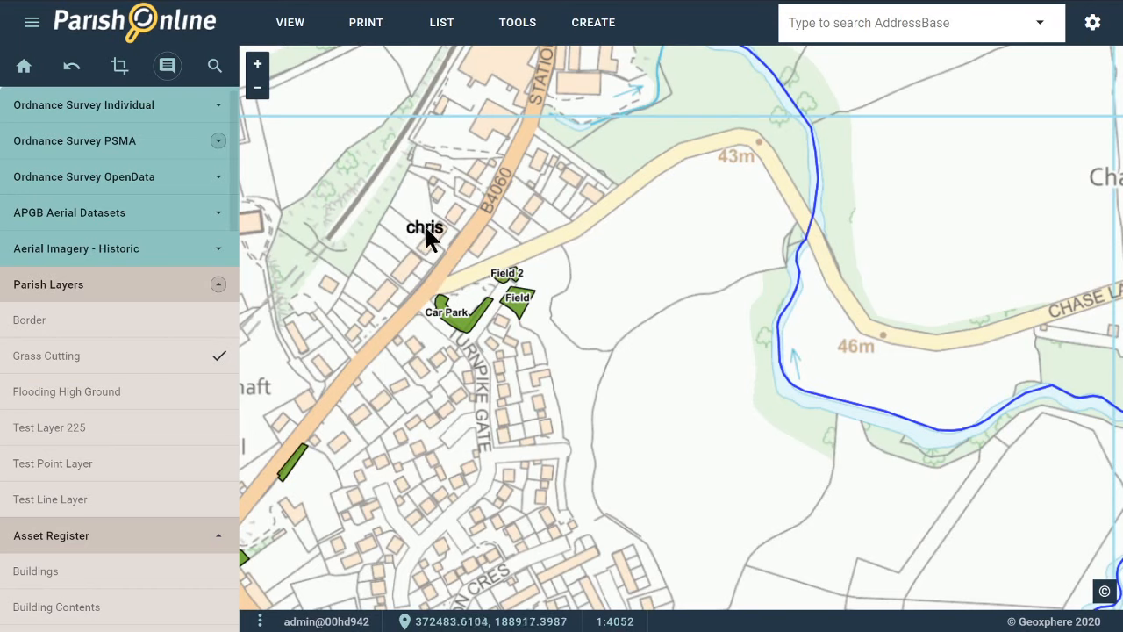
Open the text label's details from the Annotation Layer and delete the label, confirming the deletion
left_click(427, 231)
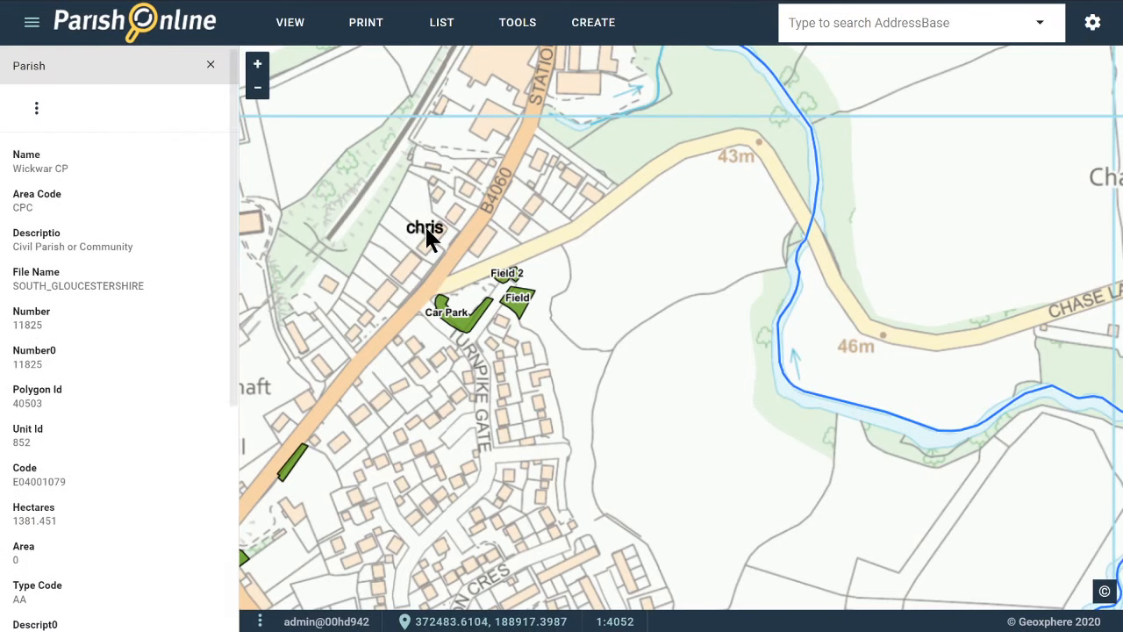
left_click(211, 65)
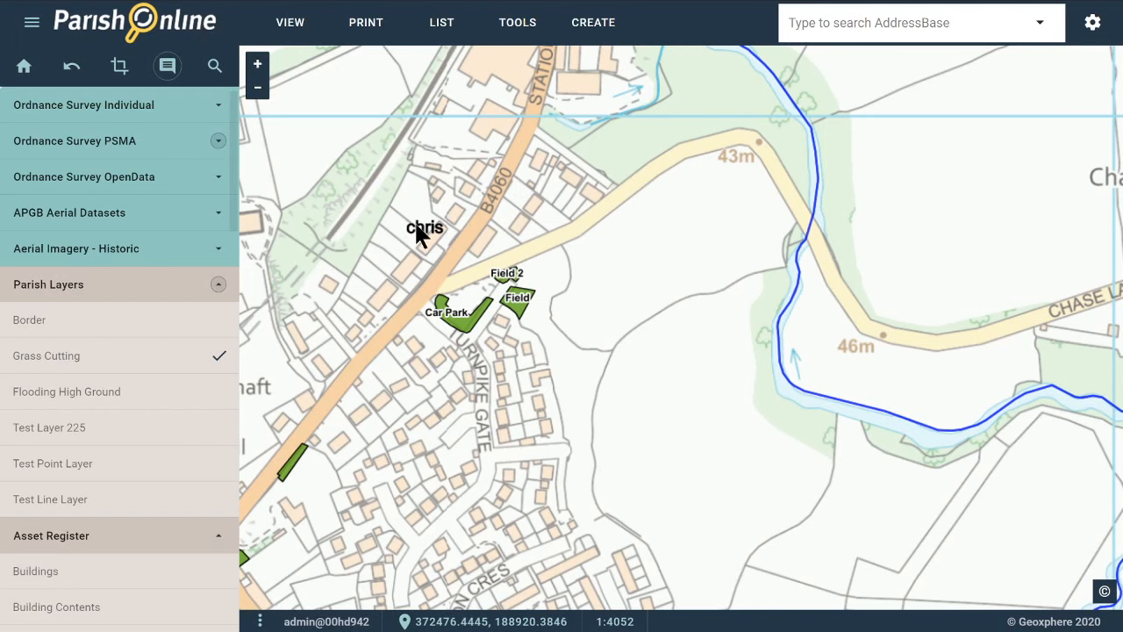
left_click(419, 233)
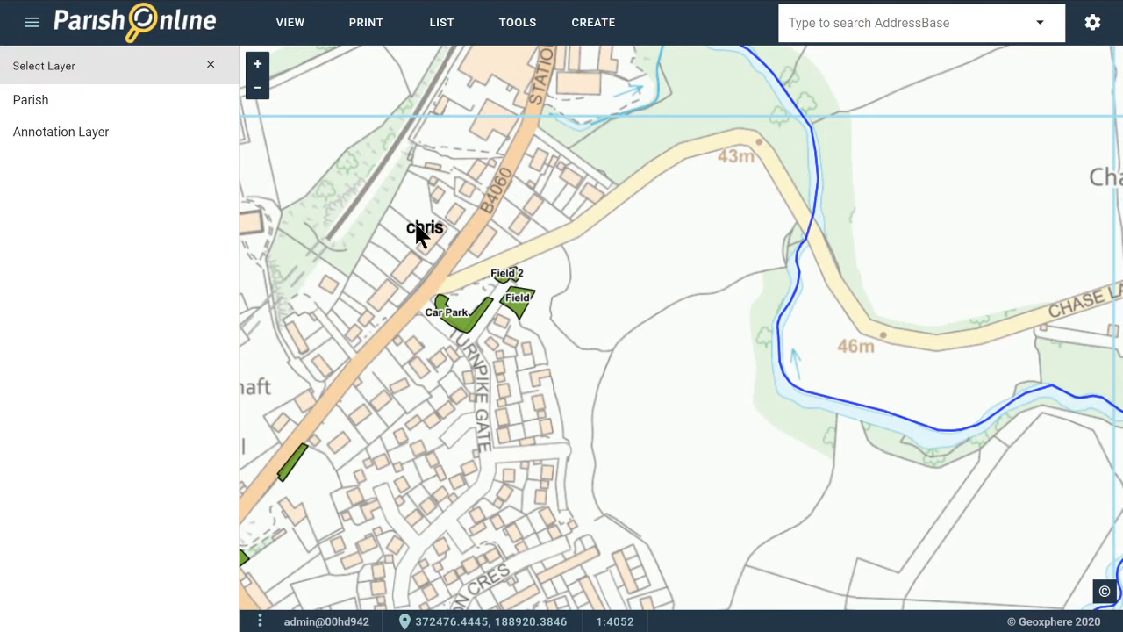
left_click(69, 136)
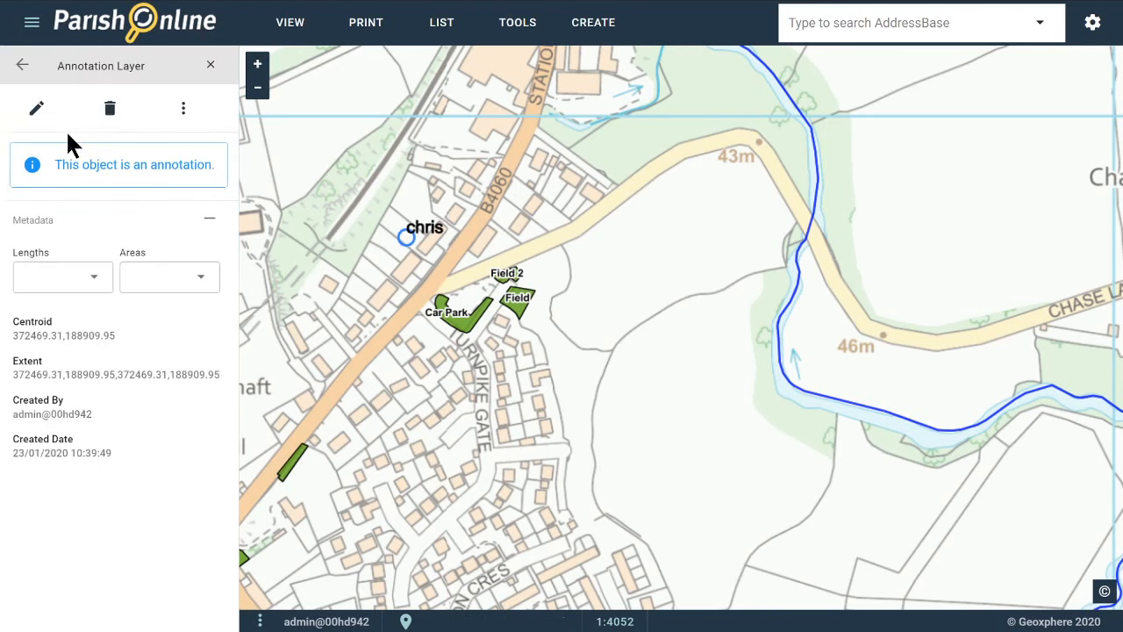
mouse_move(61, 165)
left_mouse_down()
mouse_move(178, 153)
mouse_move(216, 164)
left_mouse_up()
left_click(203, 164)
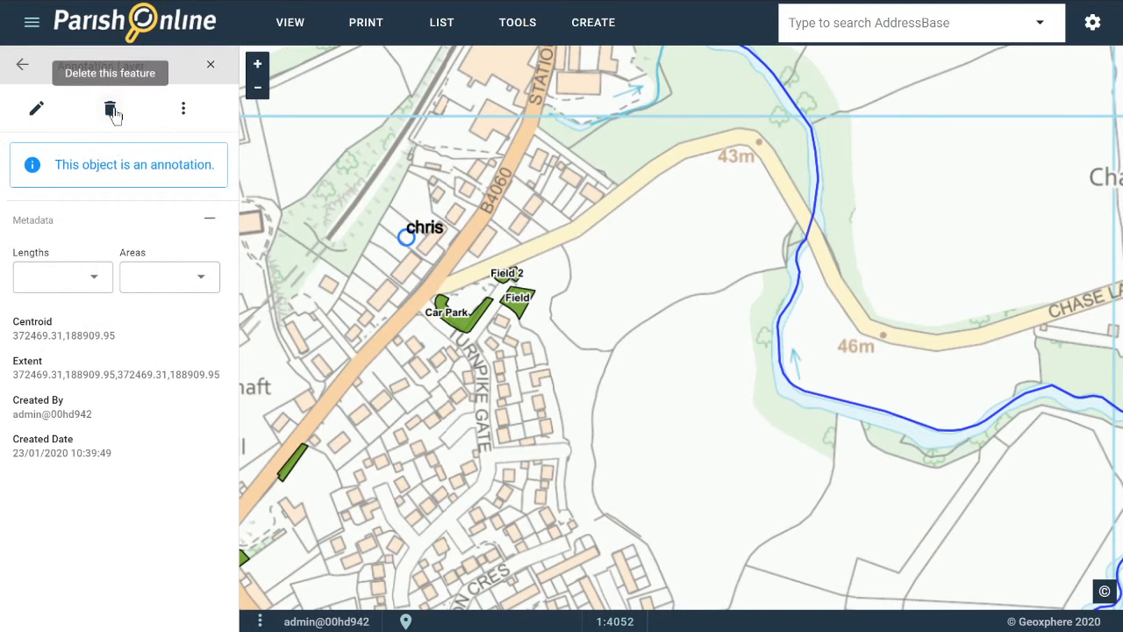
left_click(110, 109)
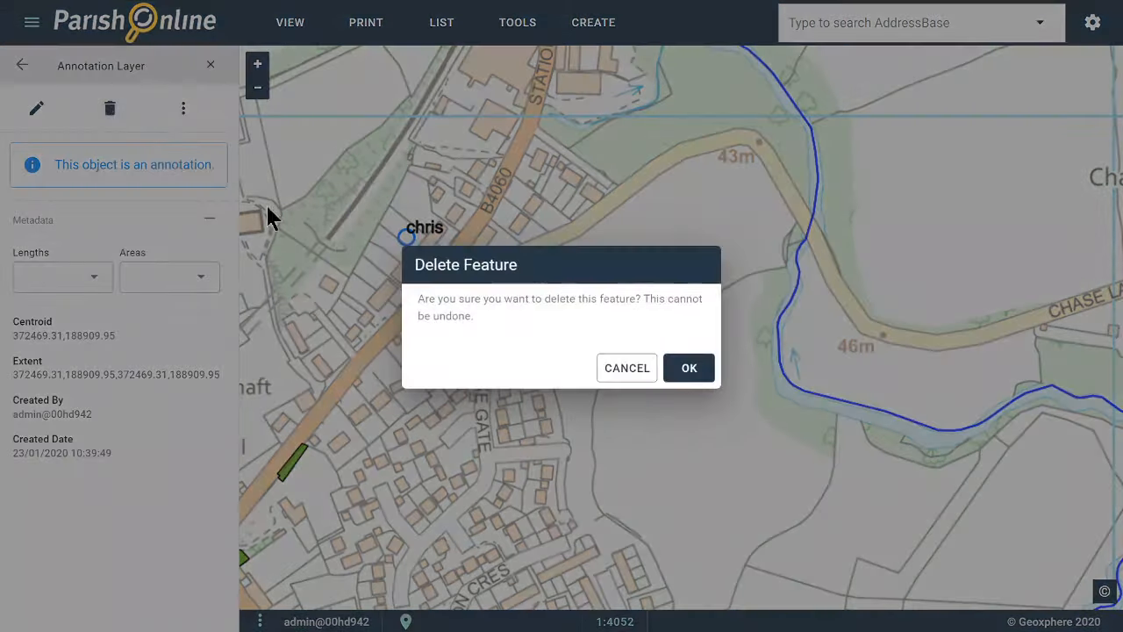
left_click(684, 370)
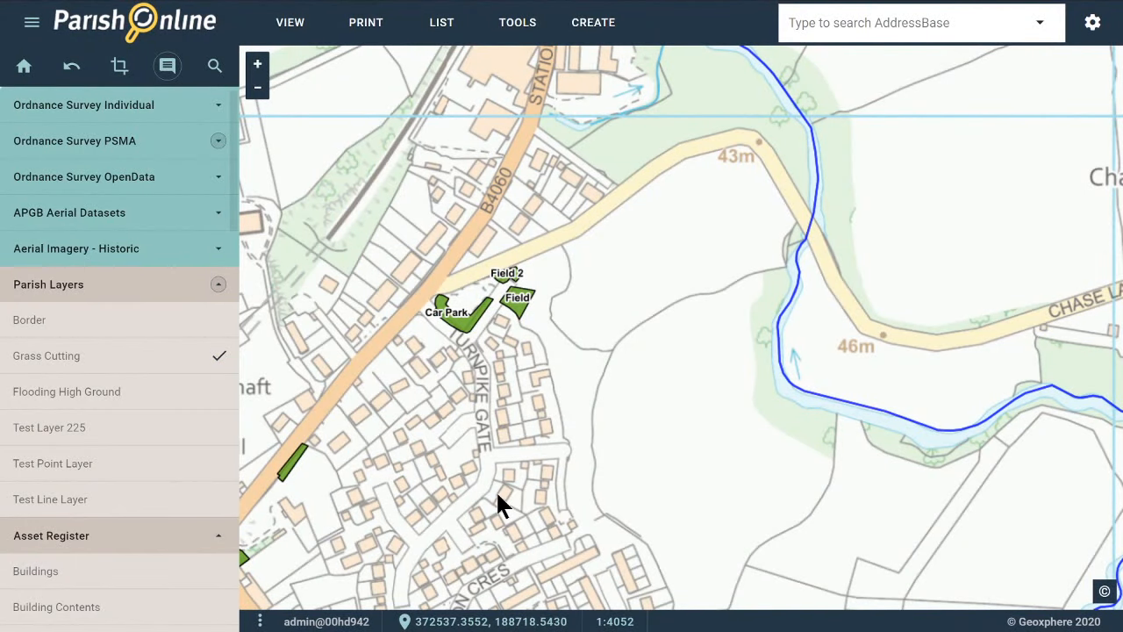
Place a red size 10 Star point annotation in the open land east of Field 2 and save it
left_click(516, 34)
left_click(510, 102)
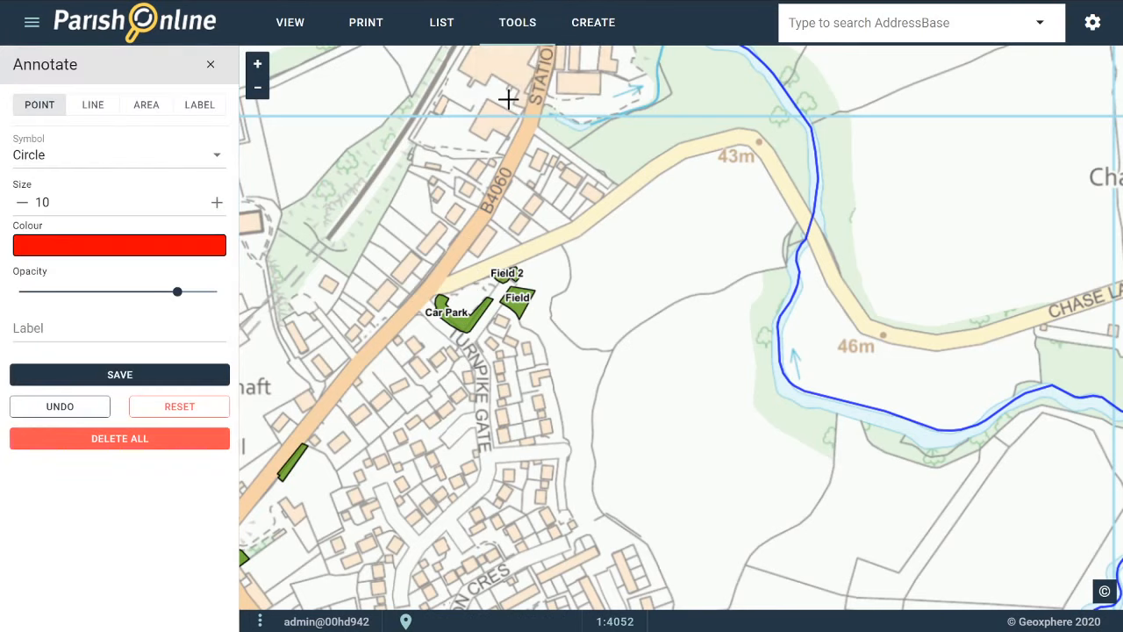
left_click(37, 107)
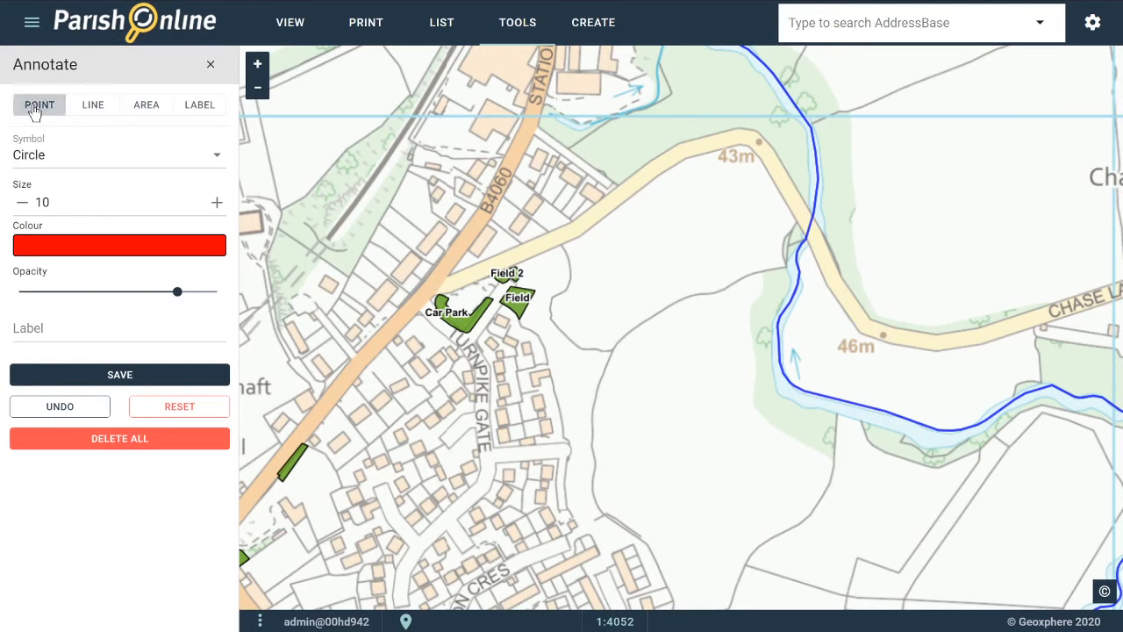
left_click(128, 159)
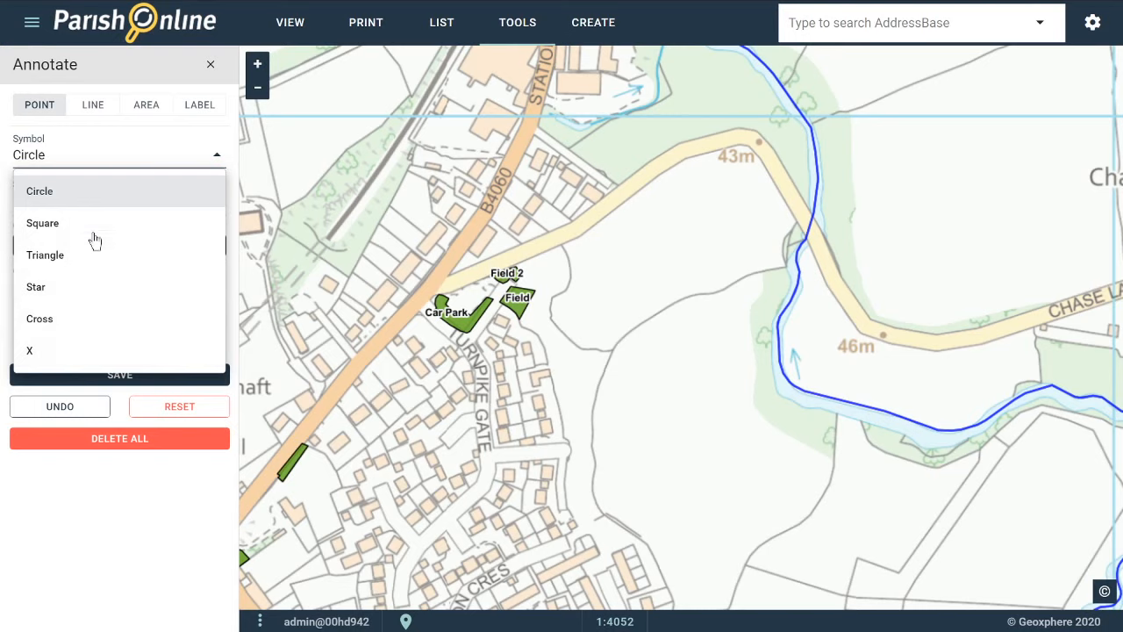
left_click(93, 390)
left_click(75, 164)
left_click(66, 286)
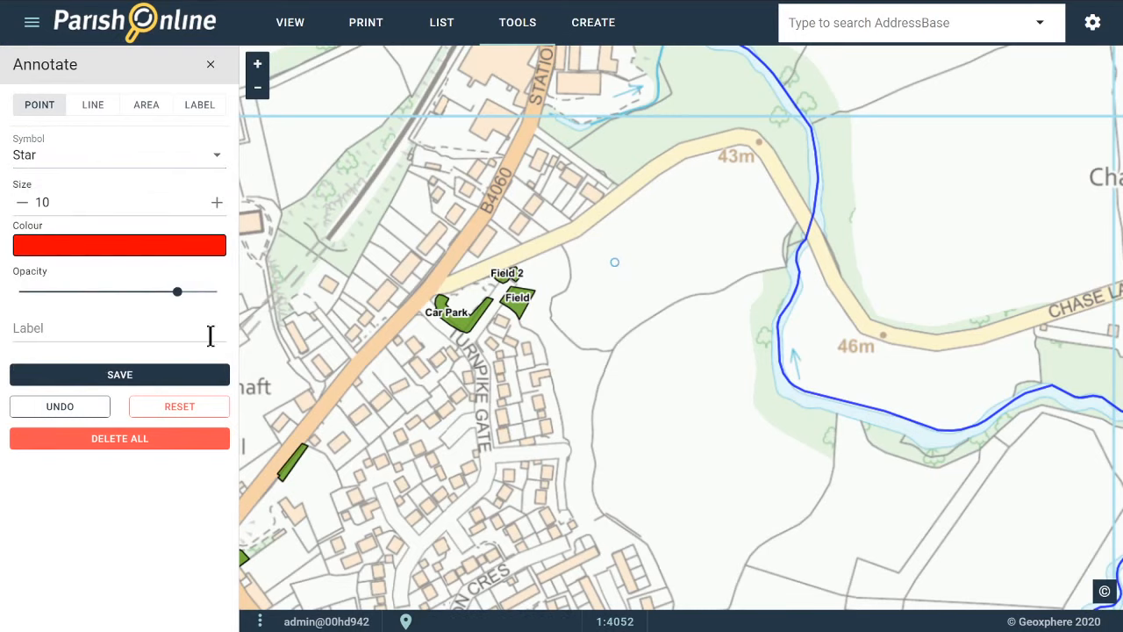
left_click(114, 376)
Draw a red arrow from the southeast towards the Field area, set its line width to 4 and save it
left_click(89, 111)
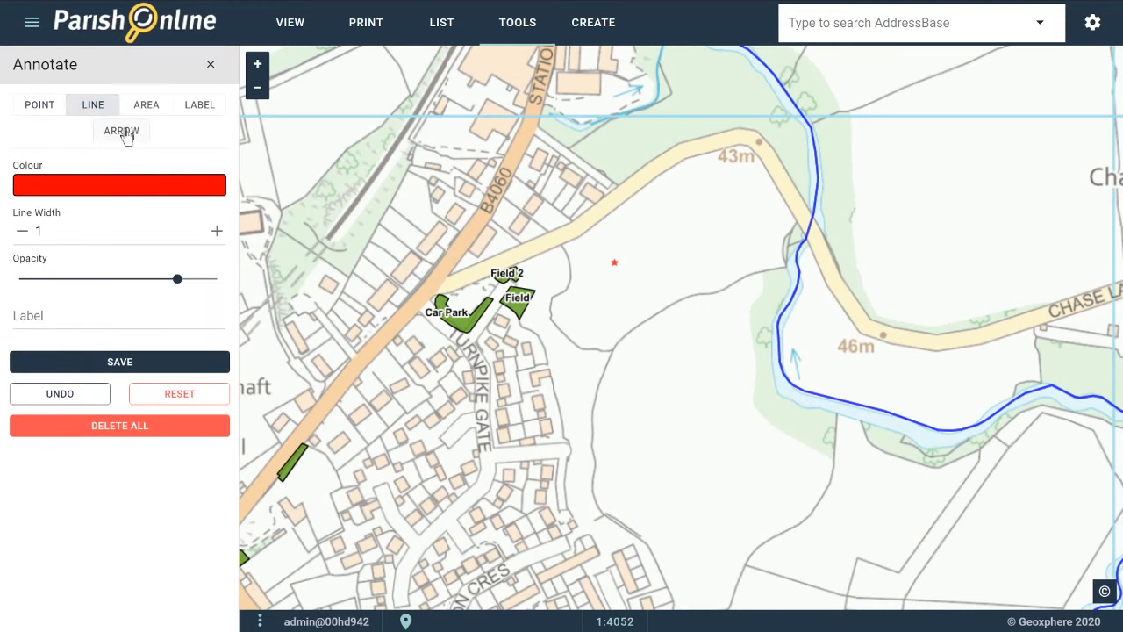
left_click(123, 133)
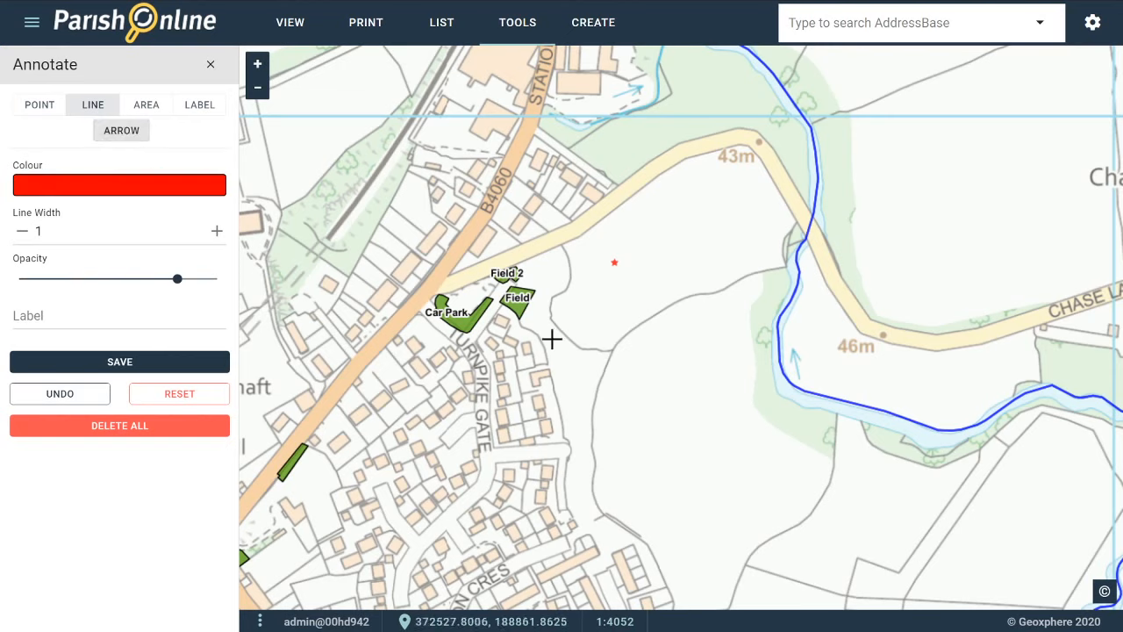
left_click(641, 384)
double_click(537, 318)
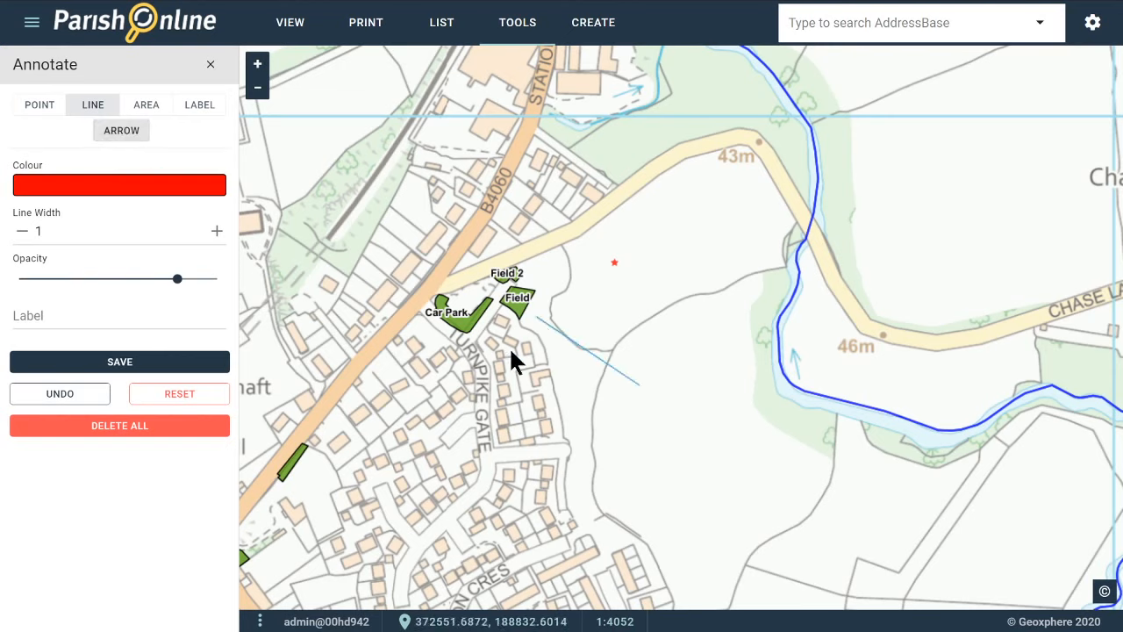
left_click(217, 232)
left_click(217, 233)
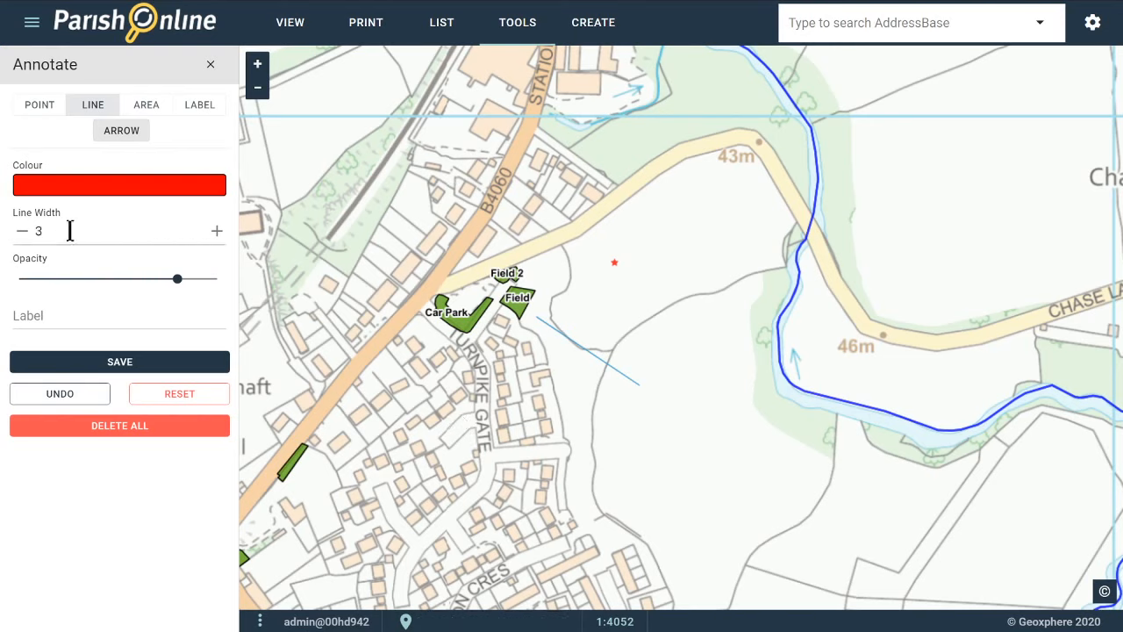
left_click(216, 232)
left_click(131, 362)
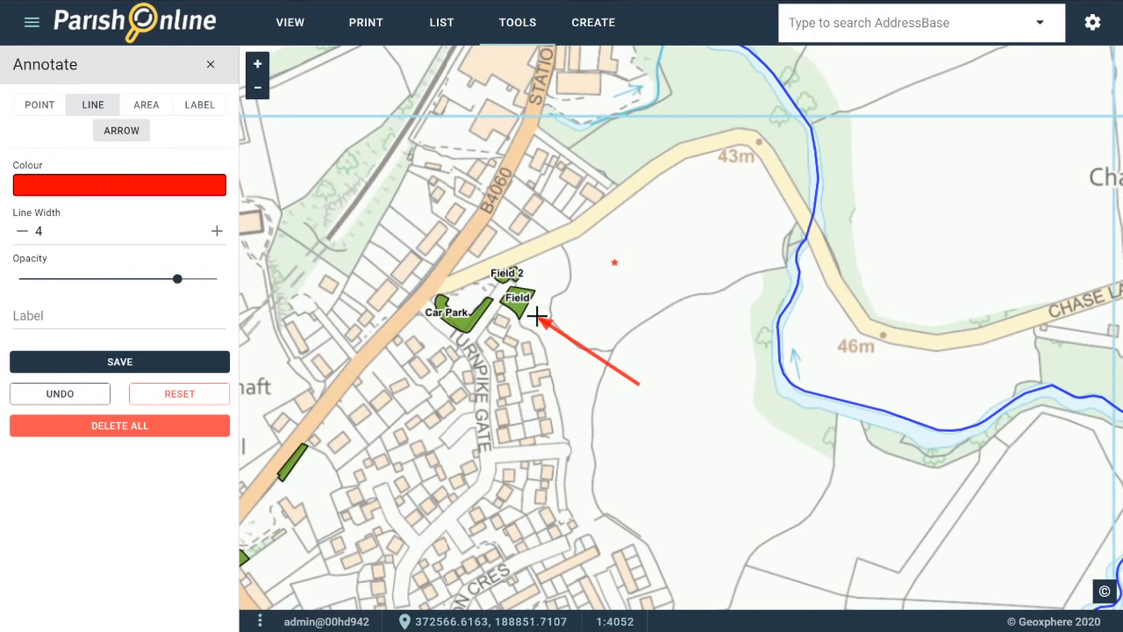
Draw a second red arrow northwards through the houses east of Turnpike Gate with line width 1, save it and close the annotation settings
left_click(516, 446)
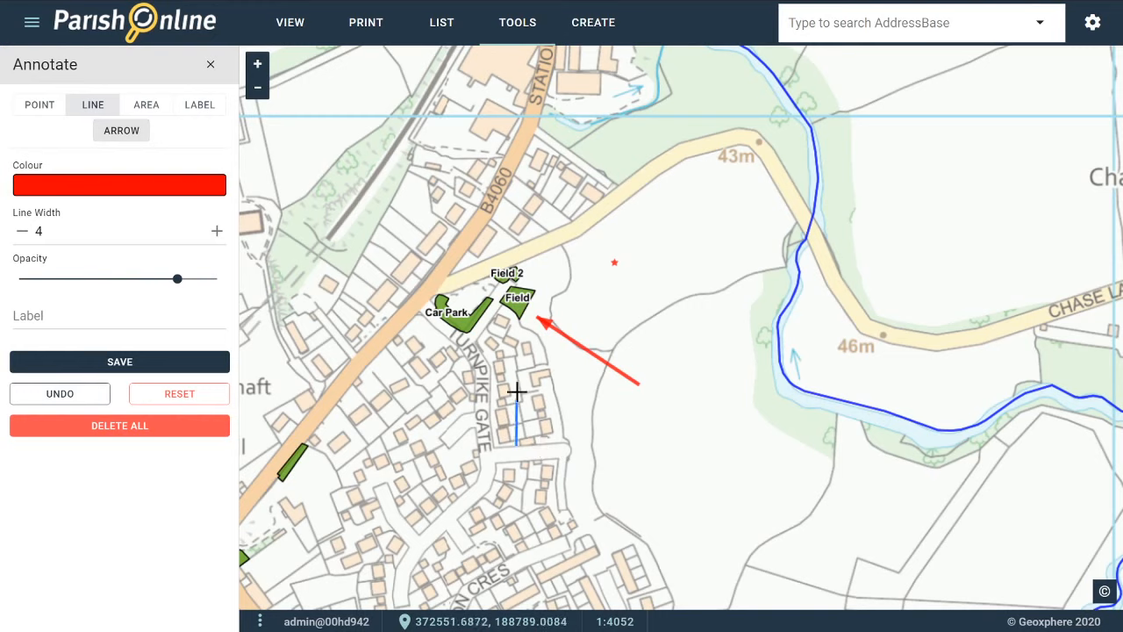
double_click(507, 338)
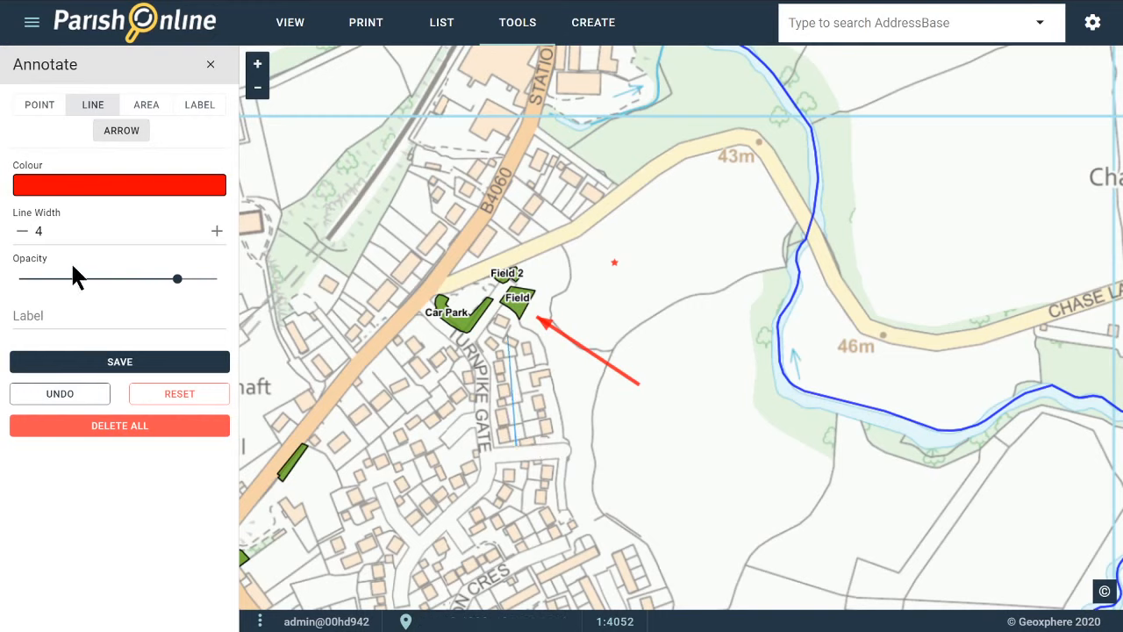
left_click(135, 368)
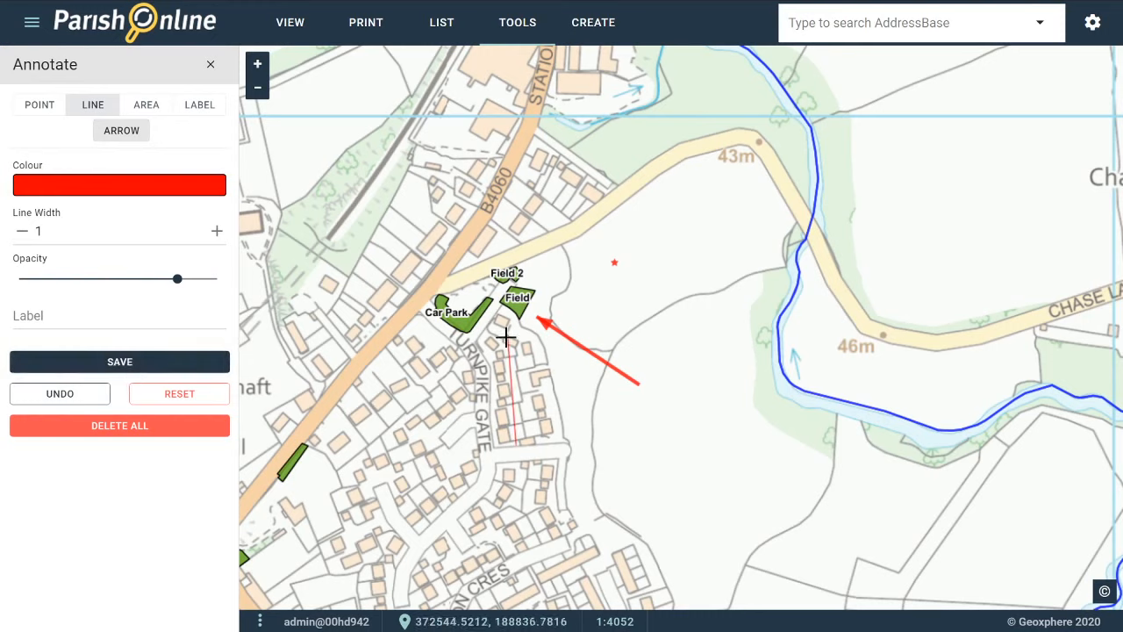
left_click(149, 112)
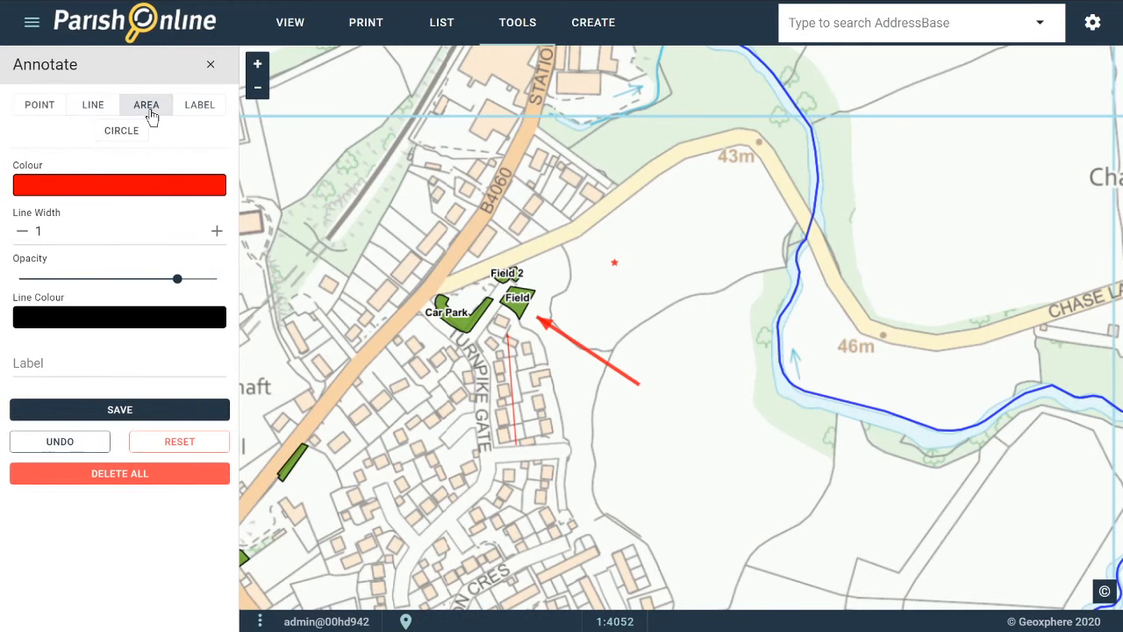
left_click(209, 66)
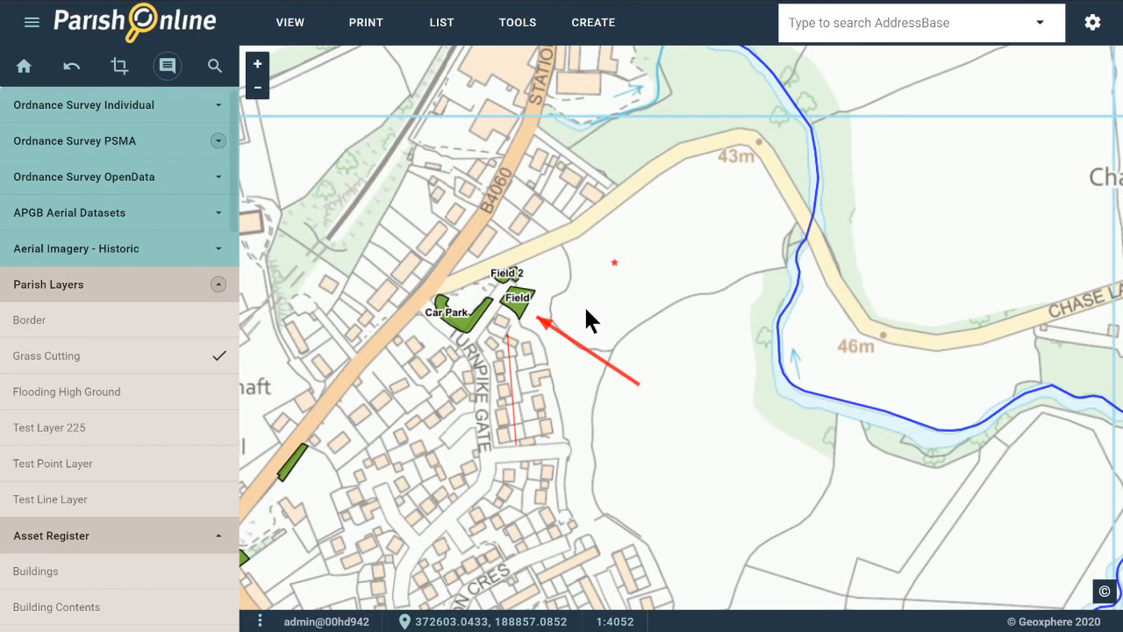
Open the Grass Cutting details of the Car Park area
scroll(432, 317, "up", 2)
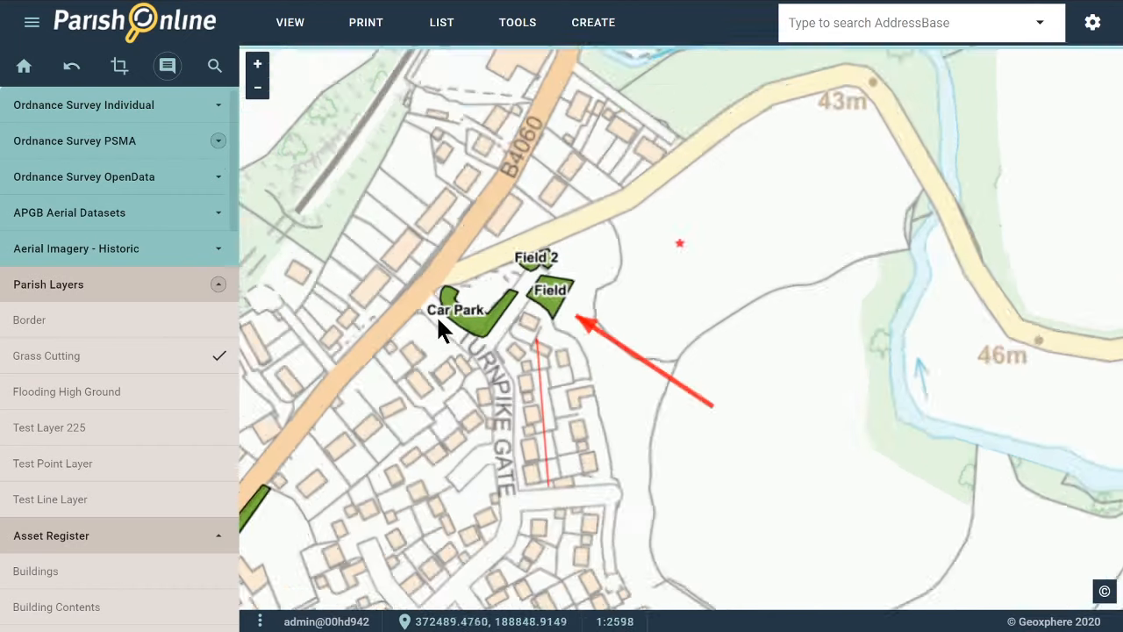
scroll(437, 319, "up", 4)
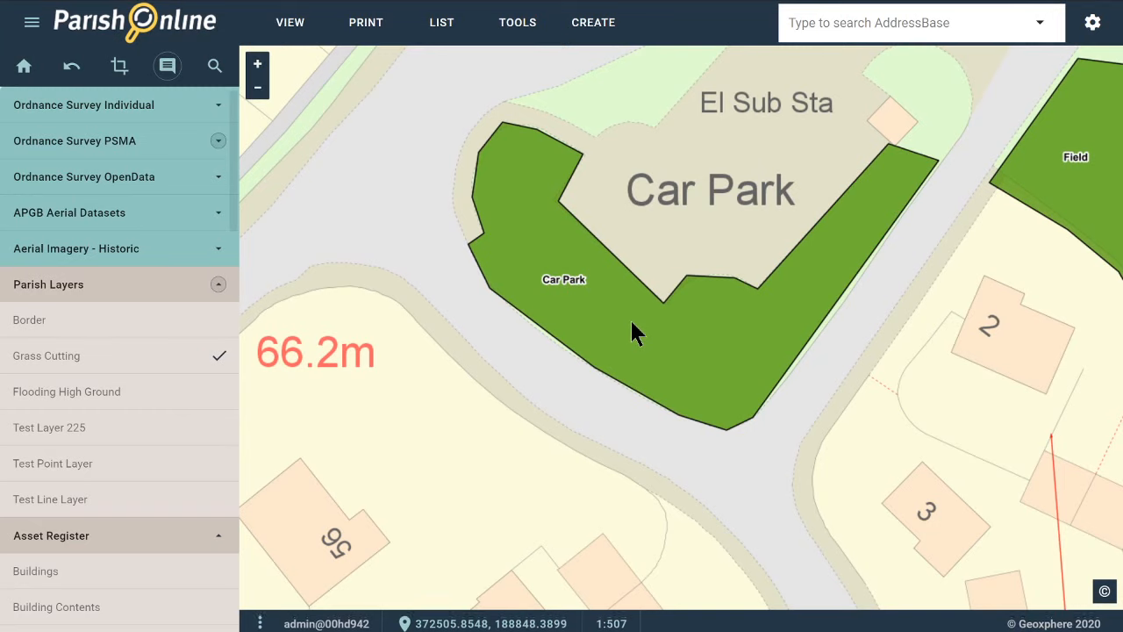
left_click(633, 322)
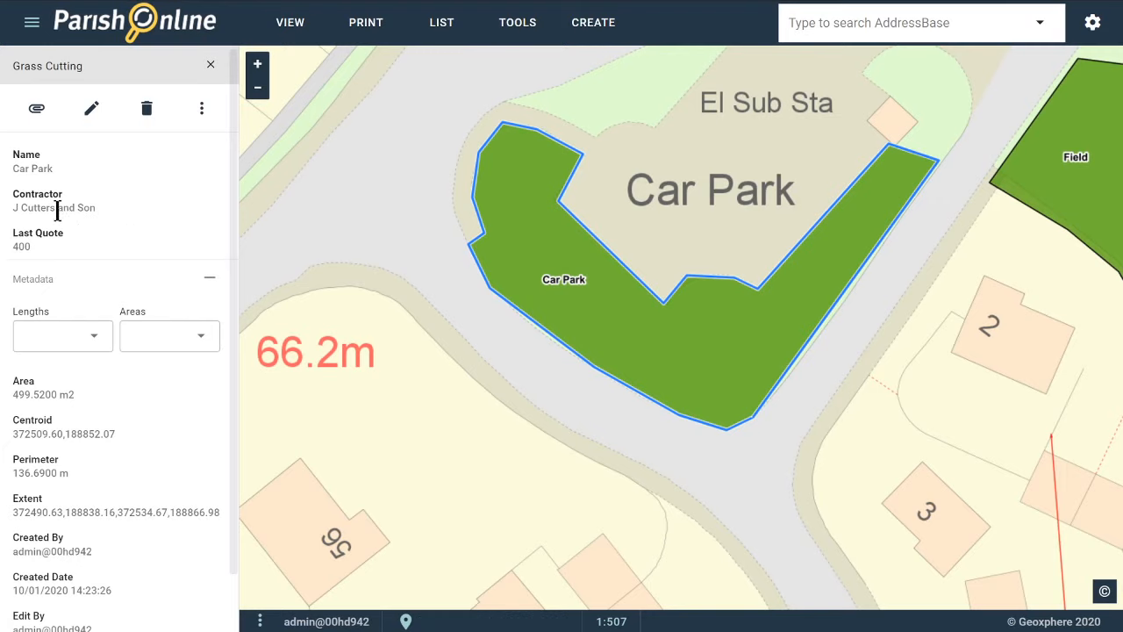
Examine the Car Park object's area, centroid and perimeter metadata, and close its Grass Cutting details
scroll(56, 210, "down", 1)
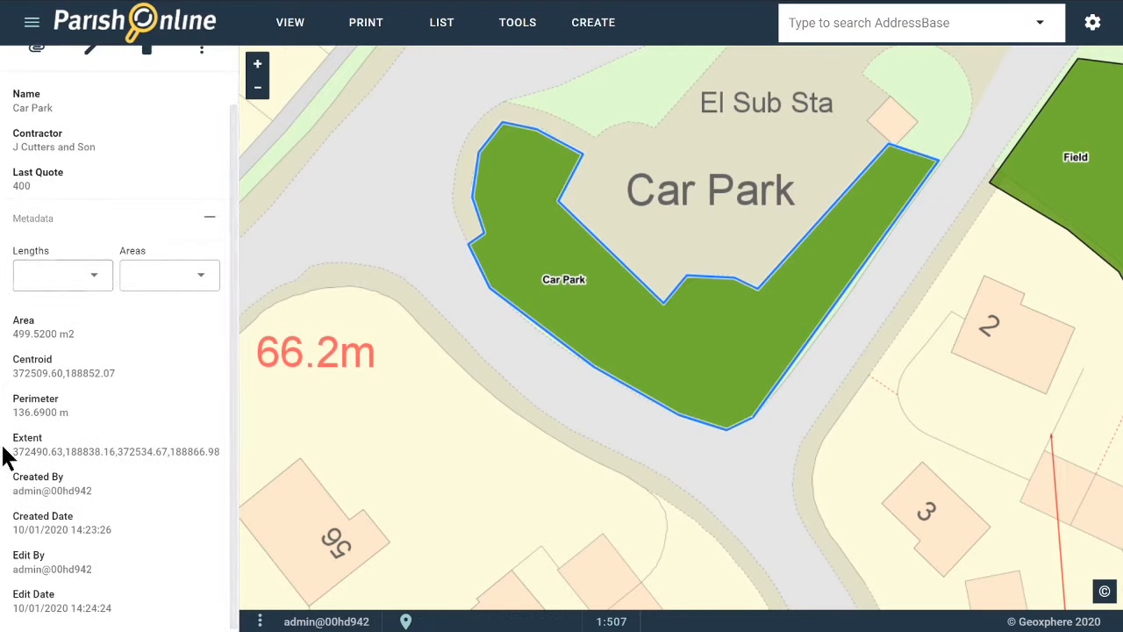
left_click_drag(12, 323, 121, 368)
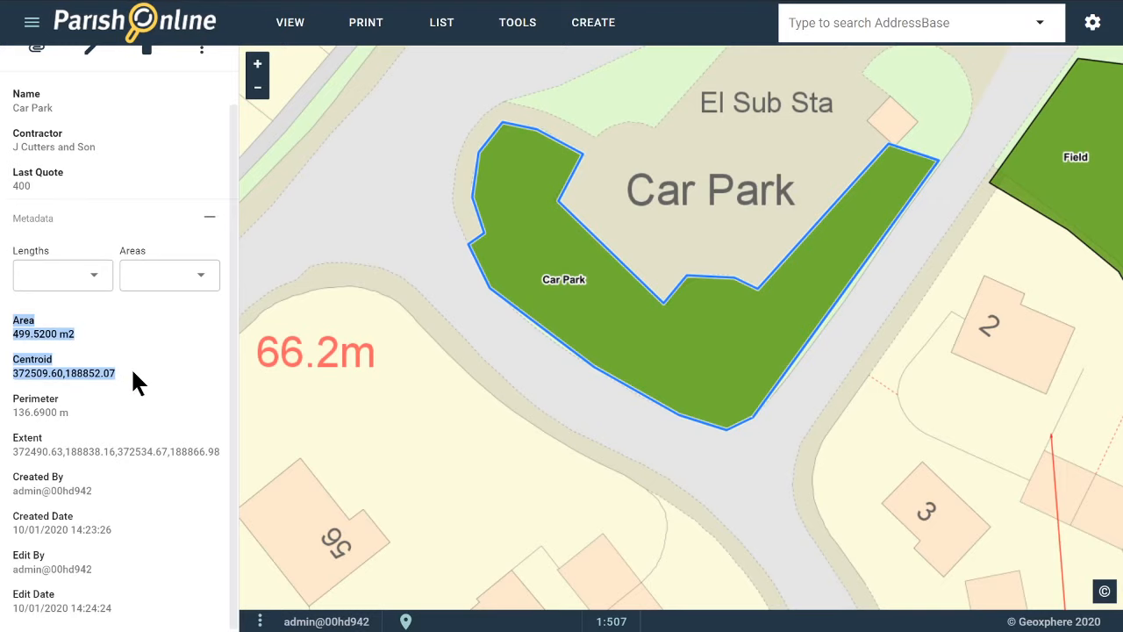
left_click(17, 375)
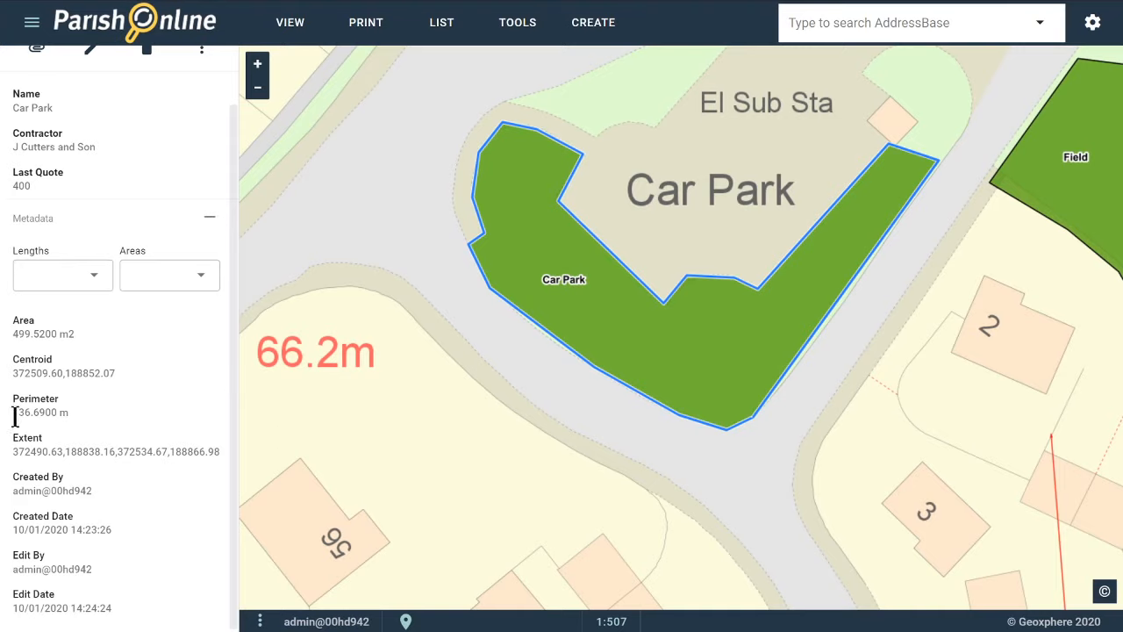
left_click_drag(14, 412, 37, 413)
left_click(102, 413)
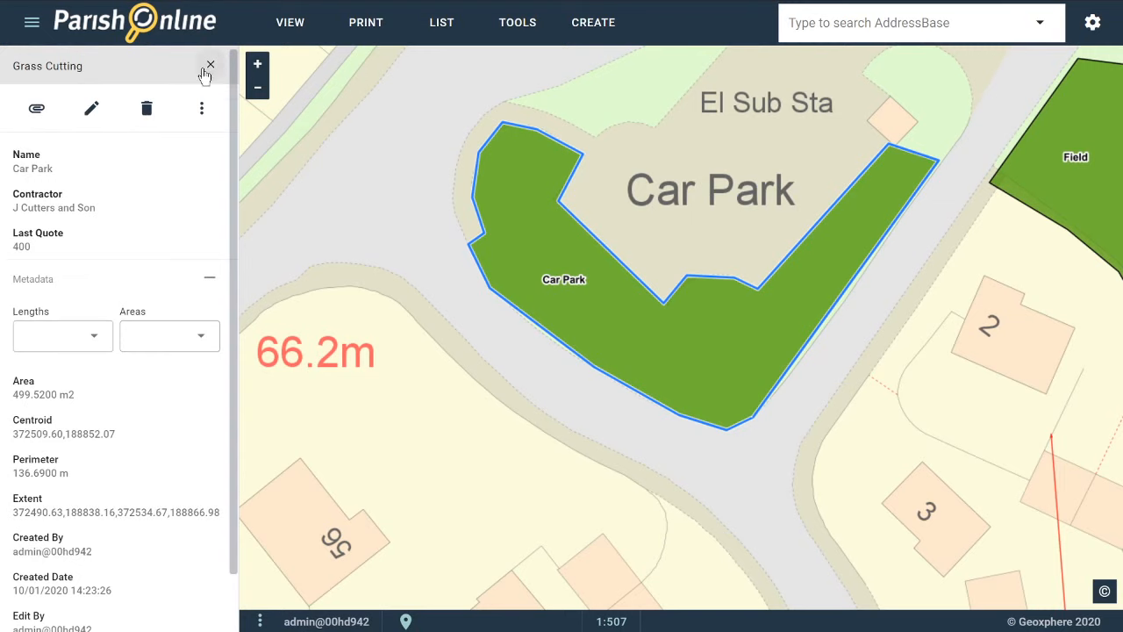
left_click(210, 64)
Measure a four-sided area over the fields between West End, the railway line and the main road southwest of Wickwar
scroll(531, 256, "down", 3)
scroll(563, 267, "down", 1)
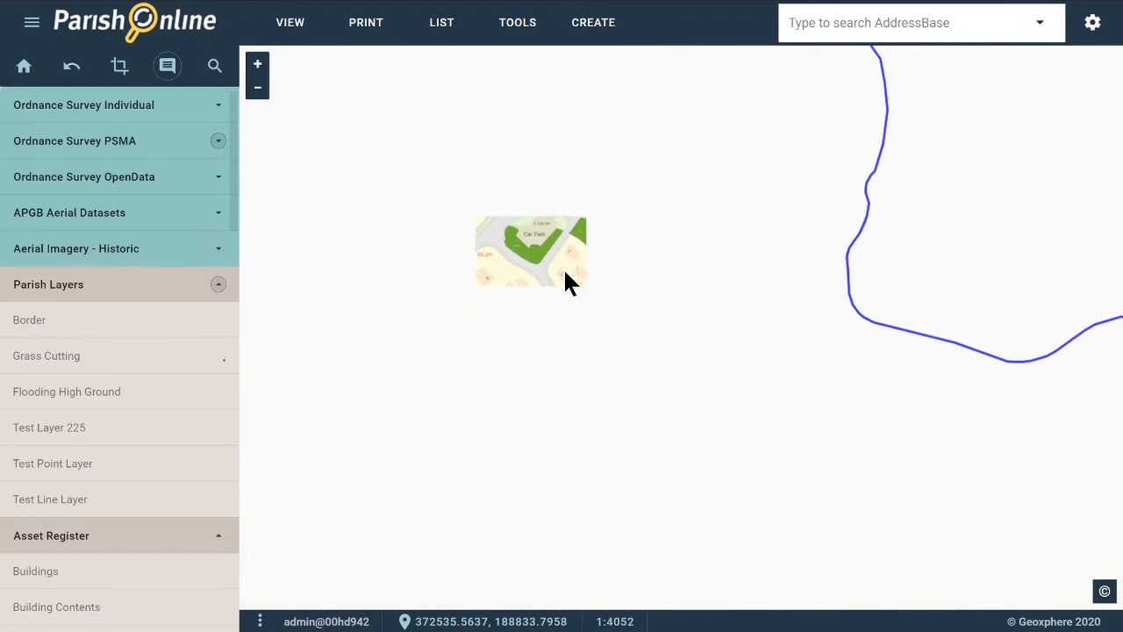
scroll(606, 263, "down", 2)
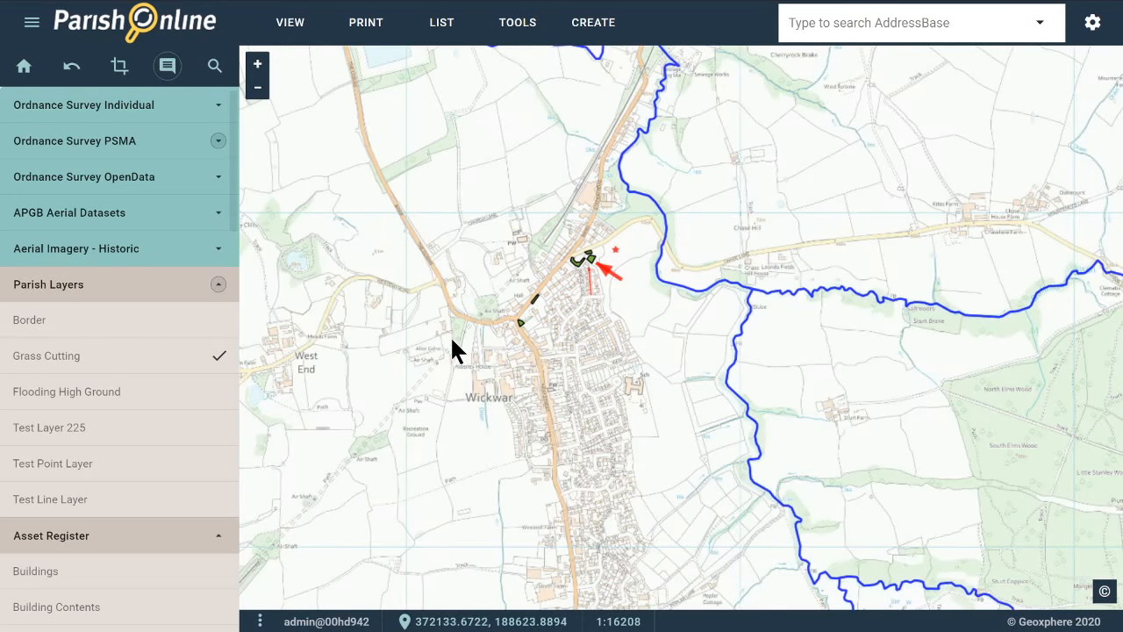
left_click_drag(481, 383, 638, 130)
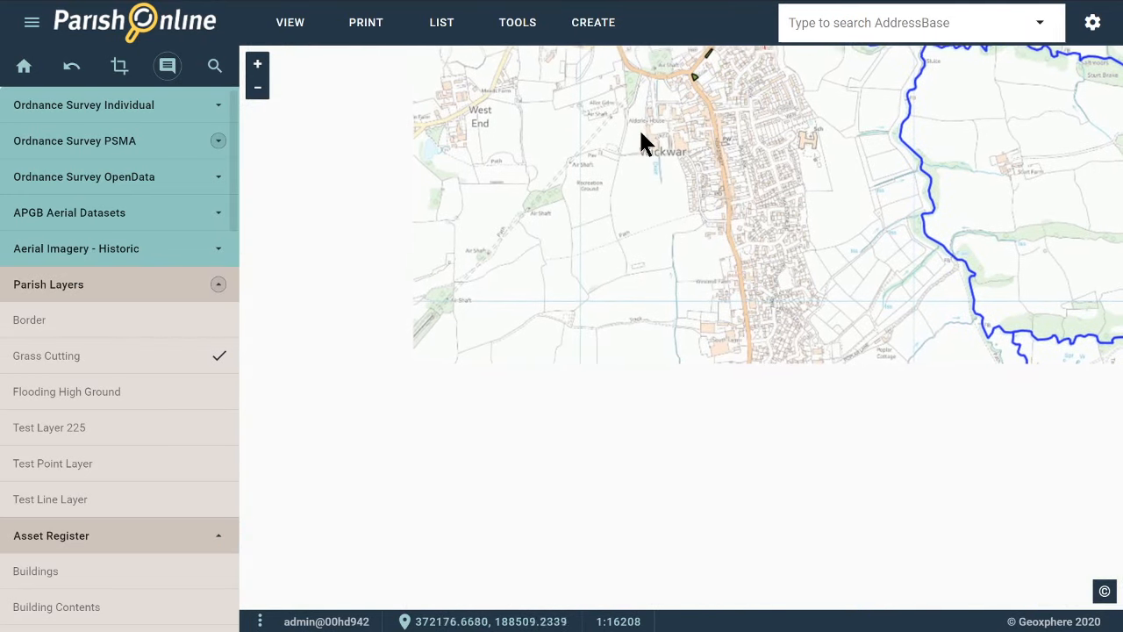
left_click(517, 27)
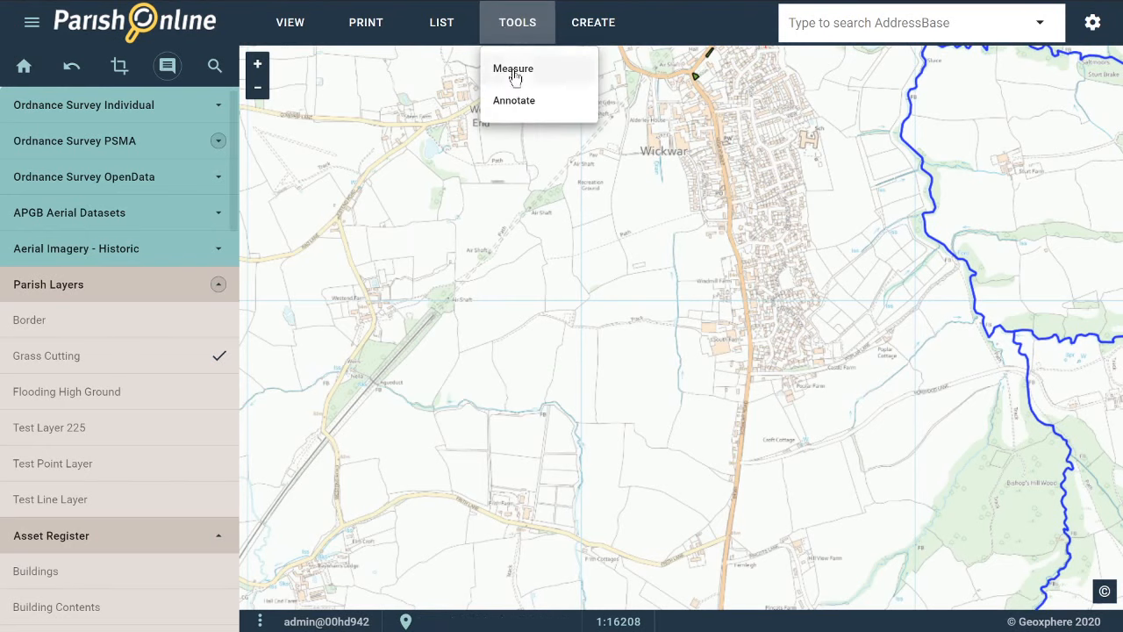
left_click(514, 76)
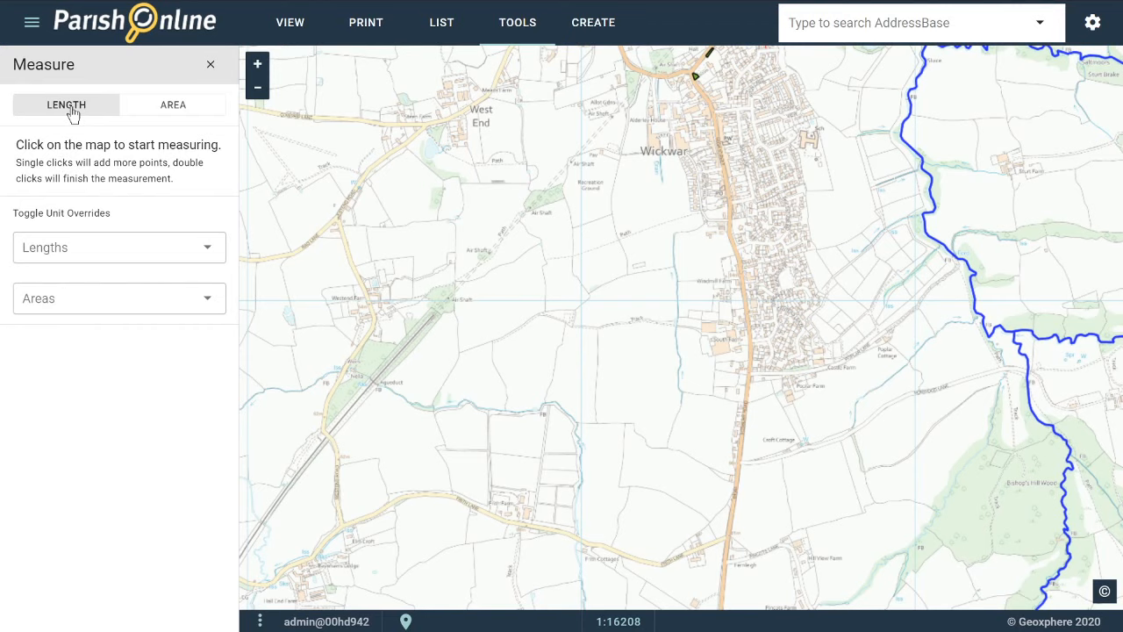
left_click(166, 114)
left_click(537, 147)
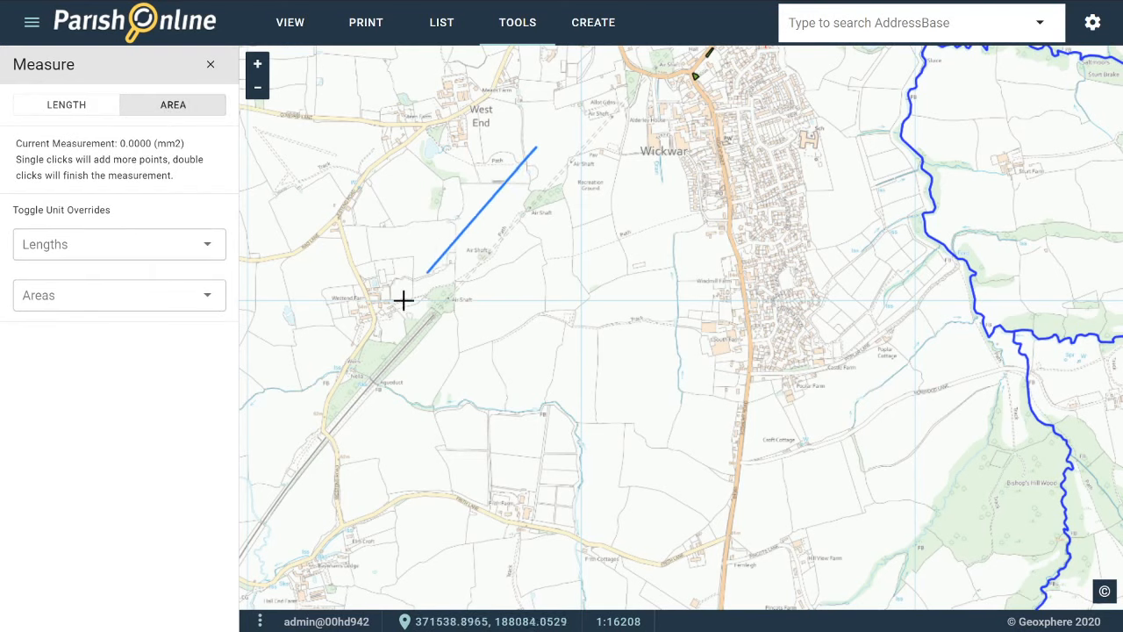
left_click(360, 369)
left_click(581, 496)
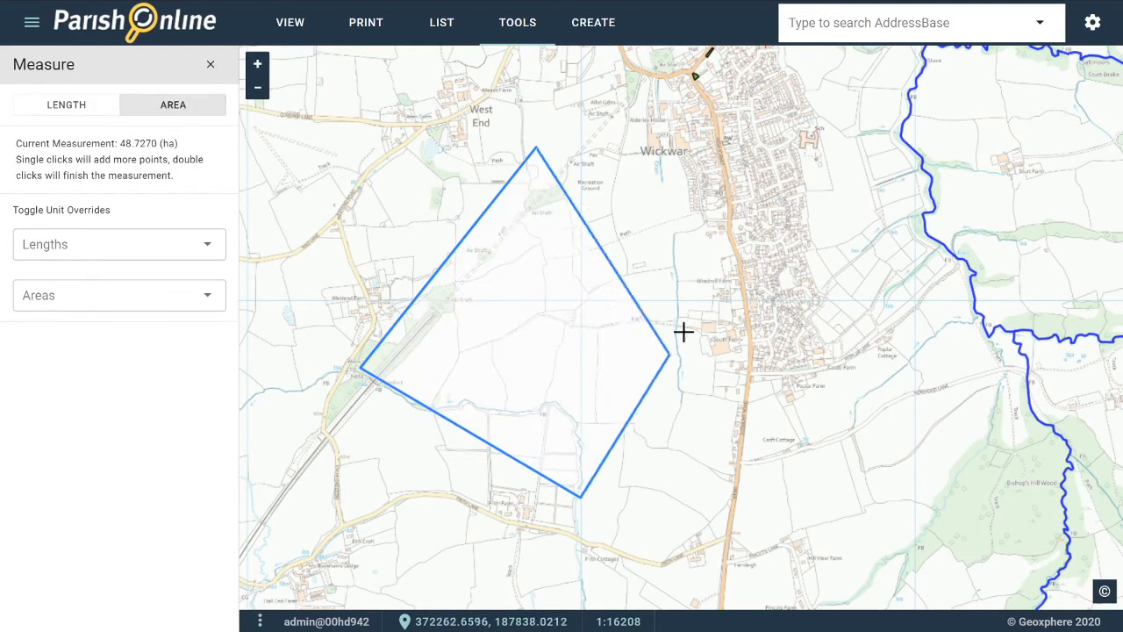
left_click(713, 243)
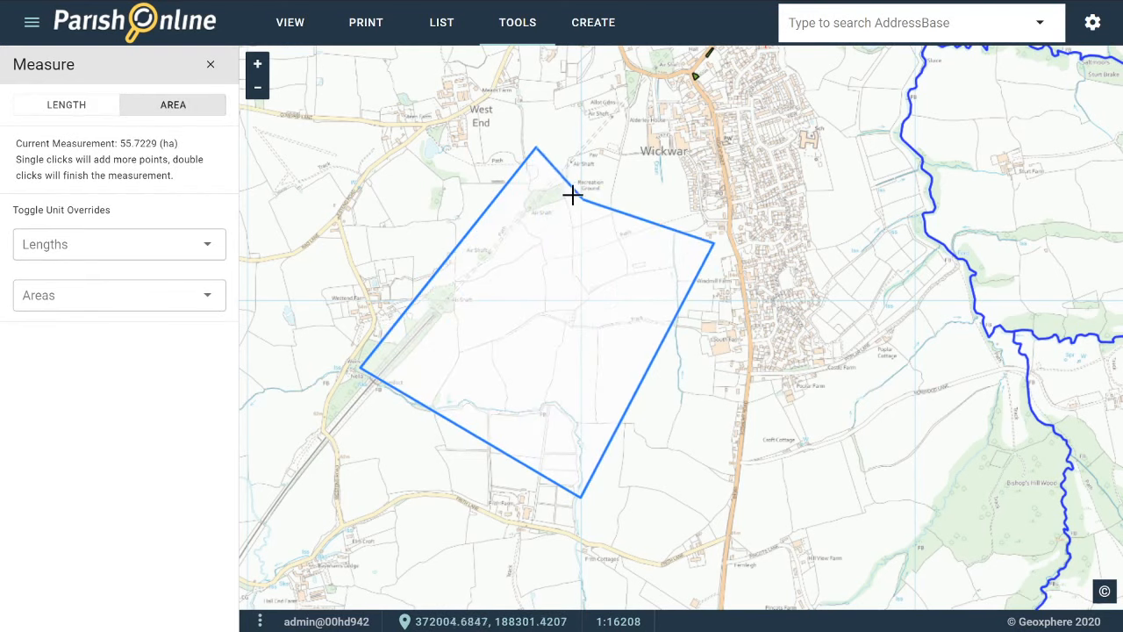
left_click(535, 146)
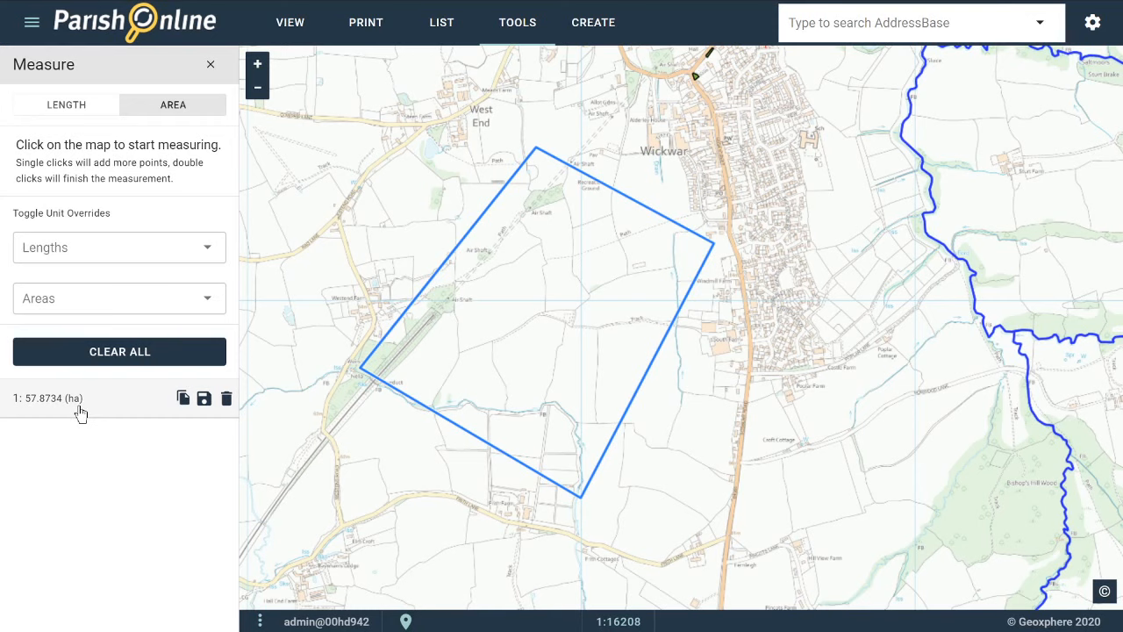
Set the area unit override to Square Miles, then copy and save the first measurement
left_click(124, 305)
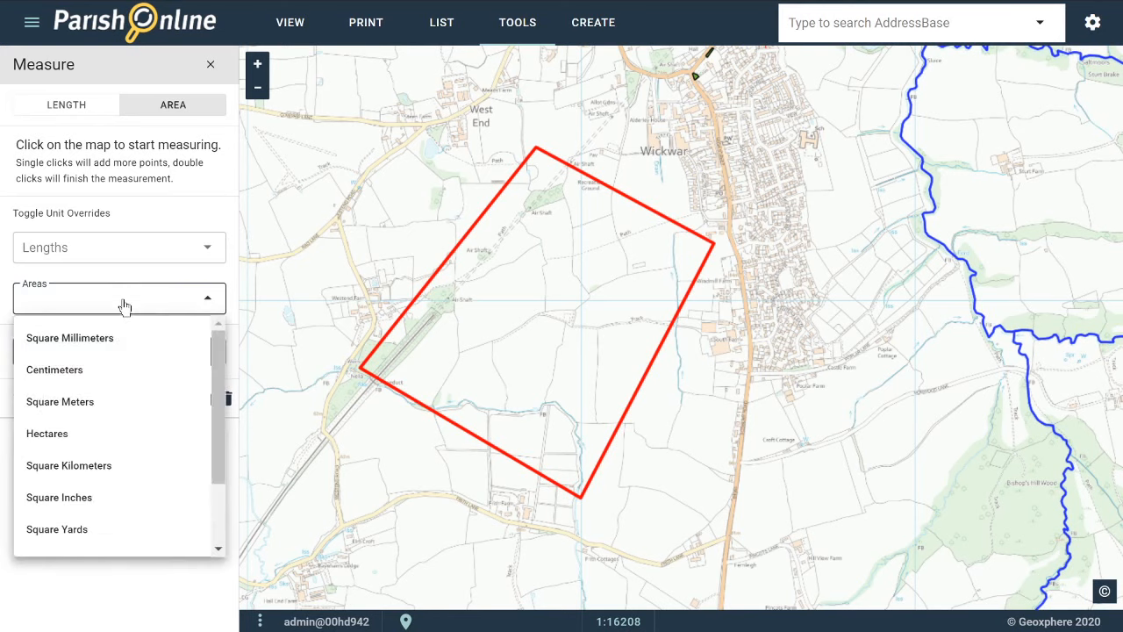
scroll(103, 451, "down", 1)
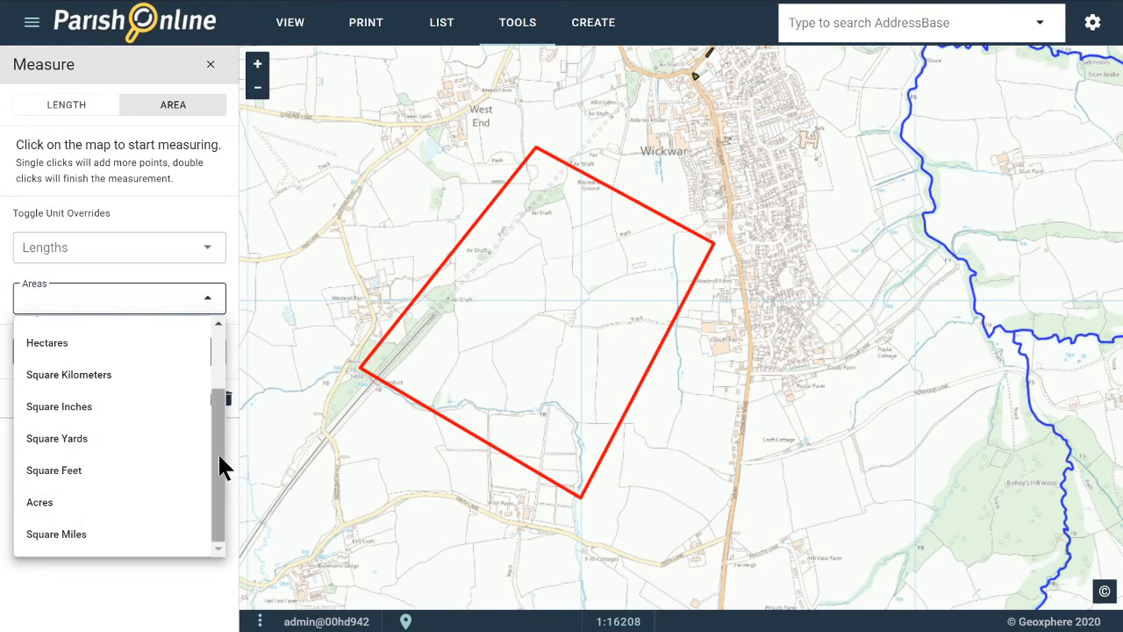
left_click(73, 537)
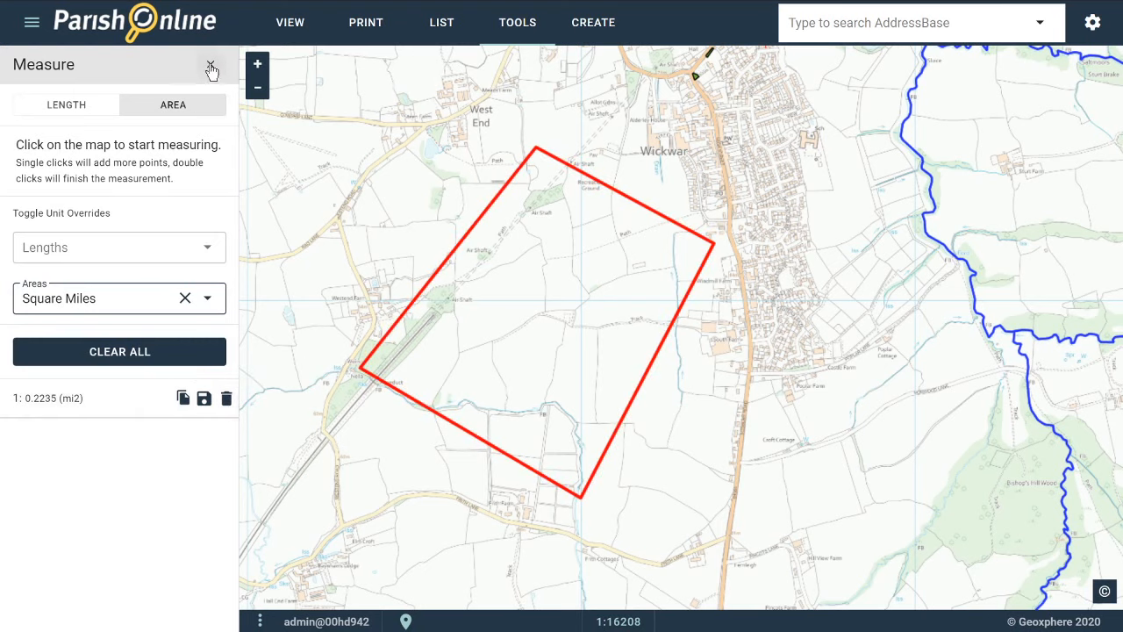
left_click(183, 400)
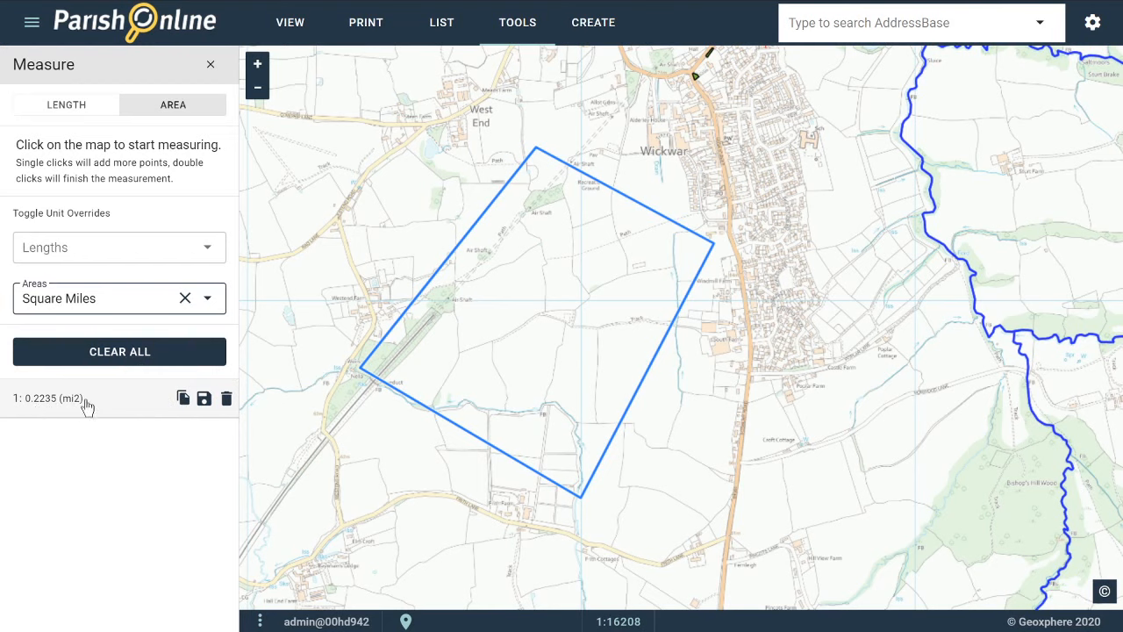
left_click(203, 402)
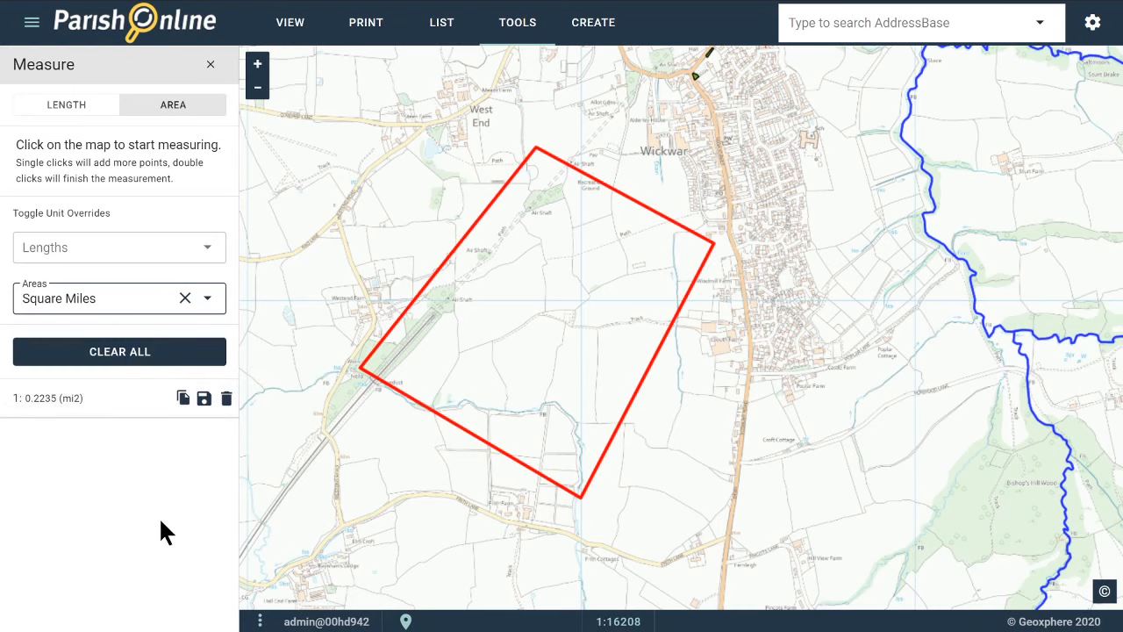
Measure a second, five-sided area covering the southern houses of Wickwar and reaching east to the parish boundary
left_click(737, 252)
left_click(674, 409)
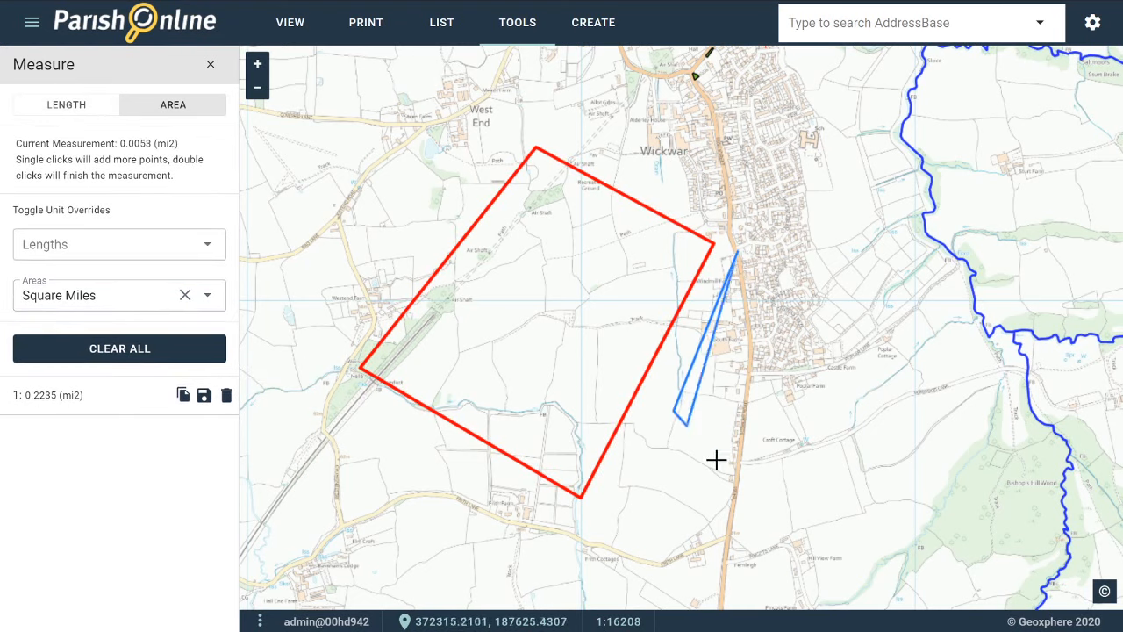
left_click(724, 494)
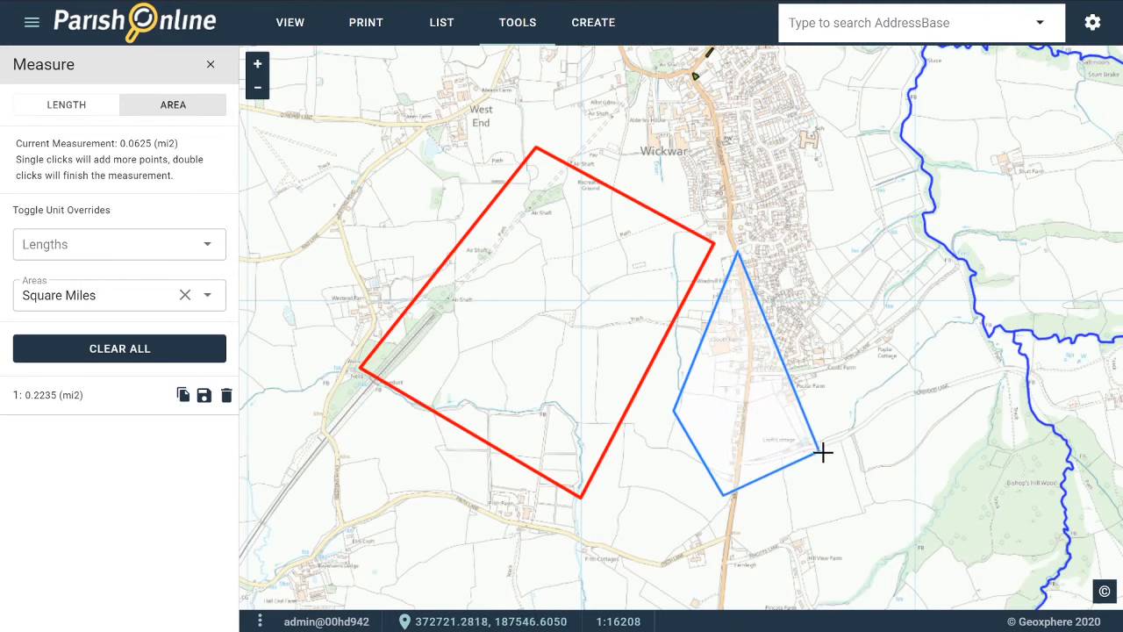
left_click(819, 451)
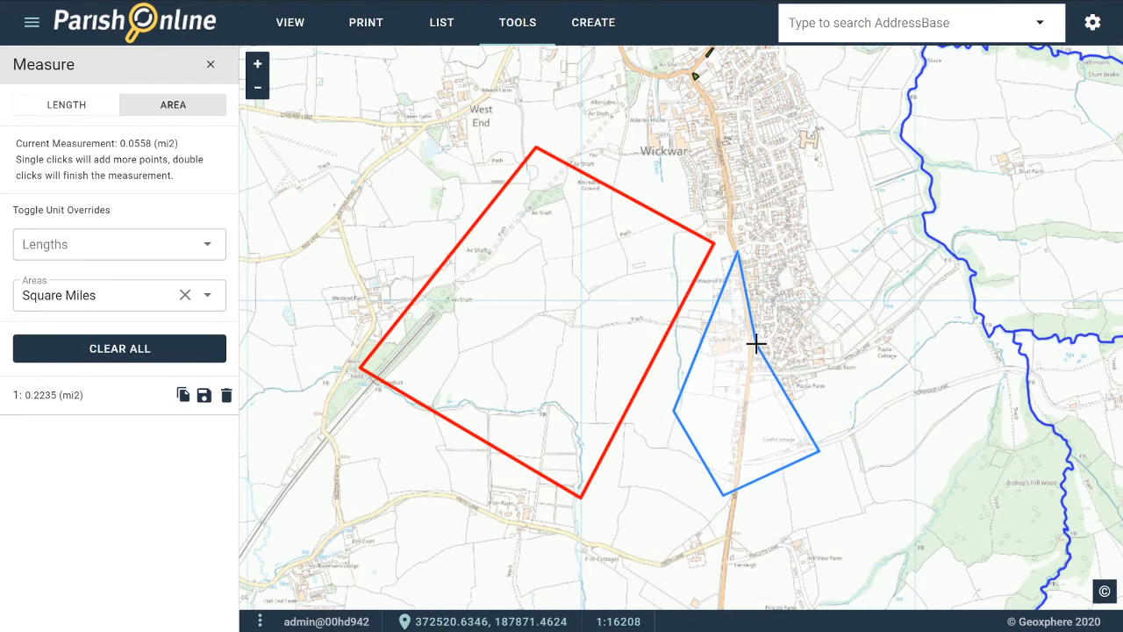
left_click(928, 237)
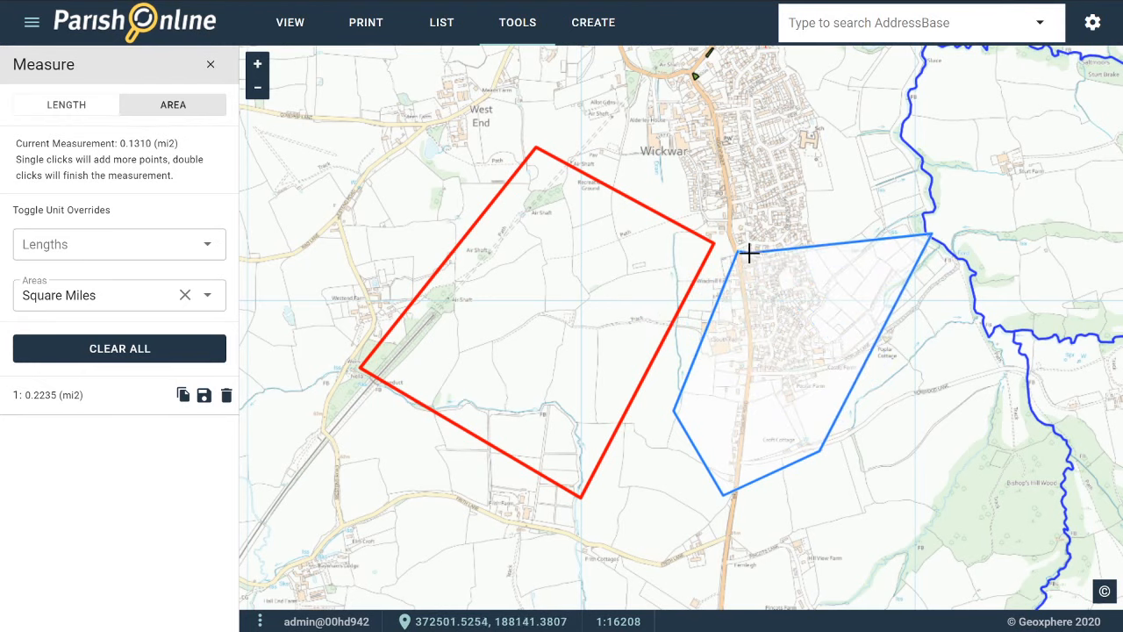
left_click(748, 253)
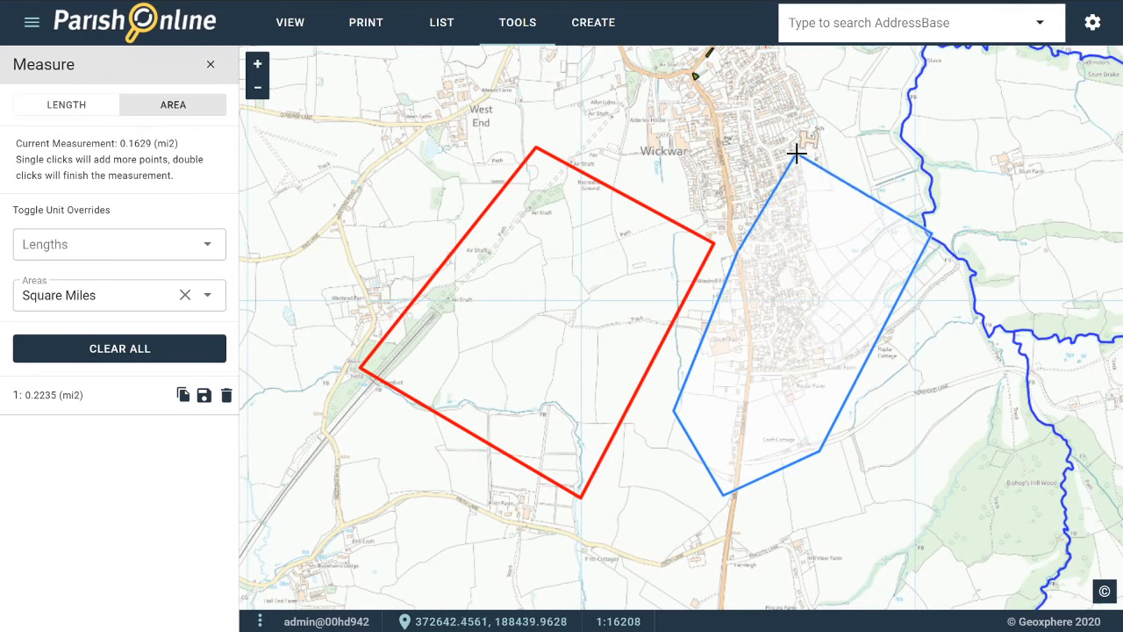
double_click(738, 253)
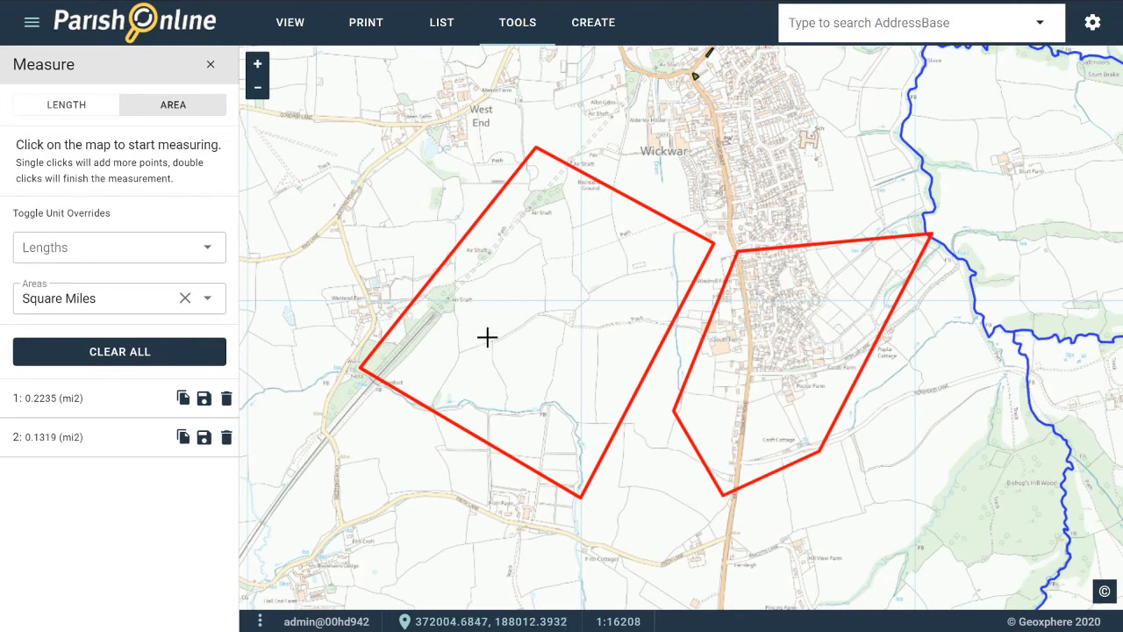
Measure the length of a route from the fields west of the railway past West End into the Wickwar houses
left_click(70, 107)
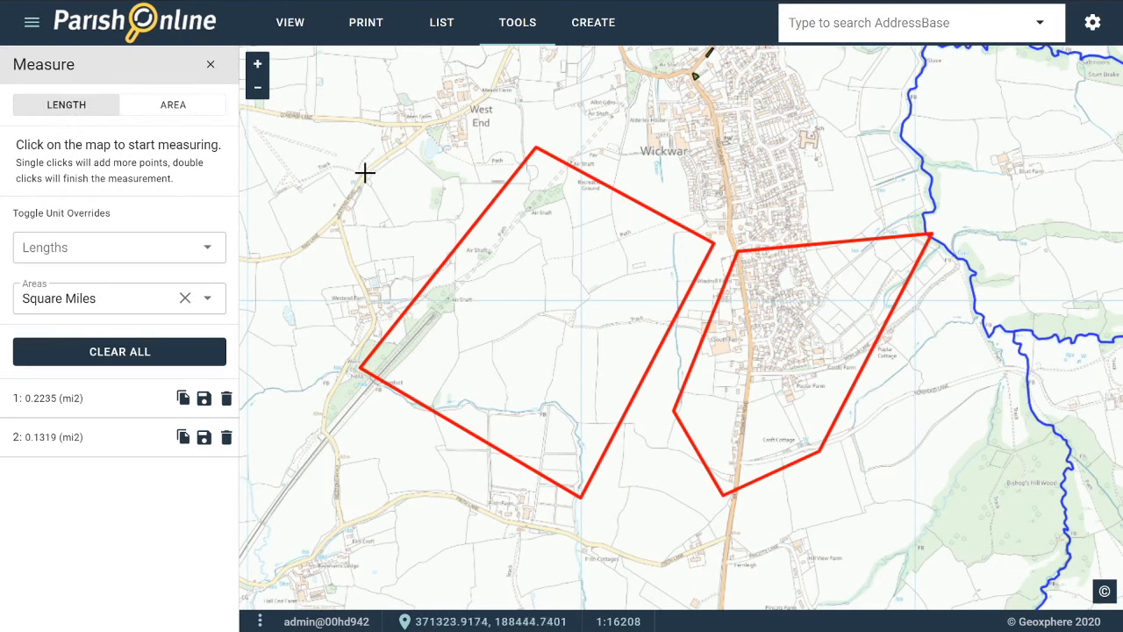
left_click(307, 300)
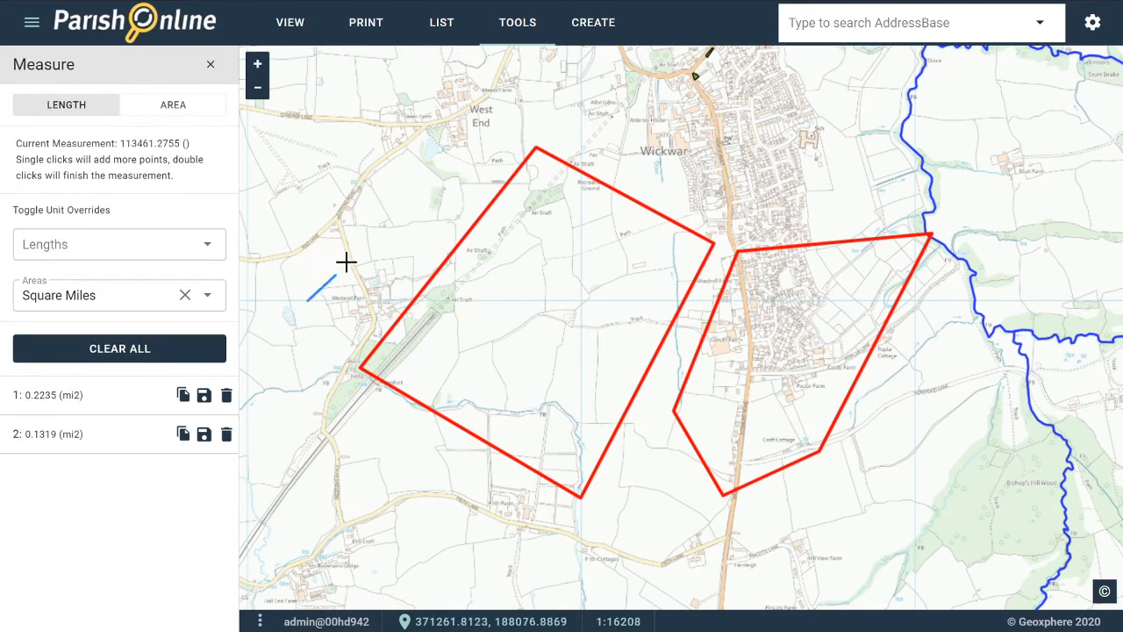
left_click(450, 129)
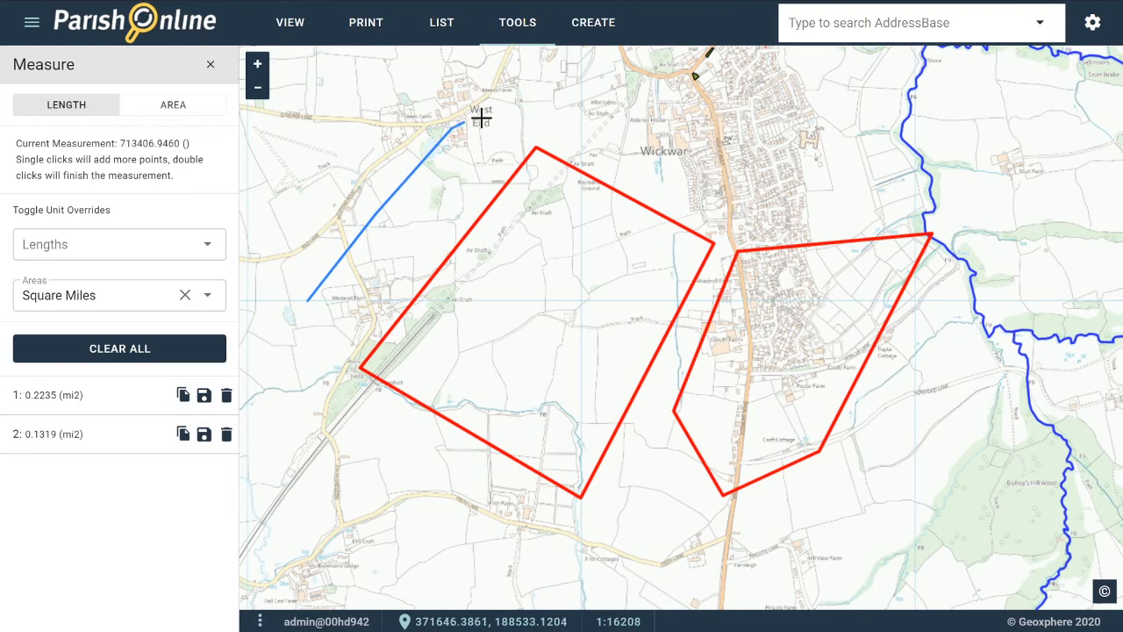
left_click(625, 108)
double_click(776, 156)
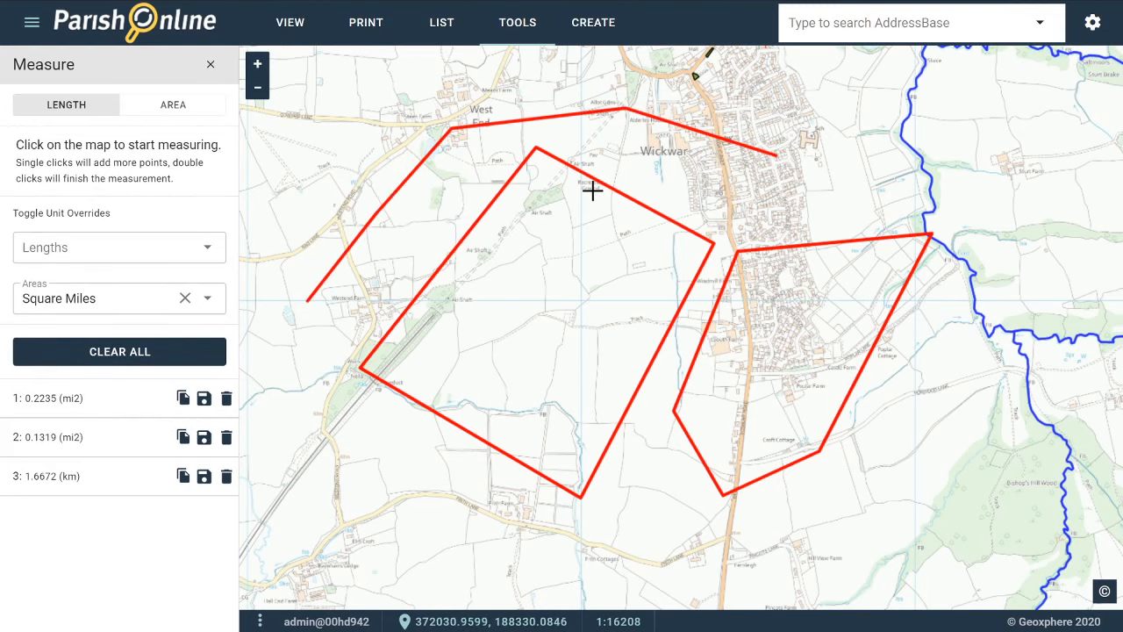
Clear the area unit override and set the length unit override to Kilometers
left_click(185, 299)
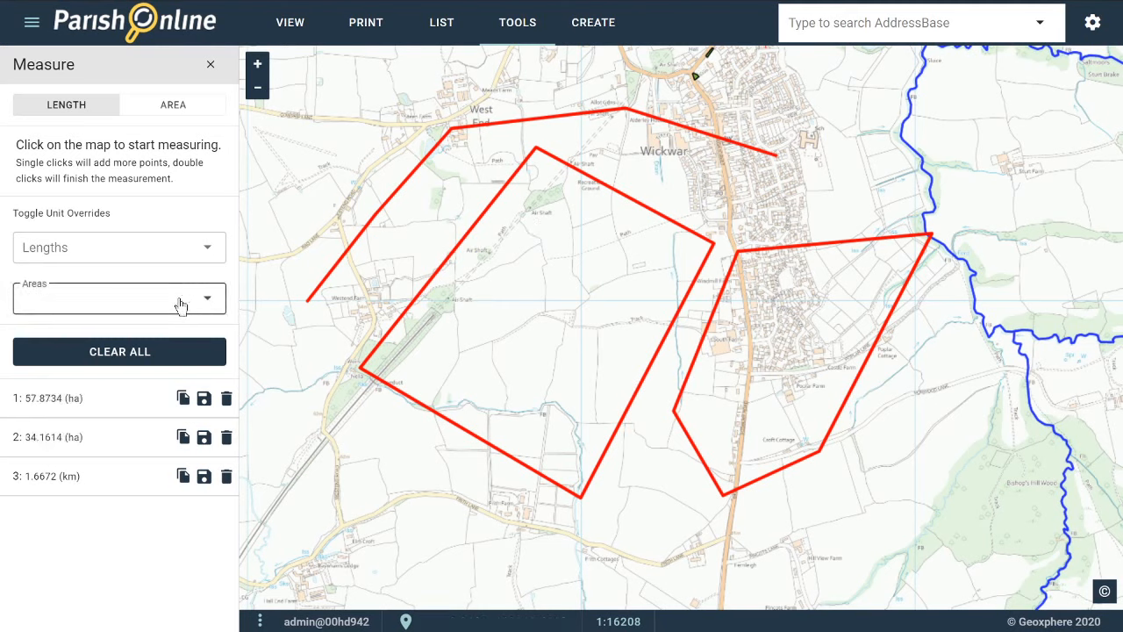
left_click(199, 251)
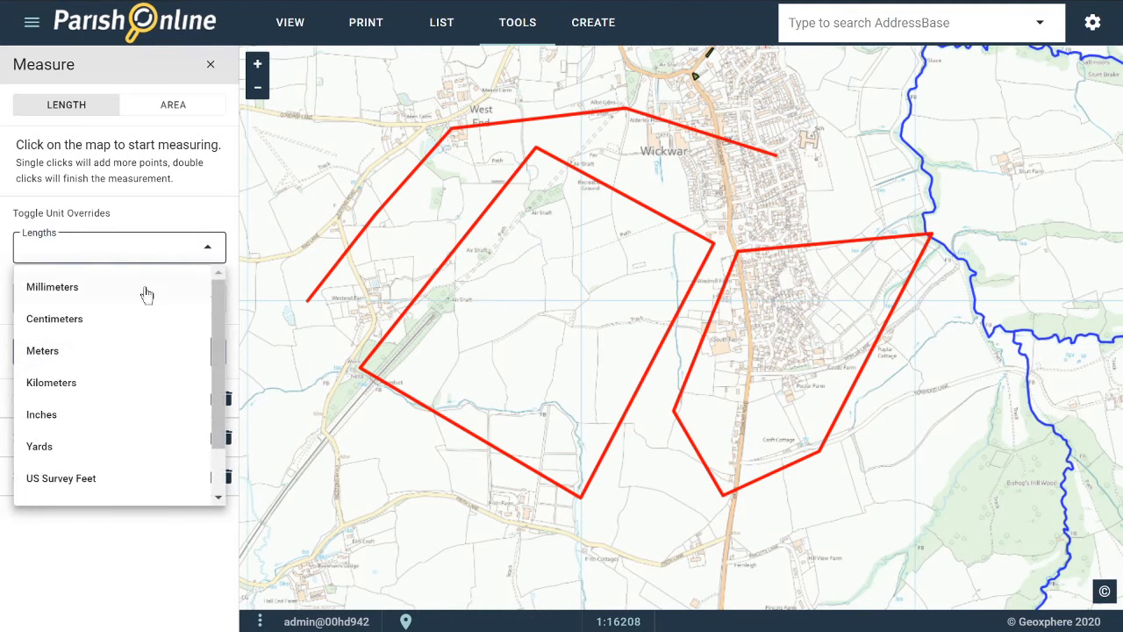
left_click(92, 388)
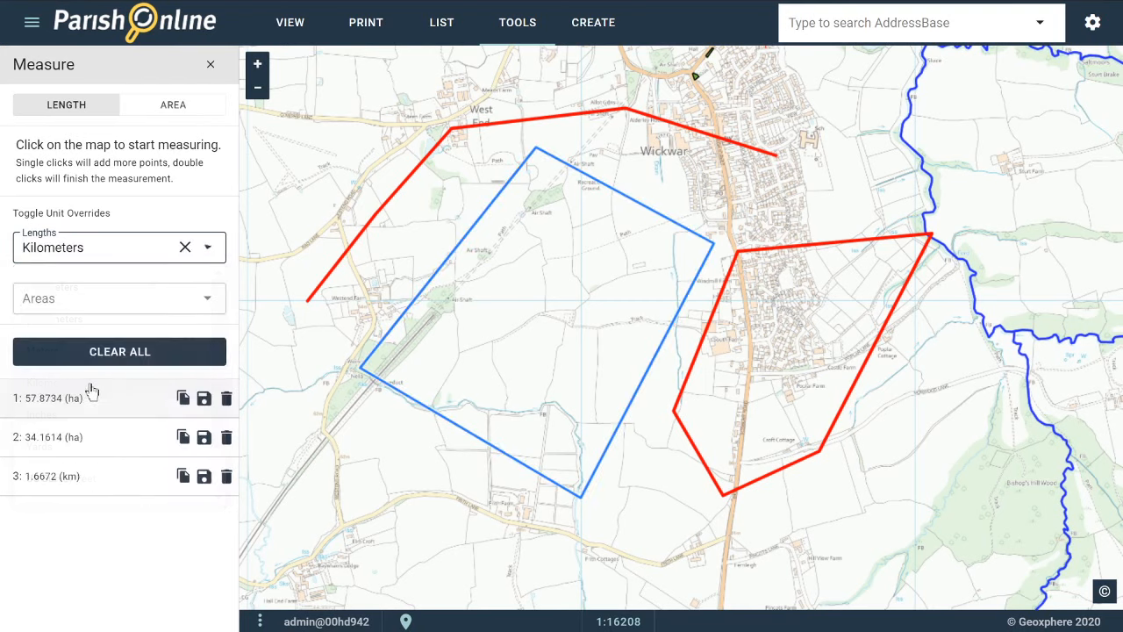
Measure the length of a six-segment route from the fields southwest of West End through Wickwar to its eastern fields, then close the measuring tool
left_click(314, 346)
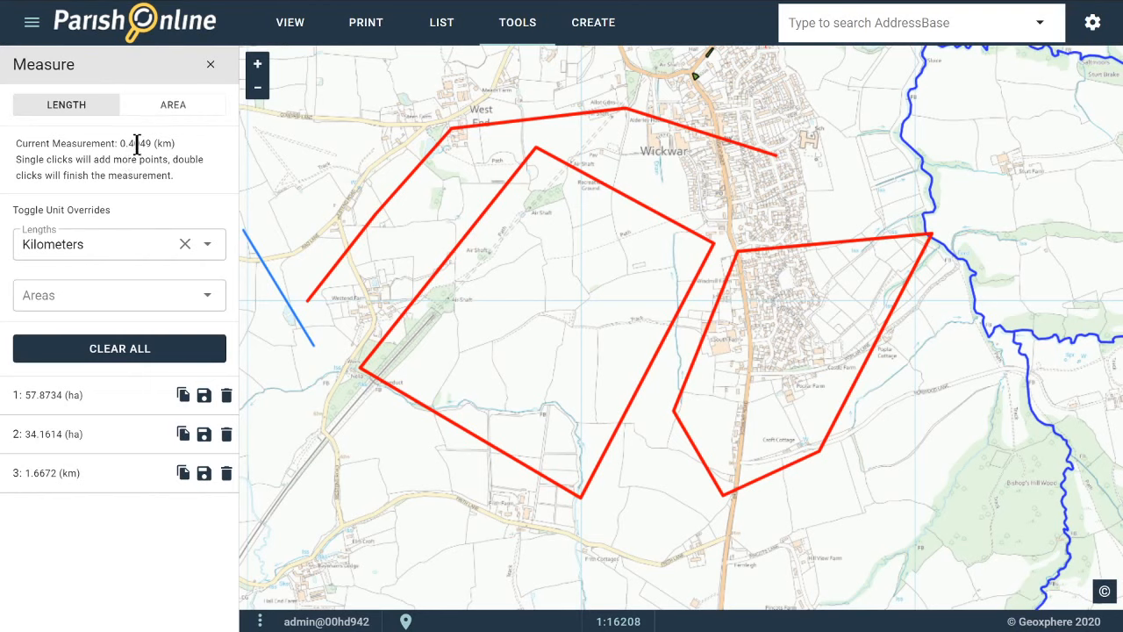
left_click(415, 207)
left_click(508, 145)
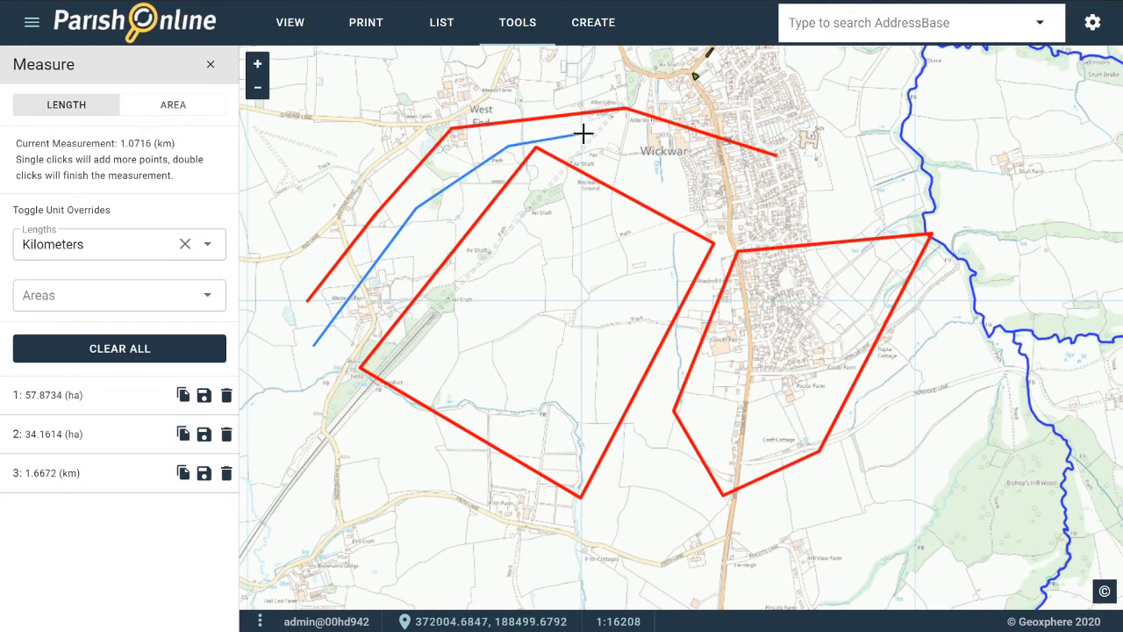
left_click(584, 133)
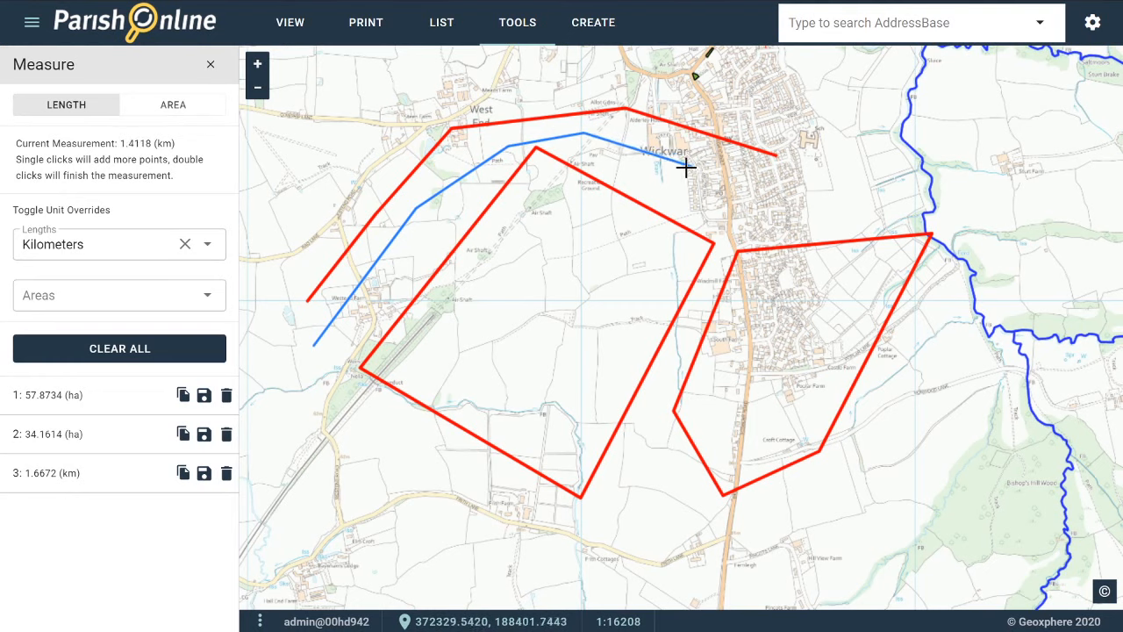
left_click(784, 200)
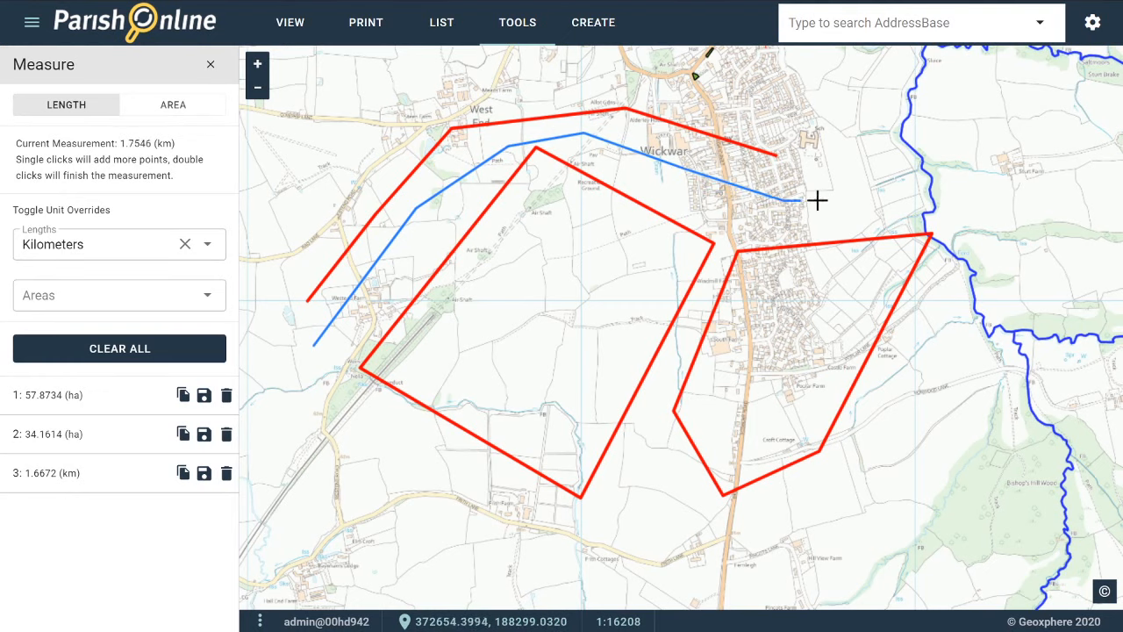
double_click(882, 173)
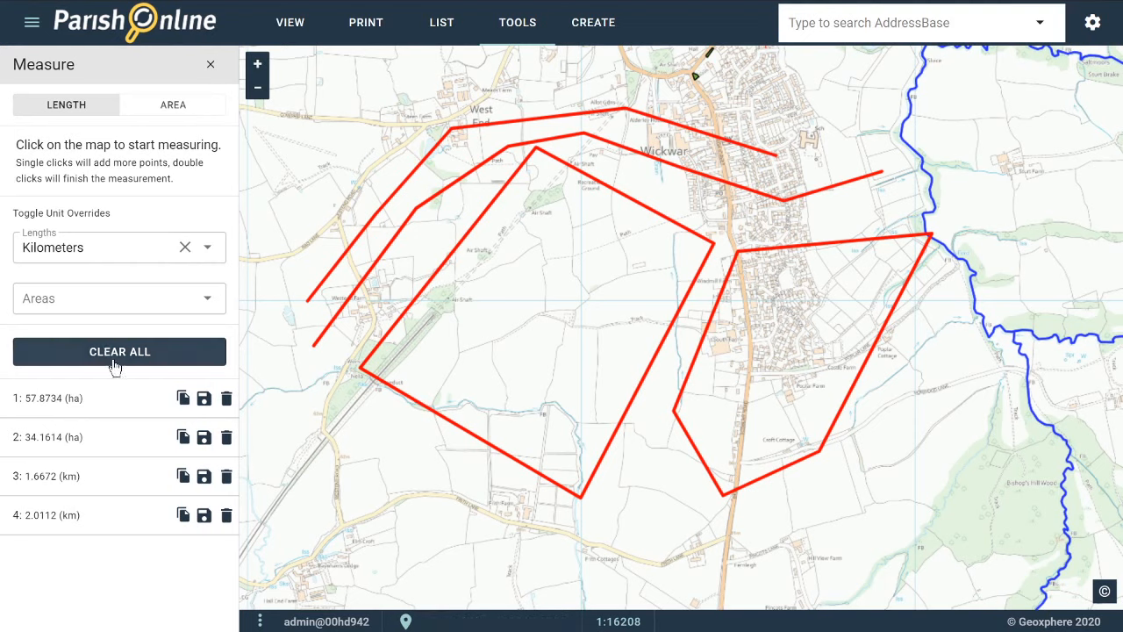
left_click(211, 69)
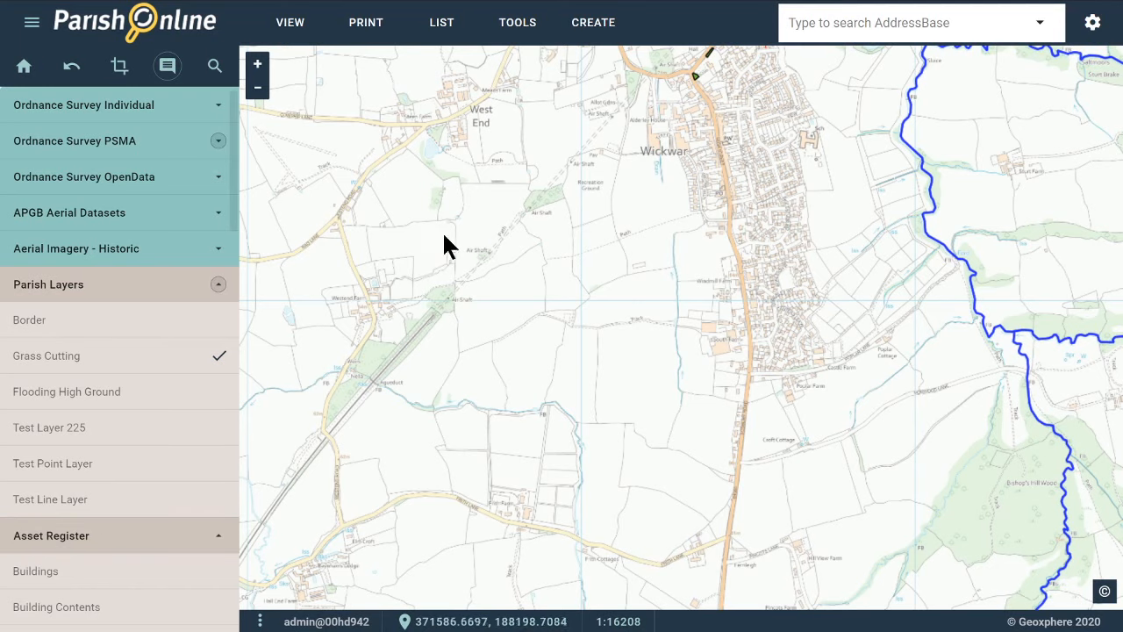
Start a new feature on the Grass Cutting layer at the car park by El Sub Sta, north of Wickwar
left_click(166, 66)
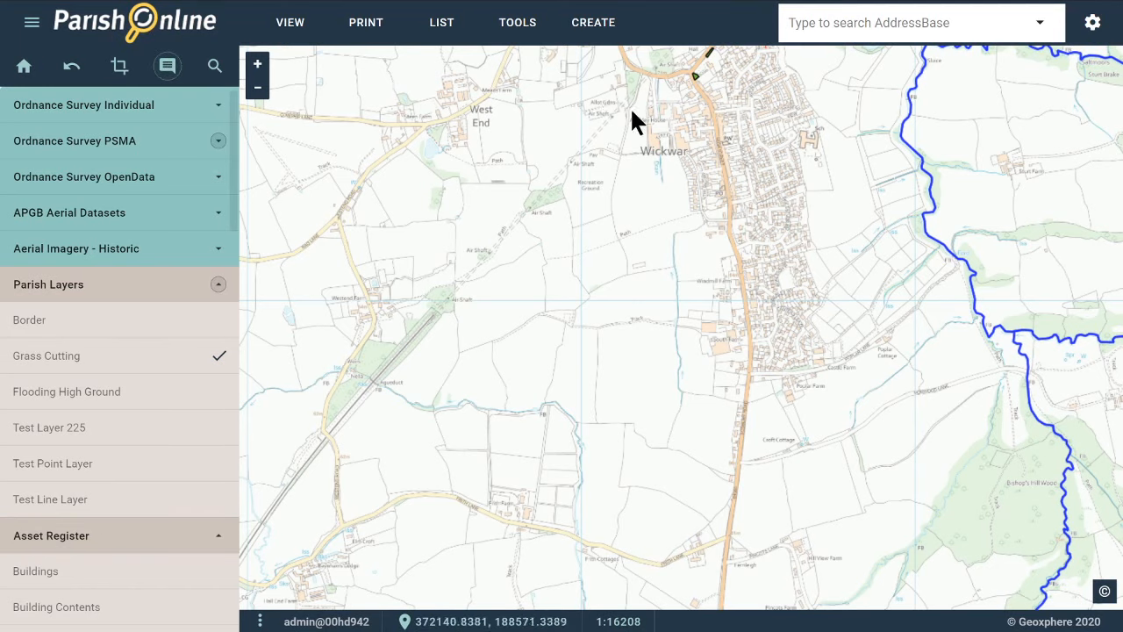
left_click_drag(628, 111, 520, 388)
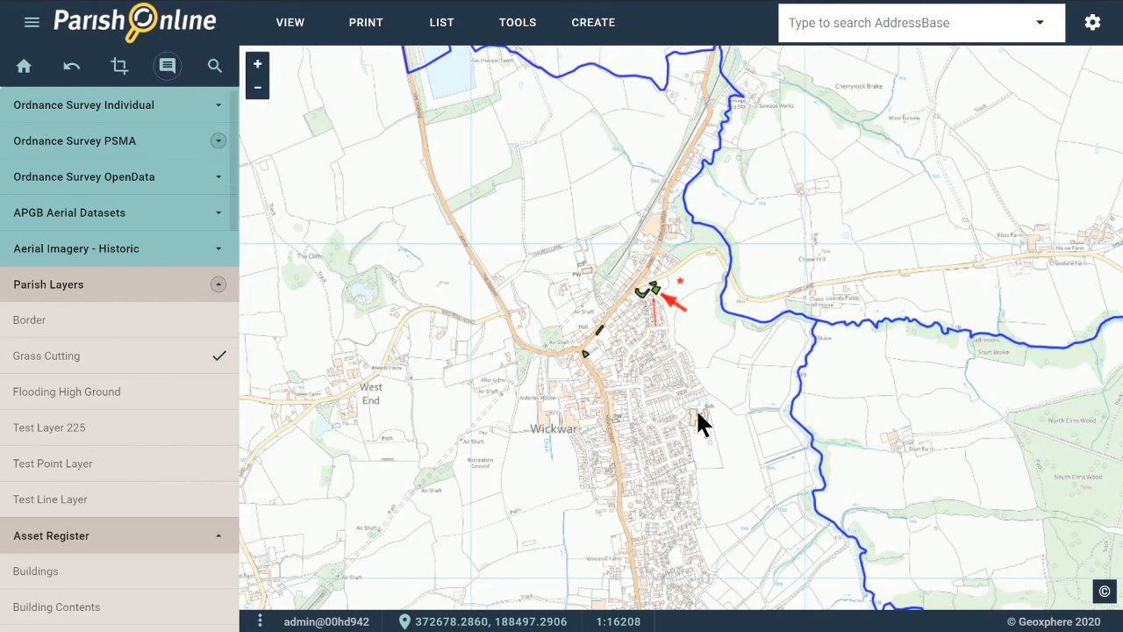
scroll(644, 289, "up", 4)
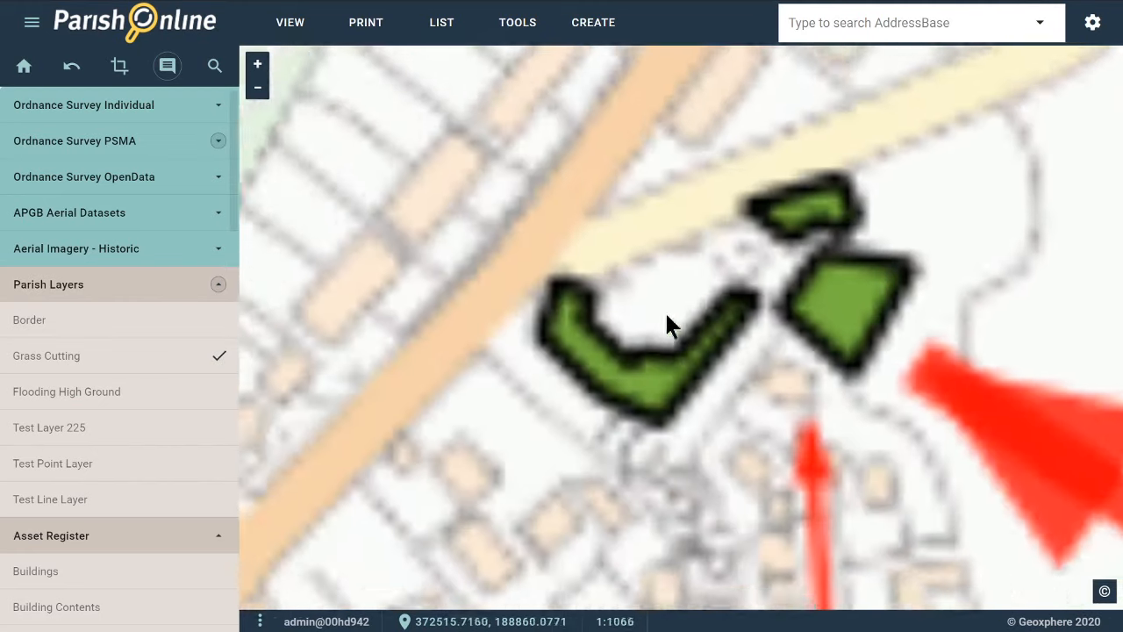
scroll(630, 246, "up", 2)
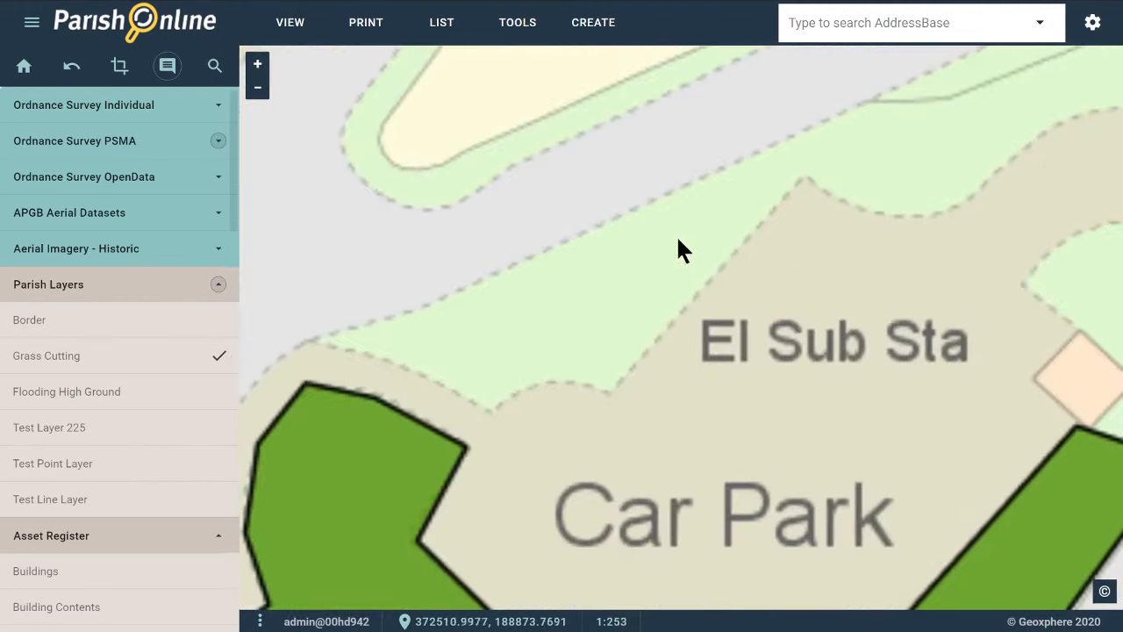
scroll(616, 307, "down", 1)
left_click_drag(725, 340, 683, 365)
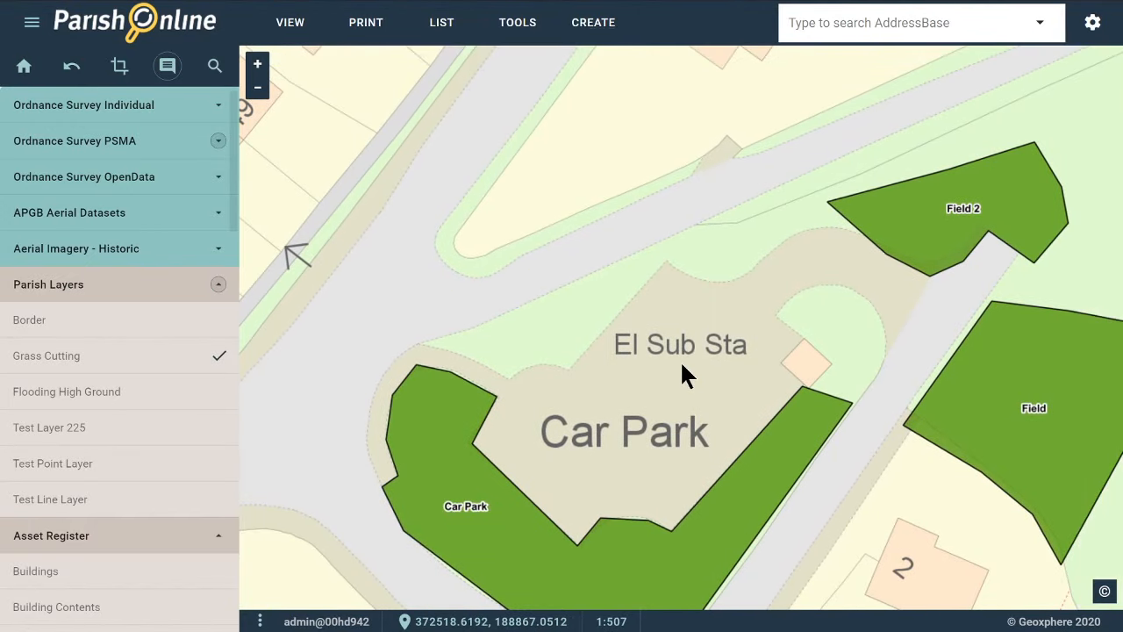
left_click(593, 26)
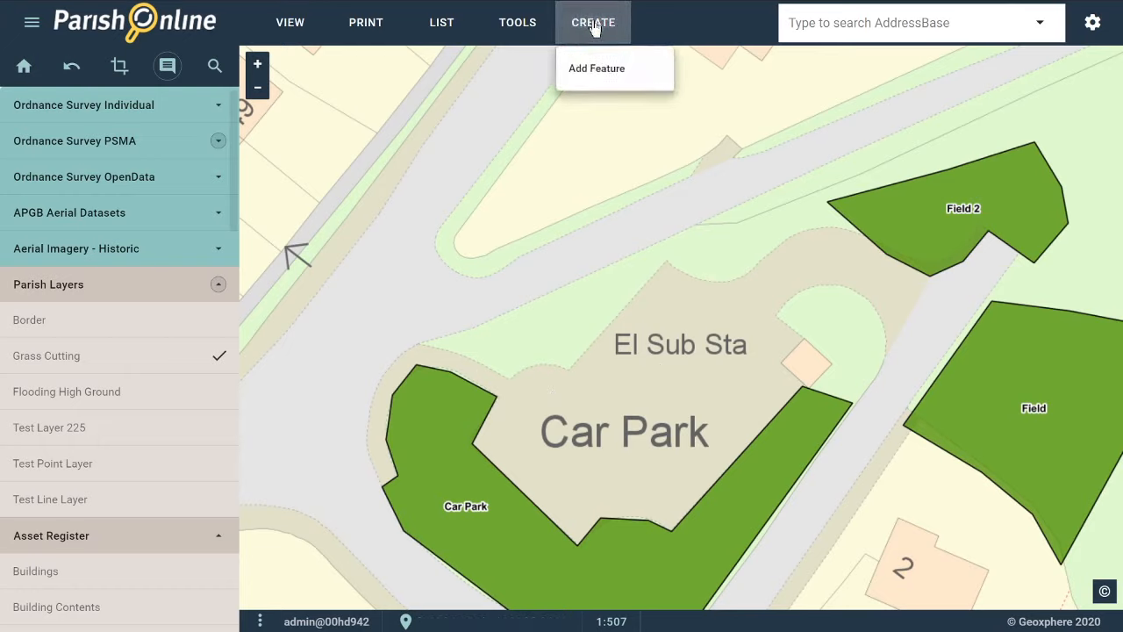
left_click(592, 72)
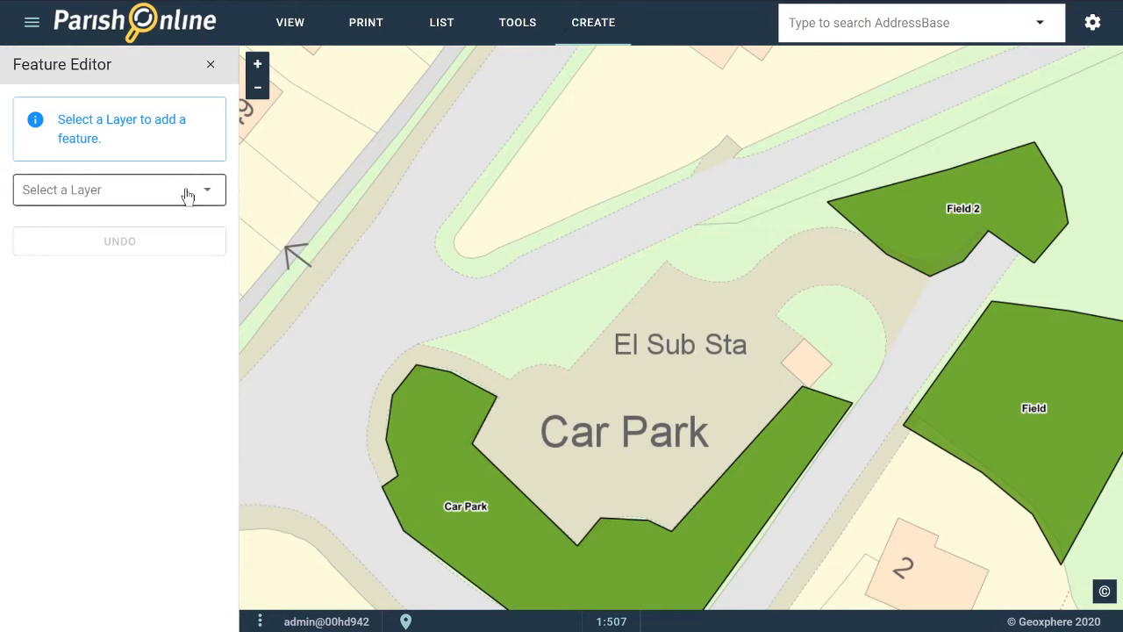
left_click(162, 198)
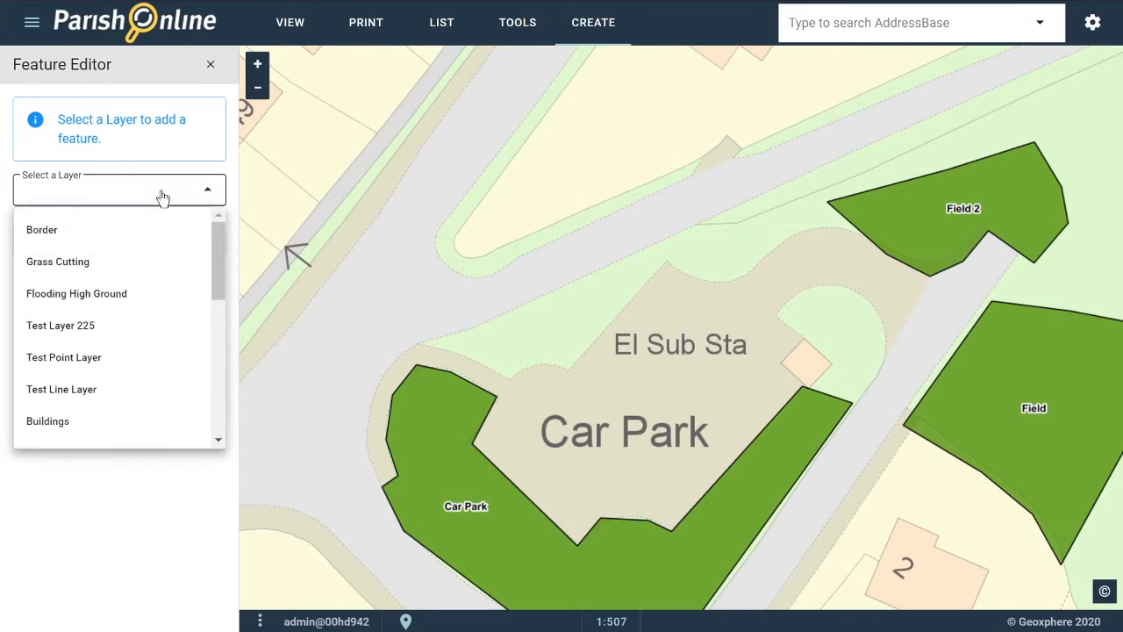
left_click(82, 265)
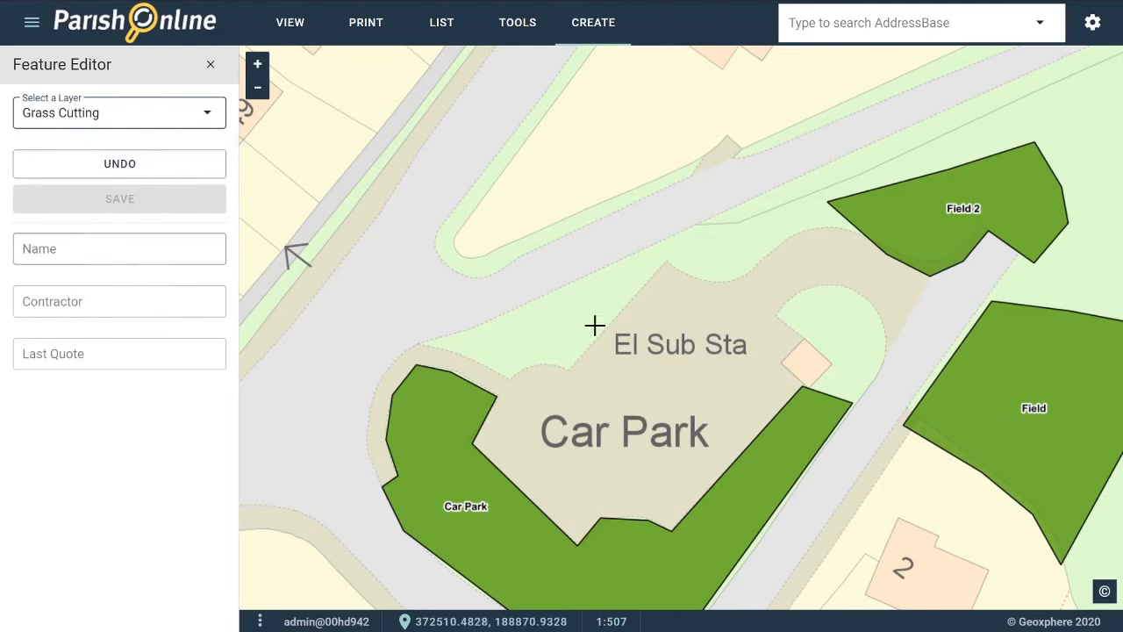
Outline the grass strip between the car park and the road as a five-cornered polygon, save it without attributes and close the editor
left_click(416, 345)
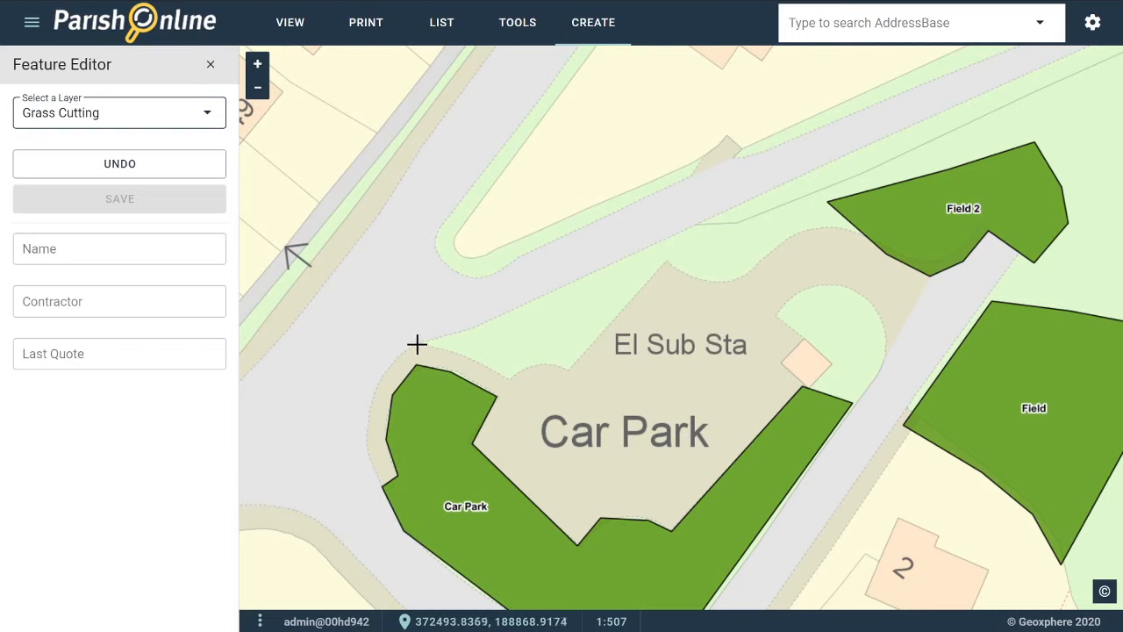
left_click(508, 375)
left_click(568, 368)
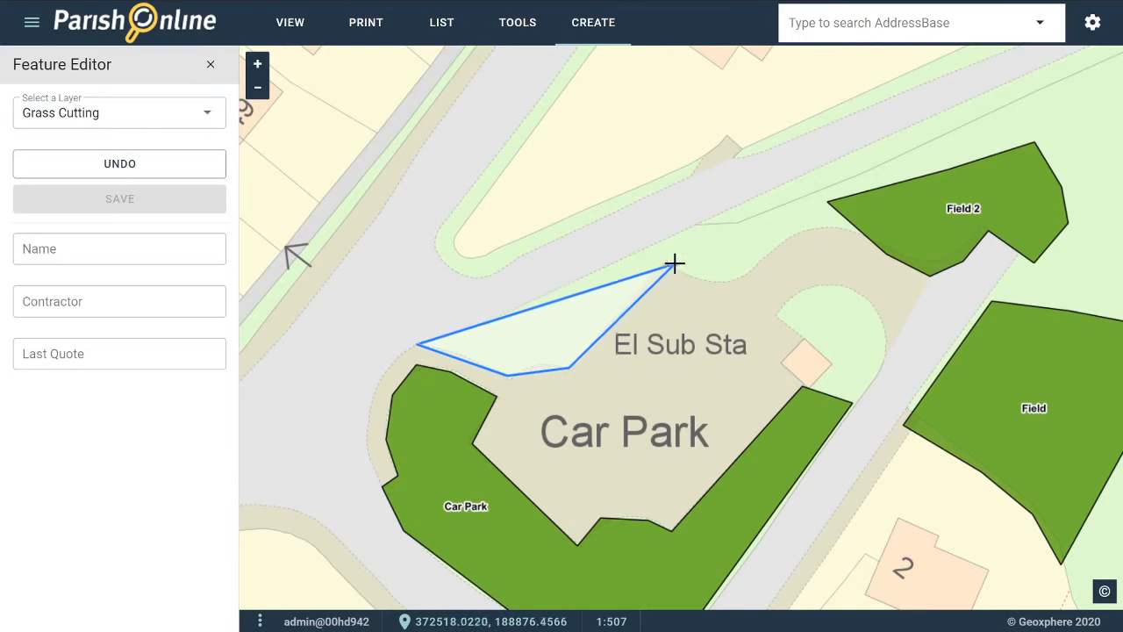
left_click(667, 259)
left_click(656, 244)
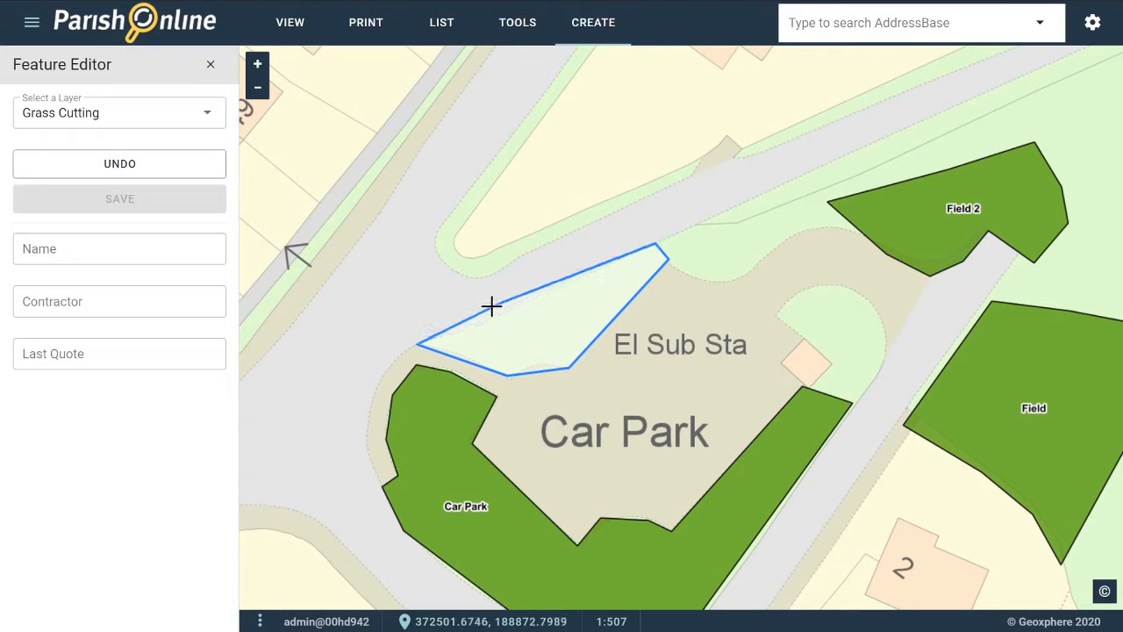
double_click(416, 345)
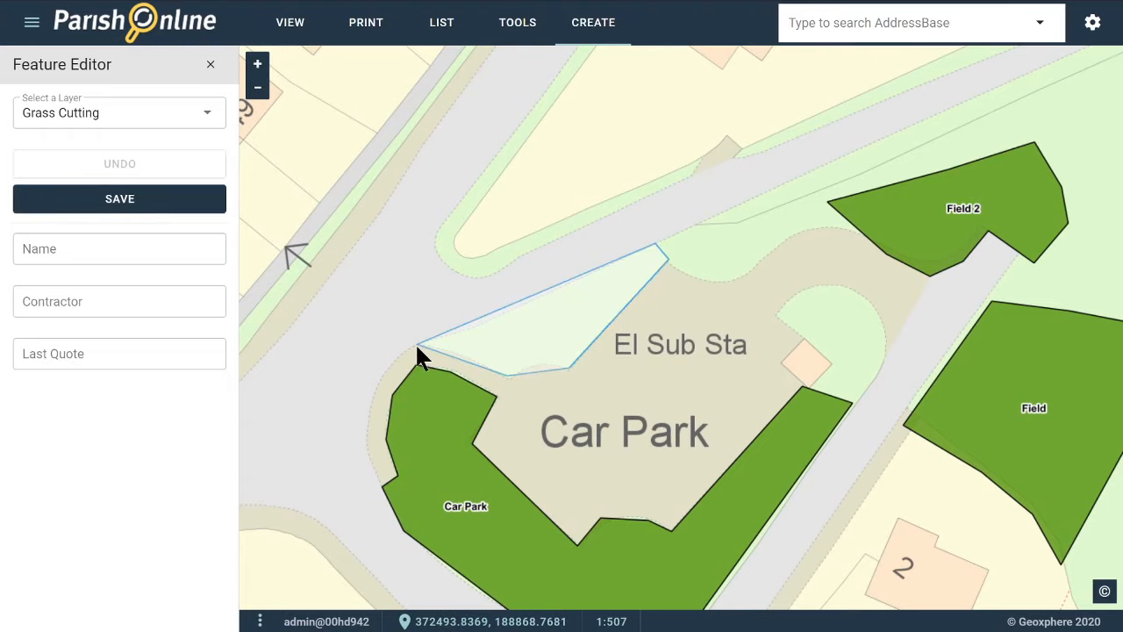
left_click(125, 204)
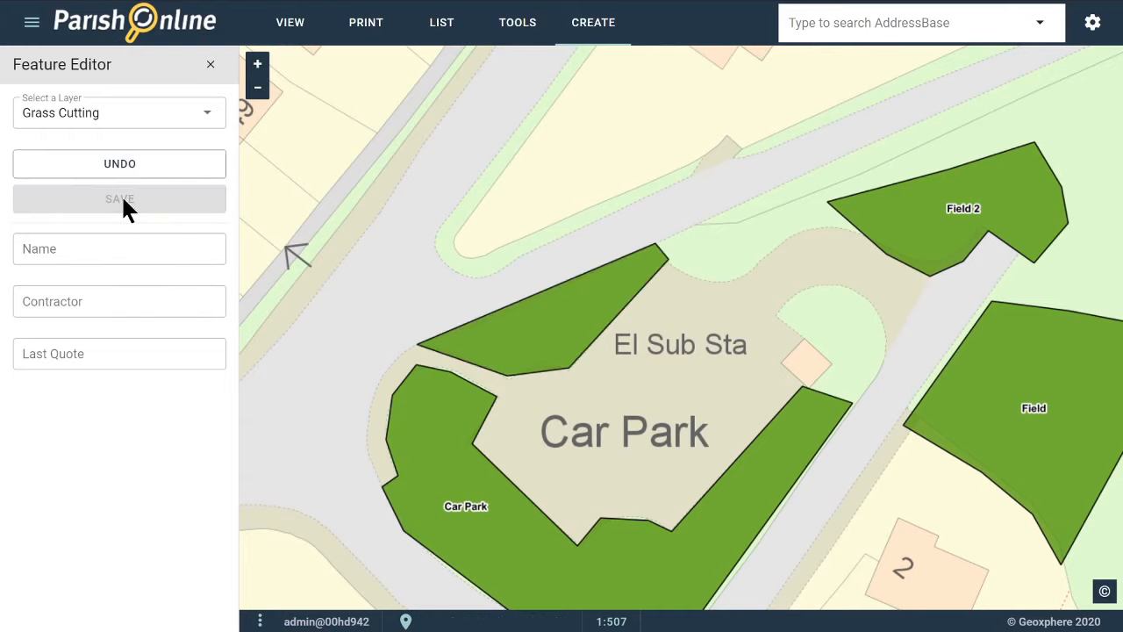
left_click(212, 68)
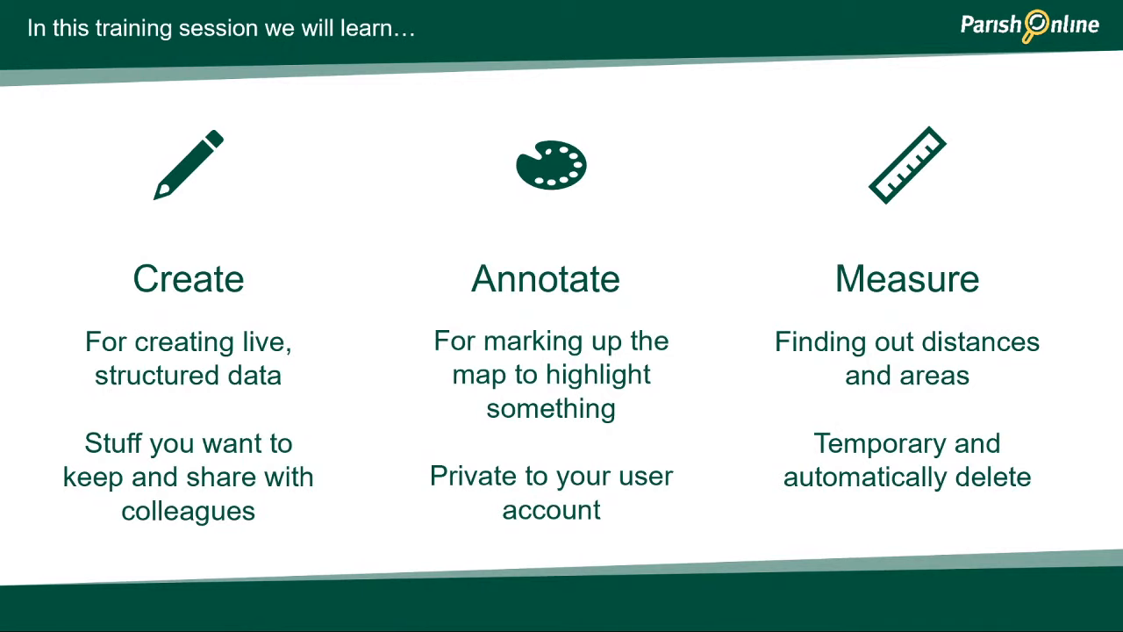
key("Right")
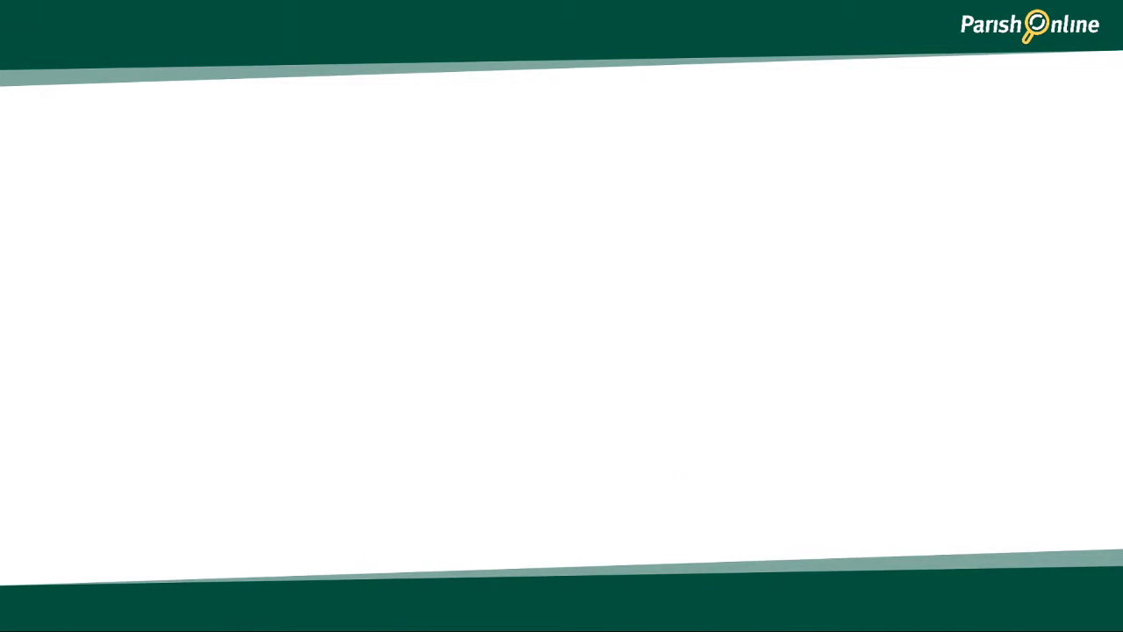